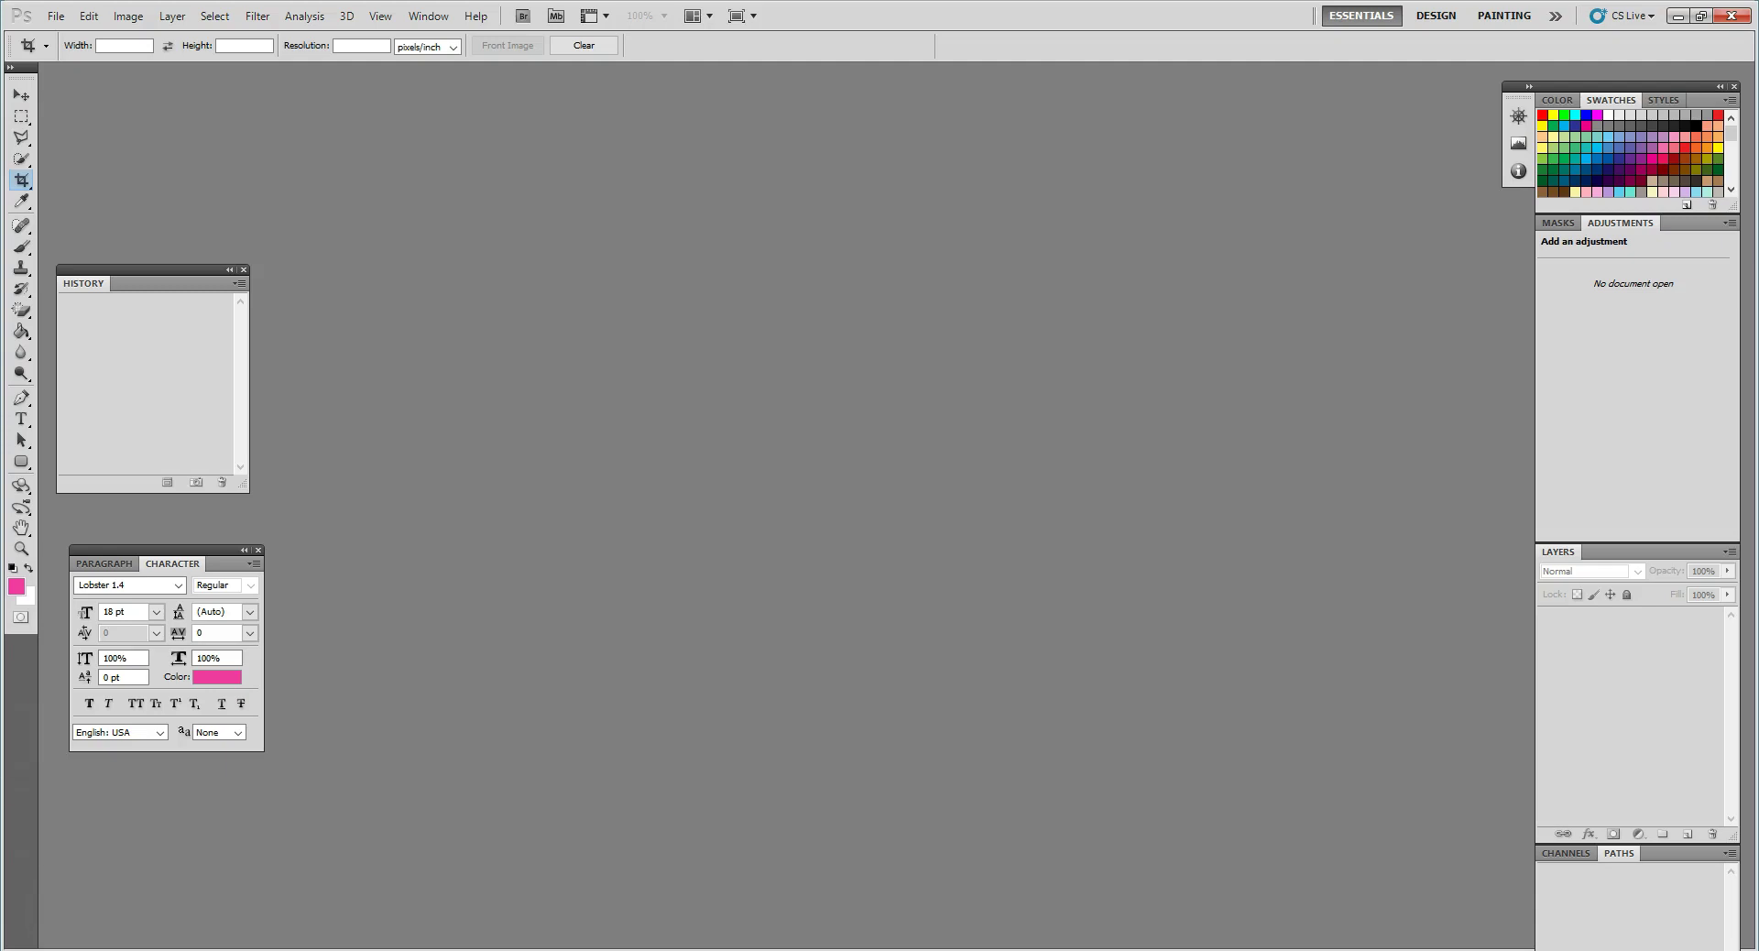
# Create a new white RGB document 8.32 inches wide and 2.01 inches high at 300 pixels/inch
pyautogui.click(52, 18)
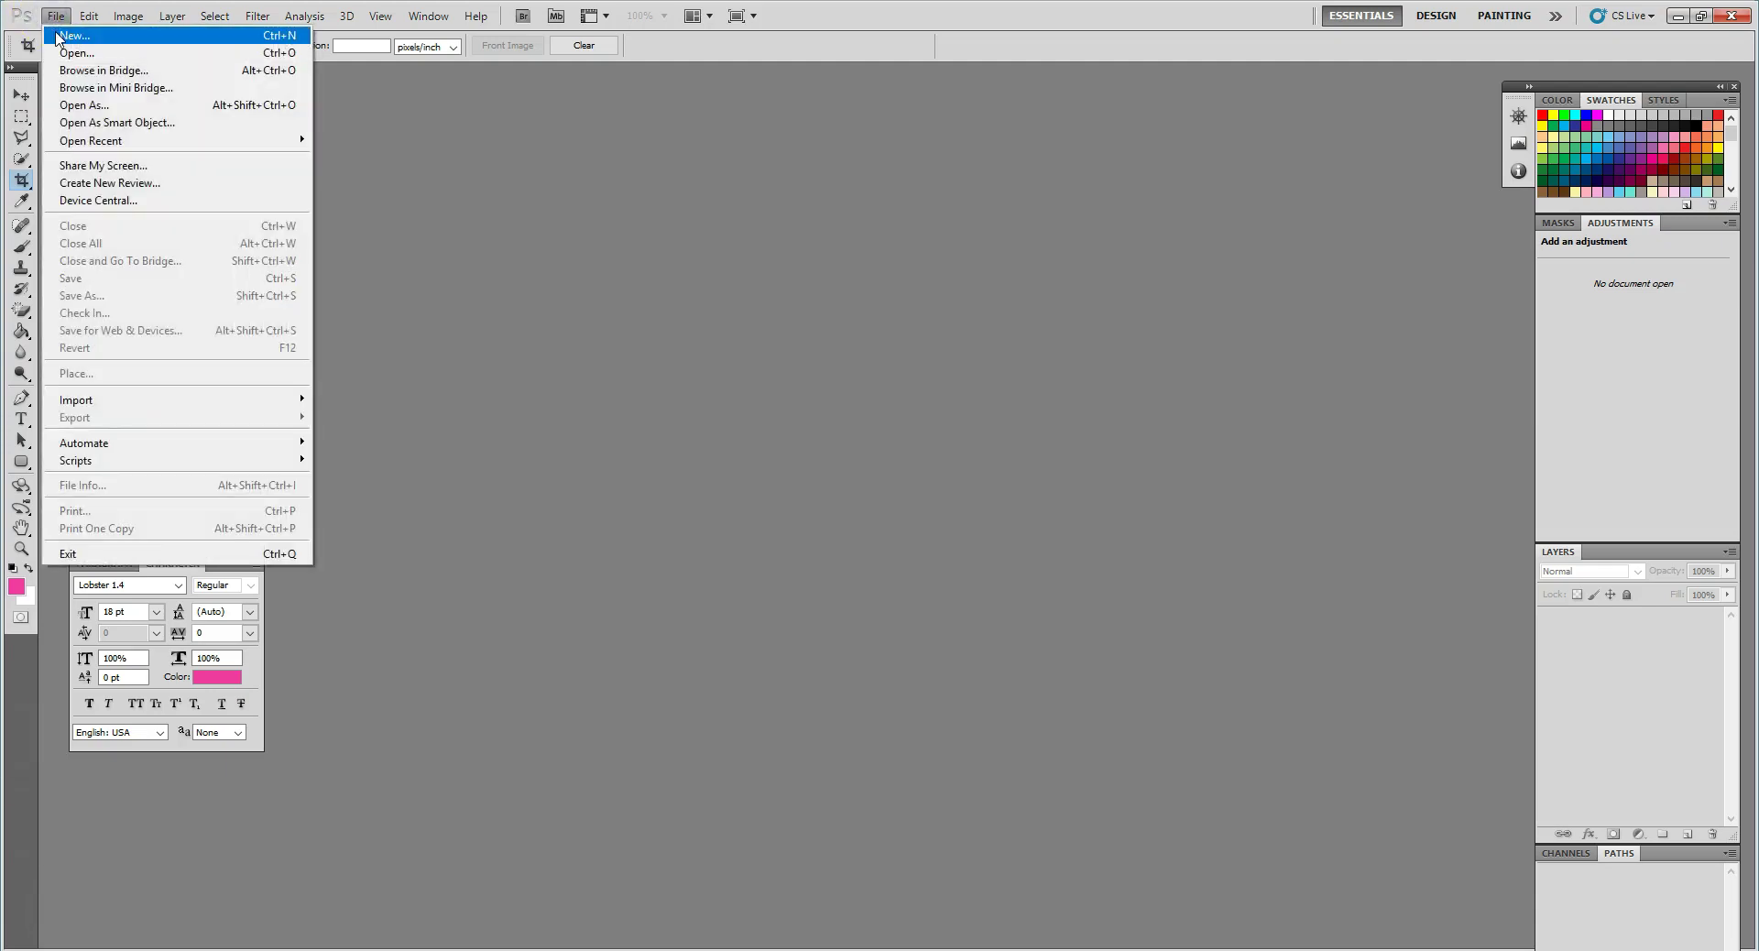
pyautogui.click(56, 34)
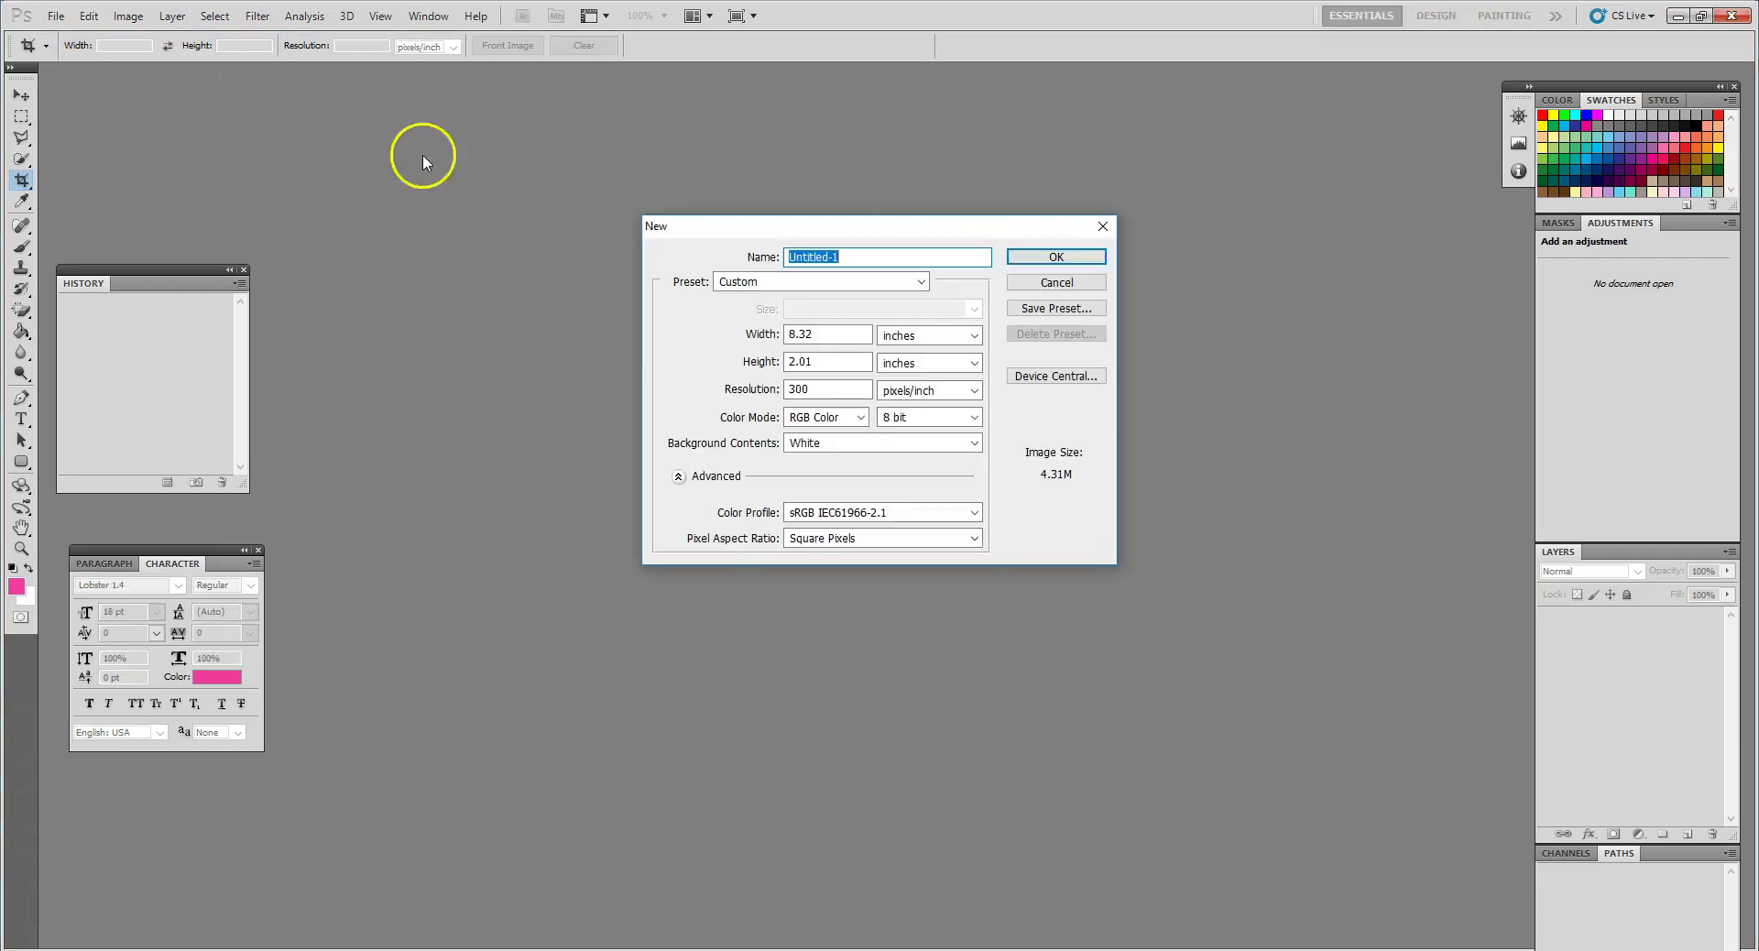
pyautogui.click(823, 338)
pyautogui.moveTo(823, 338); pyautogui.dragTo(758, 328)
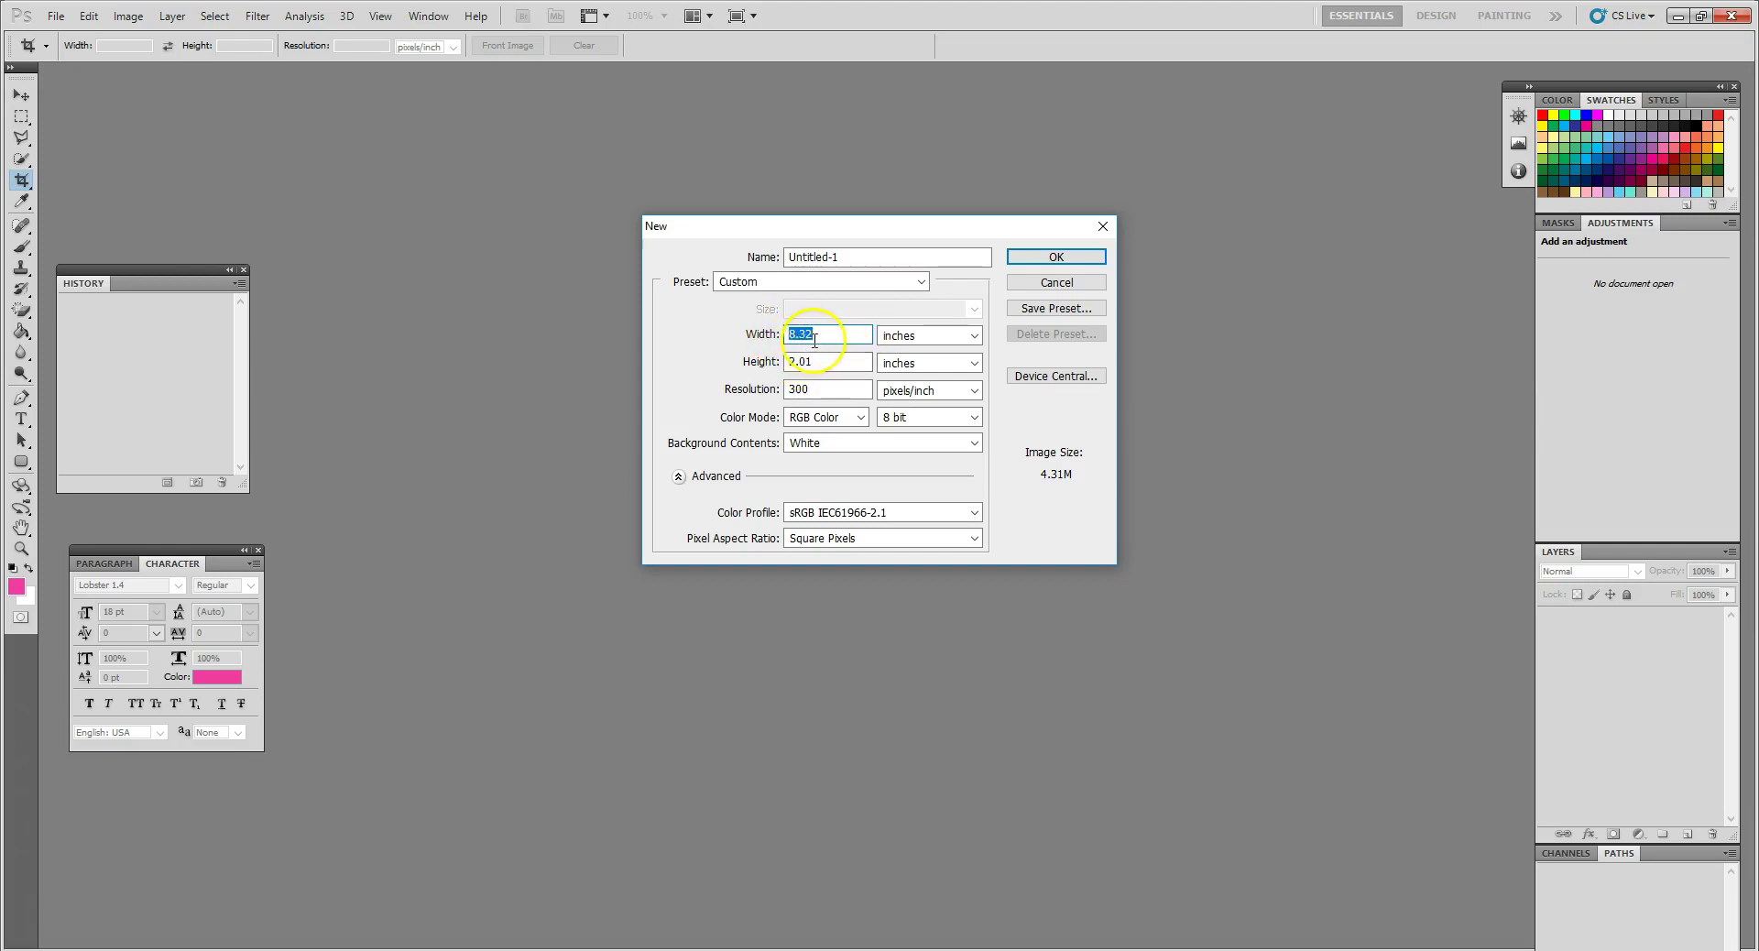
pyautogui.moveTo(804, 376); pyautogui.dragTo(751, 349)
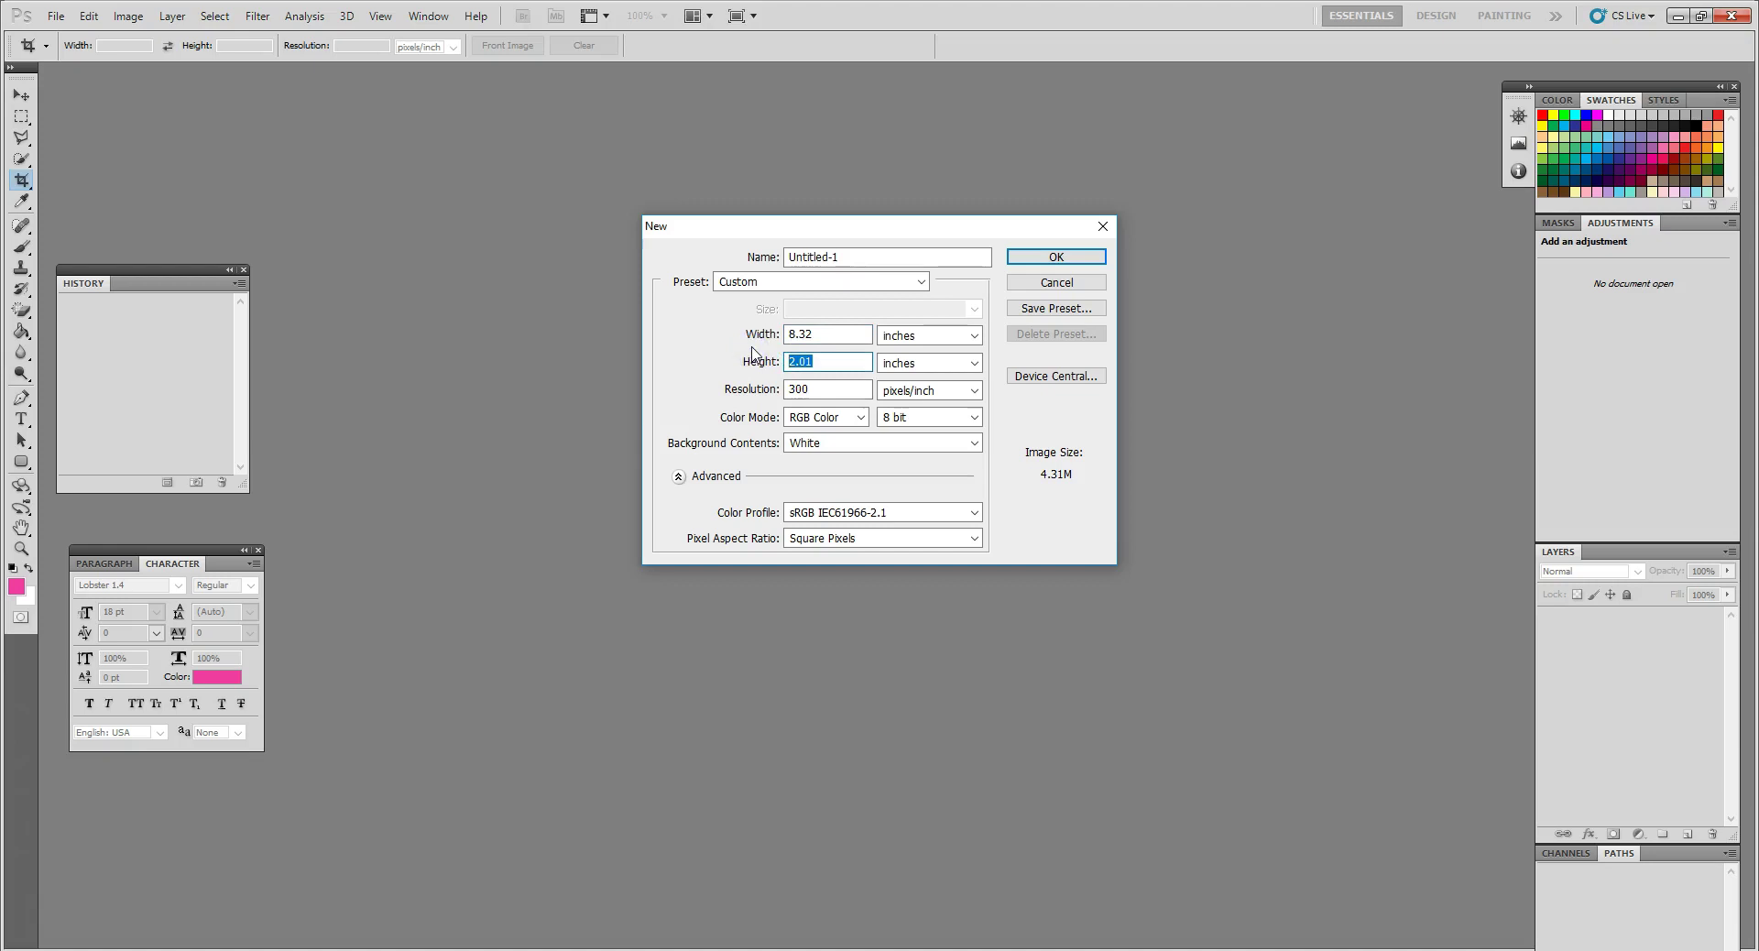
pyautogui.click(1057, 256)
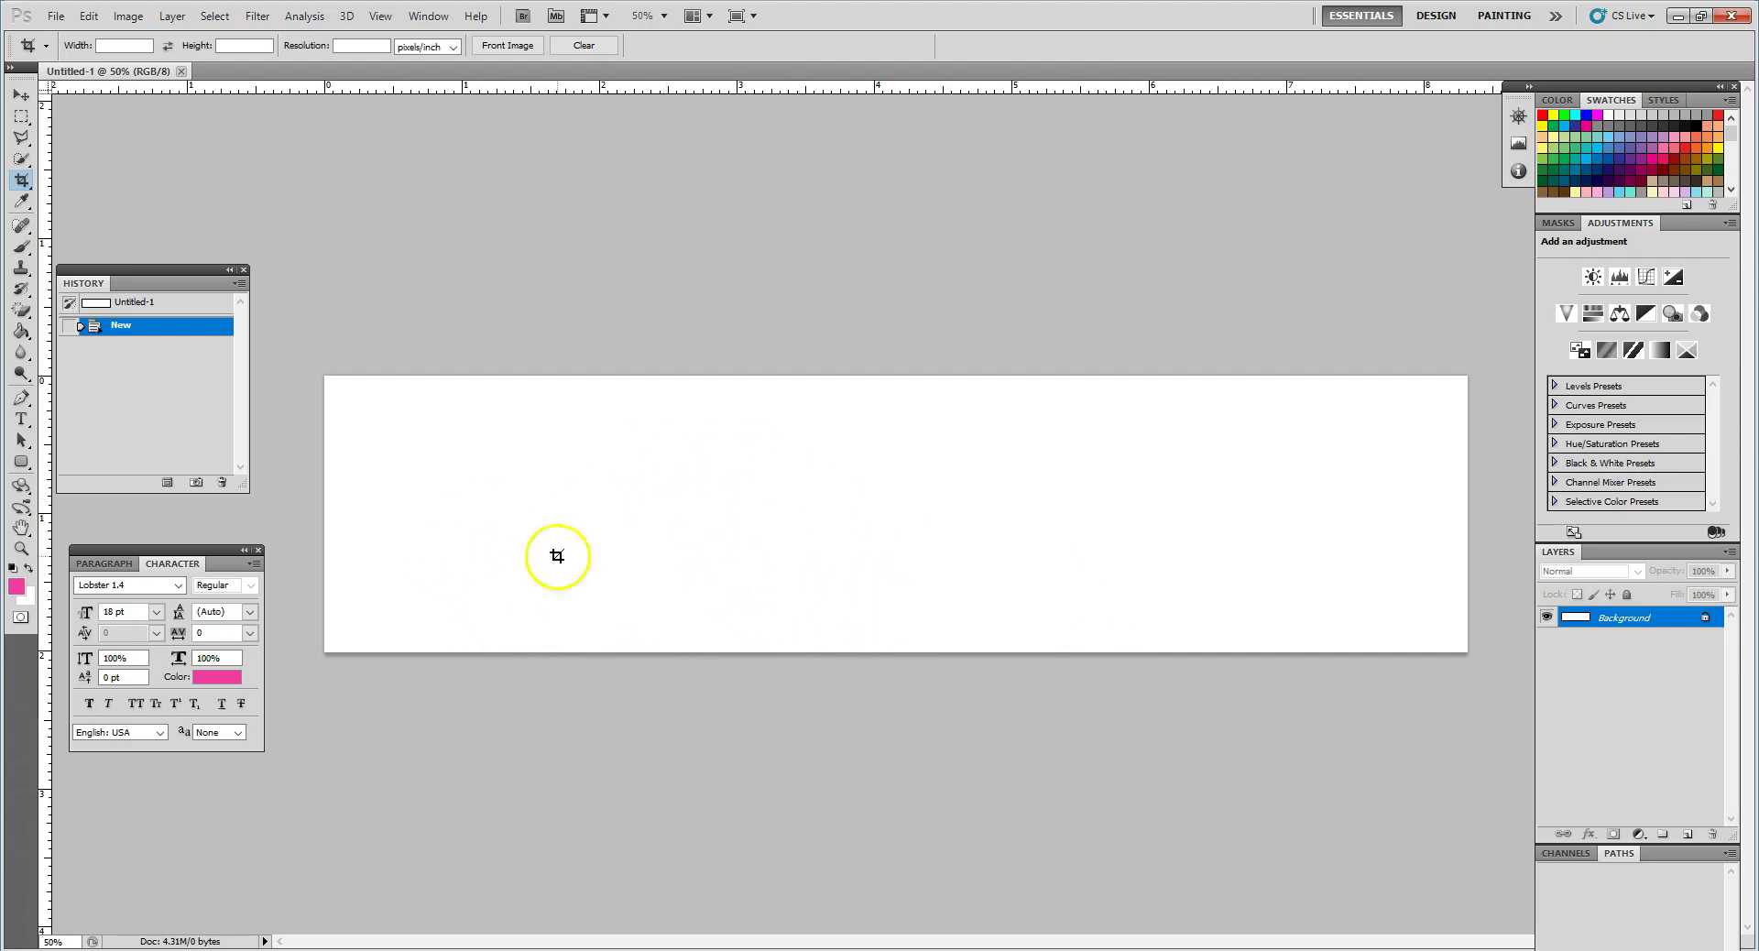
# Place the pastel sparkle GIF from the unicorn folder in File Explorer and stretch it across the full width of the canvas
pyautogui.hotkey('alt', 'Tab')
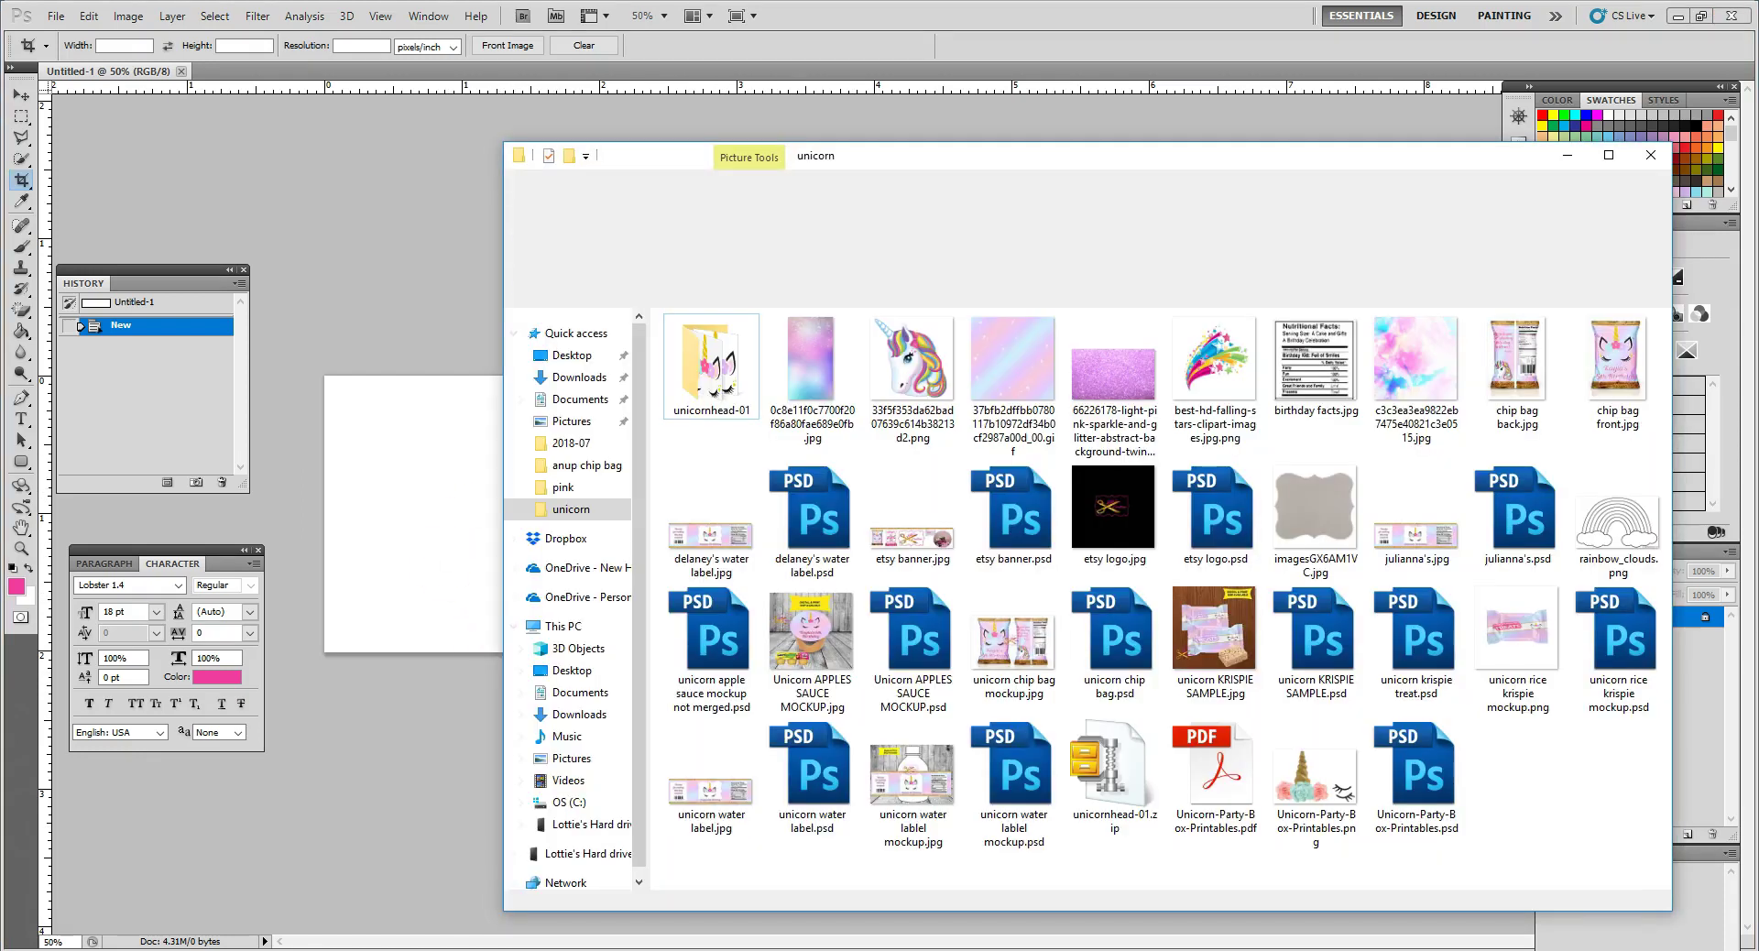
pyautogui.moveTo(675, 161); pyautogui.dragTo(936, 173)
pyautogui.moveTo(1273, 385); pyautogui.dragTo(629, 519)
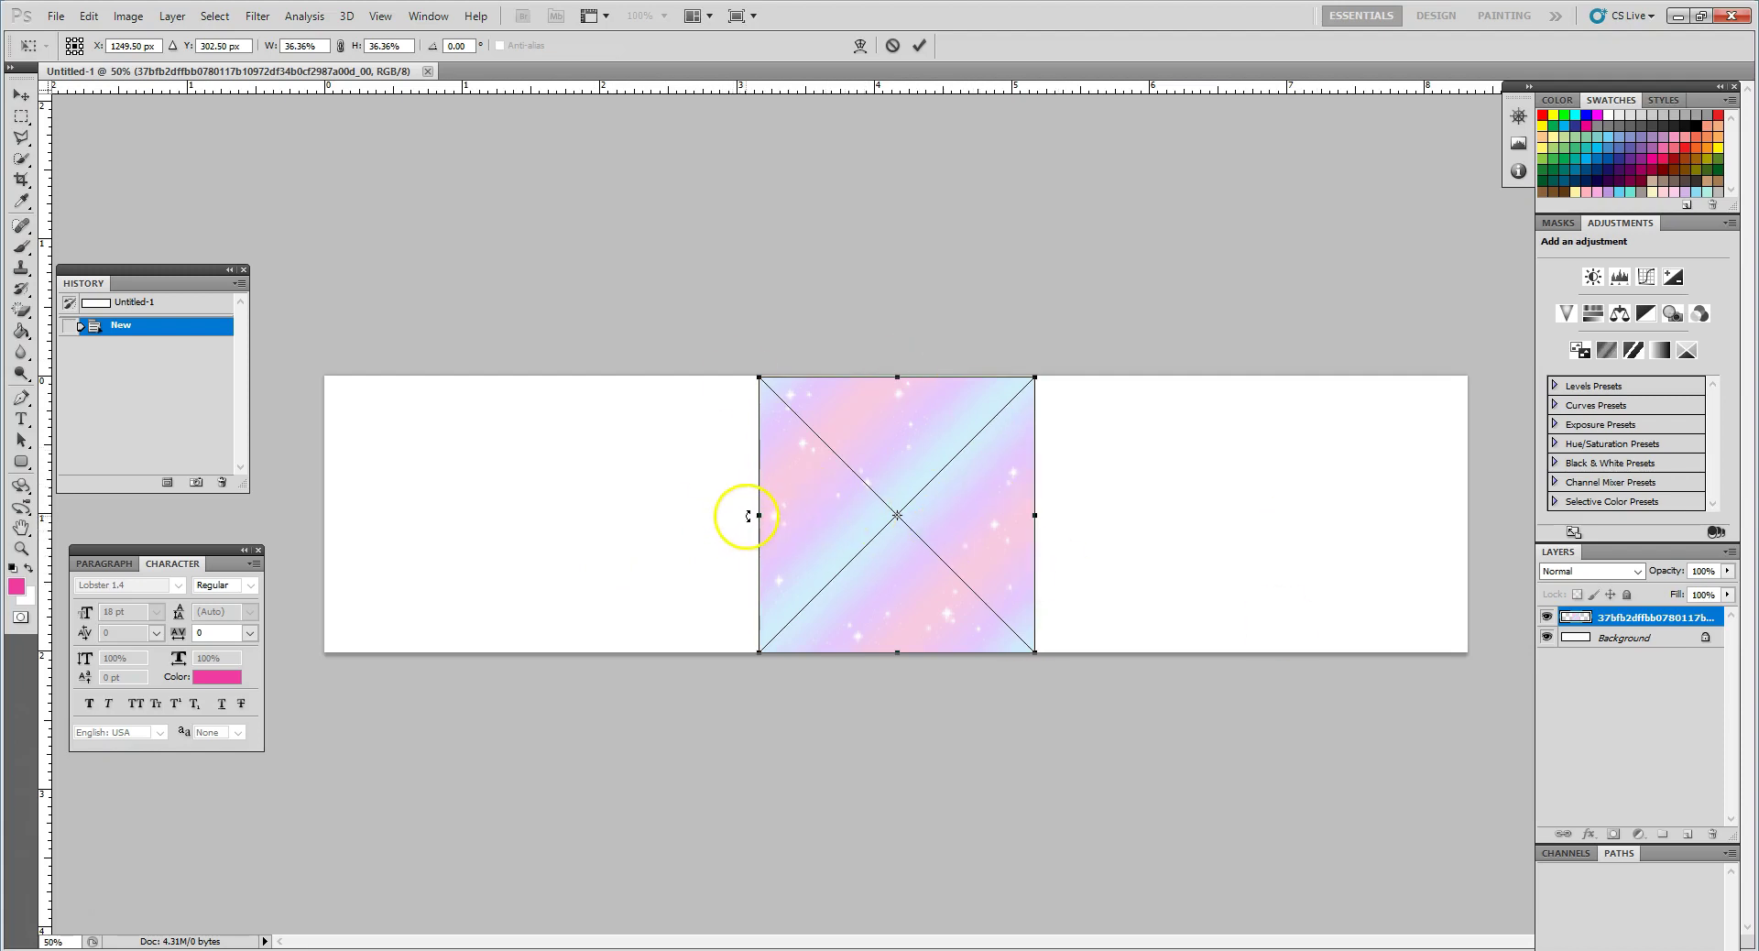
pyautogui.moveTo(760, 515); pyautogui.dragTo(325, 539)
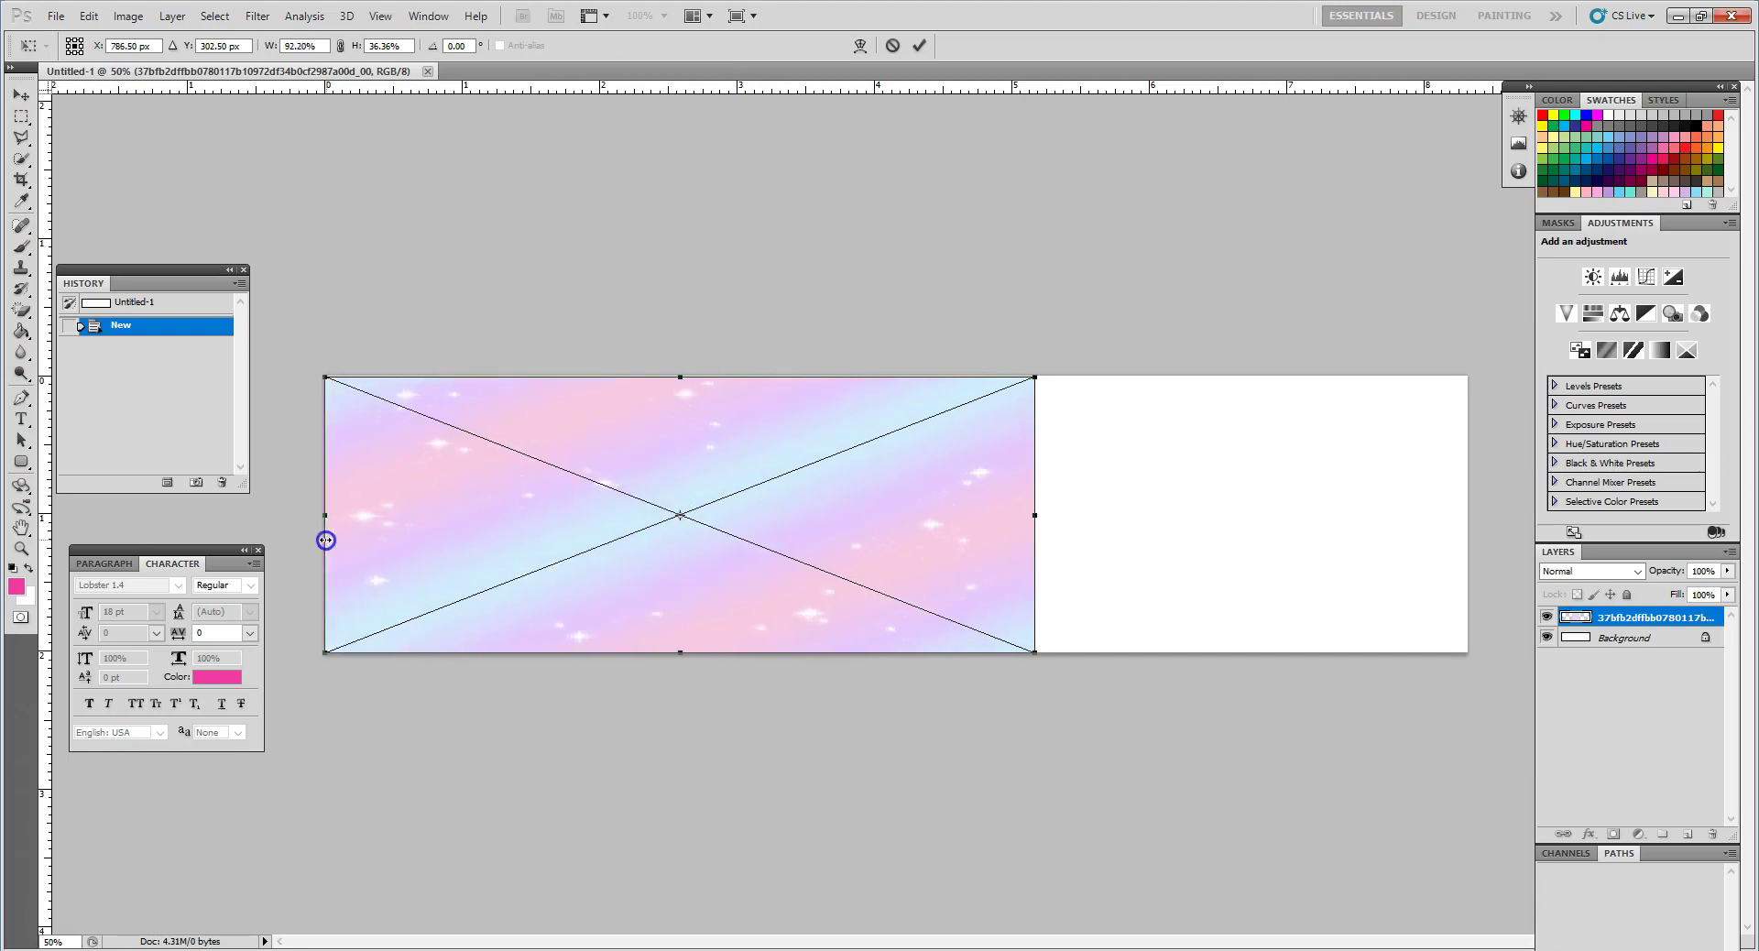
pyautogui.moveTo(1030, 518); pyautogui.dragTo(1465, 510)
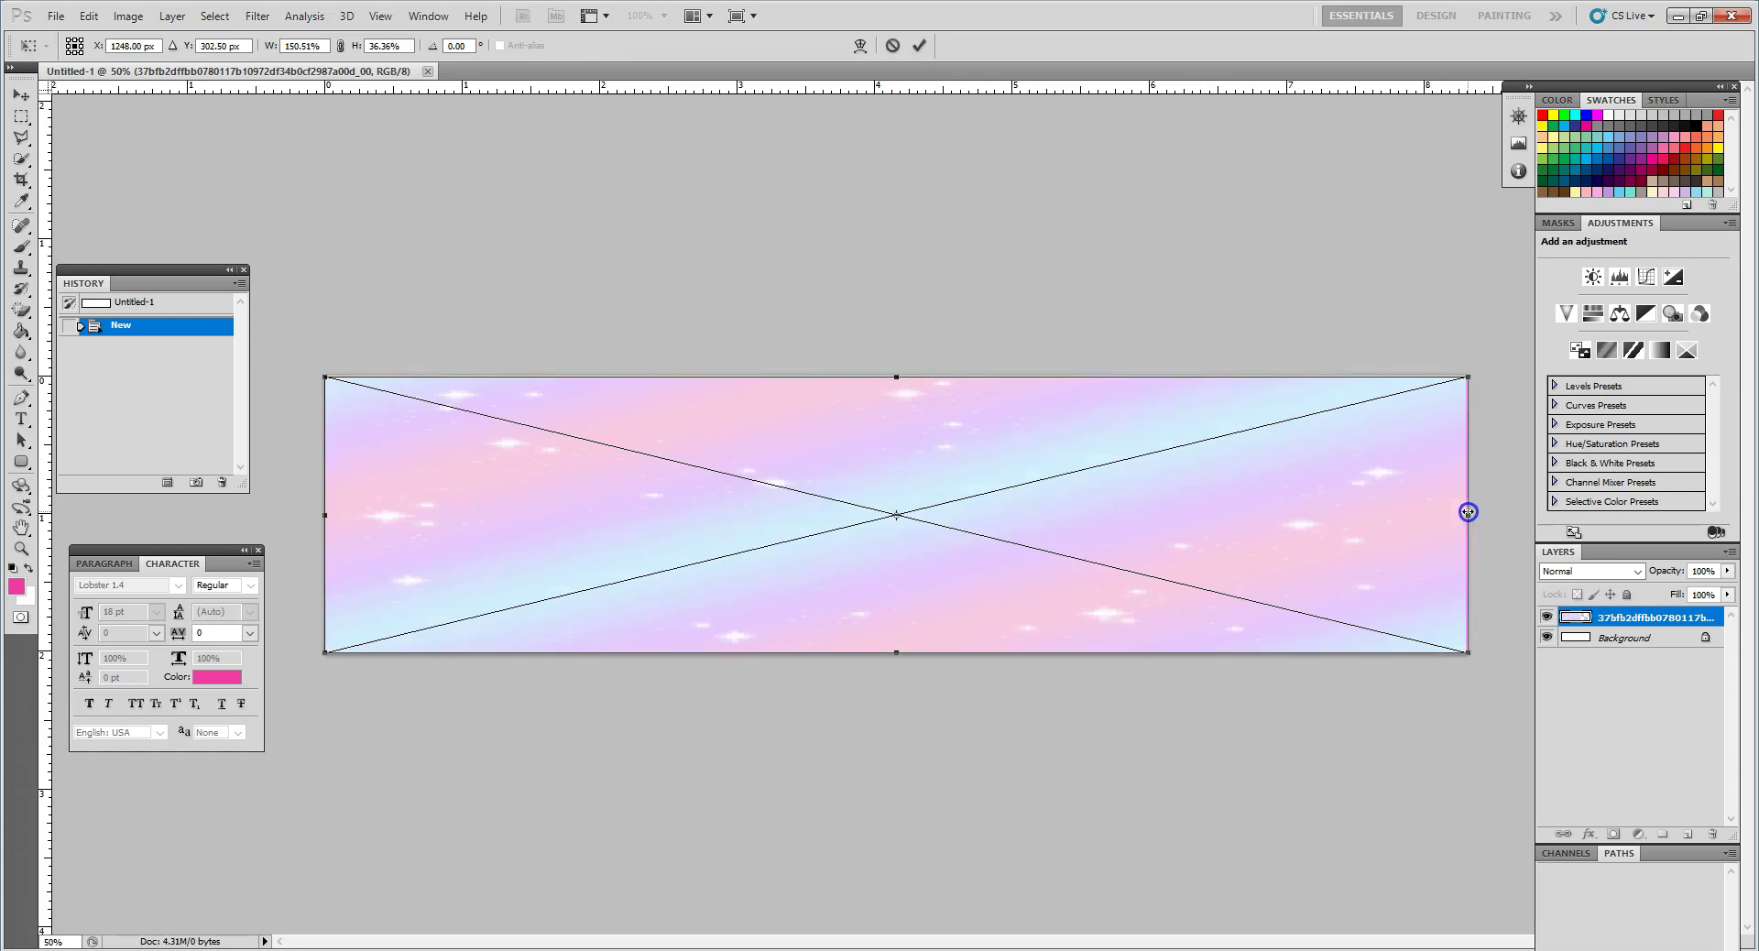
pyautogui.moveTo(890, 380); pyautogui.dragTo(886, 376)
pyautogui.press('c')
pyautogui.click(885, 375)
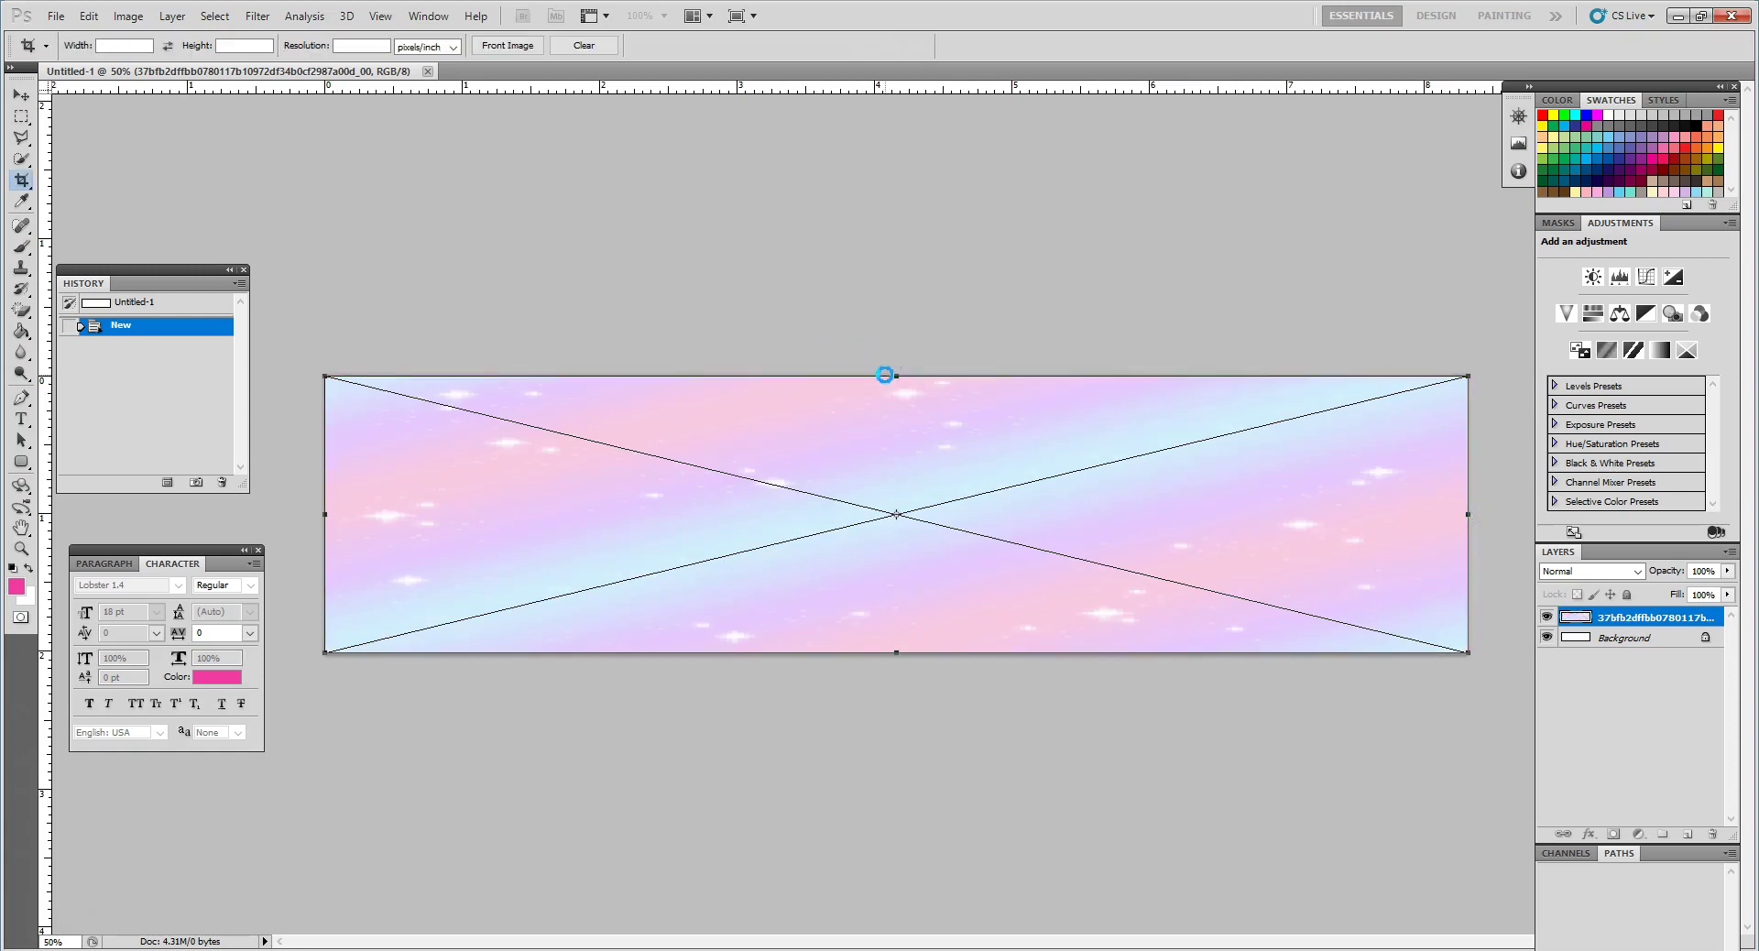
pyautogui.press('Return')
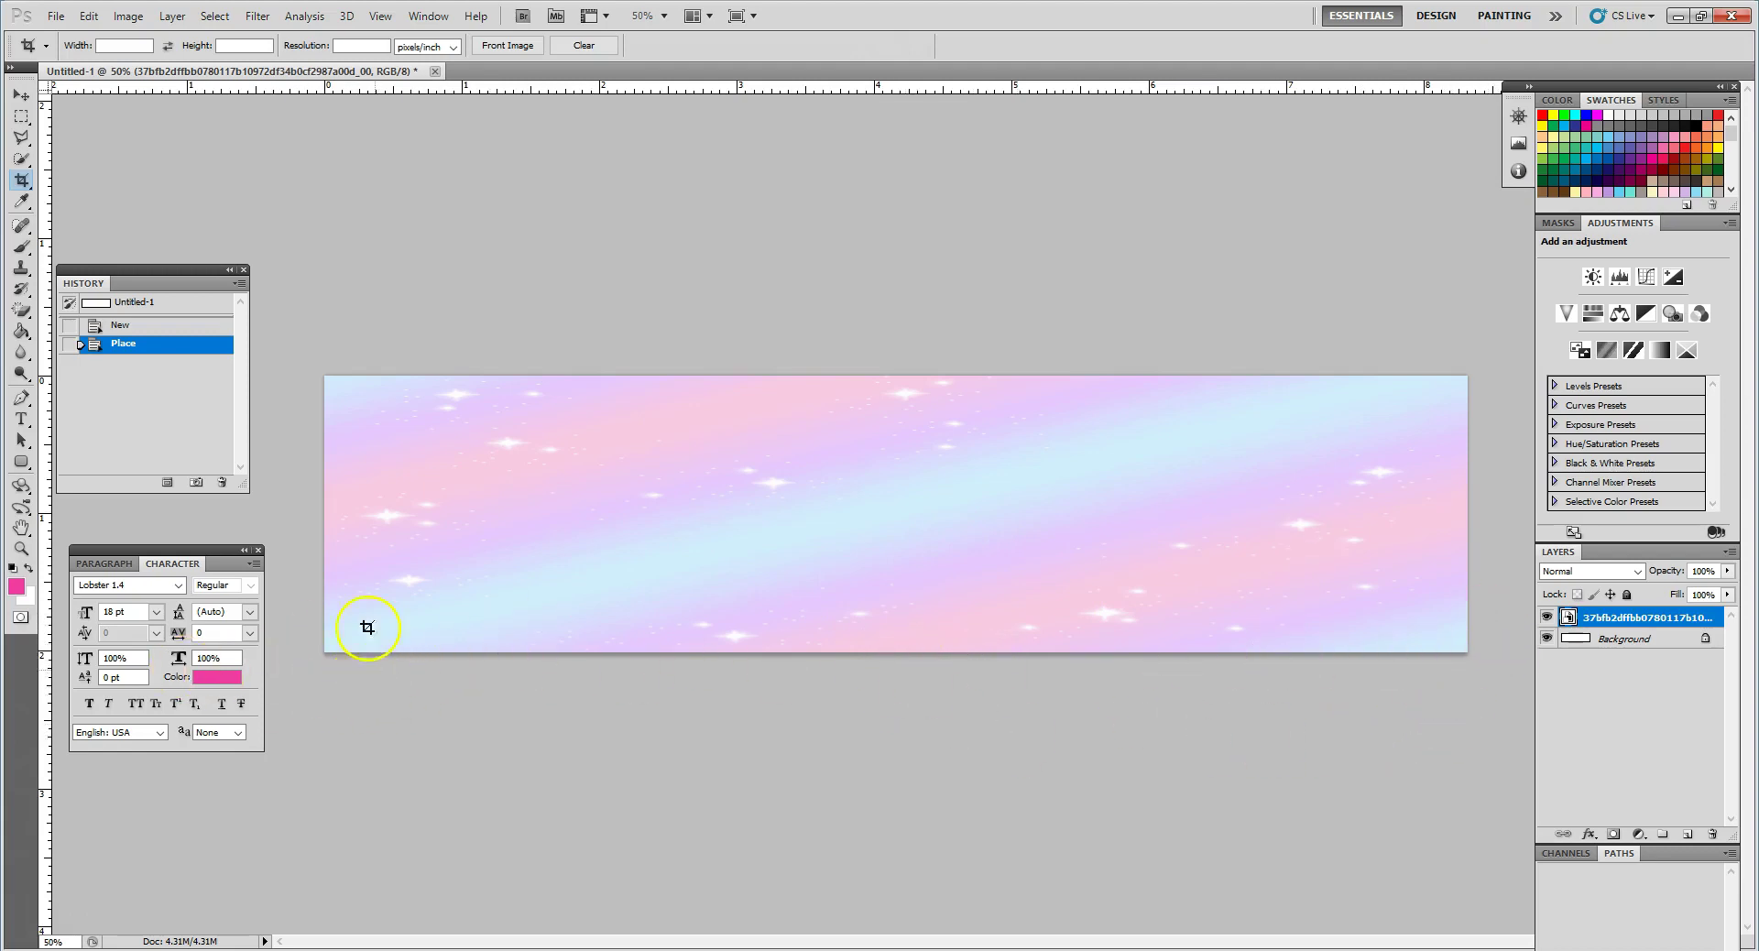
# Draw a thin pink rectangle across the full width of the canvas along its bottom edge
pyautogui.click(22, 462)
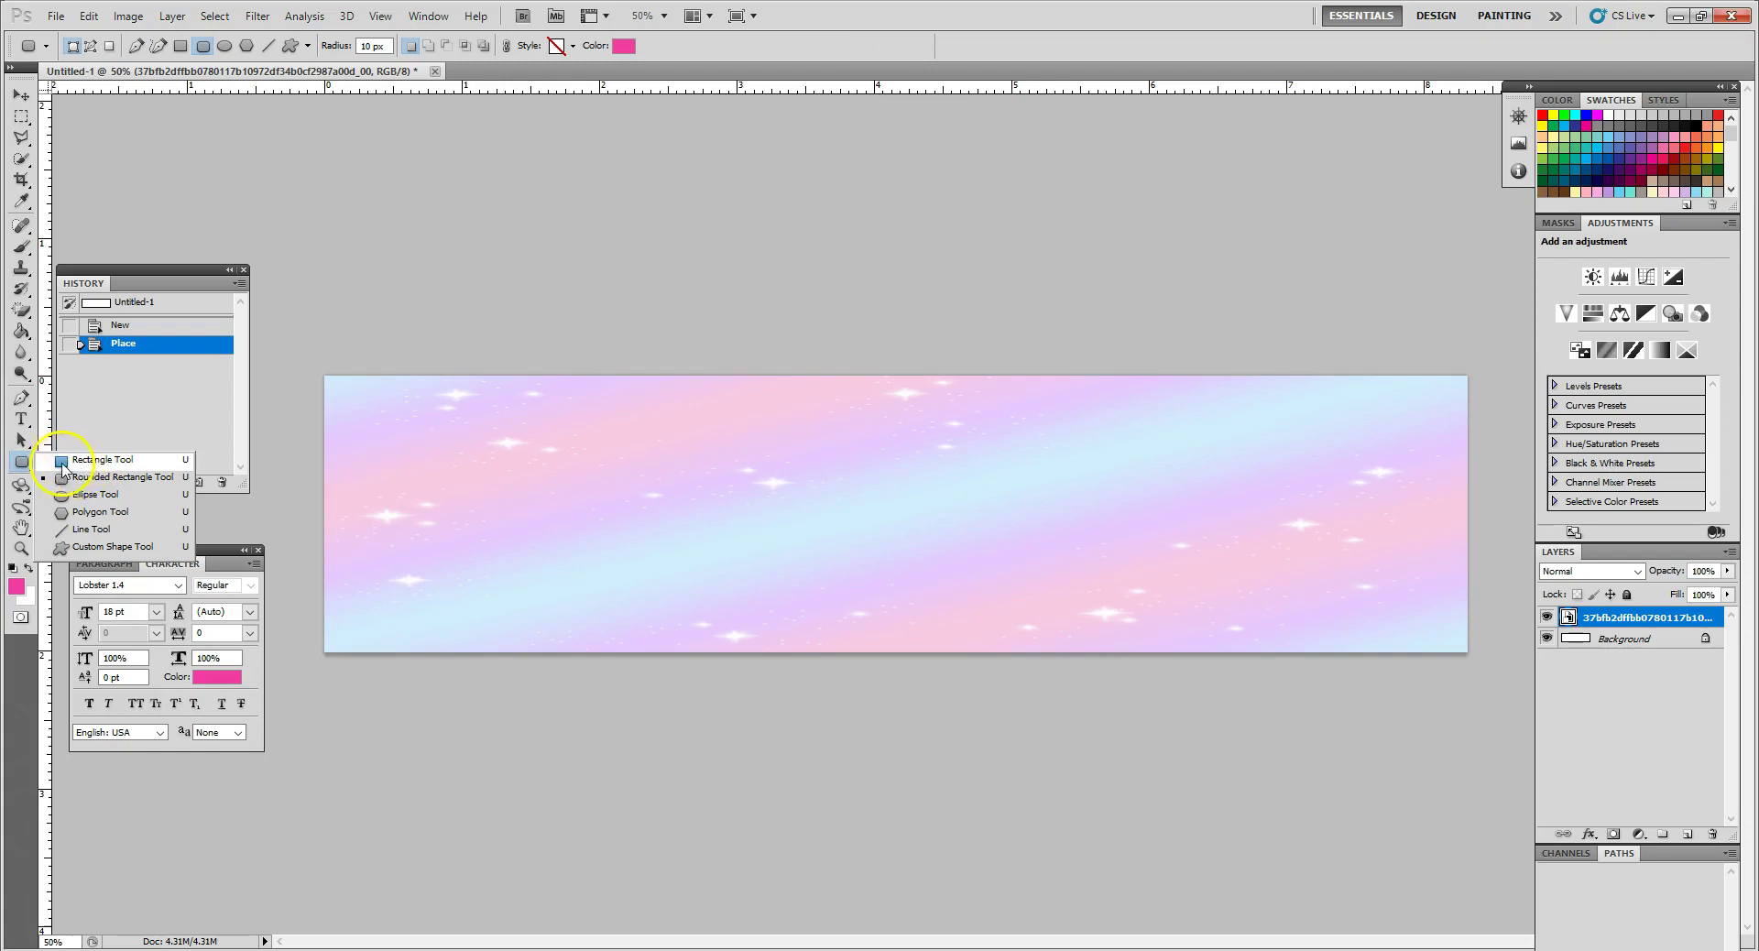
pyautogui.click(62, 460)
pyautogui.moveTo(324, 634); pyautogui.dragTo(1470, 652)
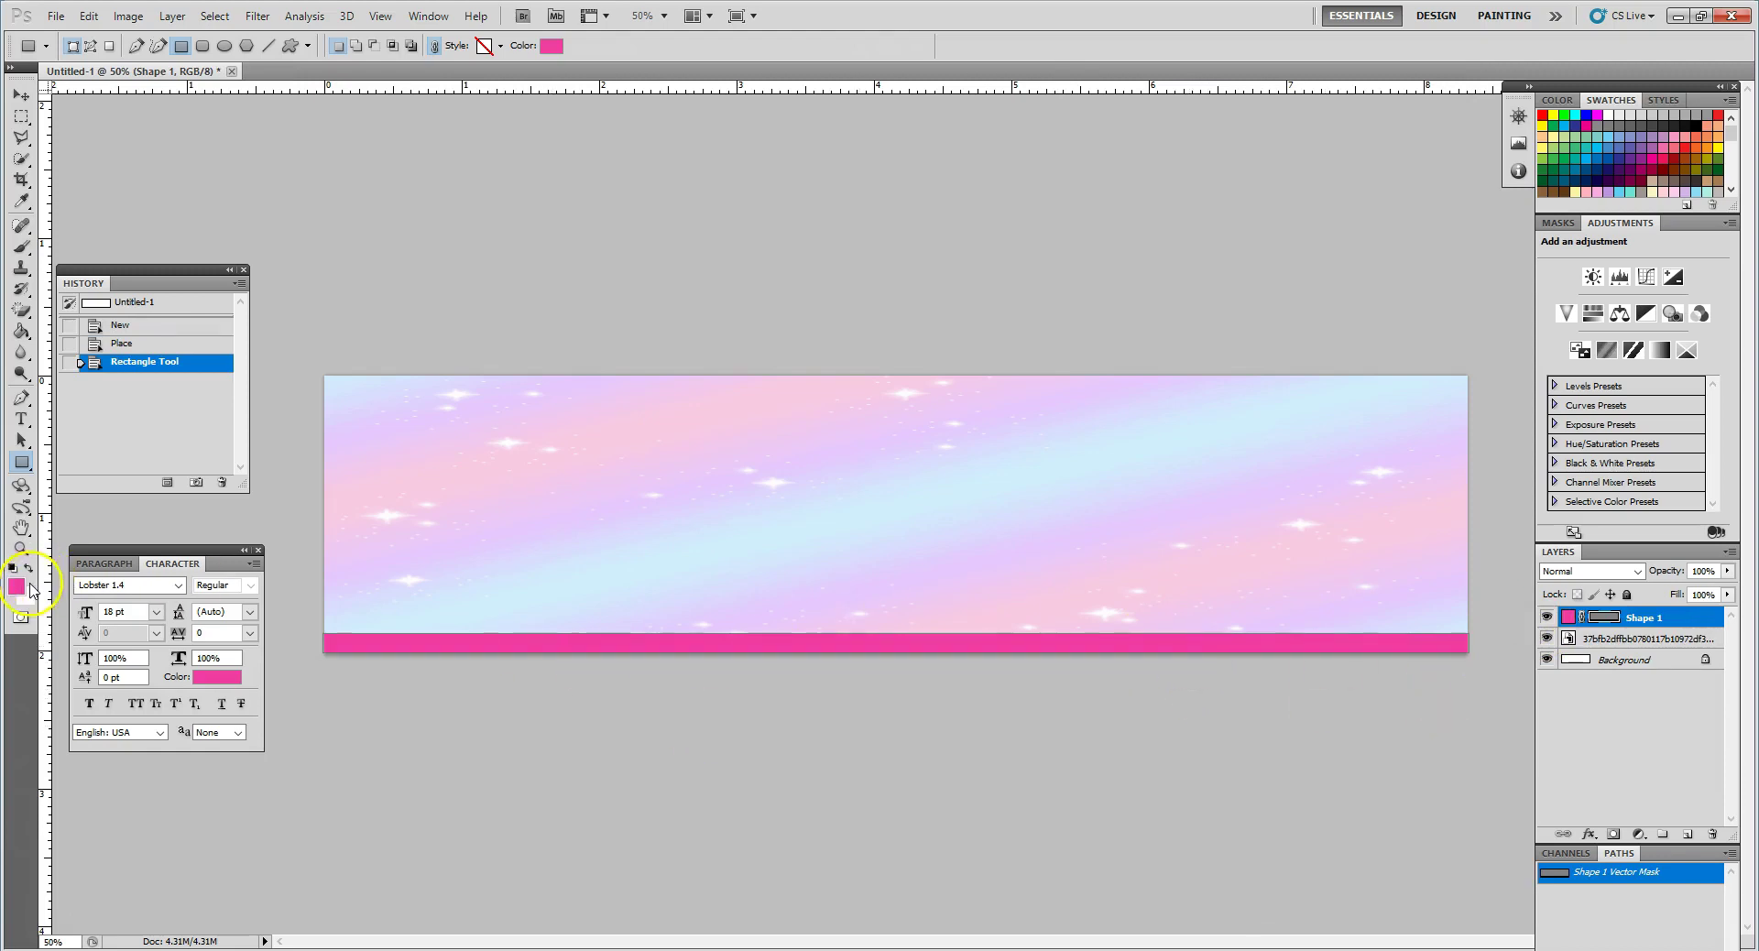
# Apply a gold glitter Pattern Overlay to the bottom strip's layer and reduce the pattern's scale below 100%
pyautogui.doubleClick(1684, 618)
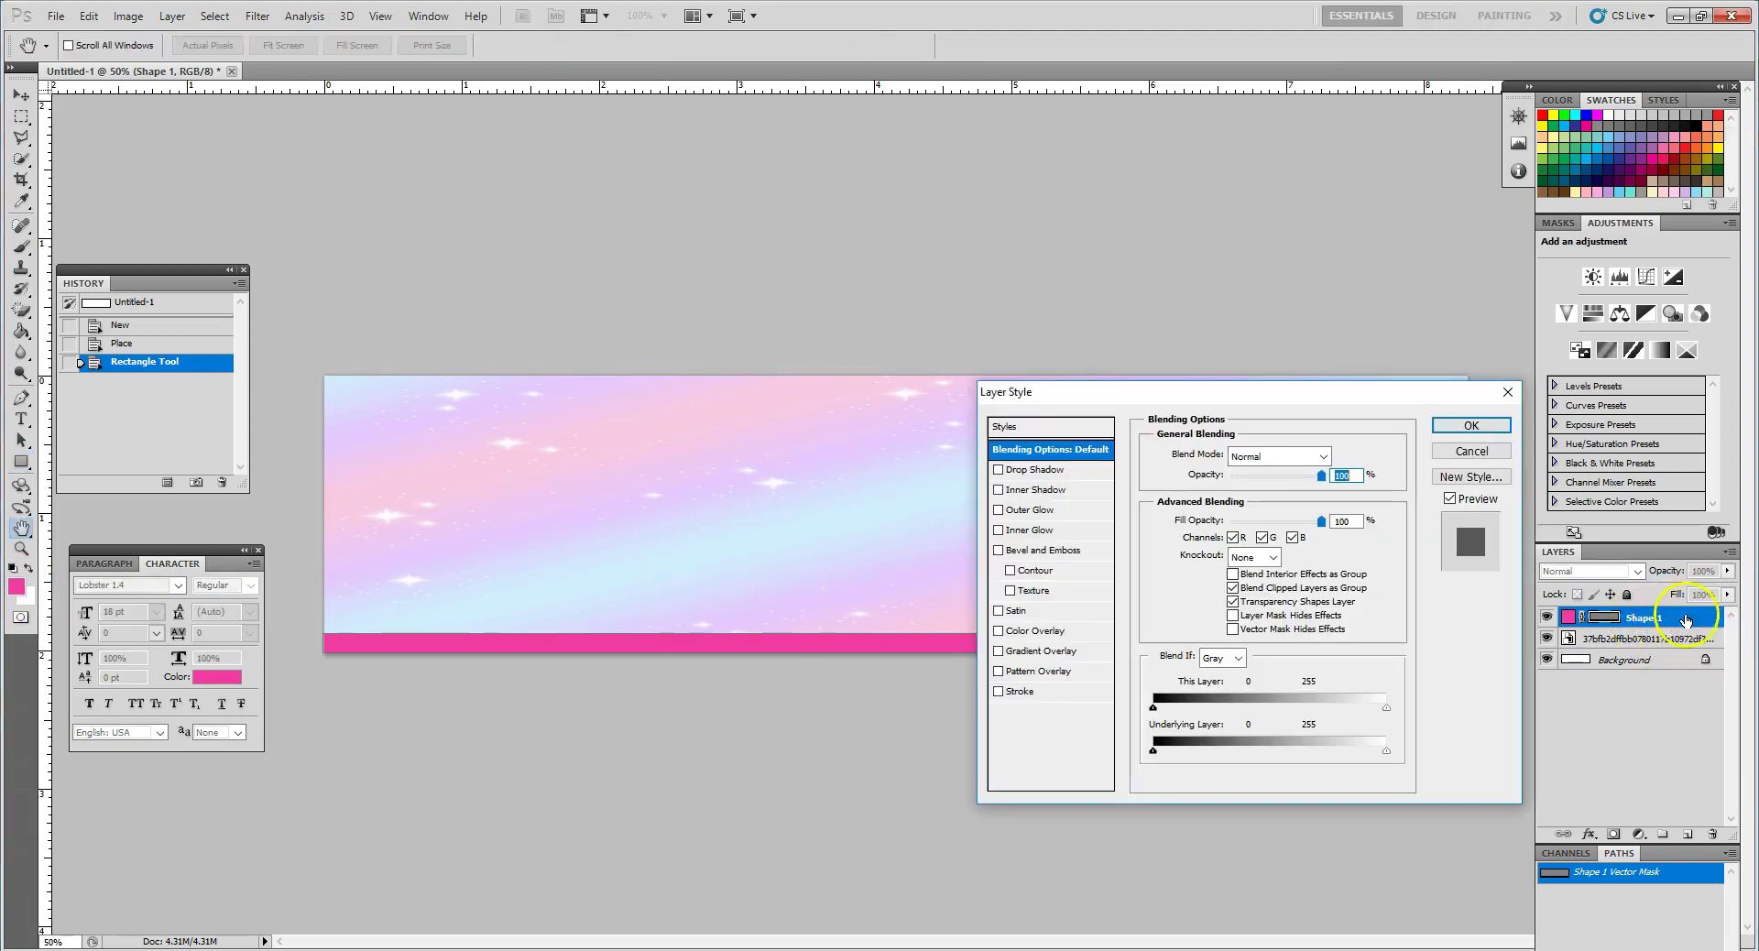
pyautogui.click(1045, 671)
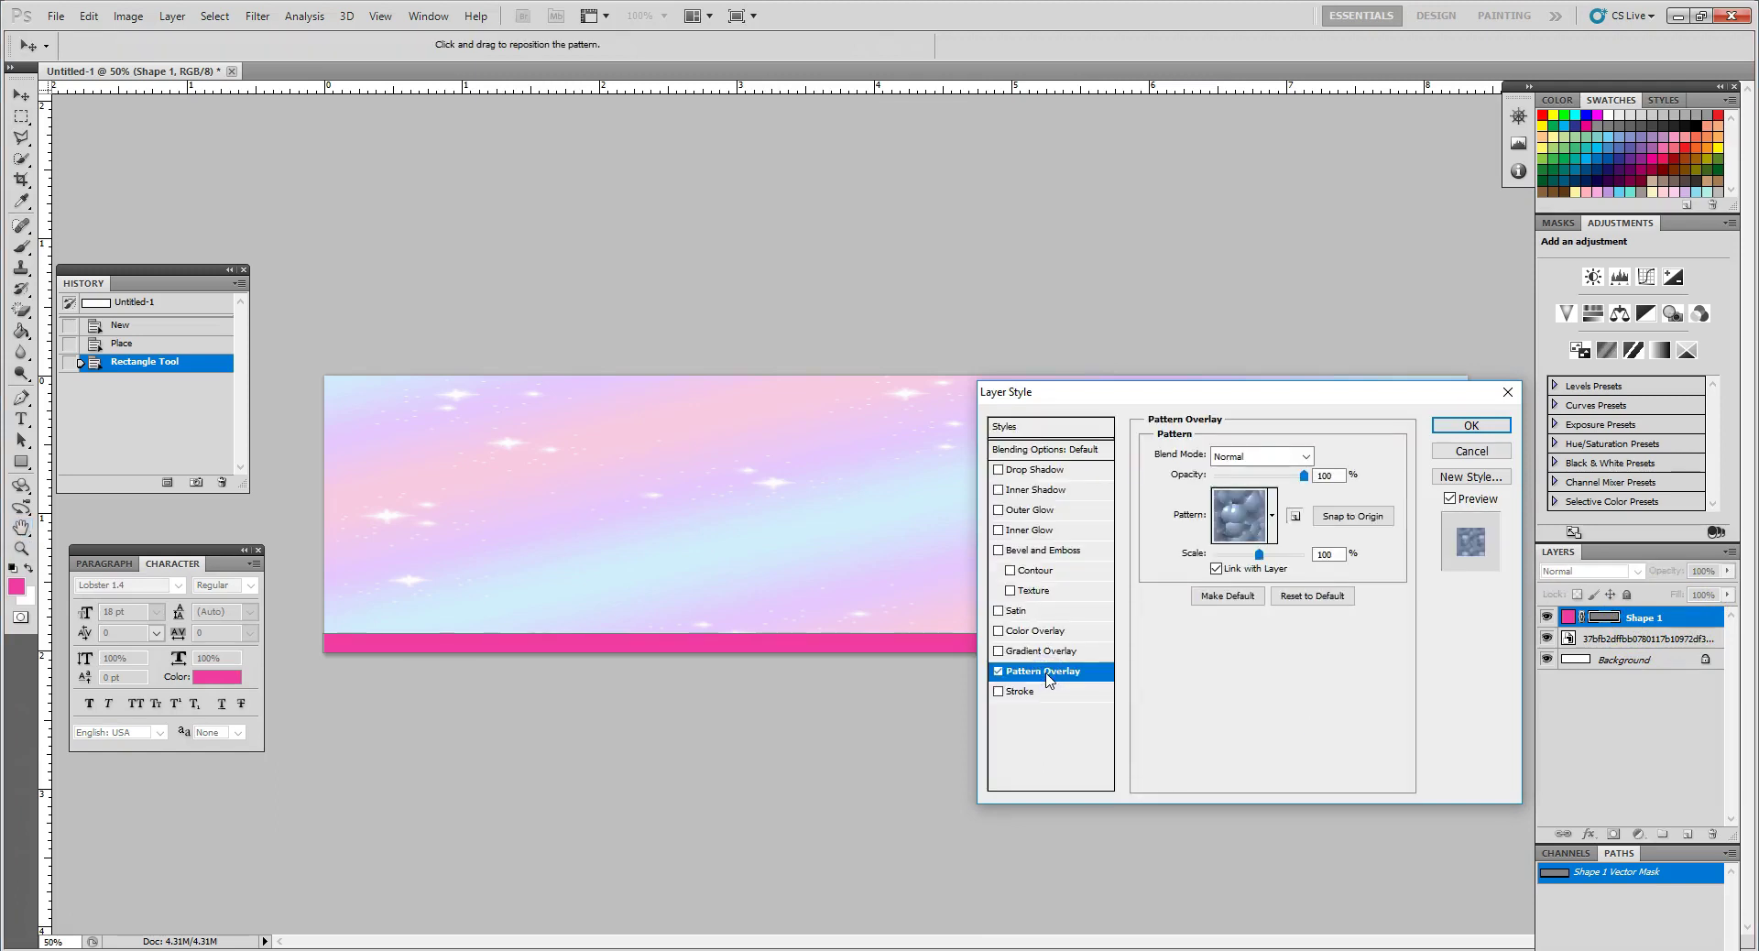
pyautogui.click(1272, 517)
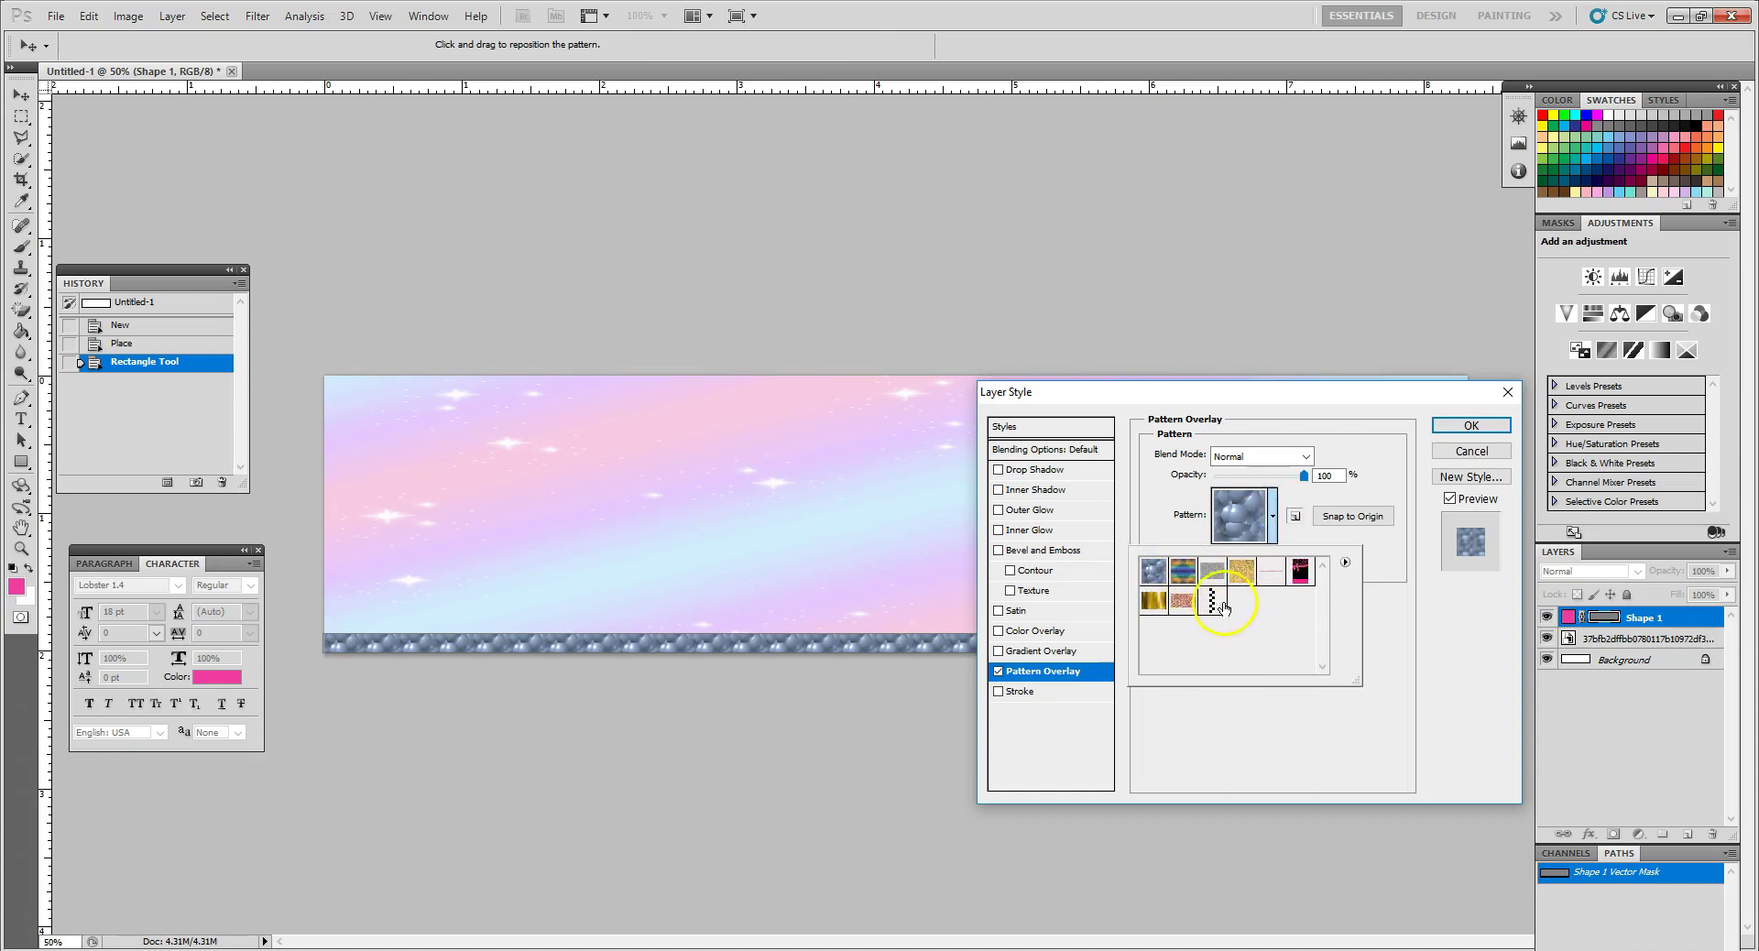
pyautogui.click(1242, 573)
pyautogui.click(1407, 563)
pyautogui.click(1259, 555)
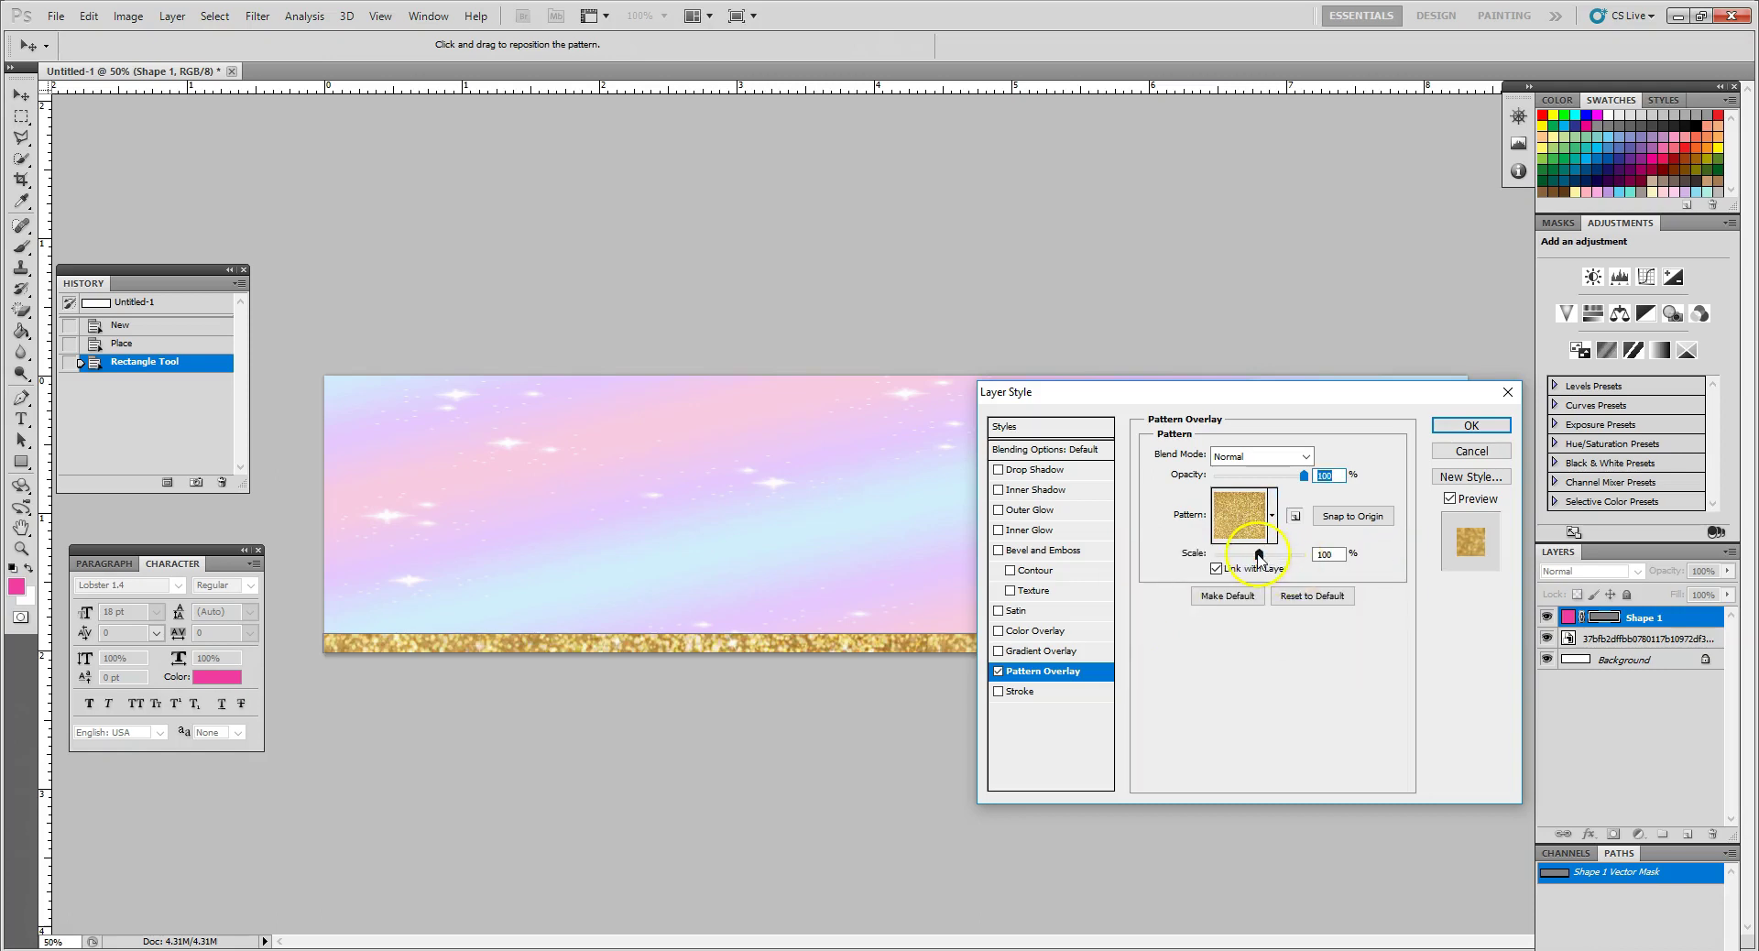
pyautogui.moveTo(1258, 555); pyautogui.dragTo(1243, 557)
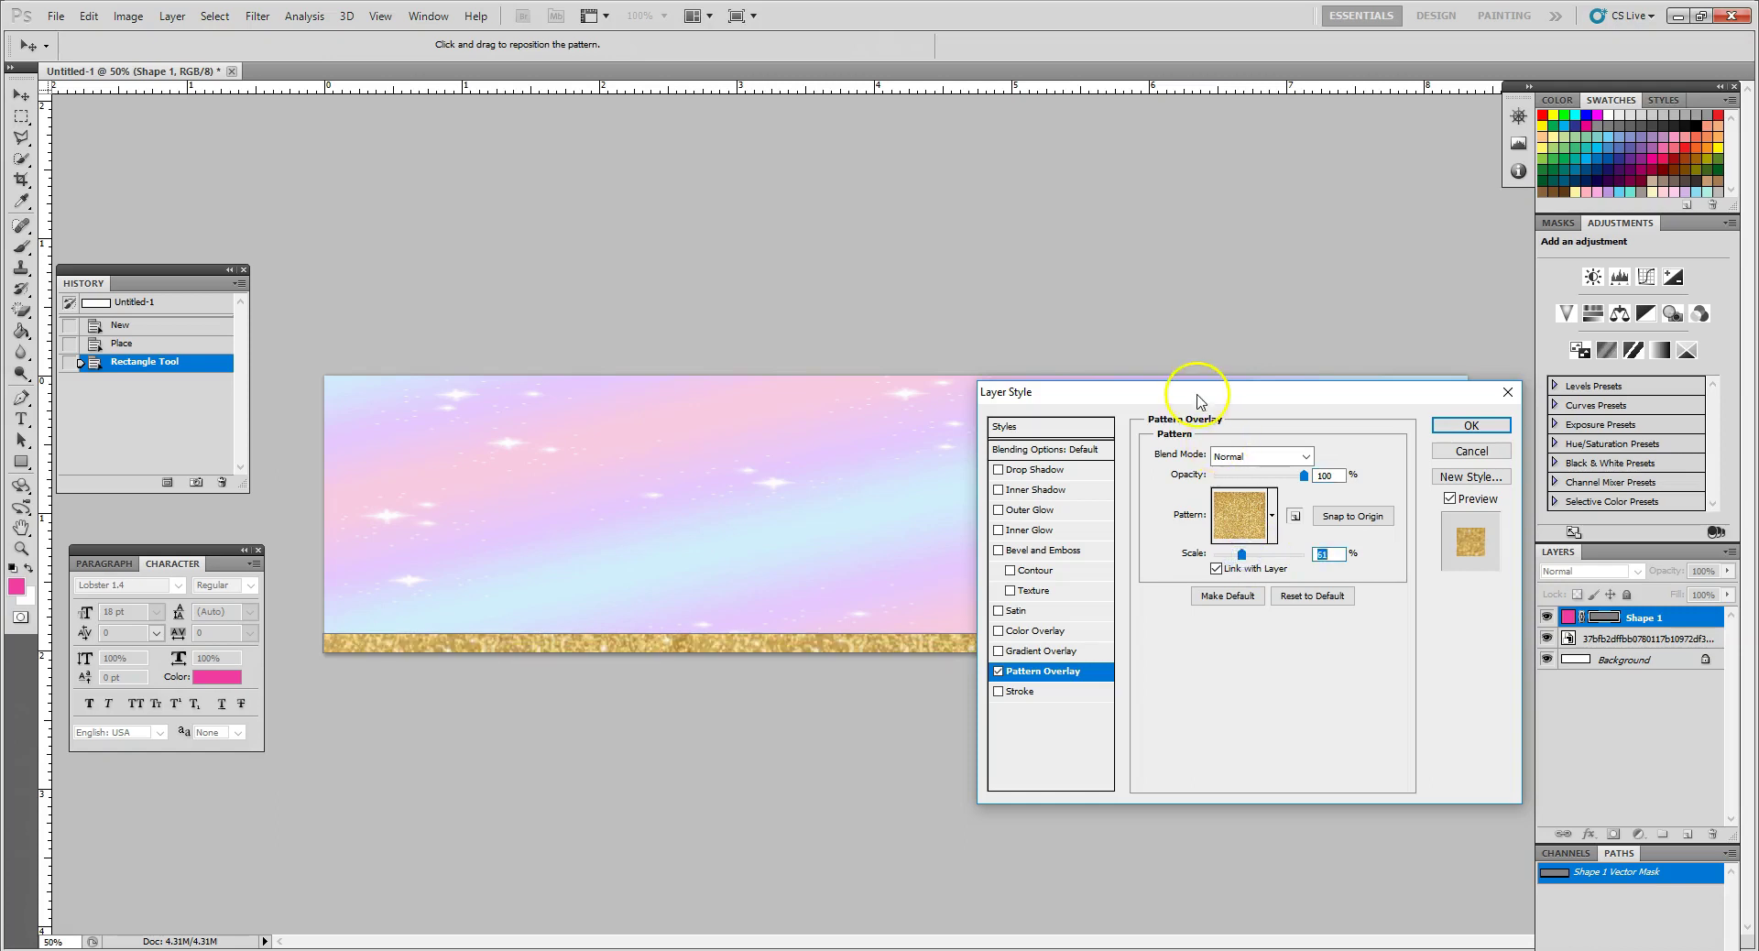
pyautogui.click(1466, 425)
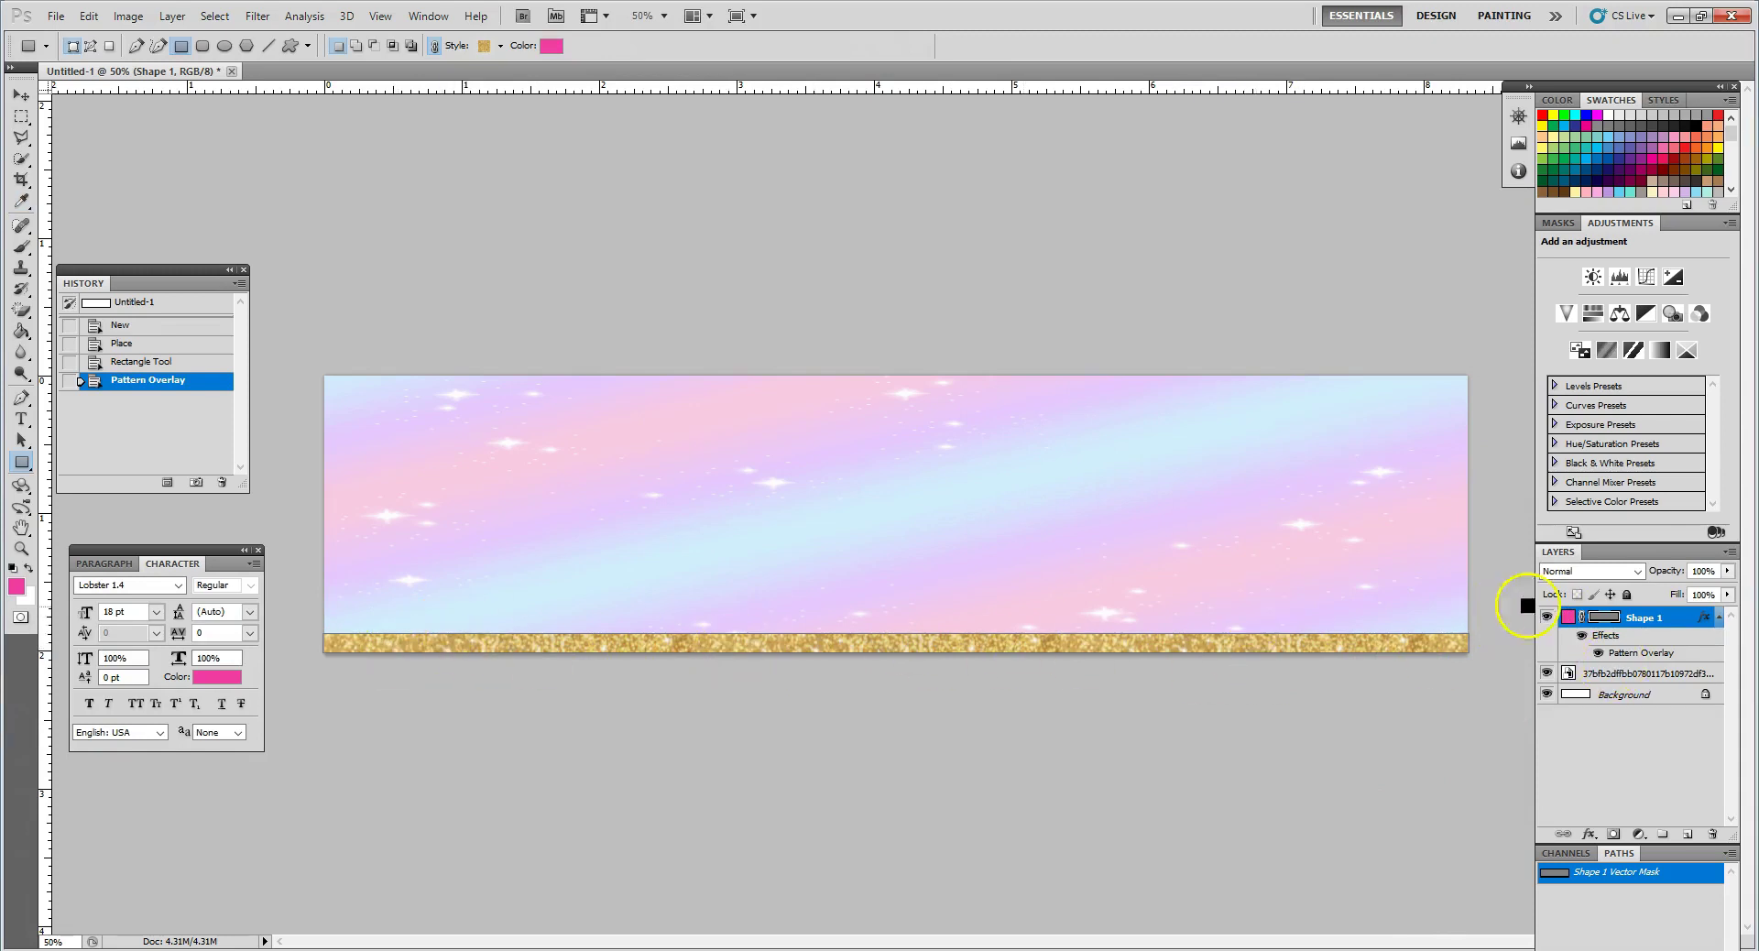
# Duplicate the glitter strip's layer under the name "top border"
pyautogui.rightClick(1653, 622)
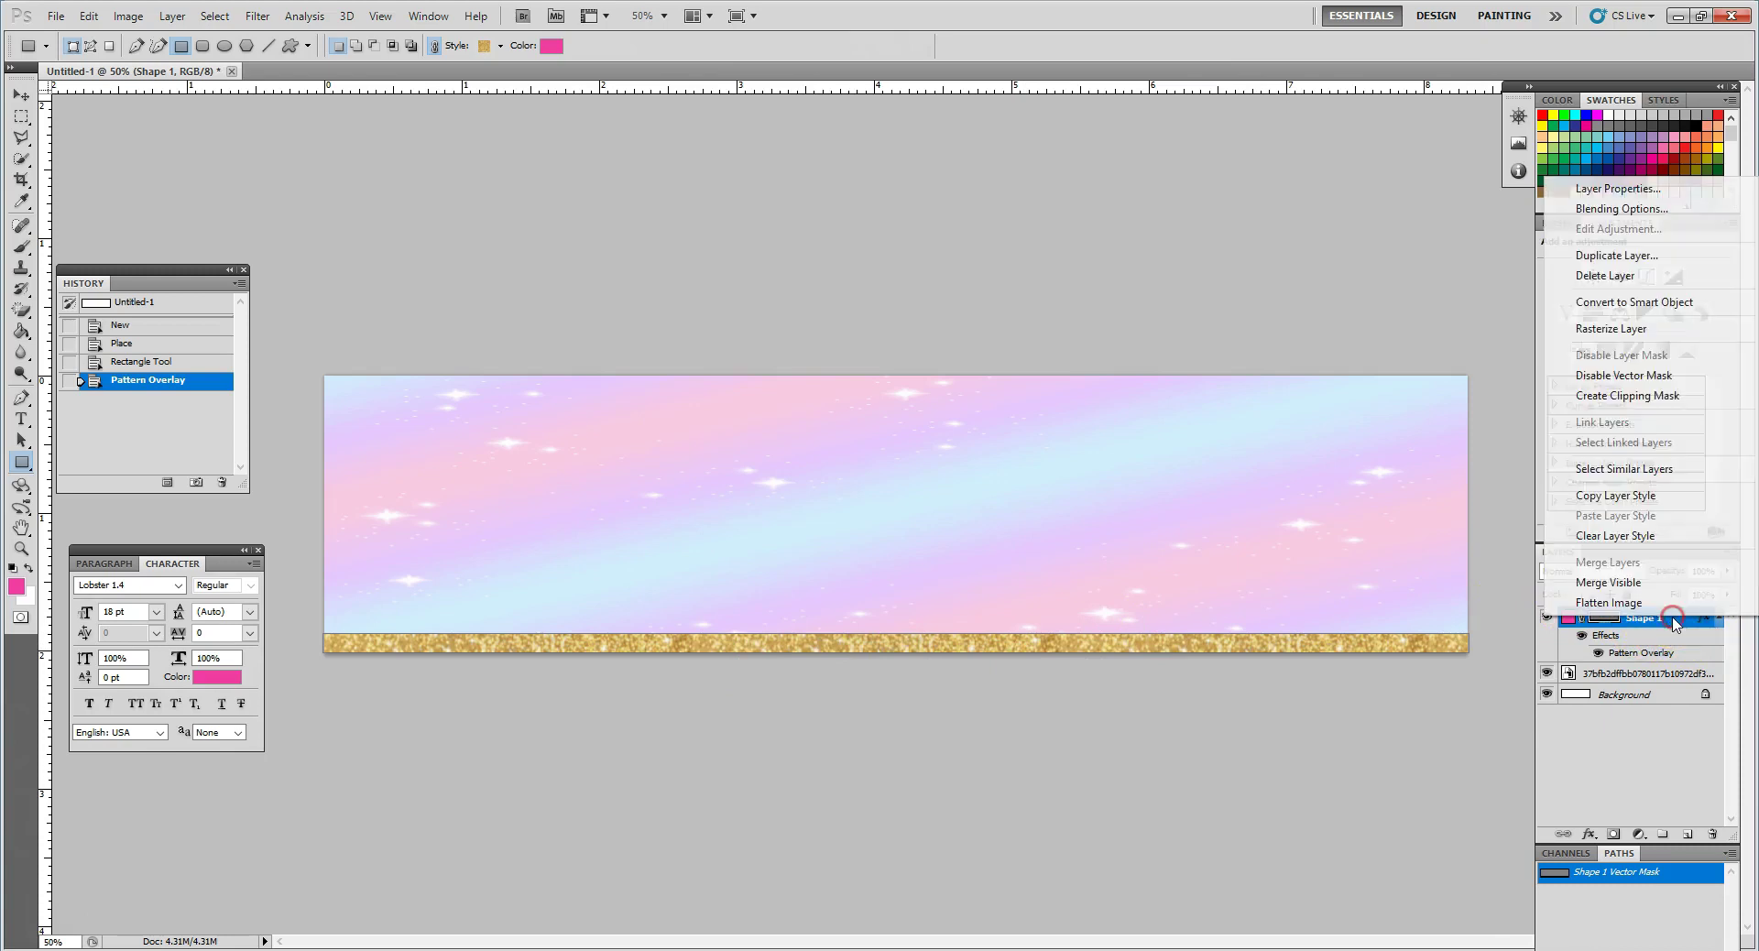
pyautogui.click(1605, 257)
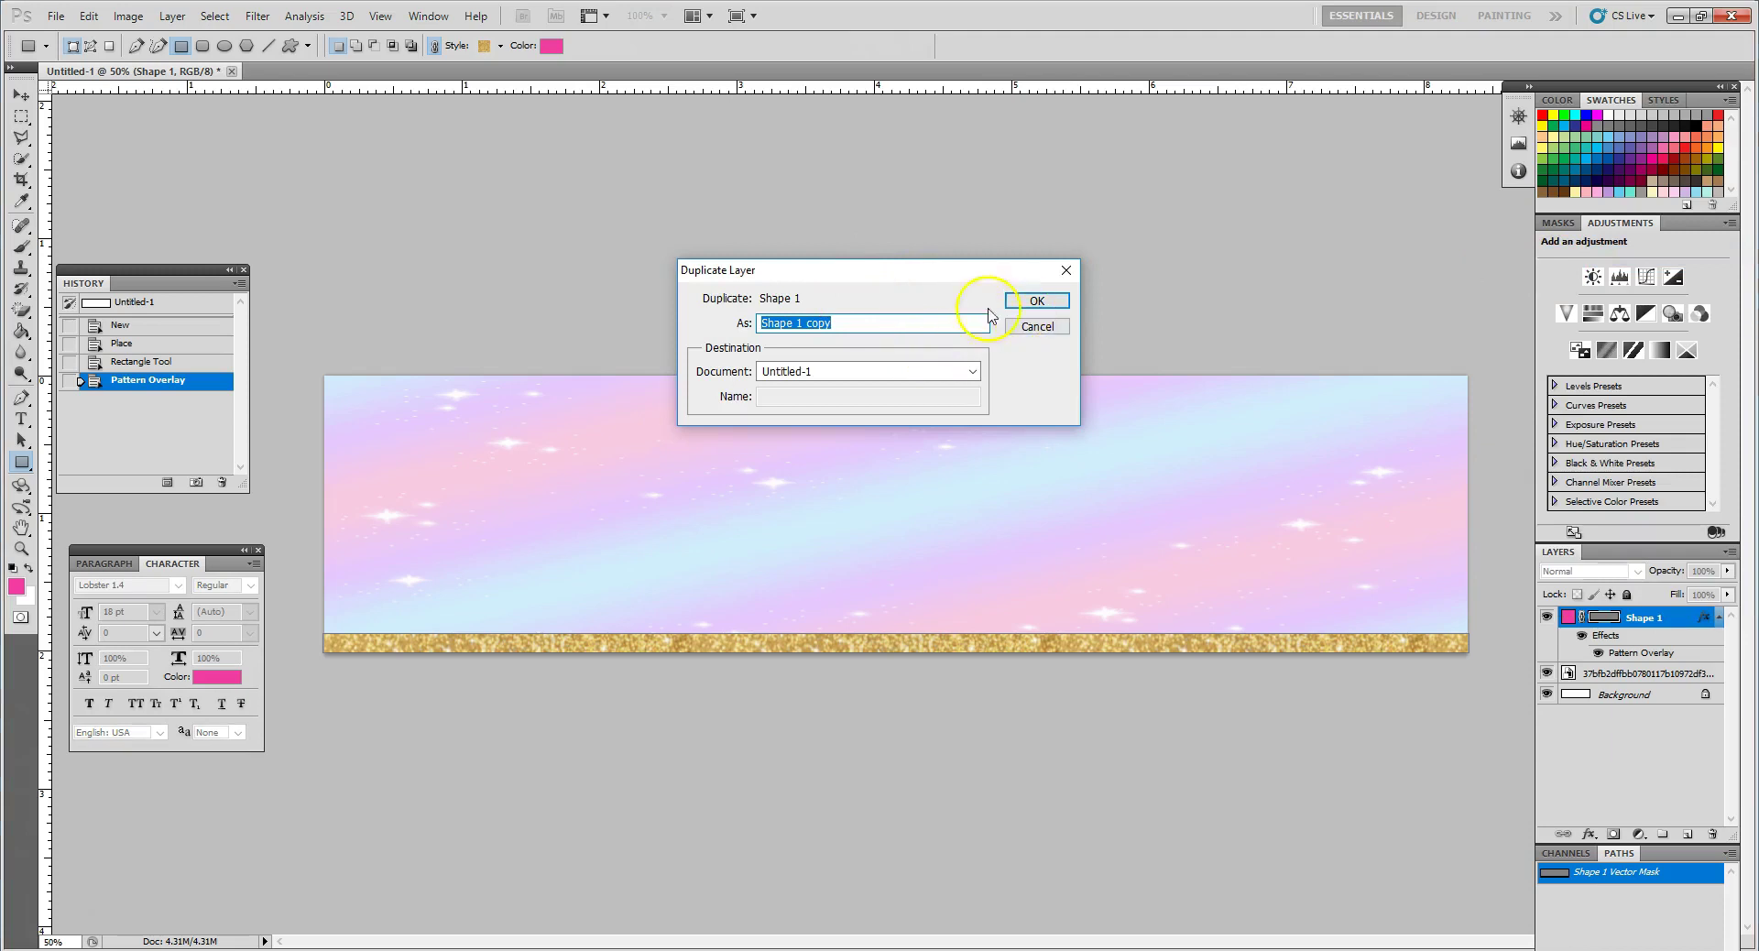
pyautogui.write('top borde')
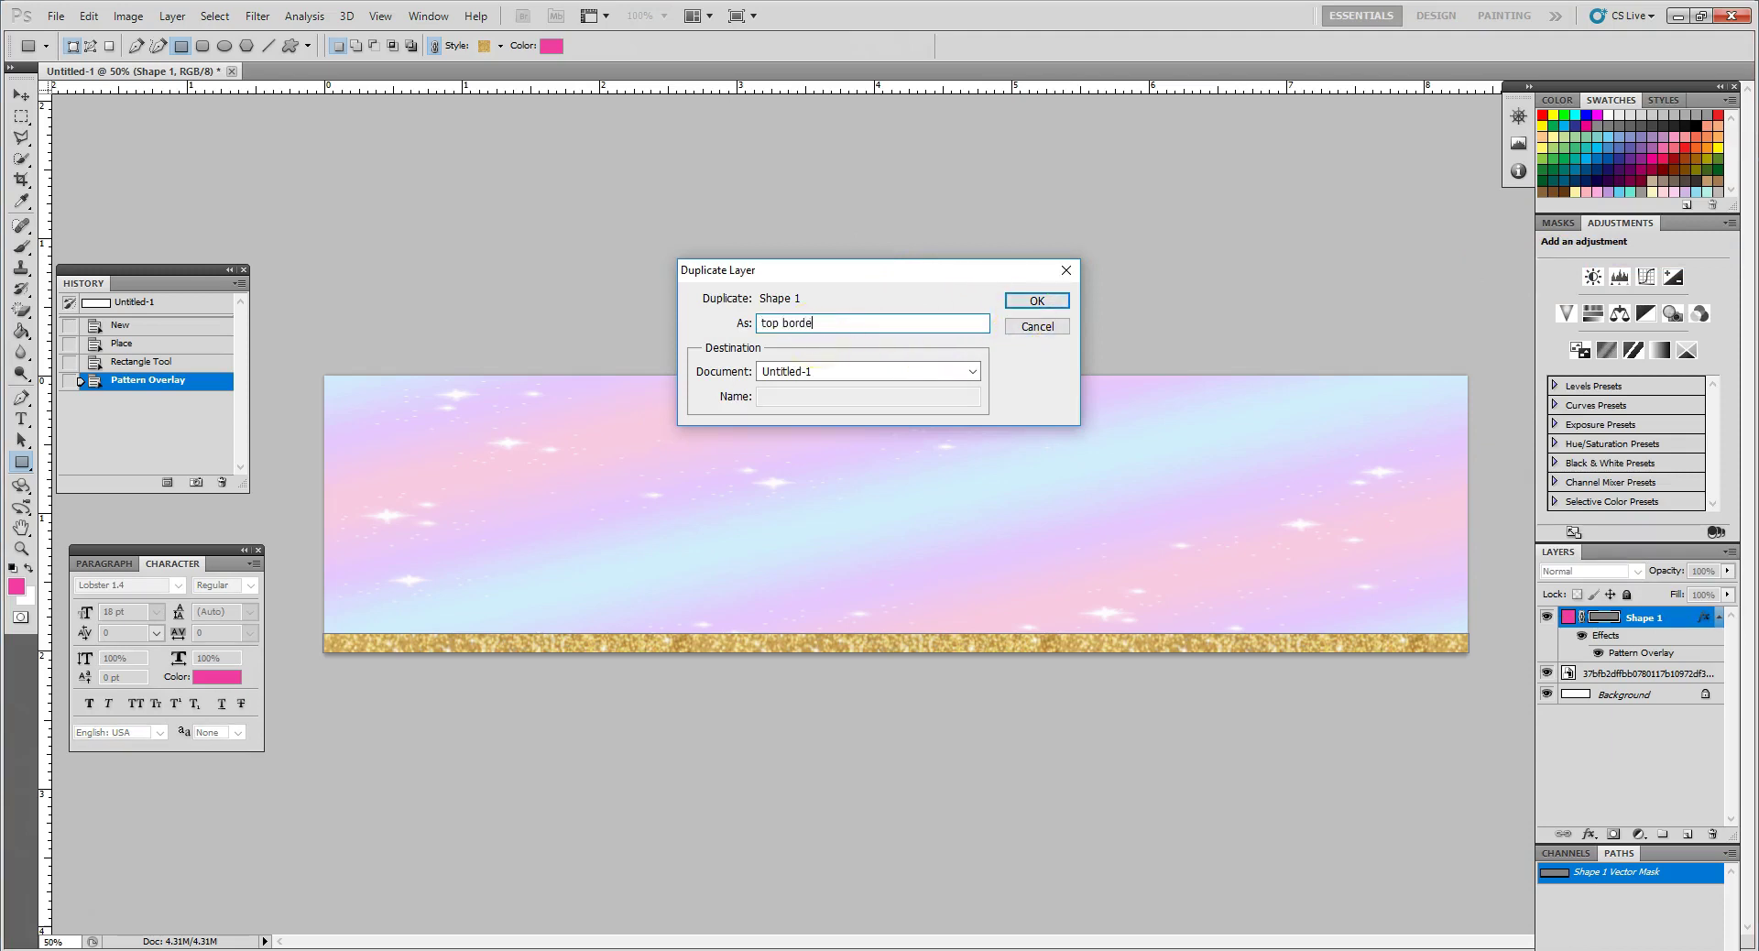
pyautogui.write('r')
pyautogui.press('Return')
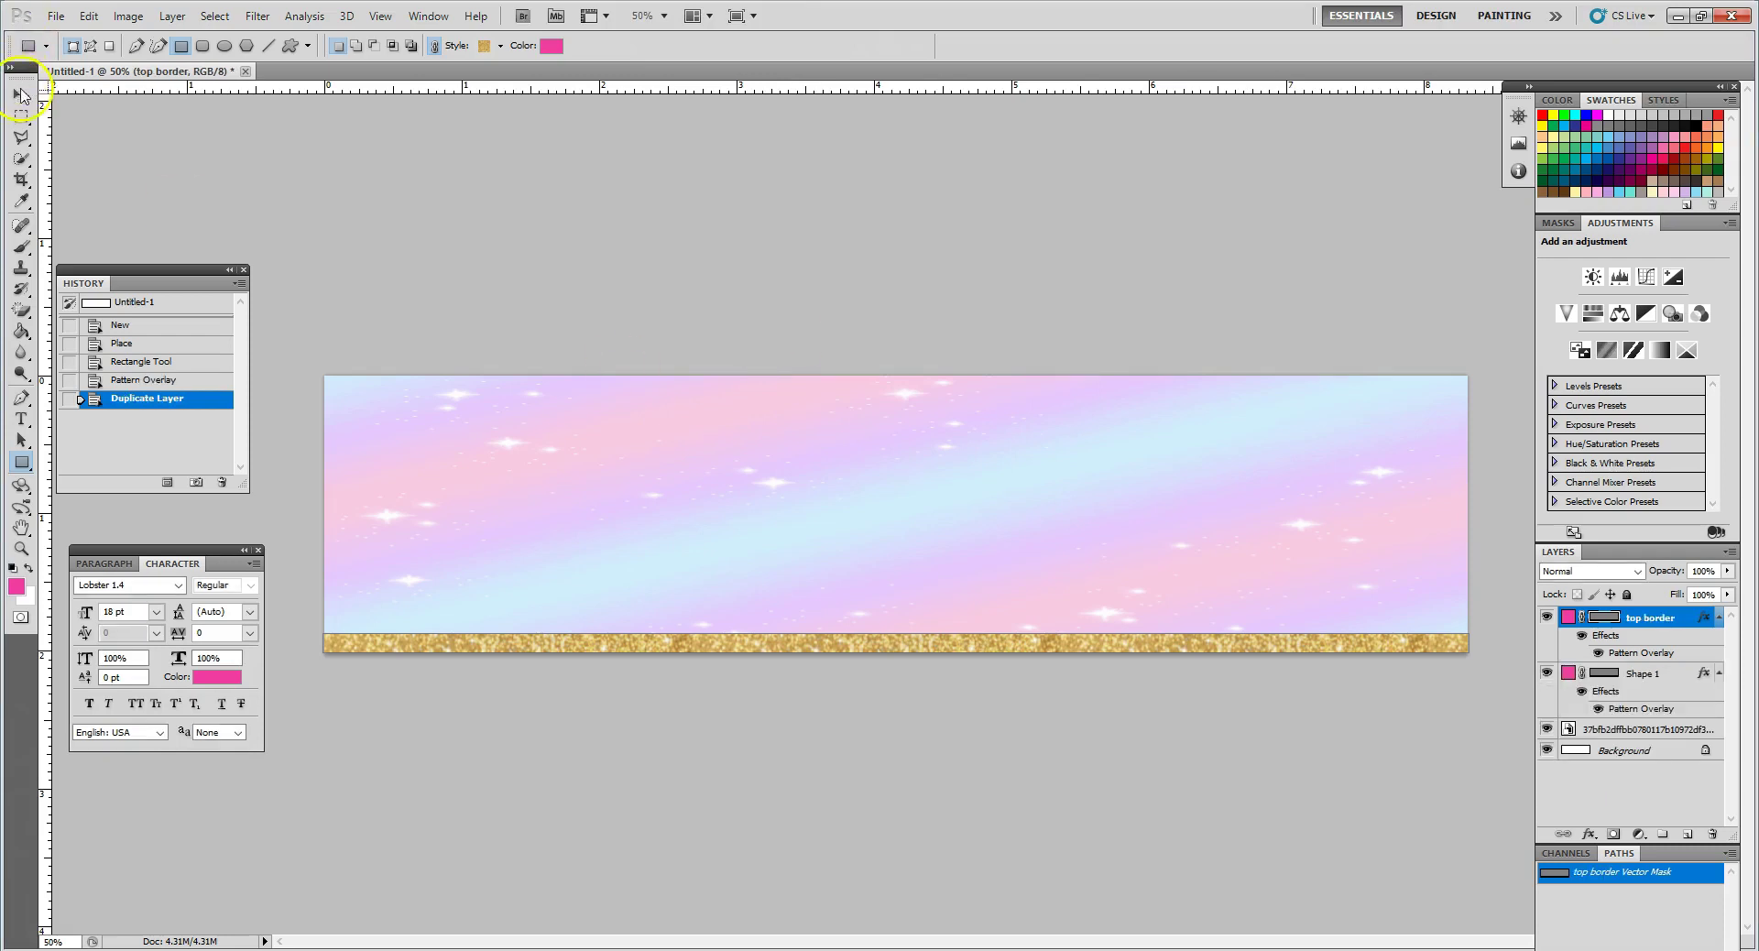
# Move the duplicated glitter strip up to the top edge of the canvas
pyautogui.click(22, 95)
pyautogui.moveTo(833, 640); pyautogui.dragTo(817, 529)
pyautogui.moveTo(813, 459); pyautogui.dragTo(823, 386)
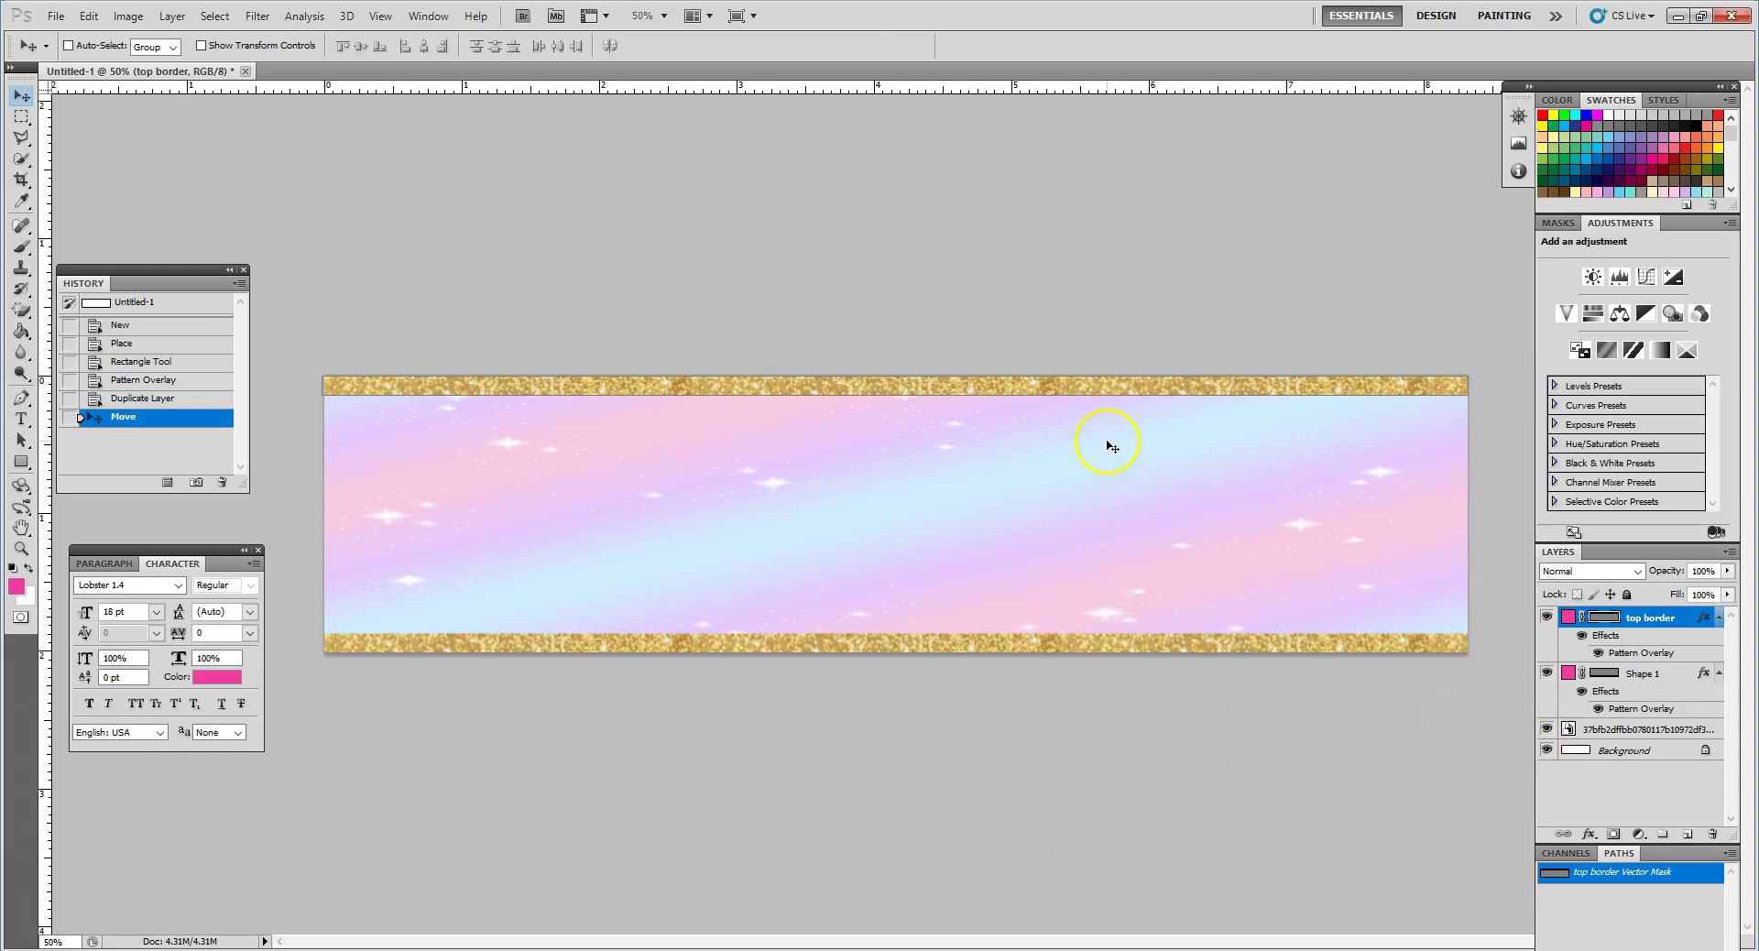
# Place birthday facts.jpg just above the pastel background layer, scale it to about 59%, and position it near the label's right end
pyautogui.click(1624, 728)
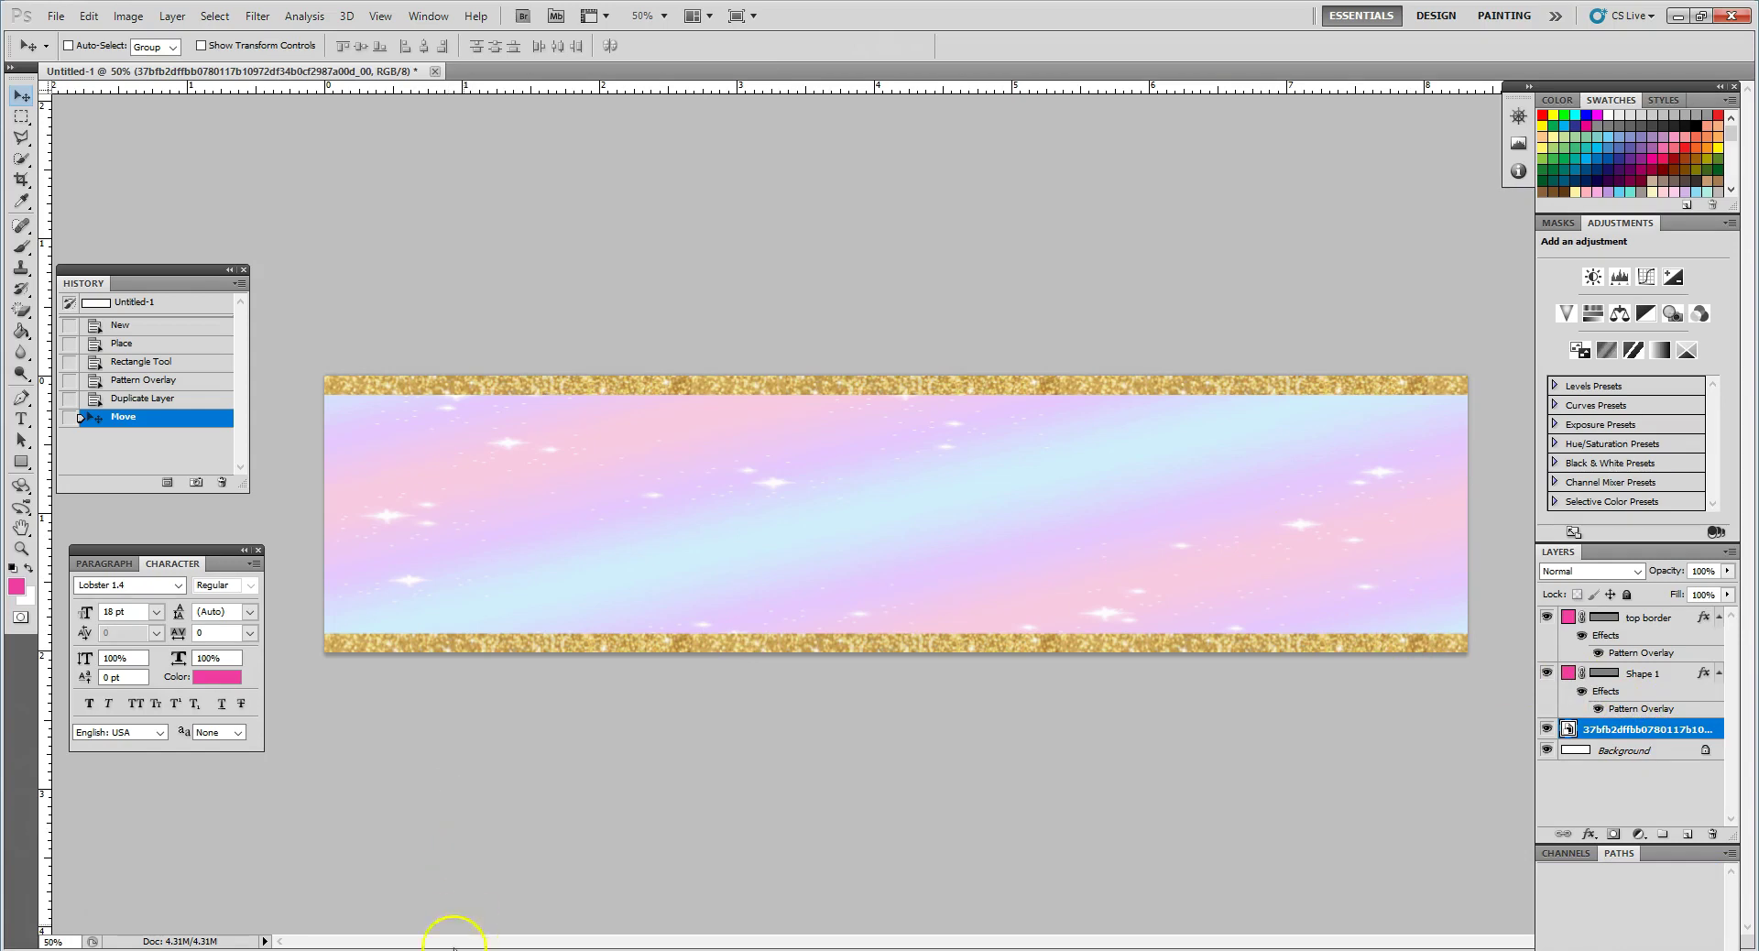
pyautogui.hotkey('alt', 'Tab')
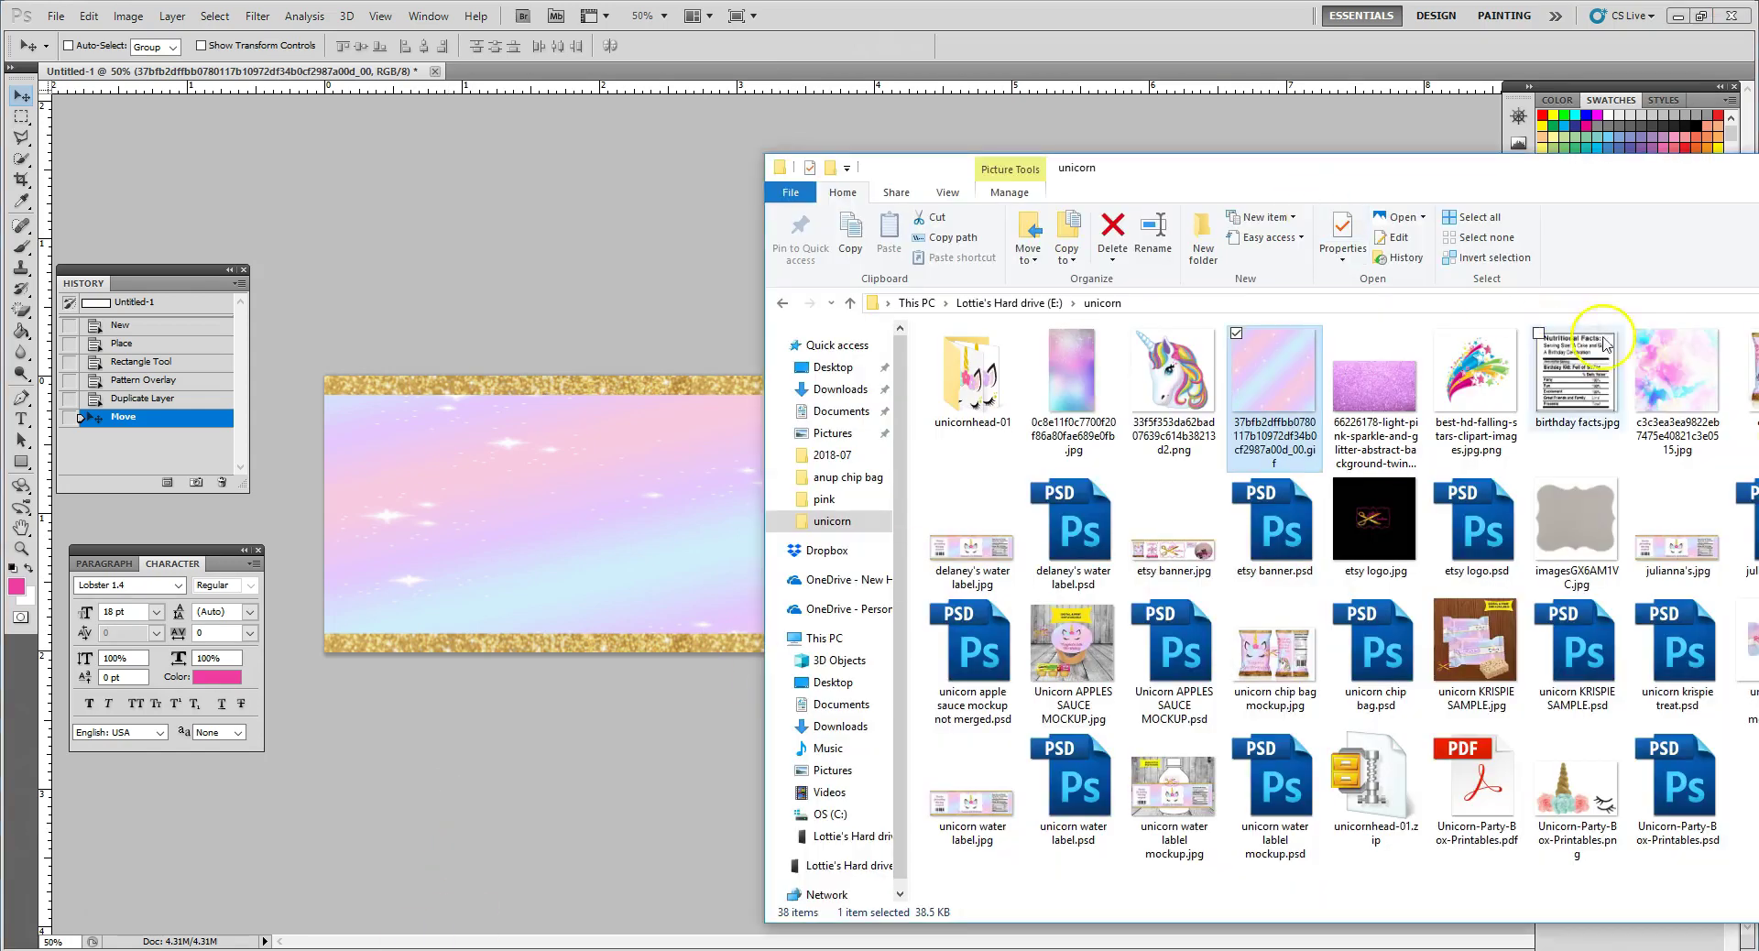
pyautogui.moveTo(1576, 375); pyautogui.dragTo(702, 543)
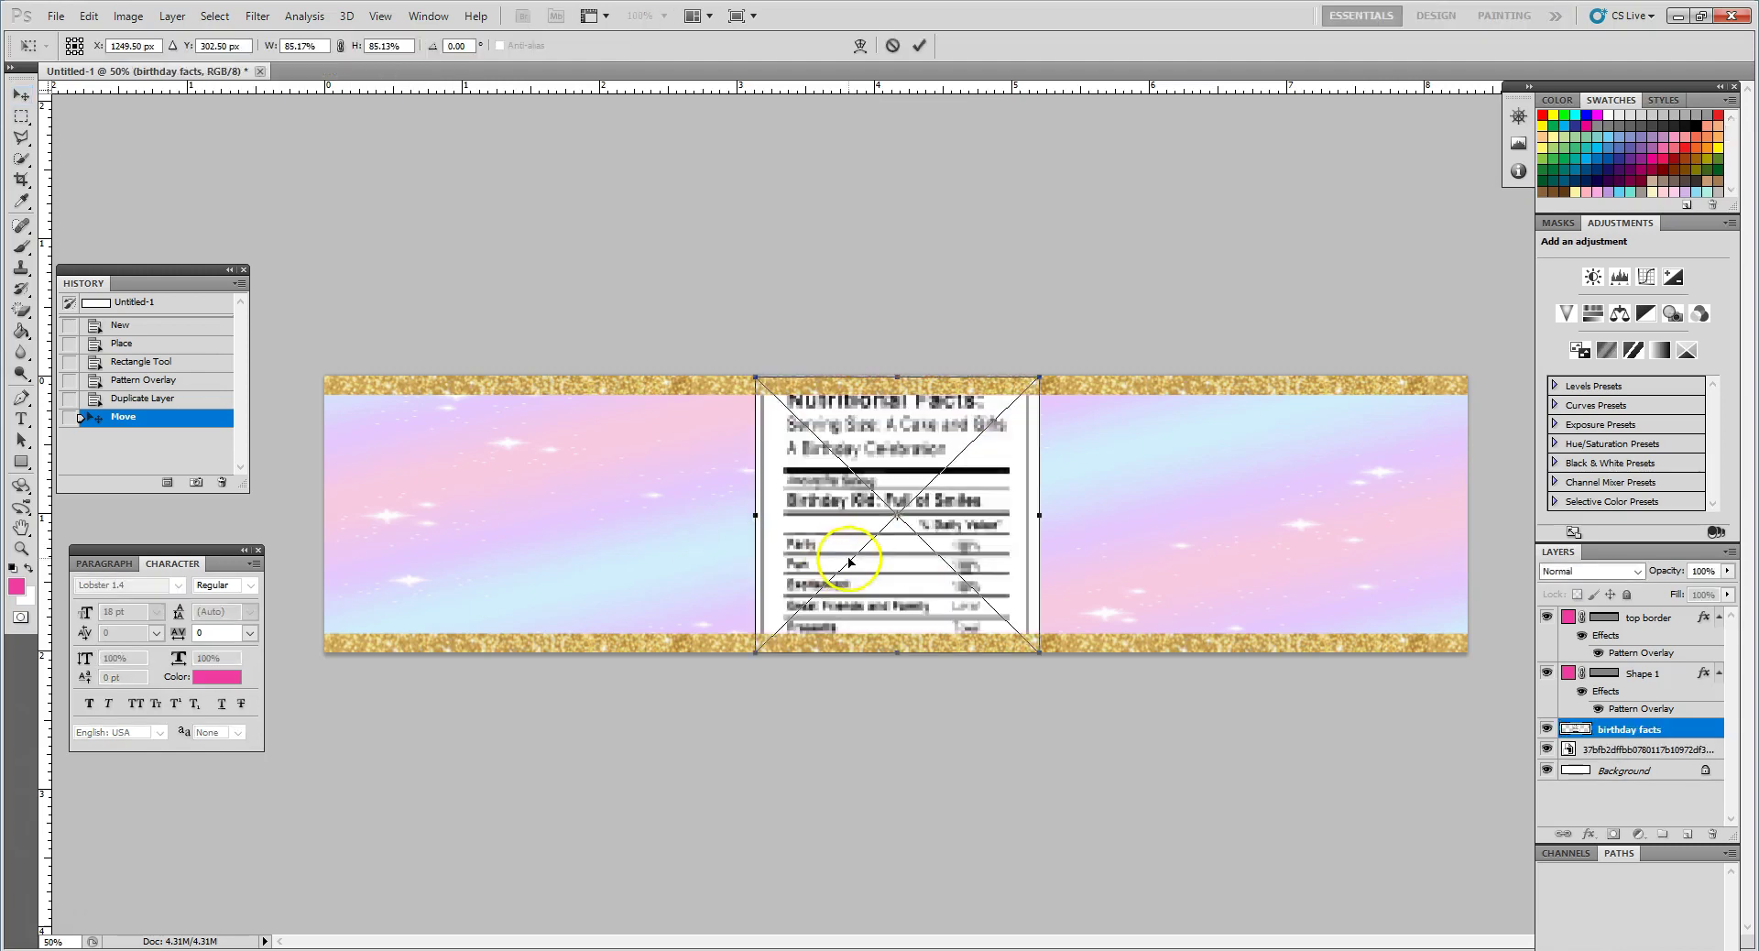
pyautogui.moveTo(755, 655); pyautogui.dragTo(822, 549)
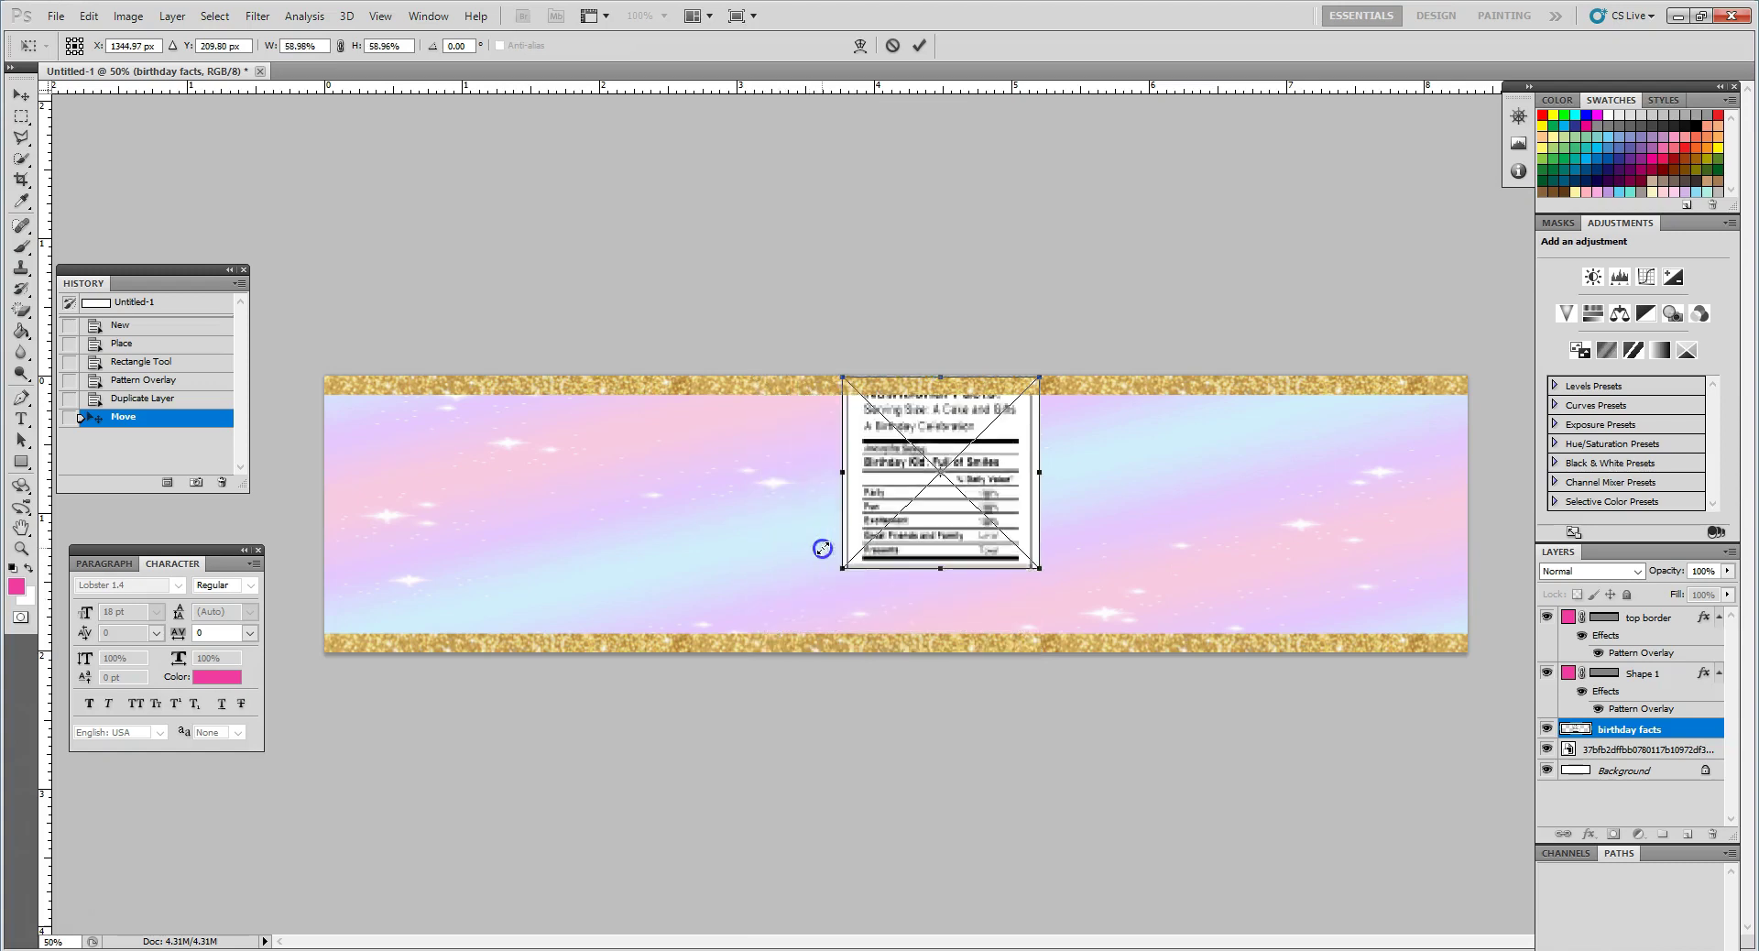
pyautogui.moveTo(909, 470); pyautogui.dragTo(1262, 525)
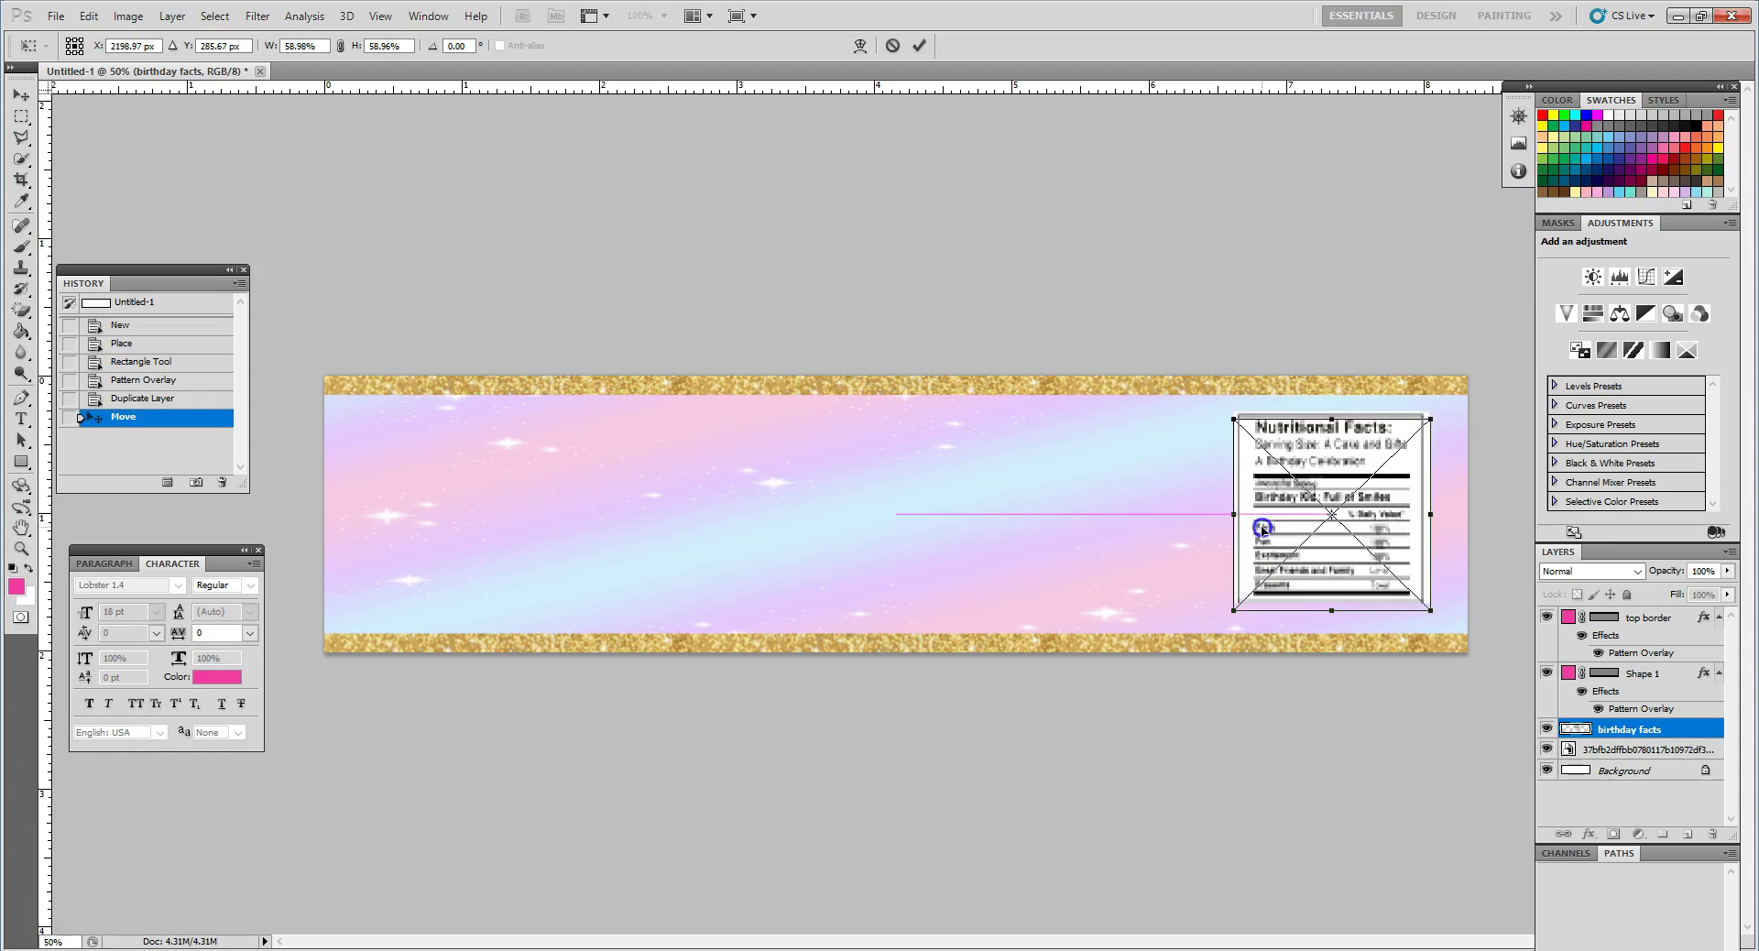
pyautogui.moveTo(1263, 529); pyautogui.dragTo(1263, 536)
pyautogui.press('Return')
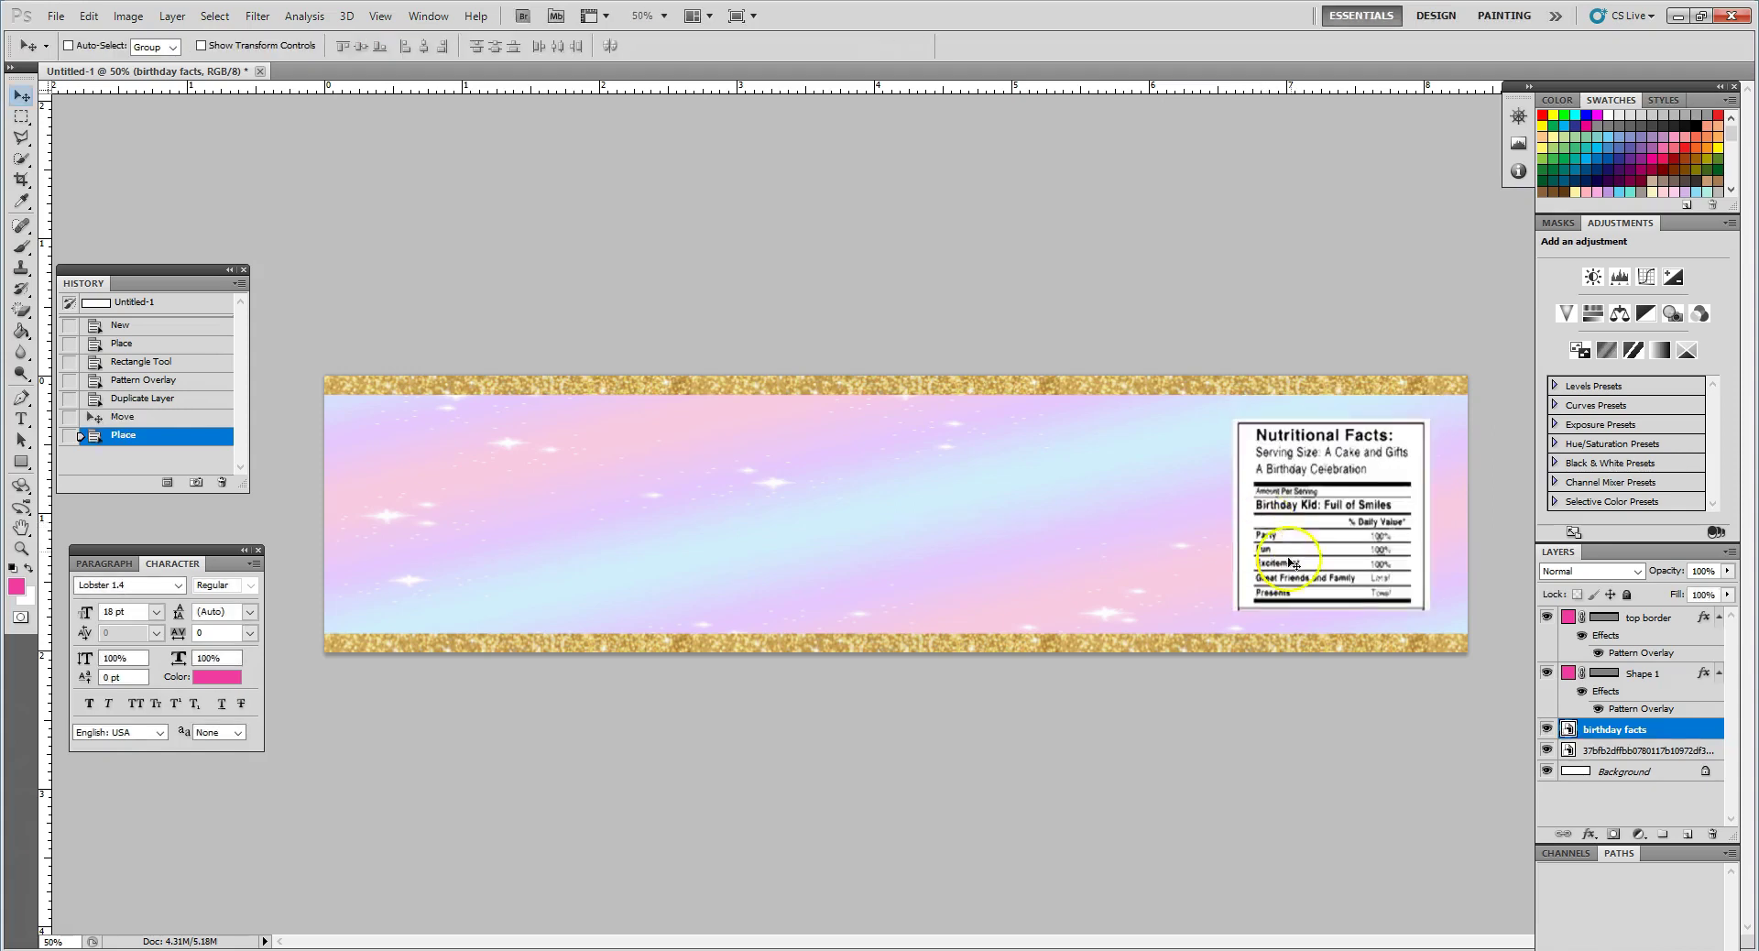
pyautogui.moveTo(1280, 518); pyautogui.dragTo(1264, 519)
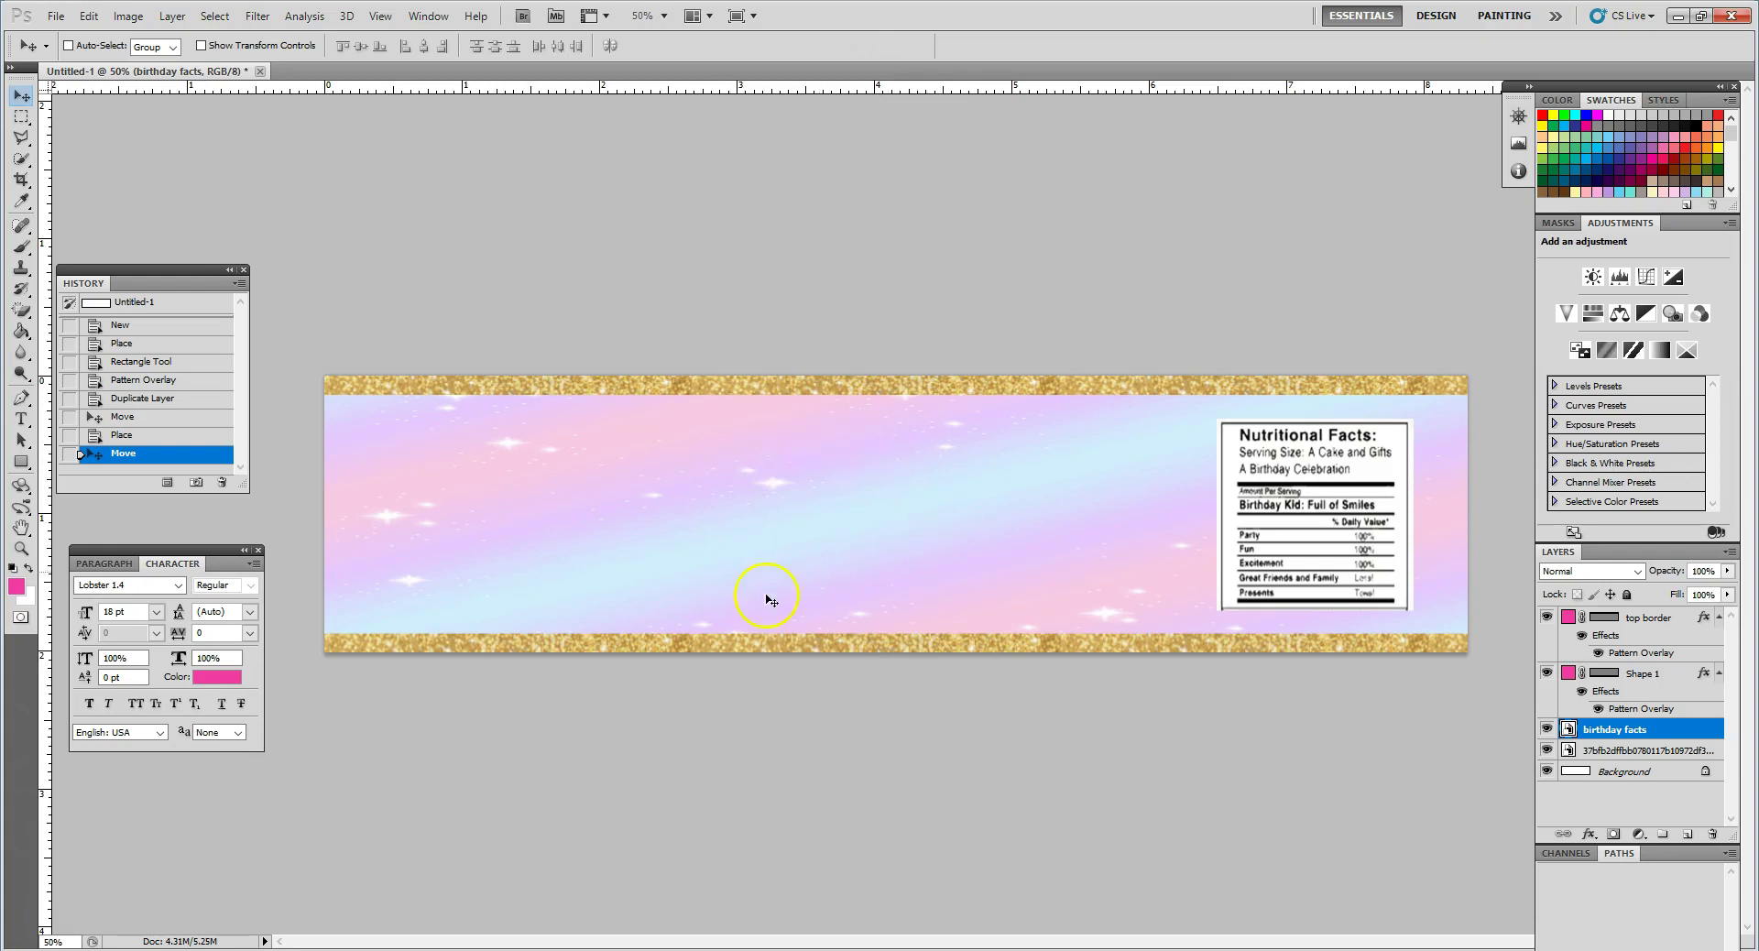
# Place the grey ornamental frame imagesGX6AM1VC.jpg from the unicorn folder at the centre of the label
pyautogui.click(21, 462)
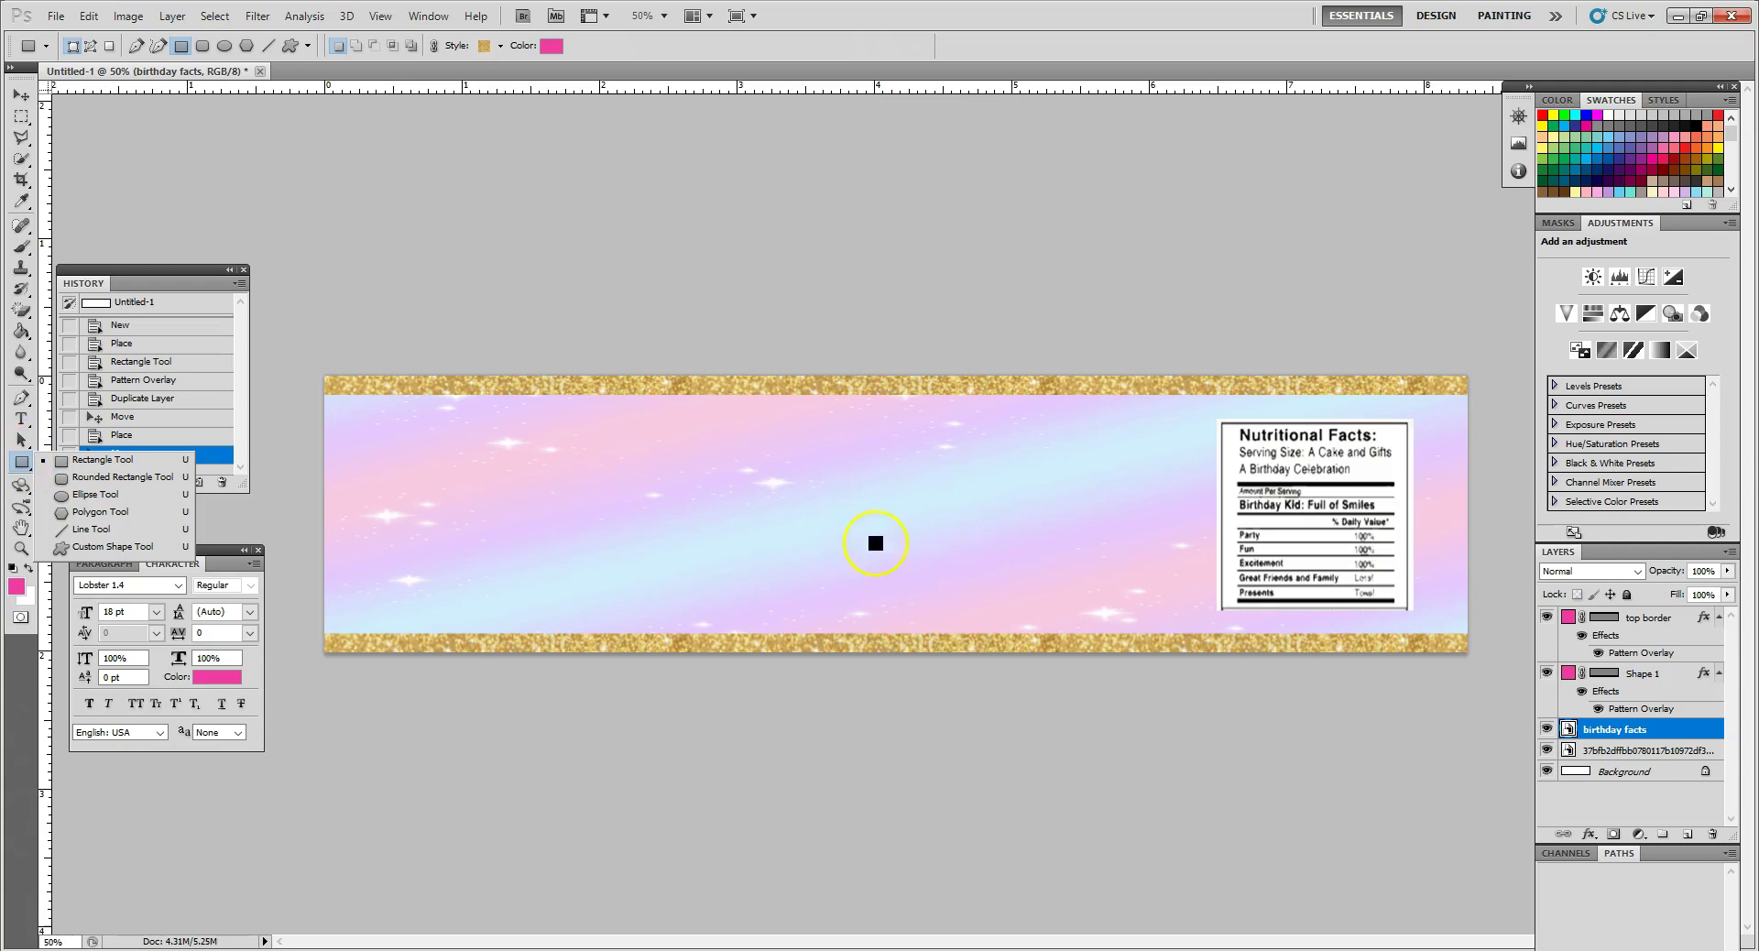
pyautogui.click(80, 458)
pyautogui.hotkey('alt', 'Tab')
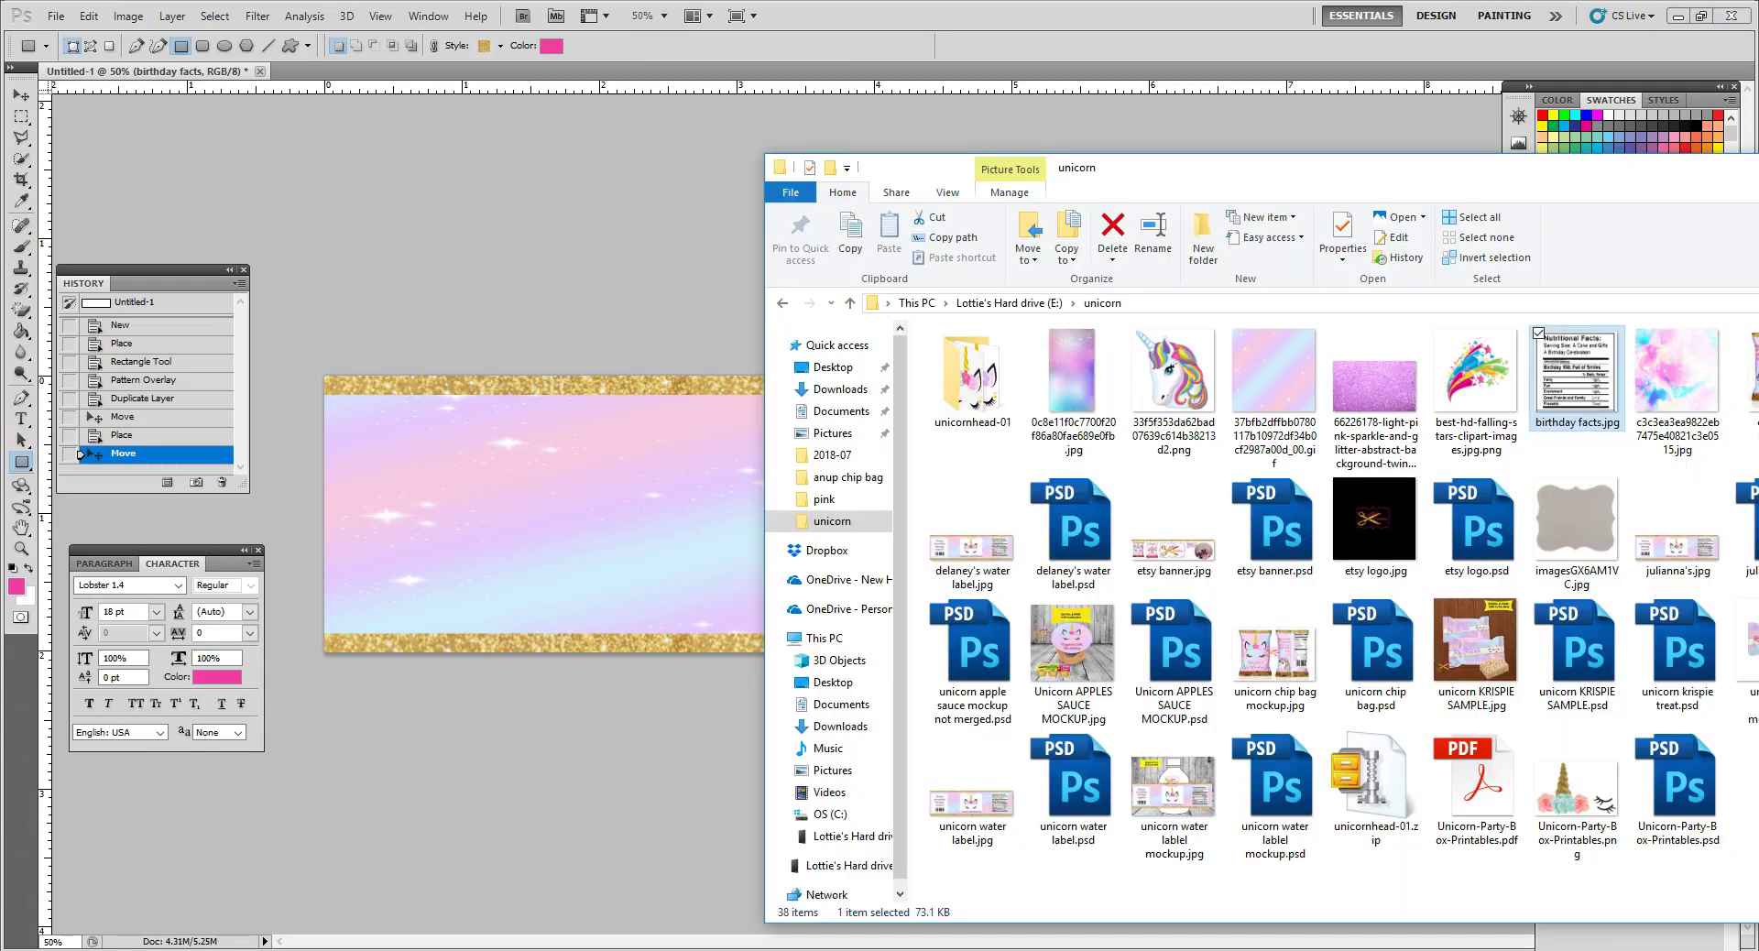
pyautogui.moveTo(1589, 531); pyautogui.dragTo(702, 551)
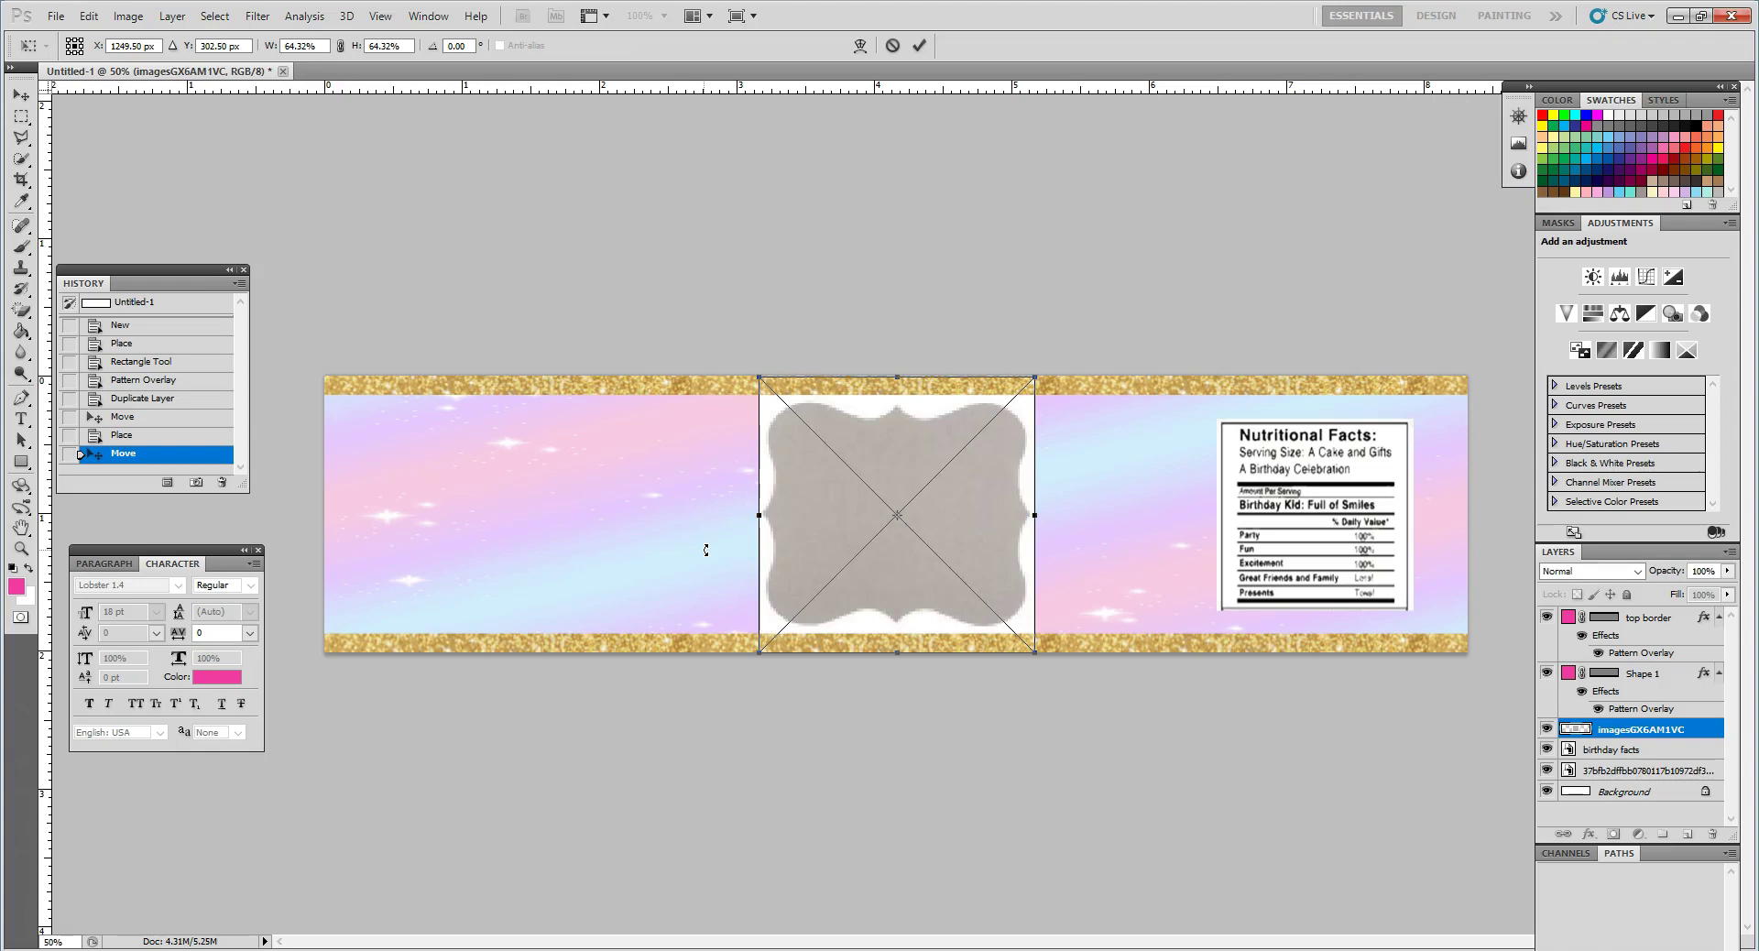
pyautogui.press('Return')
pyautogui.press('u')
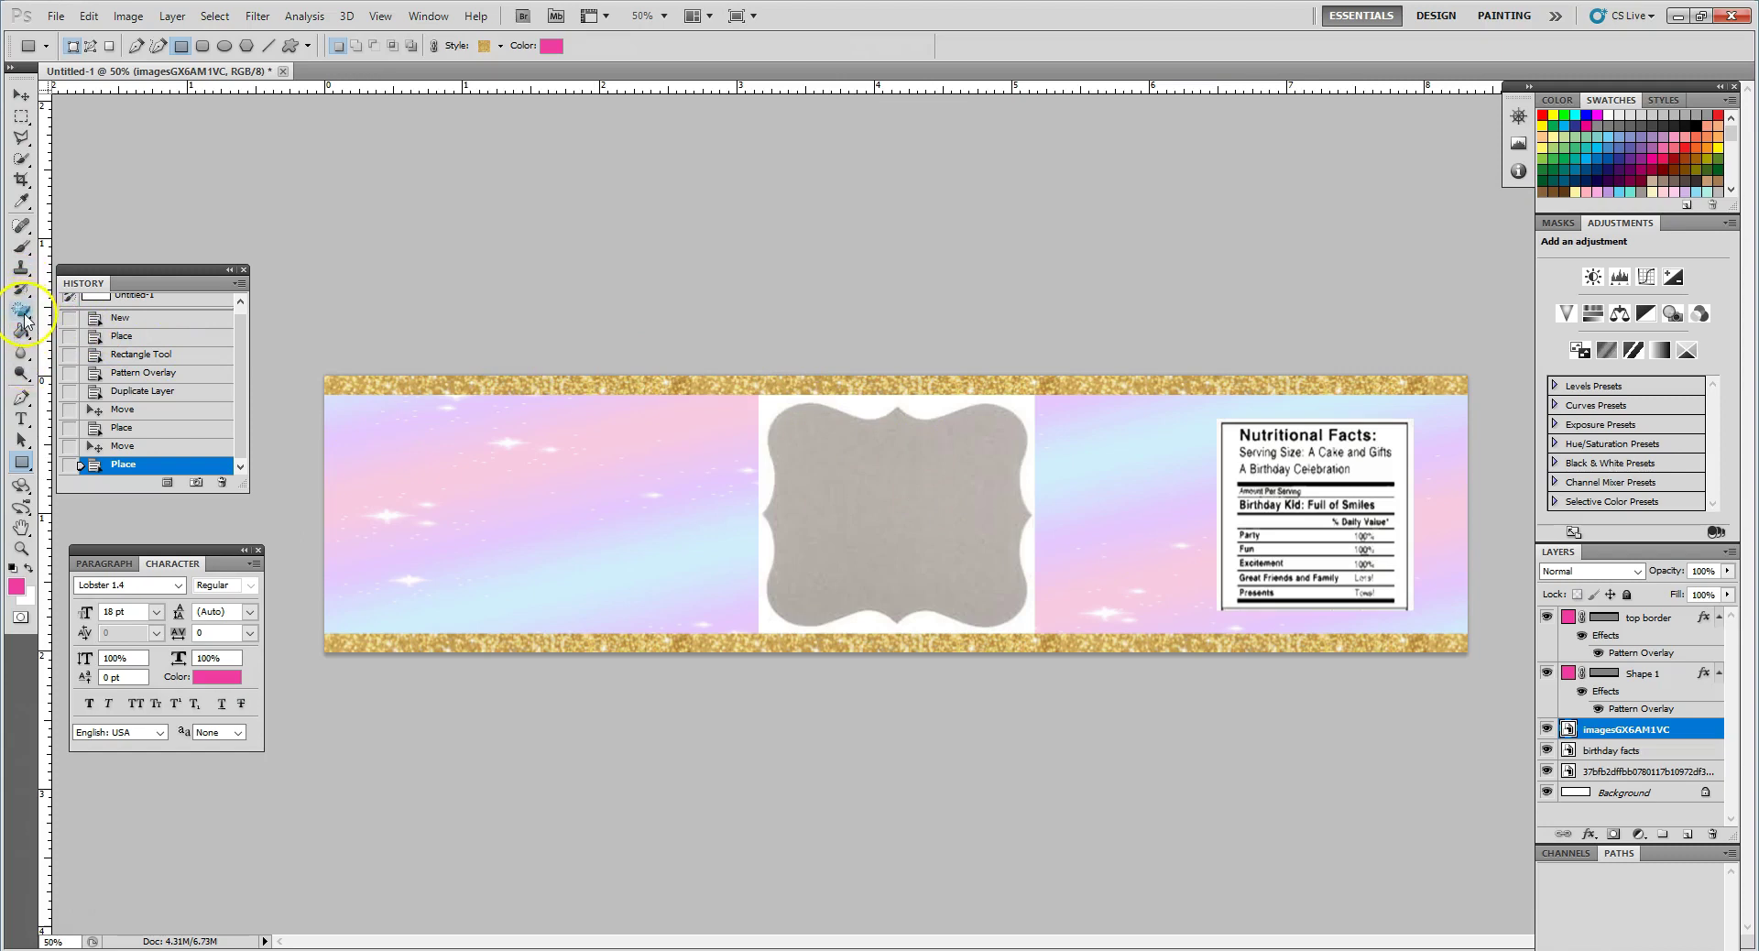
# Rasterize the placed frame image and remove the white background around the grey frame with the Magic Eraser
pyautogui.click(22, 314)
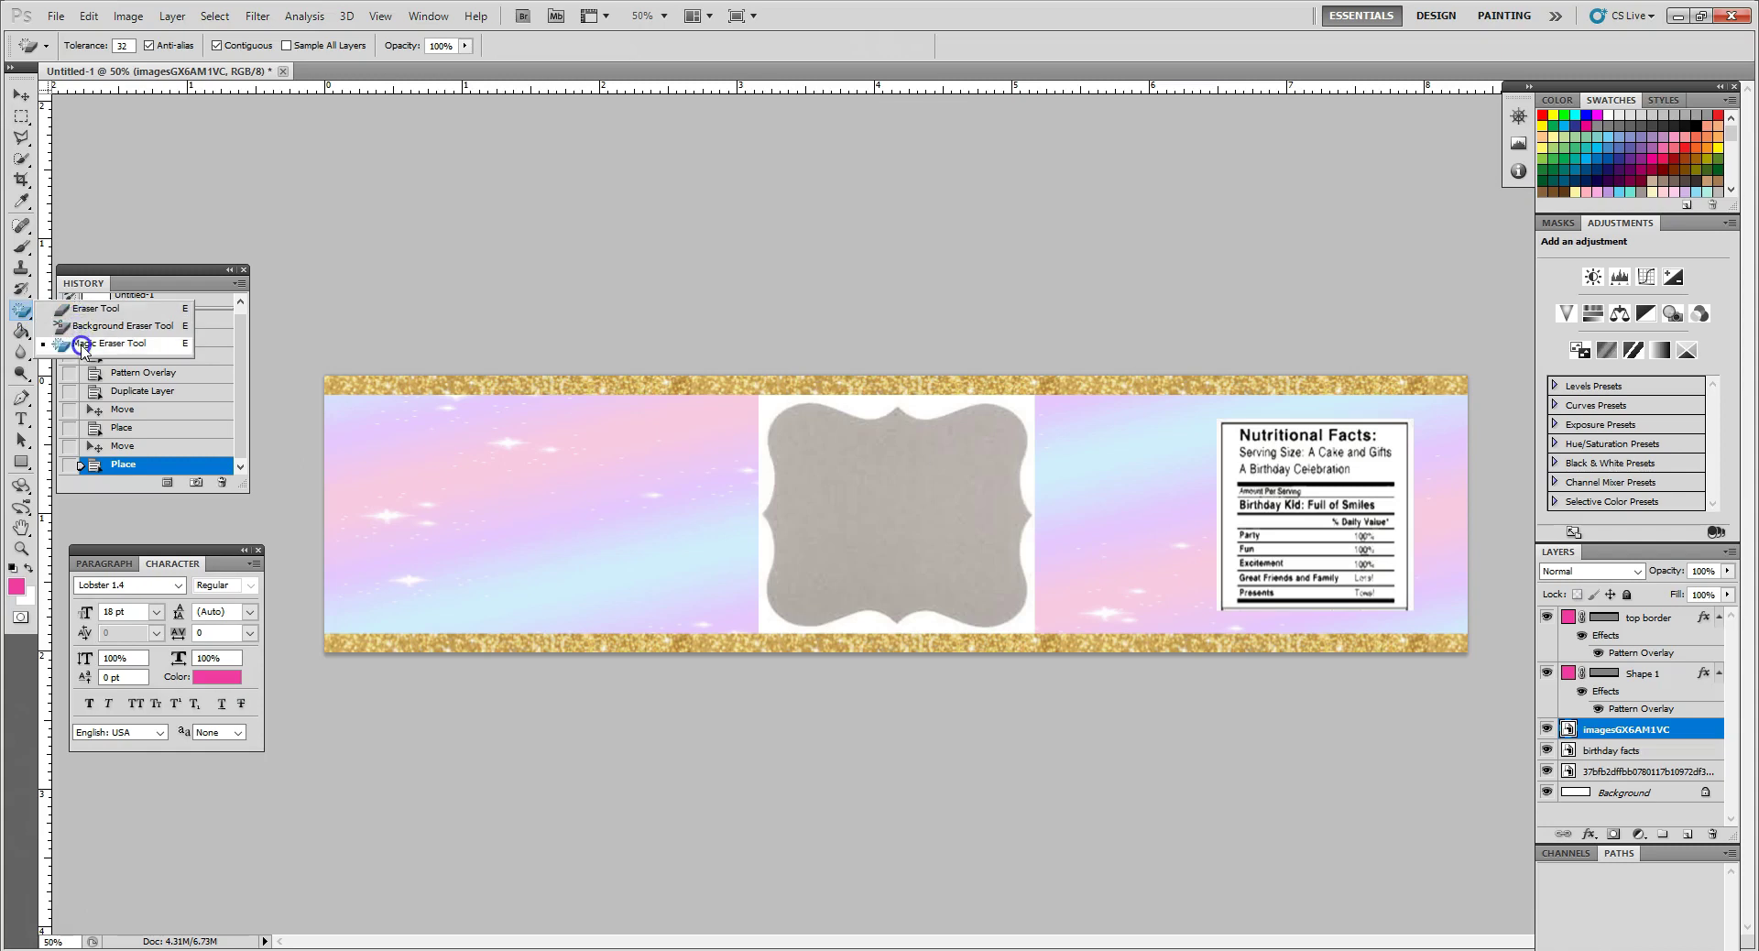
pyautogui.click(81, 344)
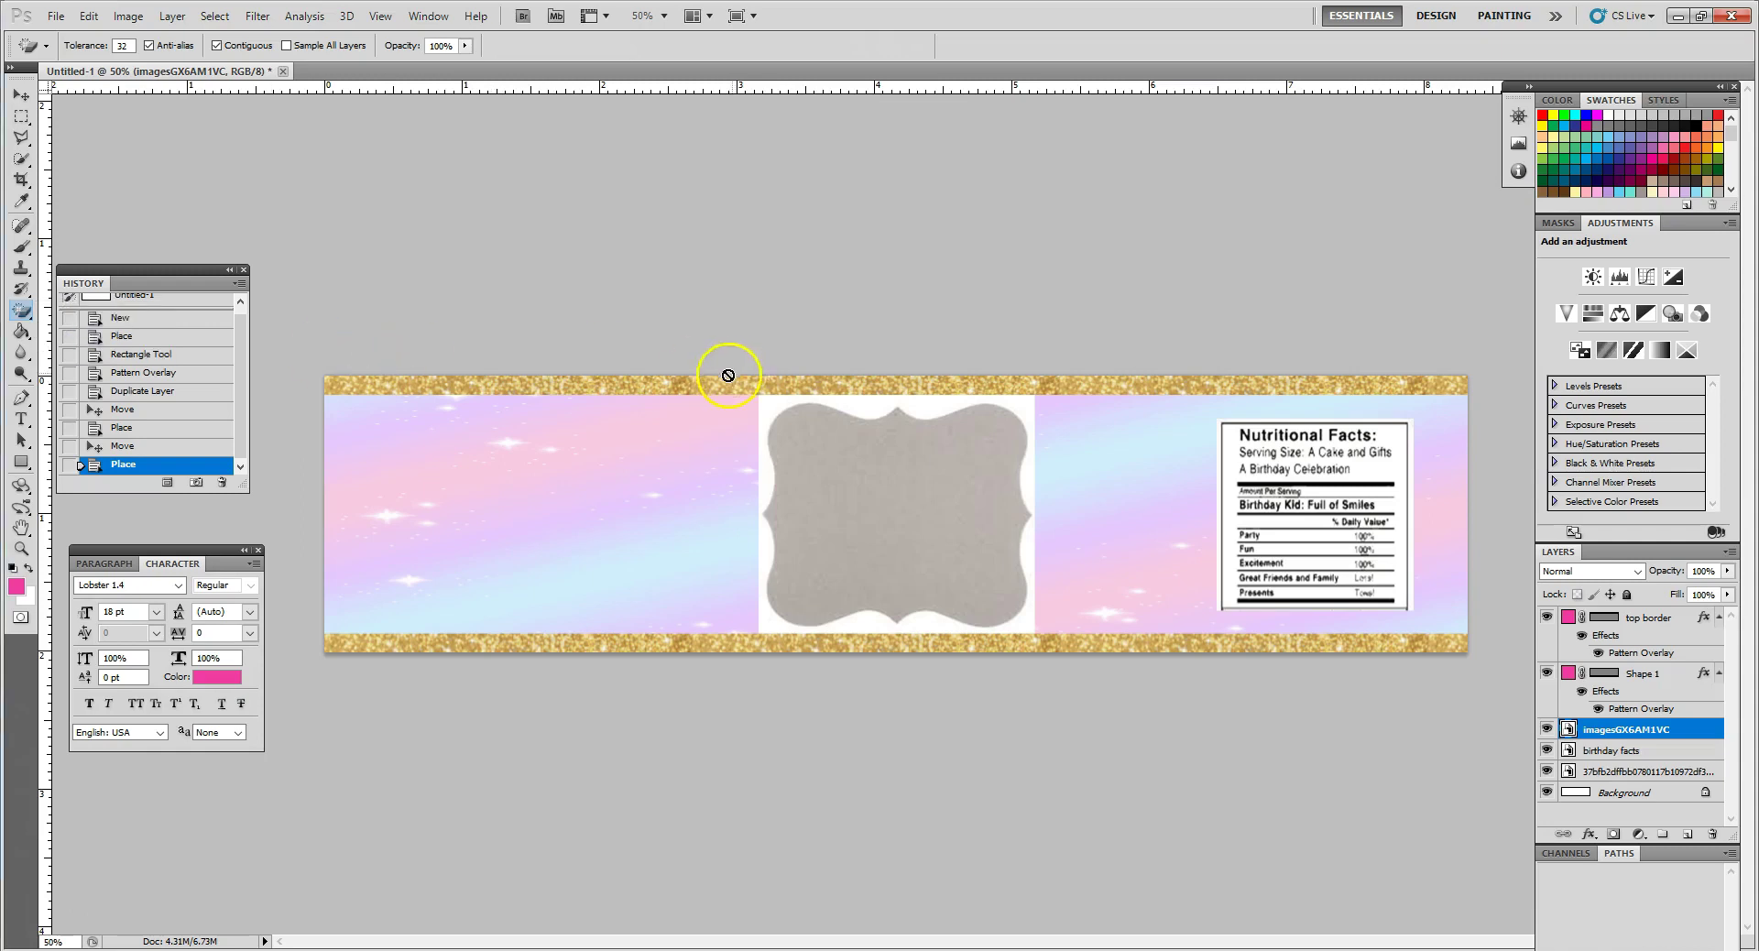
pyautogui.click(772, 412)
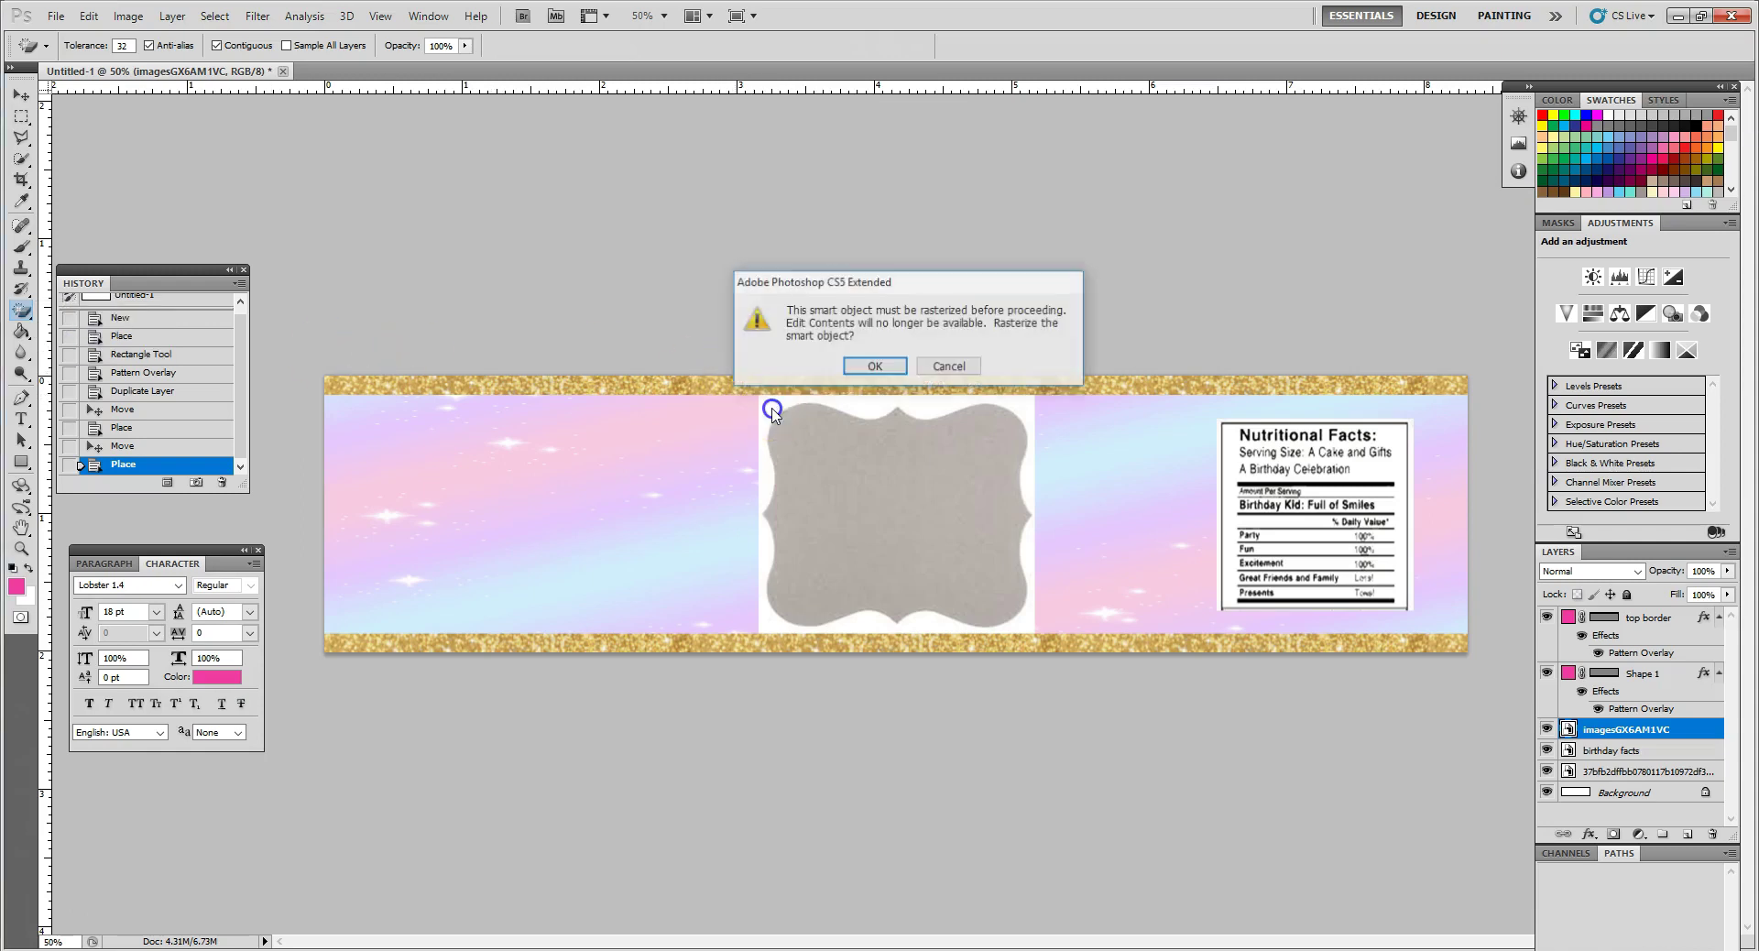
pyautogui.click(875, 367)
pyautogui.click(866, 403)
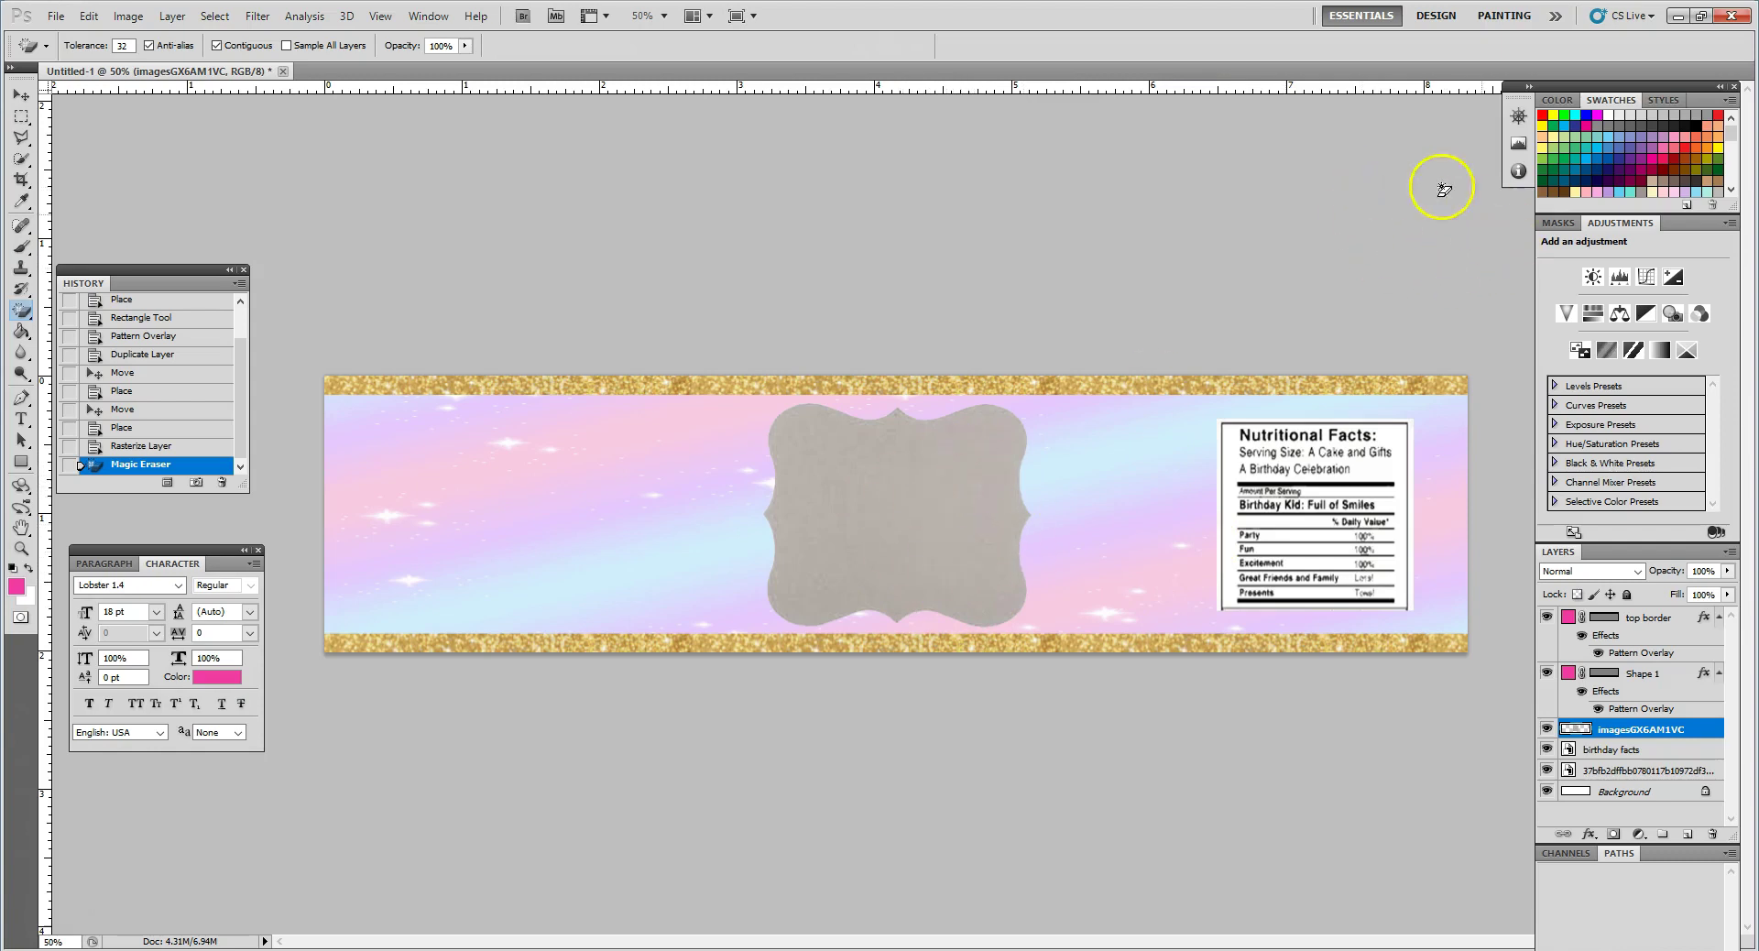
# Fill the grey central frame with white using the Paint Bucket
pyautogui.click(21, 332)
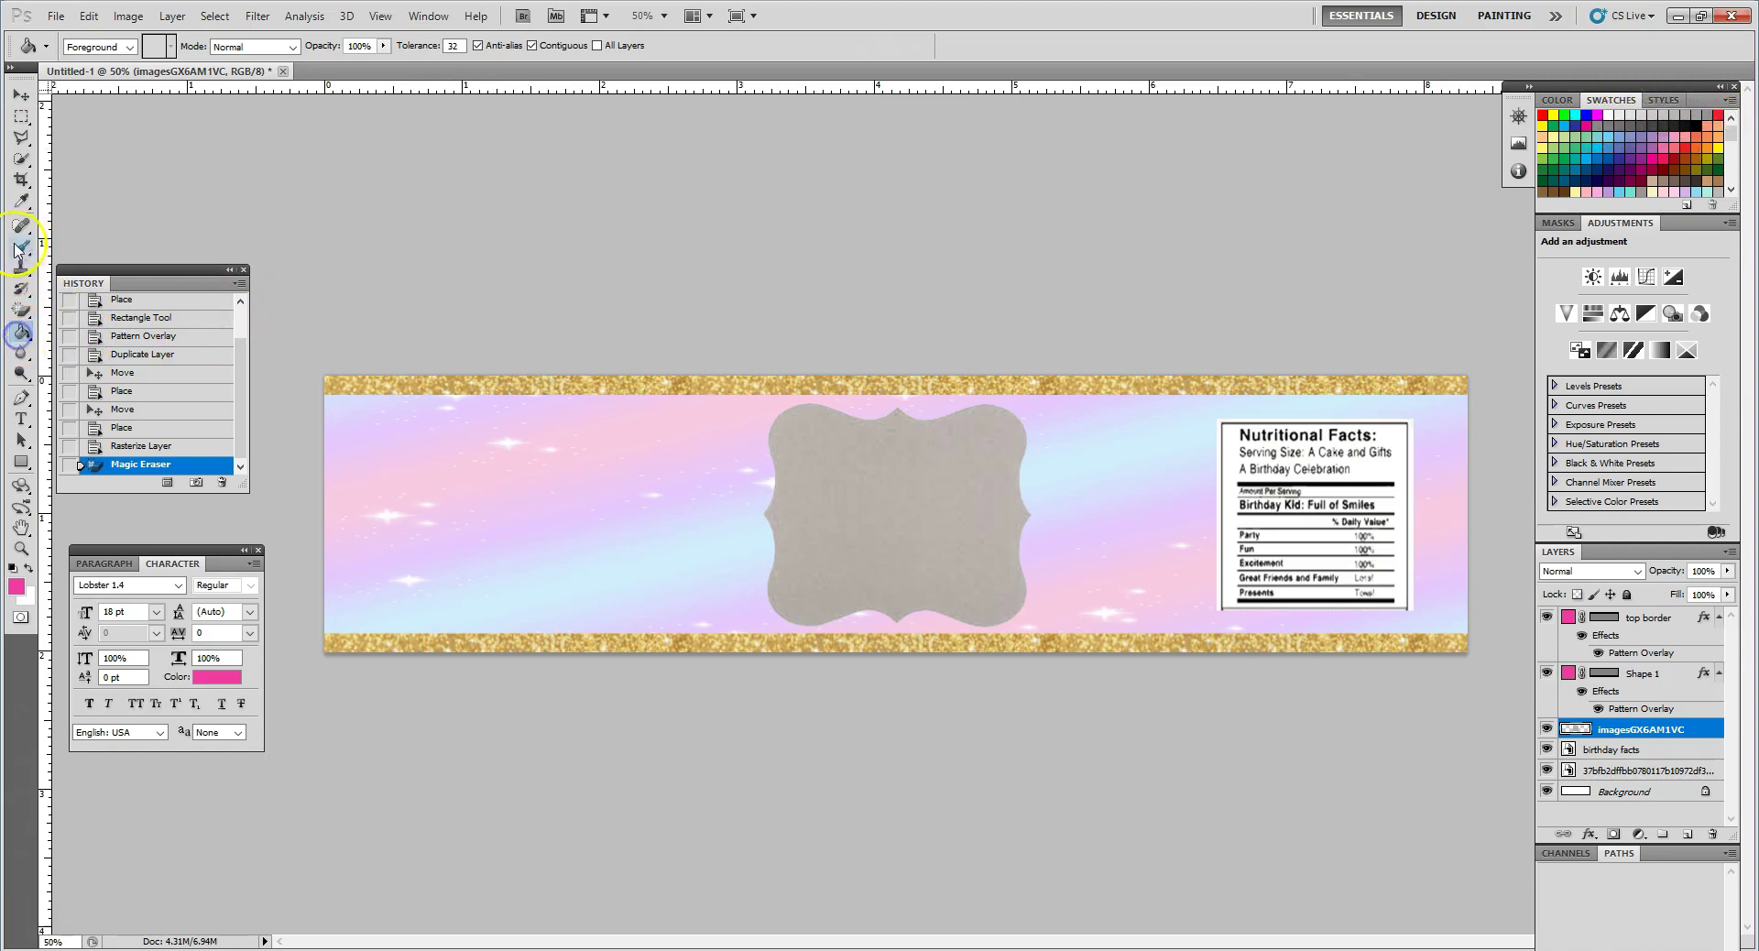
pyautogui.click(1610, 115)
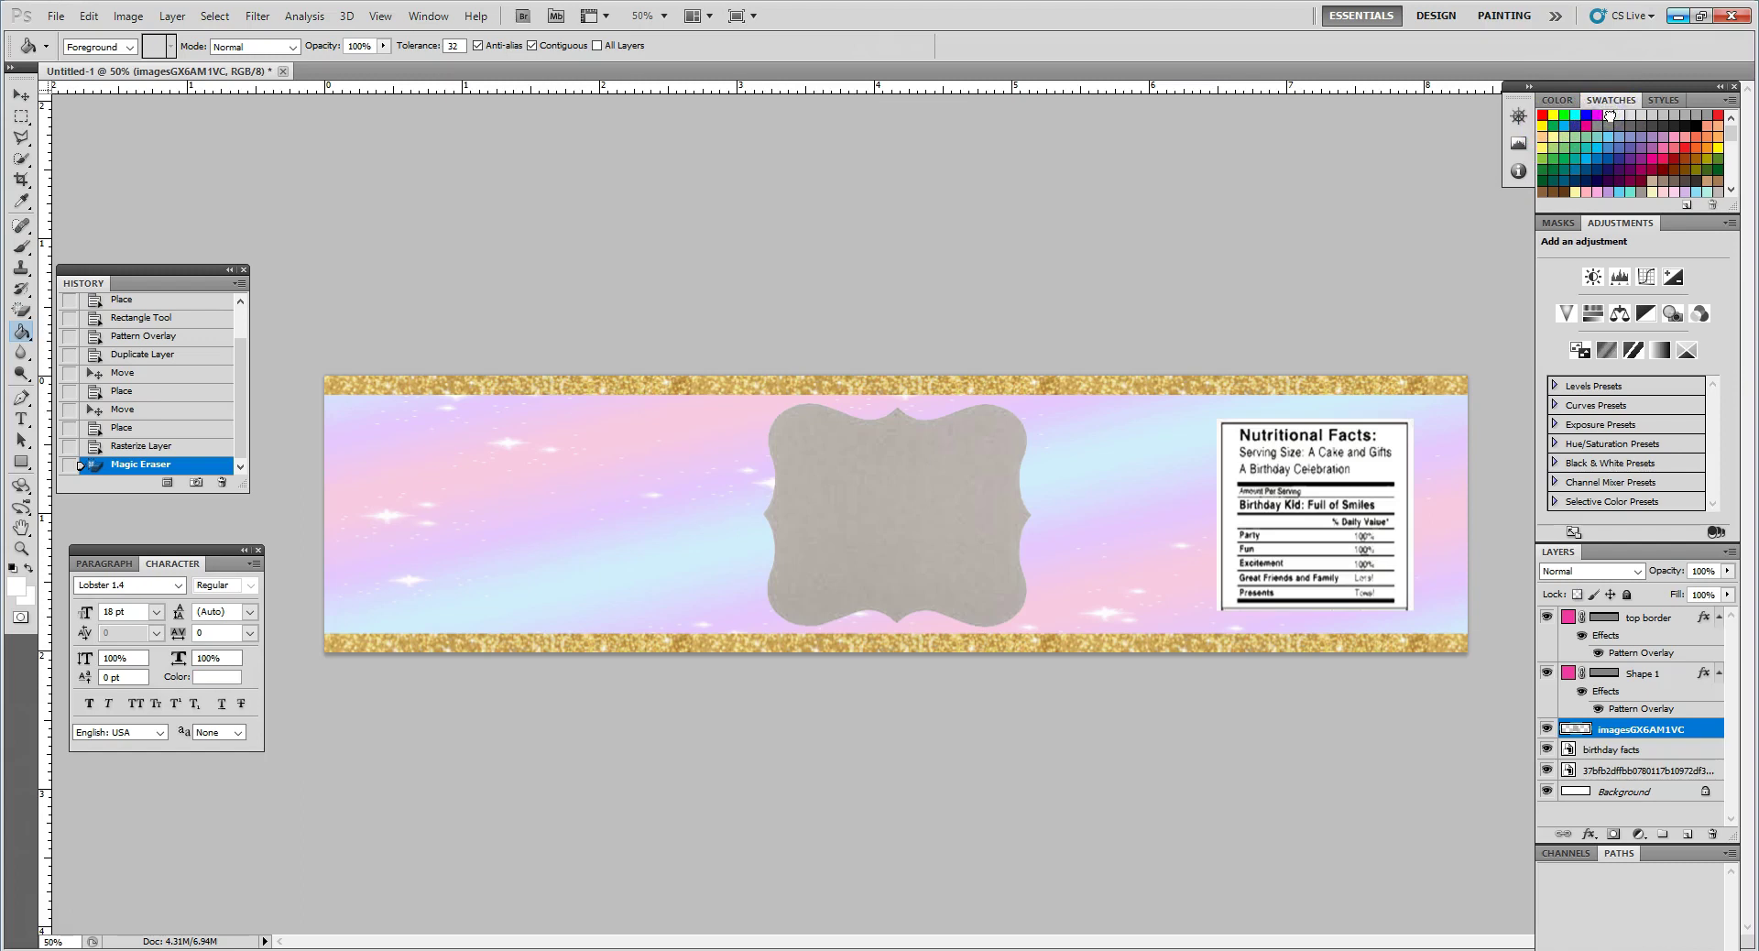
pyautogui.click(827, 506)
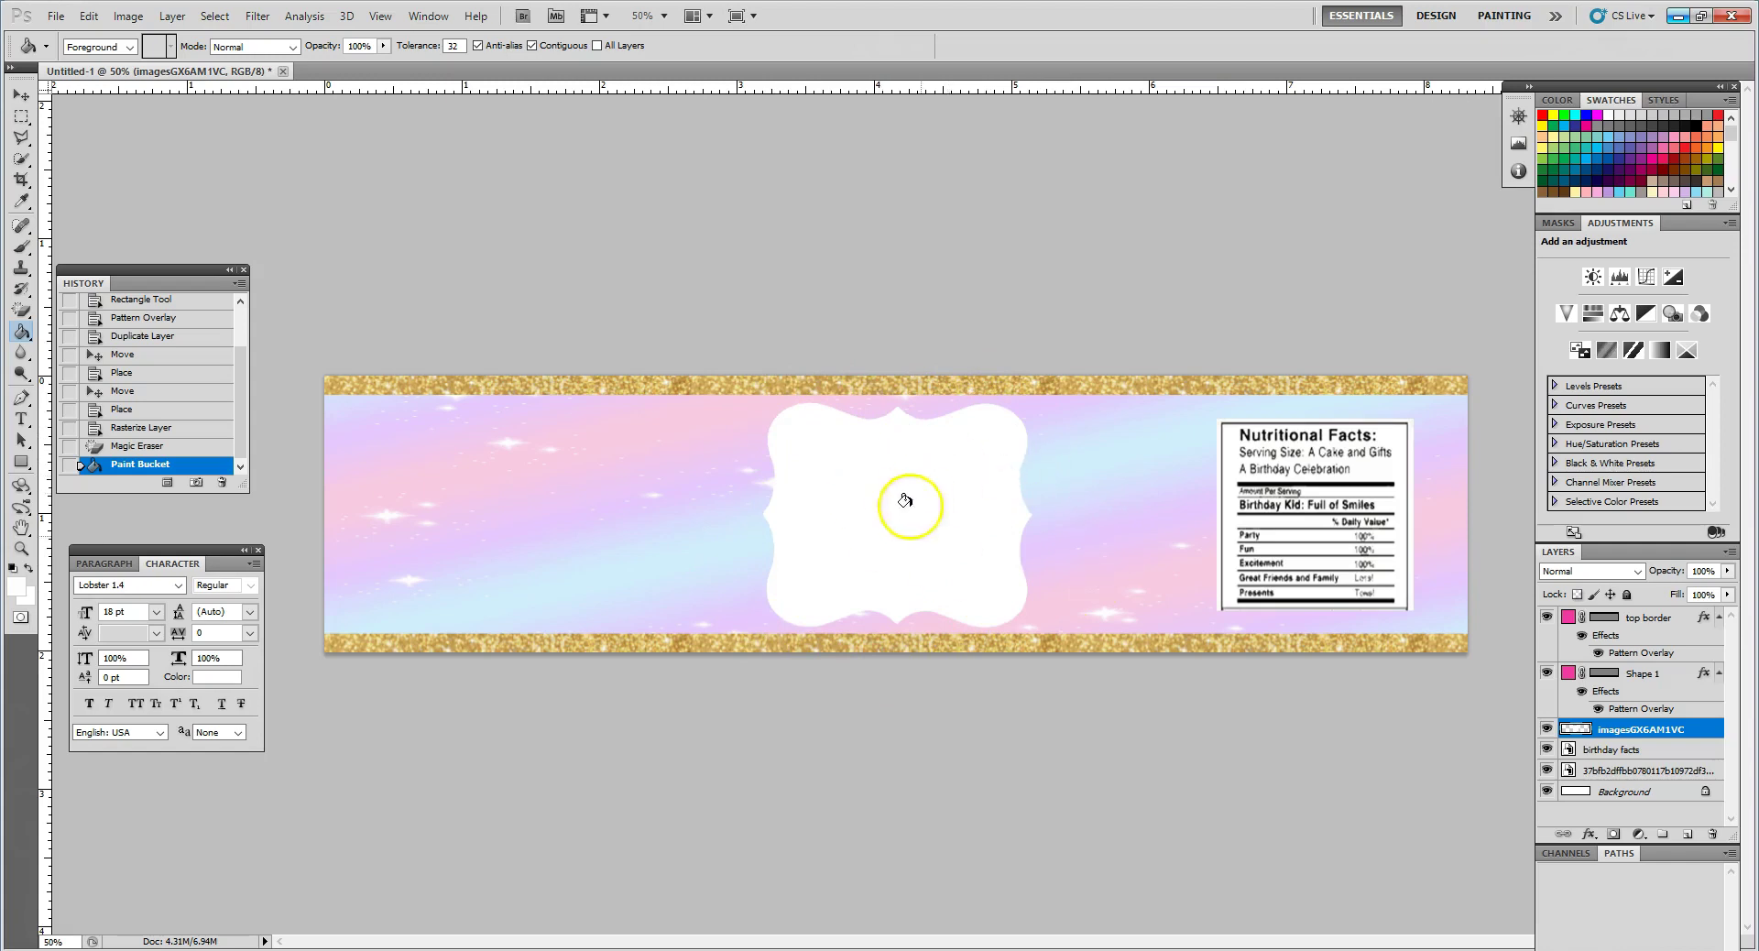
# Give the white frame a slightly thicker outside stroke in lavender e5c9fd sampled from the background, and shift the frame slightly to the right
pyautogui.doubleClick(1700, 733)
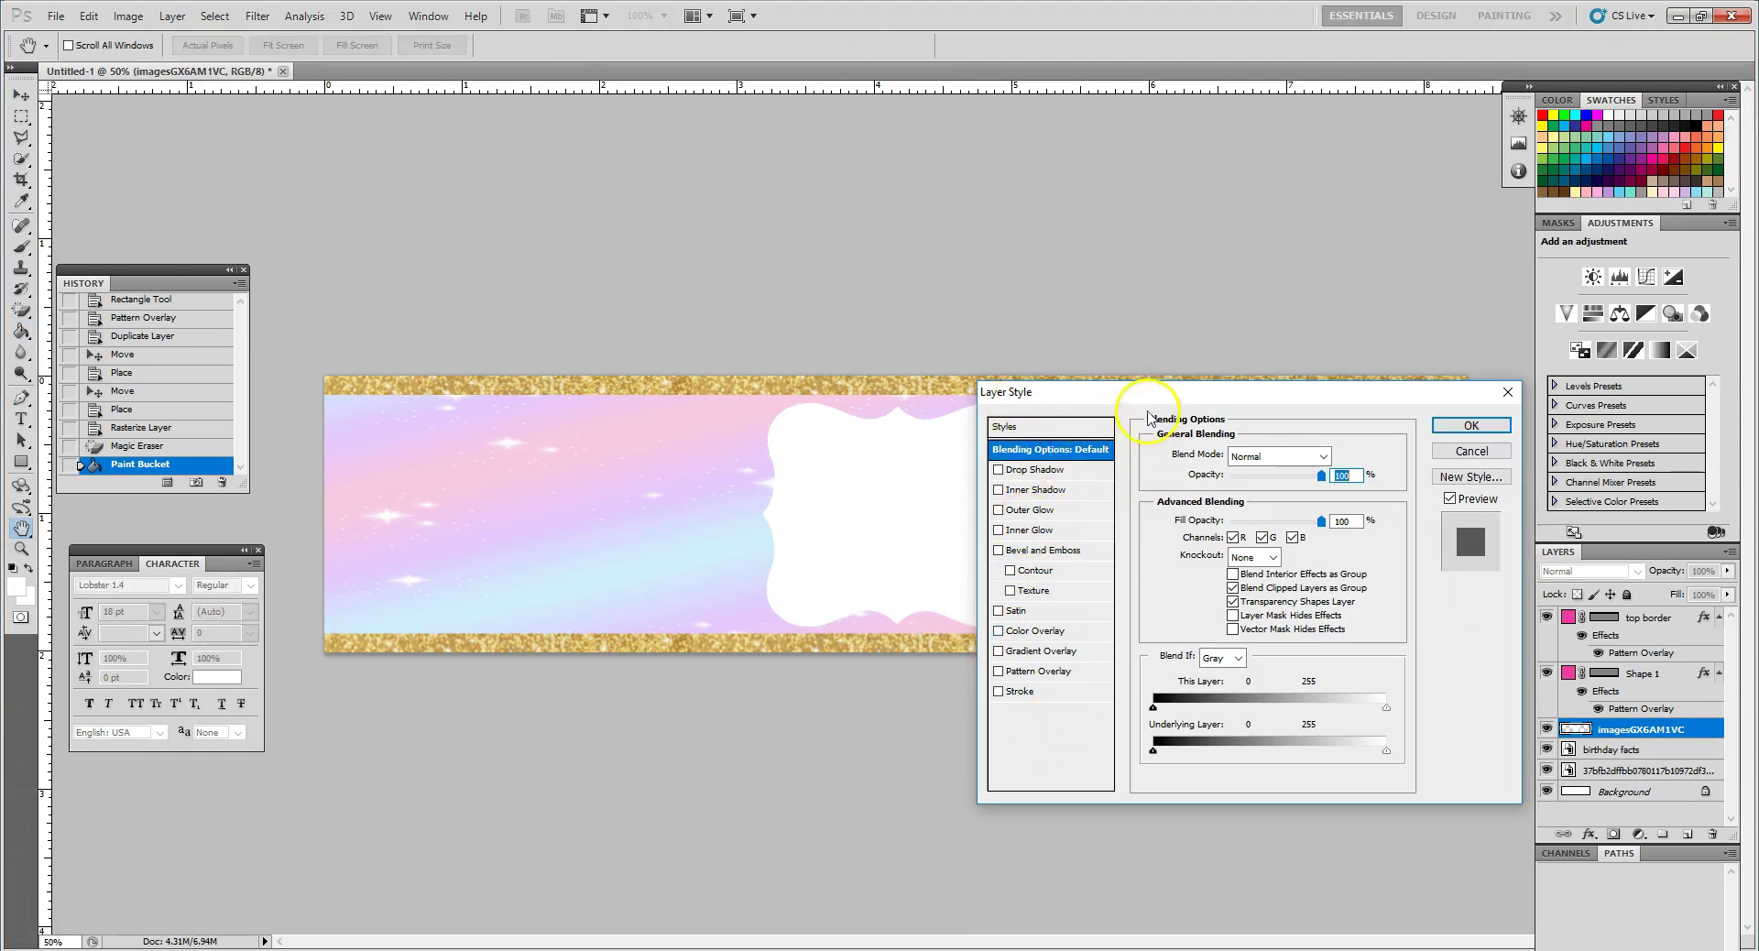
pyautogui.moveTo(1158, 390); pyautogui.dragTo(1087, 394)
pyautogui.moveTo(699, 430); pyautogui.dragTo(282, 374)
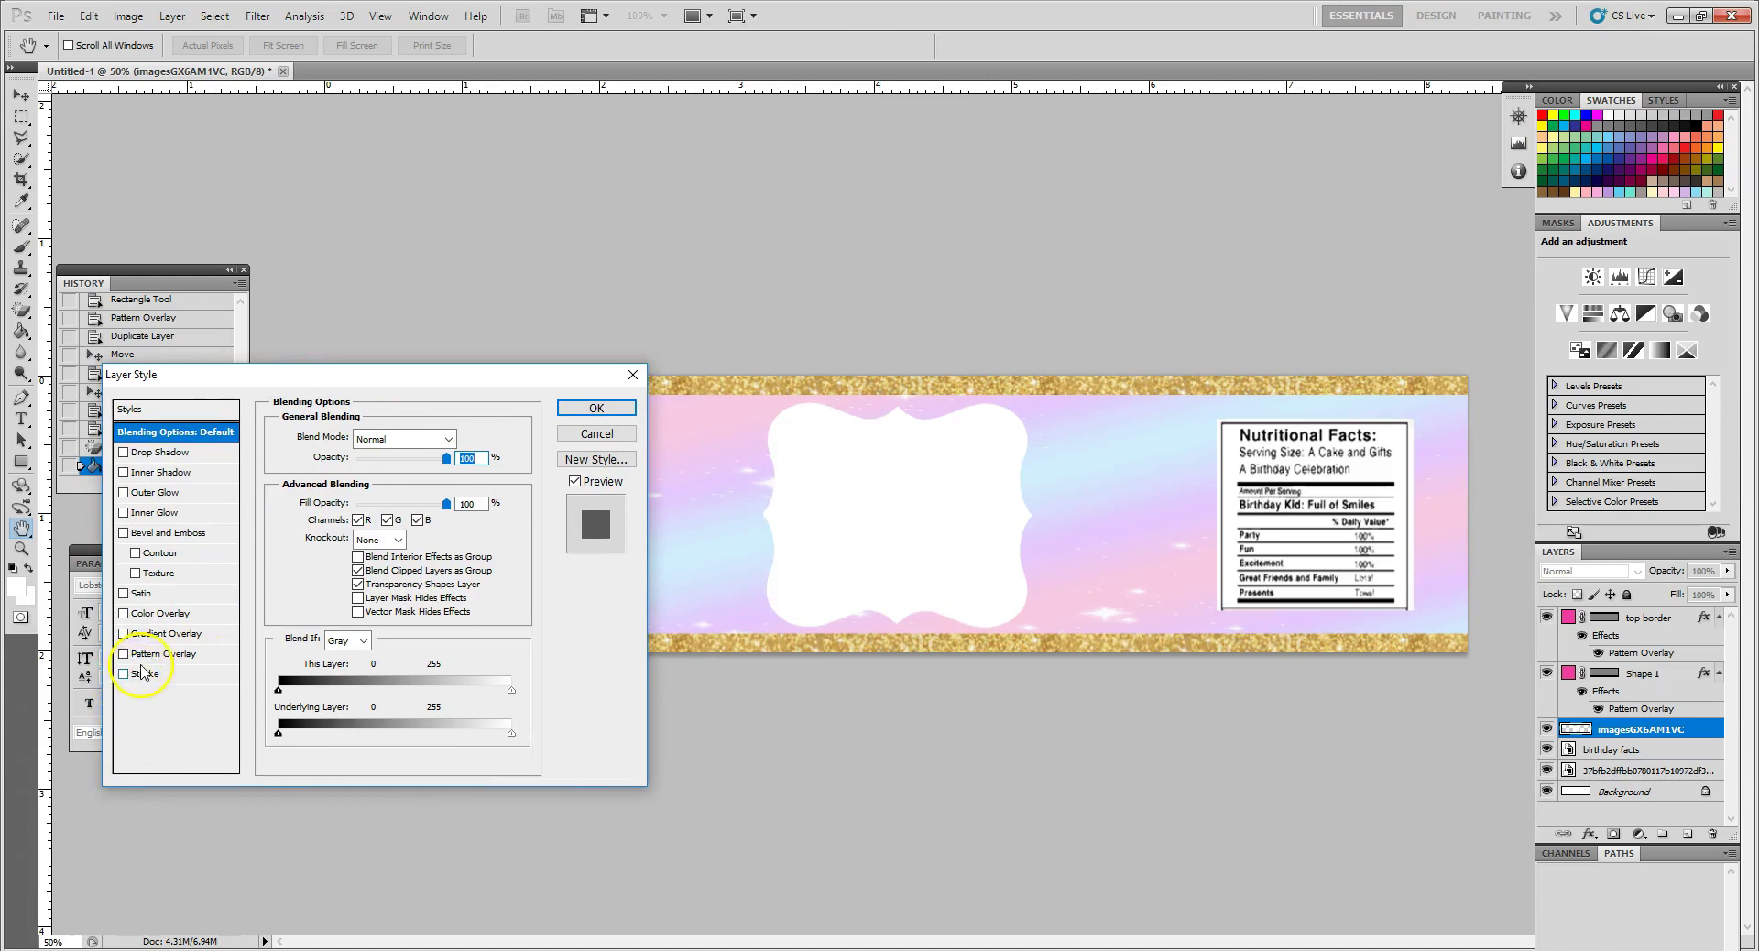
pyautogui.click(142, 678)
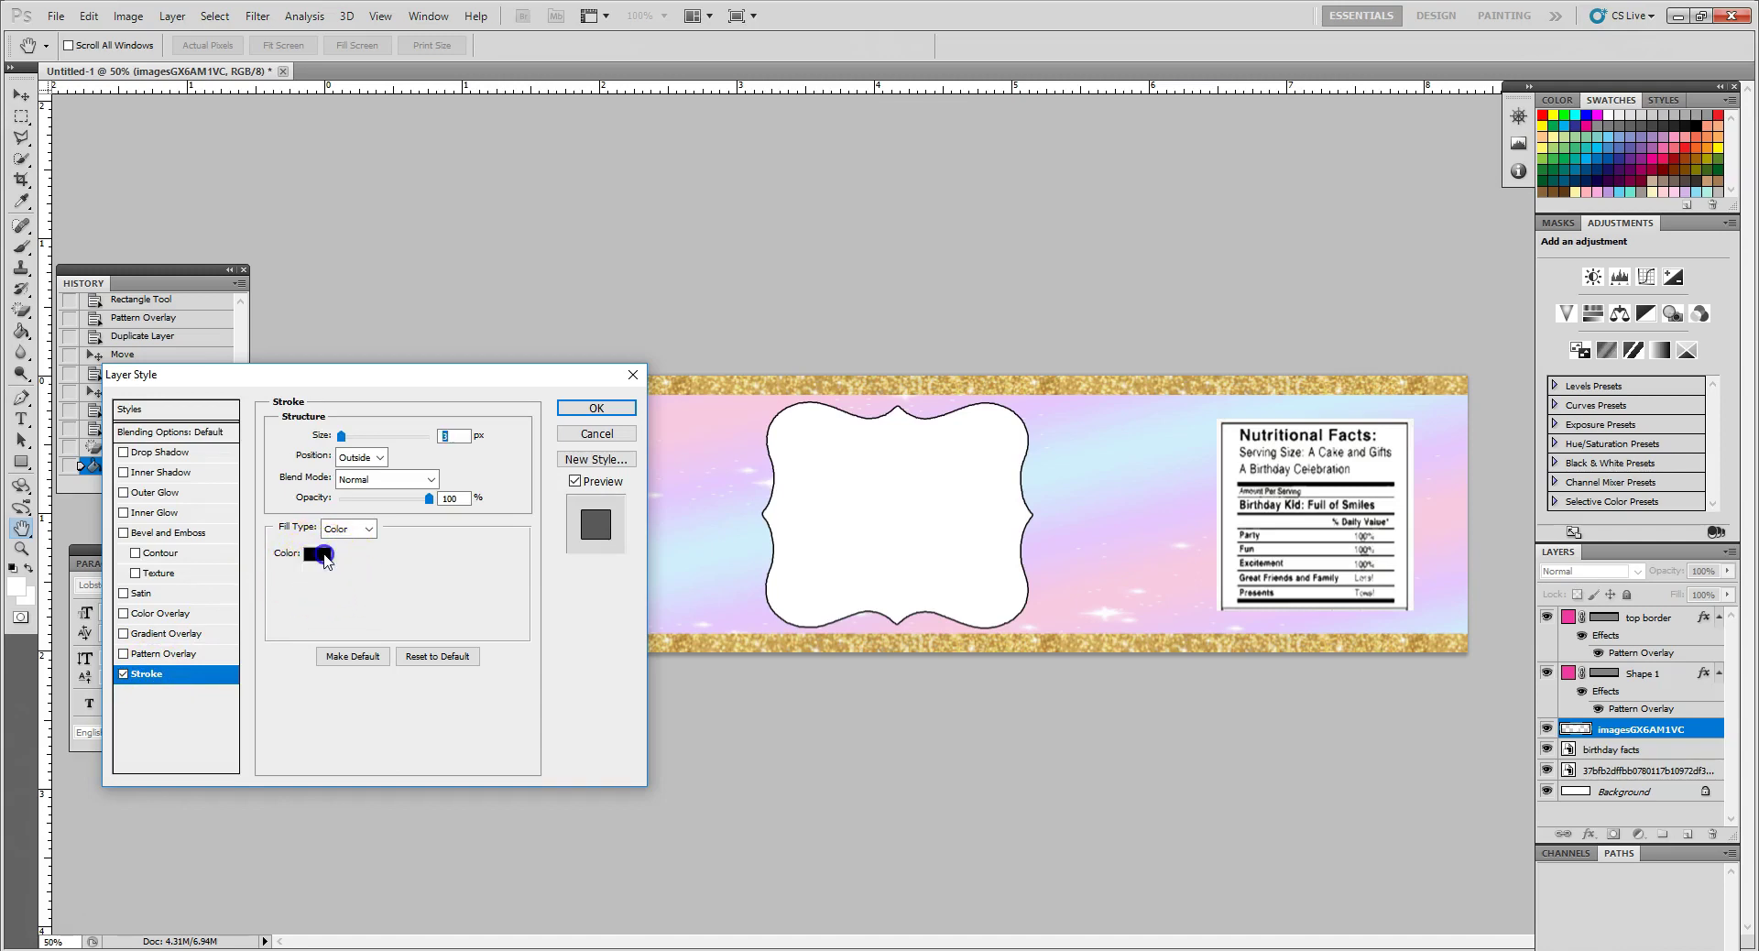
pyautogui.click(321, 553)
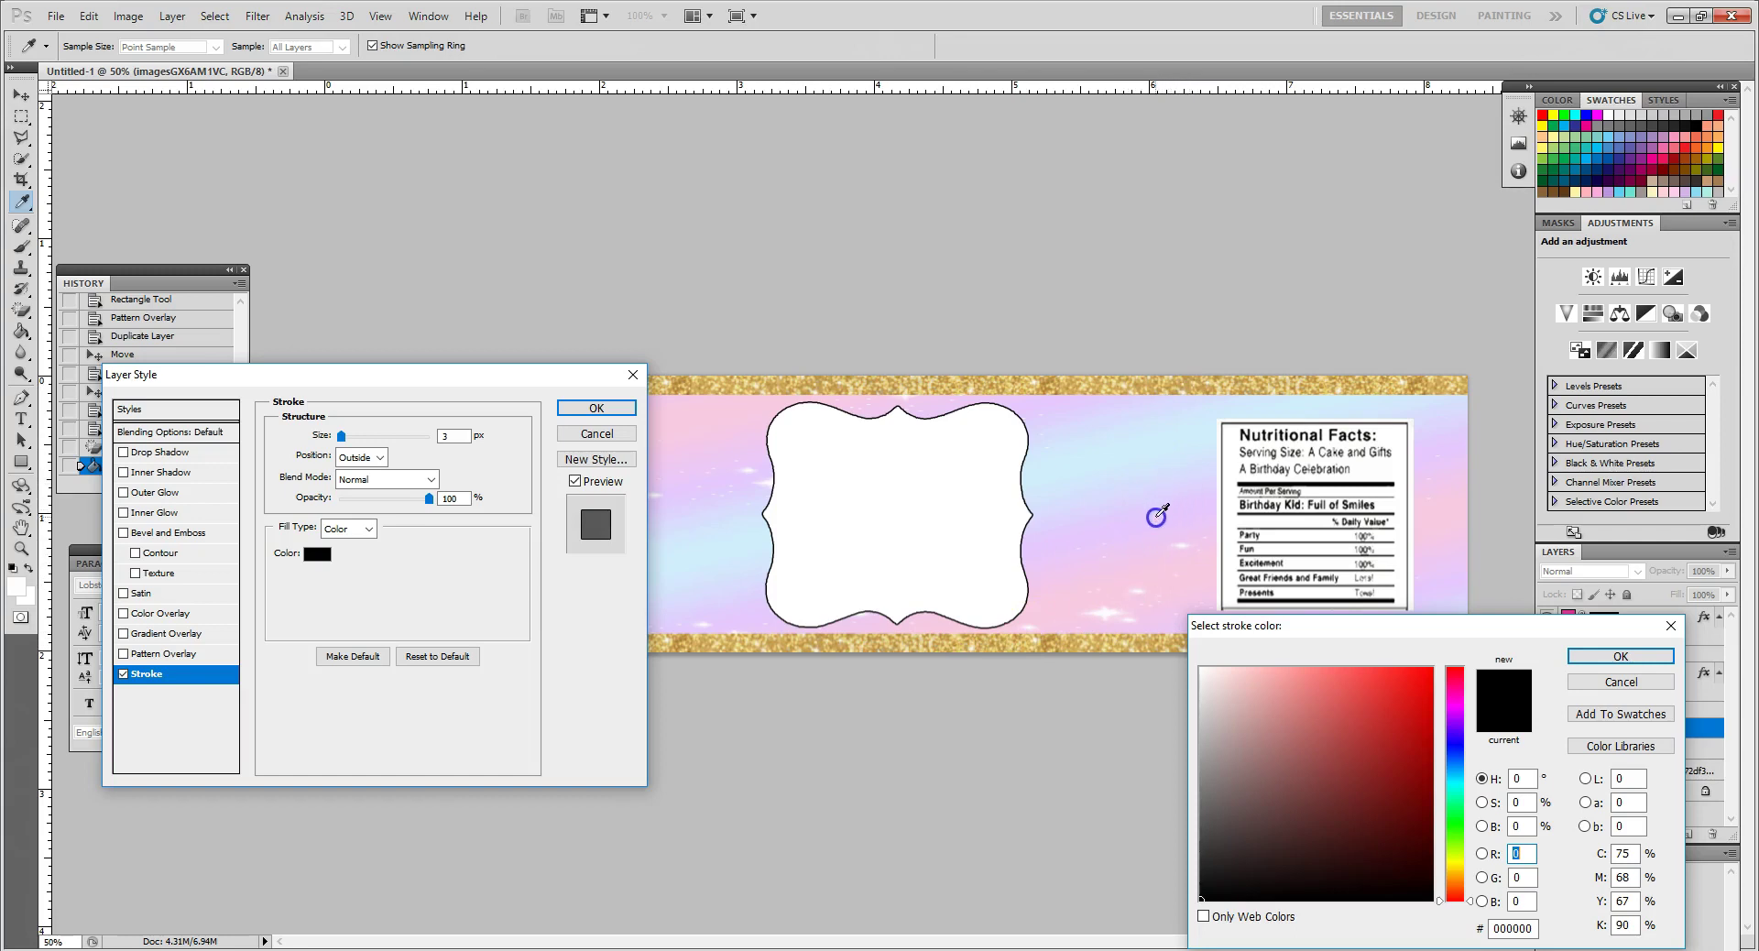
pyautogui.click(1155, 517)
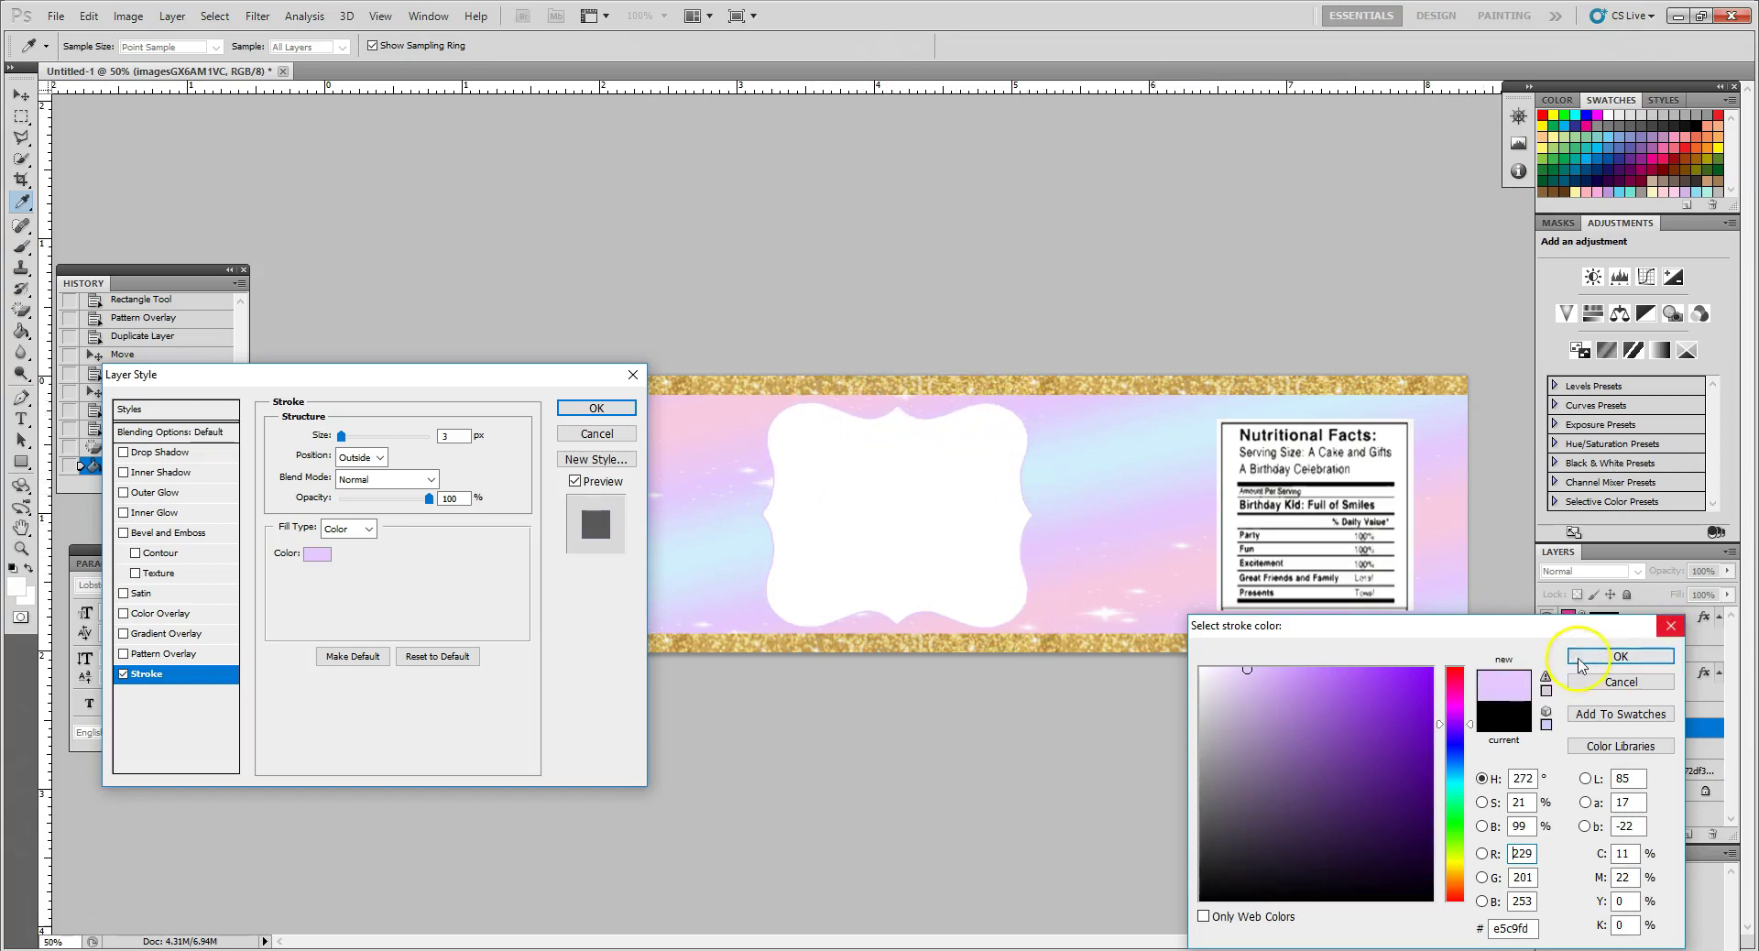
pyautogui.click(1595, 657)
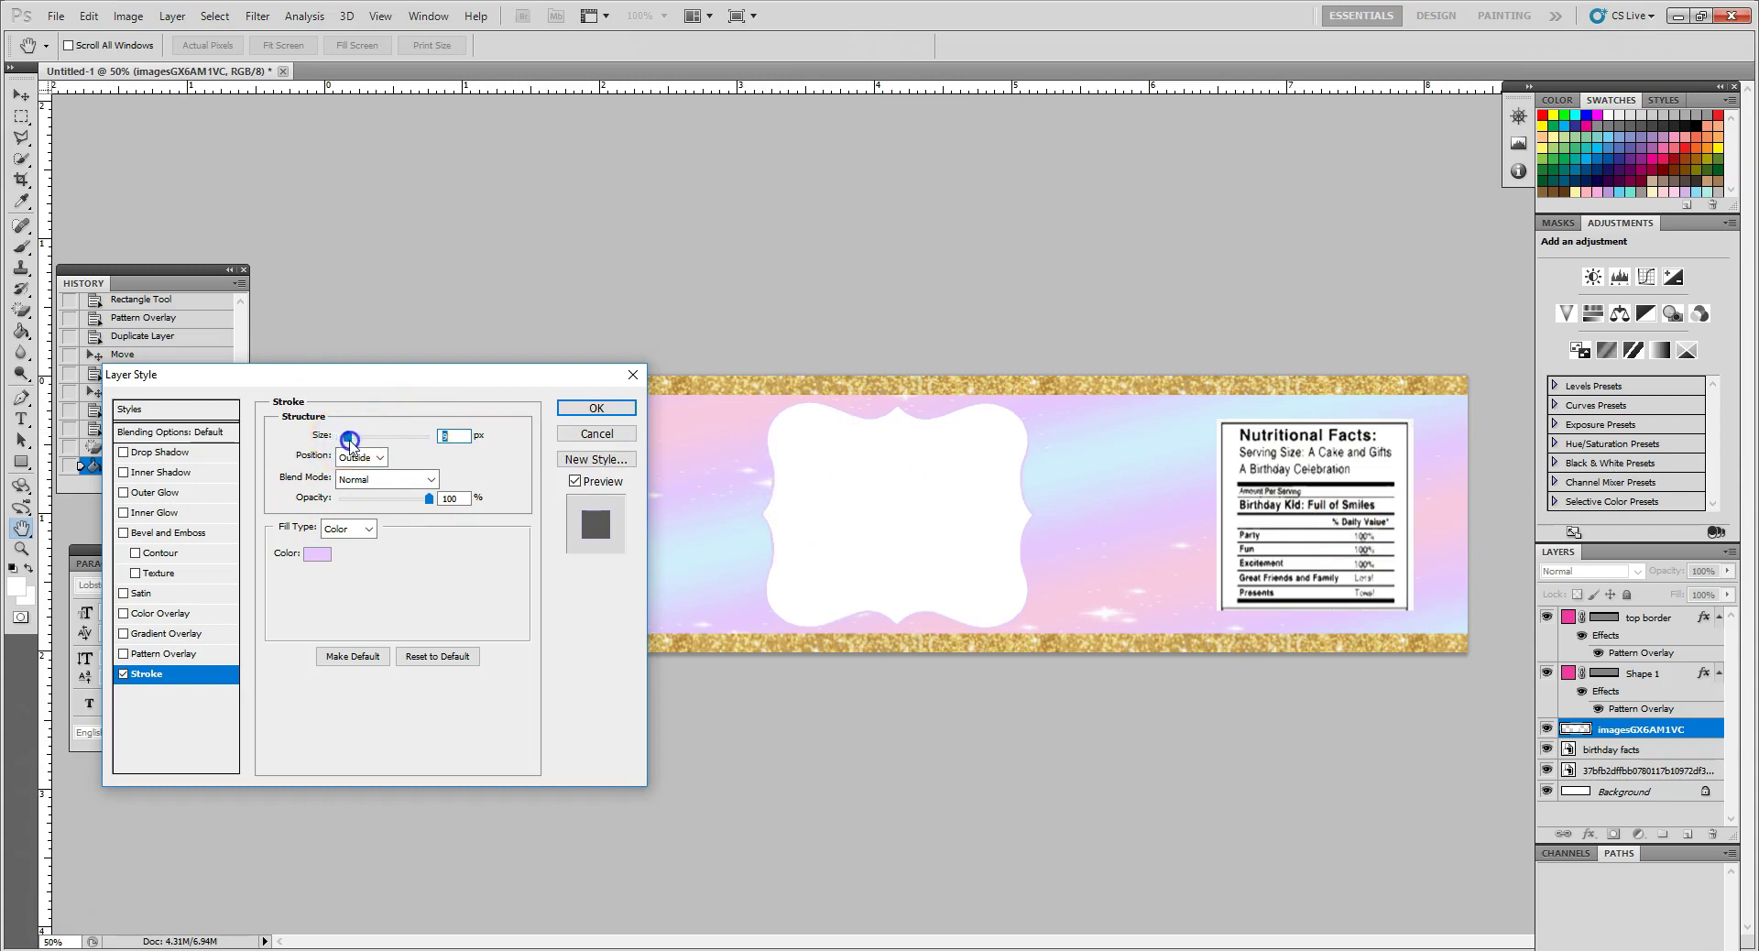
pyautogui.moveTo(354, 441); pyautogui.dragTo(357, 443)
pyautogui.click(596, 408)
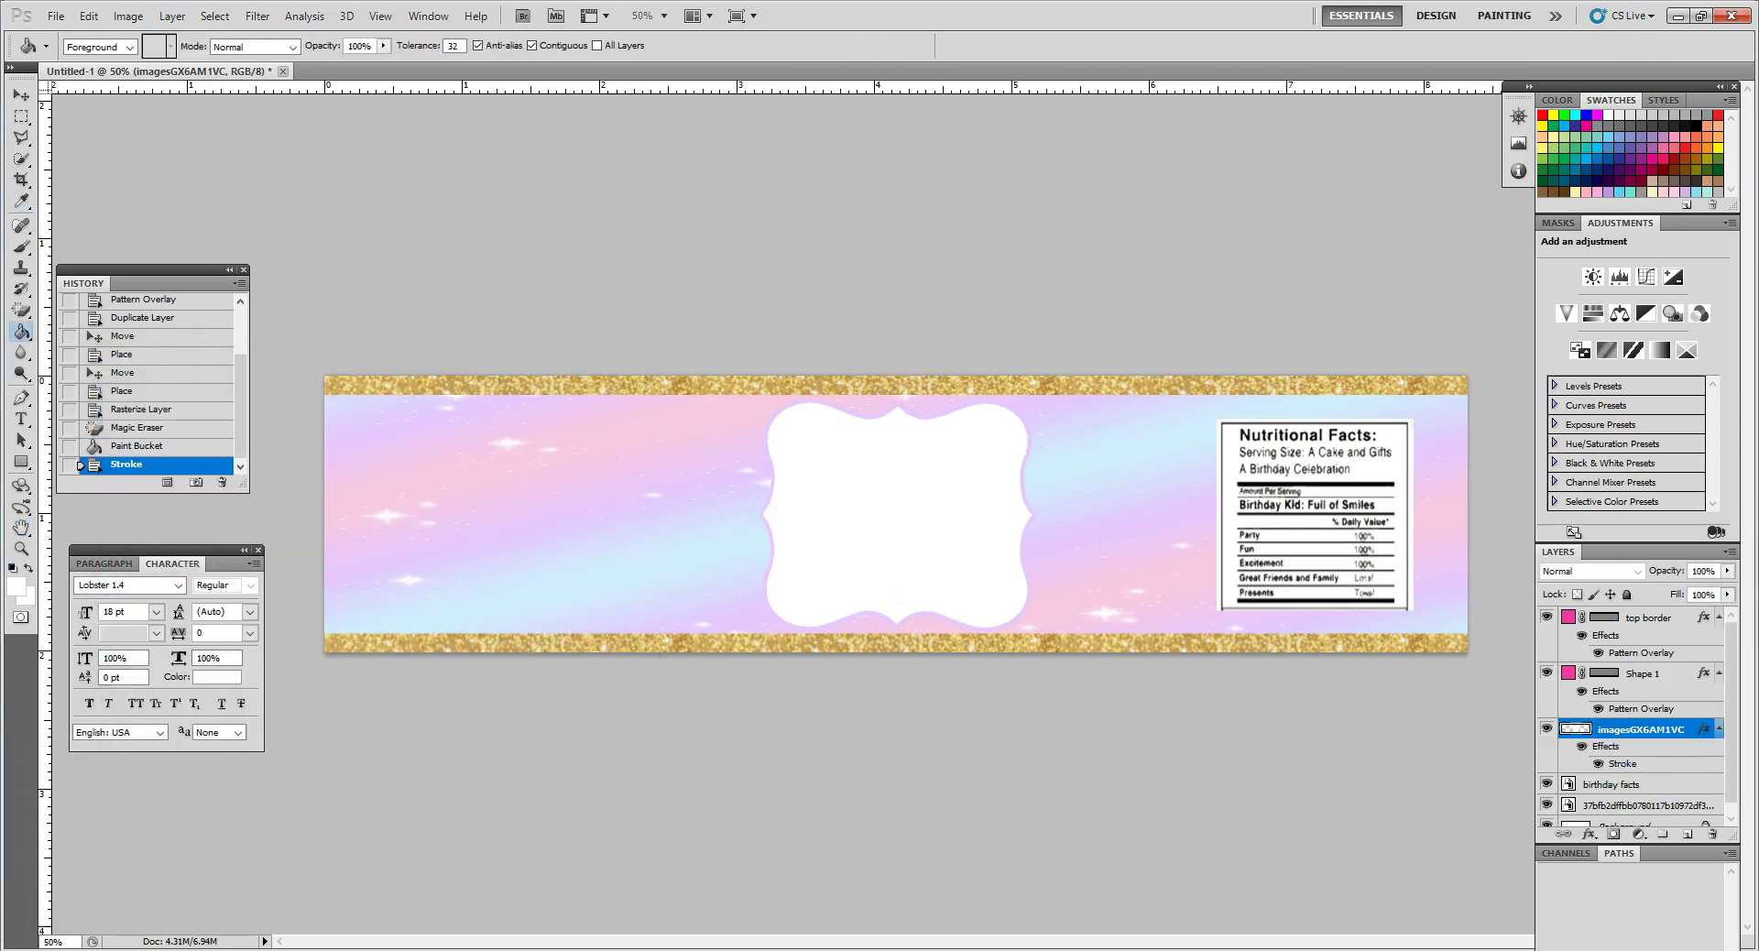
pyautogui.click(22, 94)
pyautogui.moveTo(950, 533)
pyautogui.mouseDown()
pyautogui.moveTo(981, 534)
pyautogui.moveTo(960, 529)
pyautogui.mouseUp()
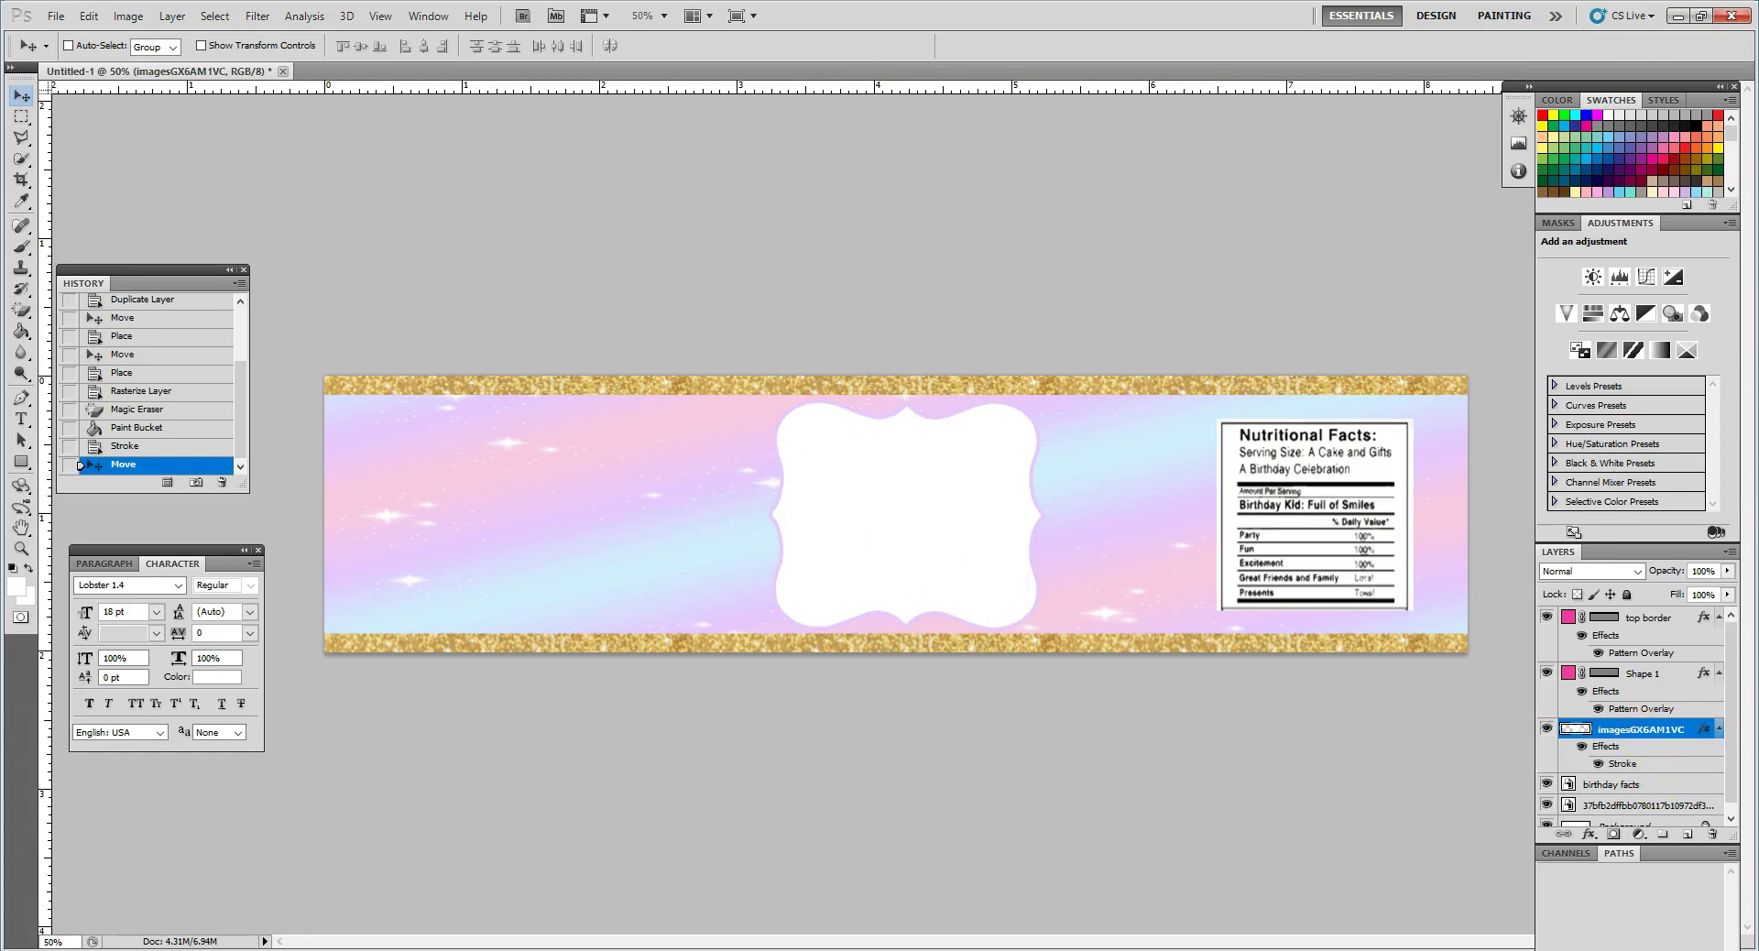
# Place the unicorn head-01 image from the unicornhead-01 folder, scale it to about 10%, and centre it inside the white frame
pyautogui.hotkey('alt', 'Tab')
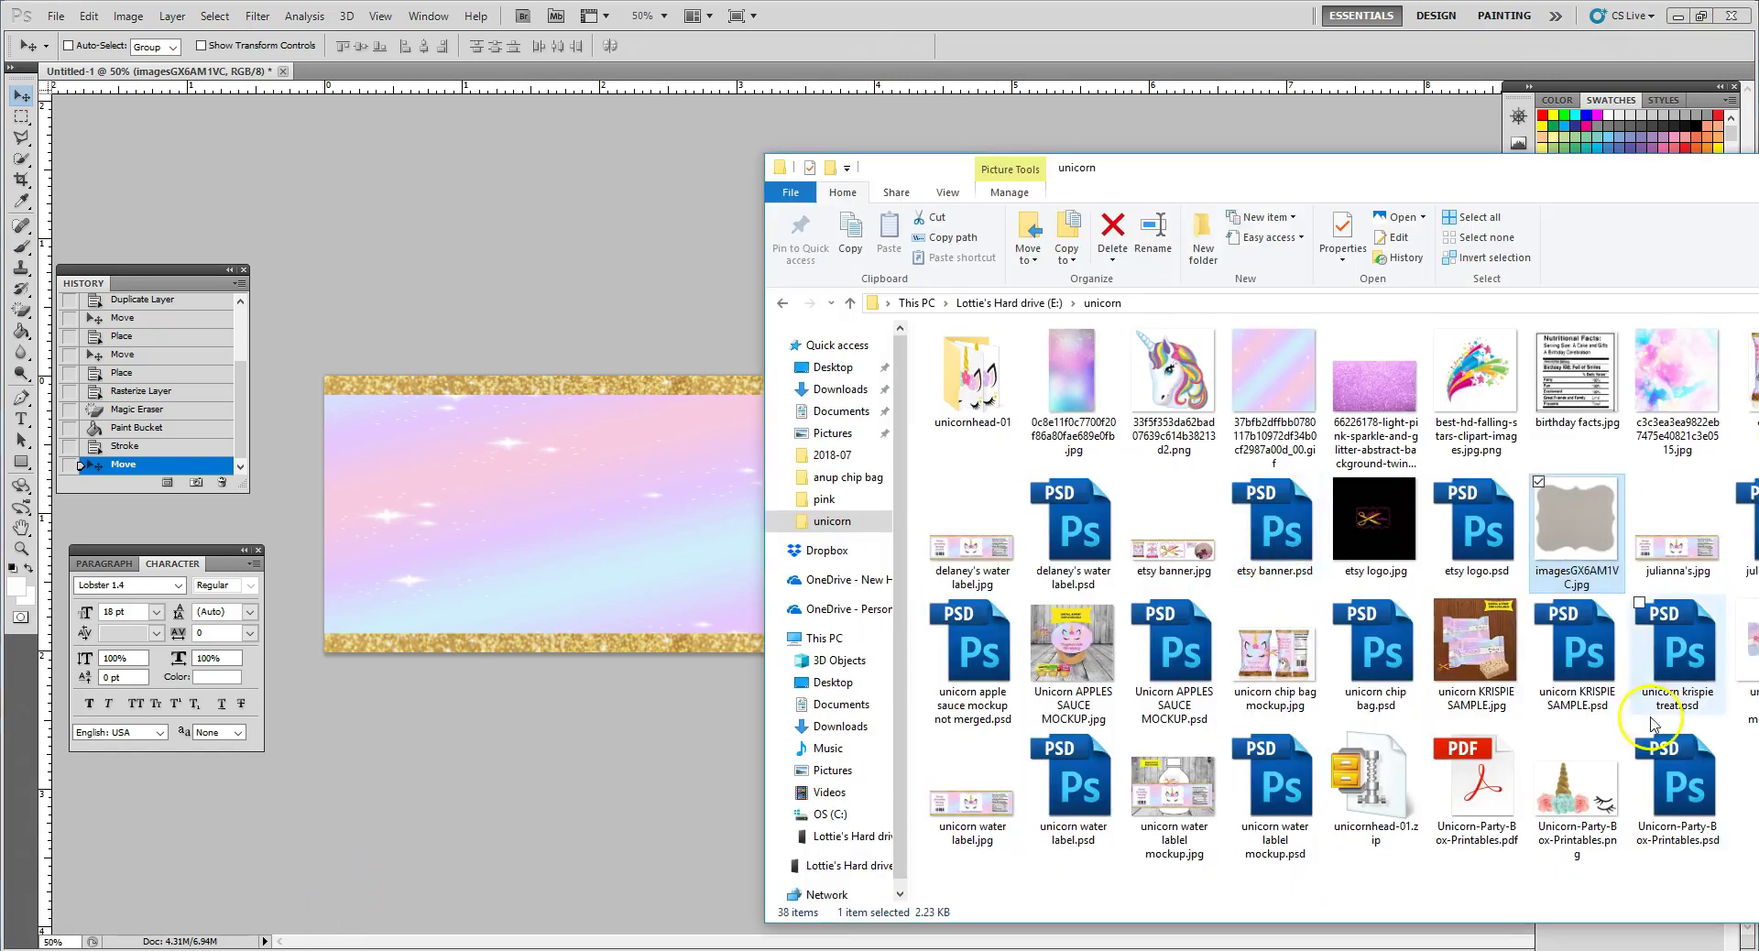
pyautogui.doubleClick(971, 383)
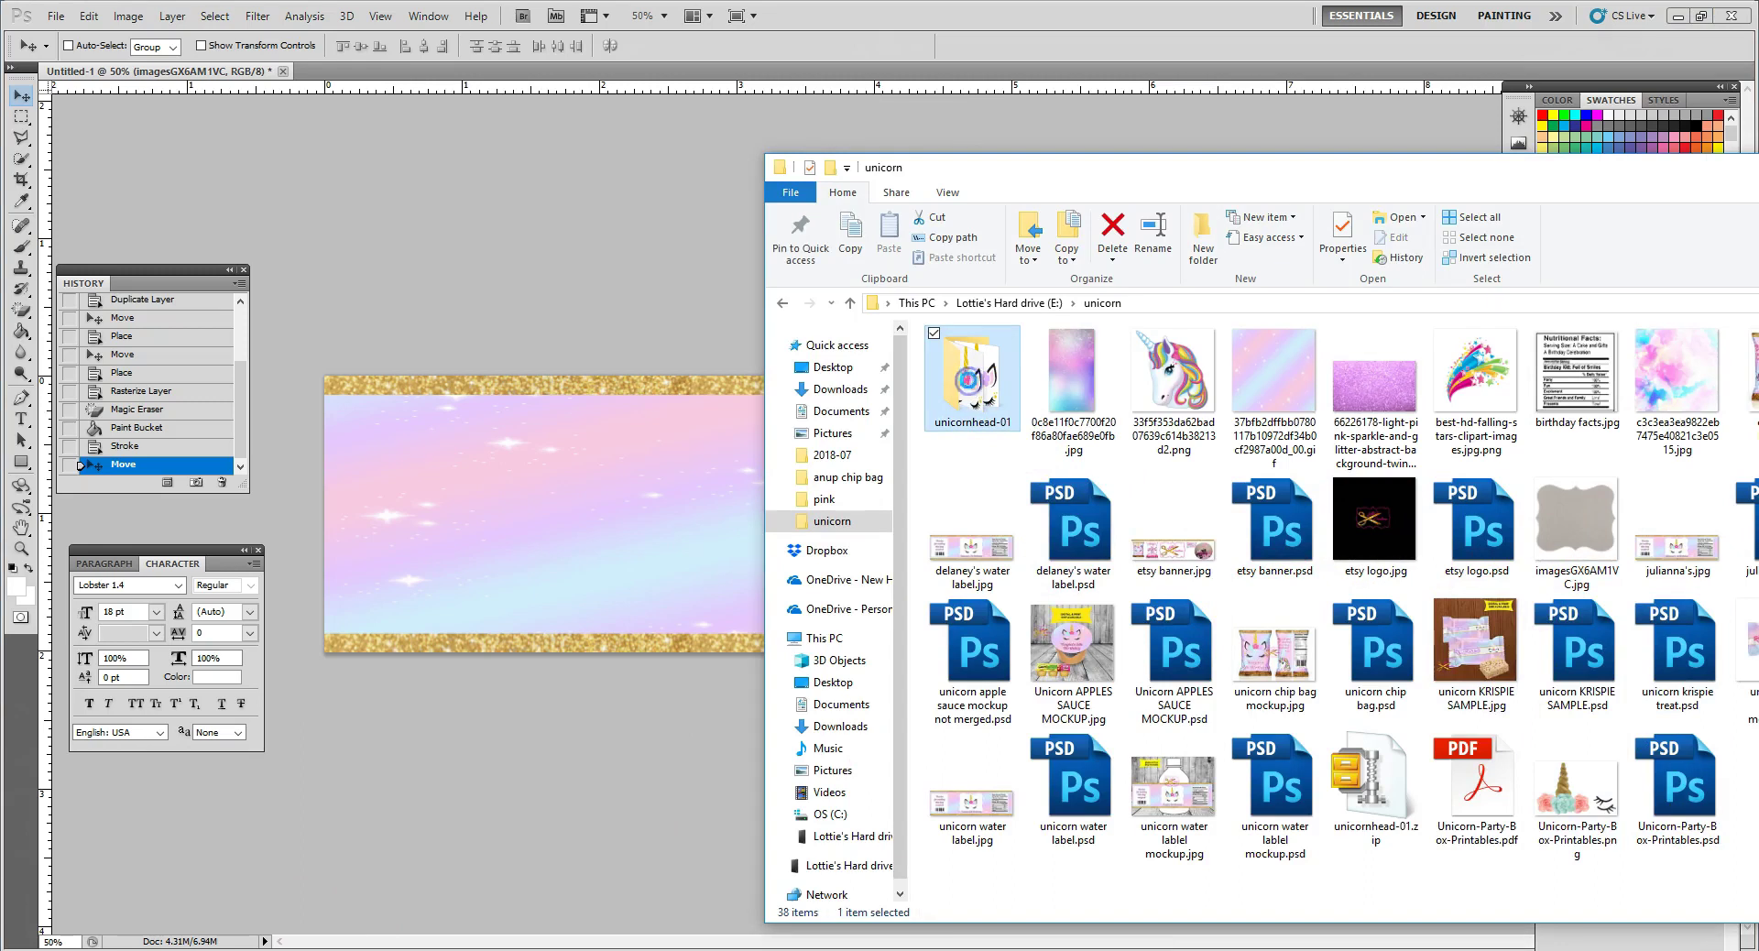
pyautogui.moveTo(1008, 435); pyautogui.dragTo(687, 503)
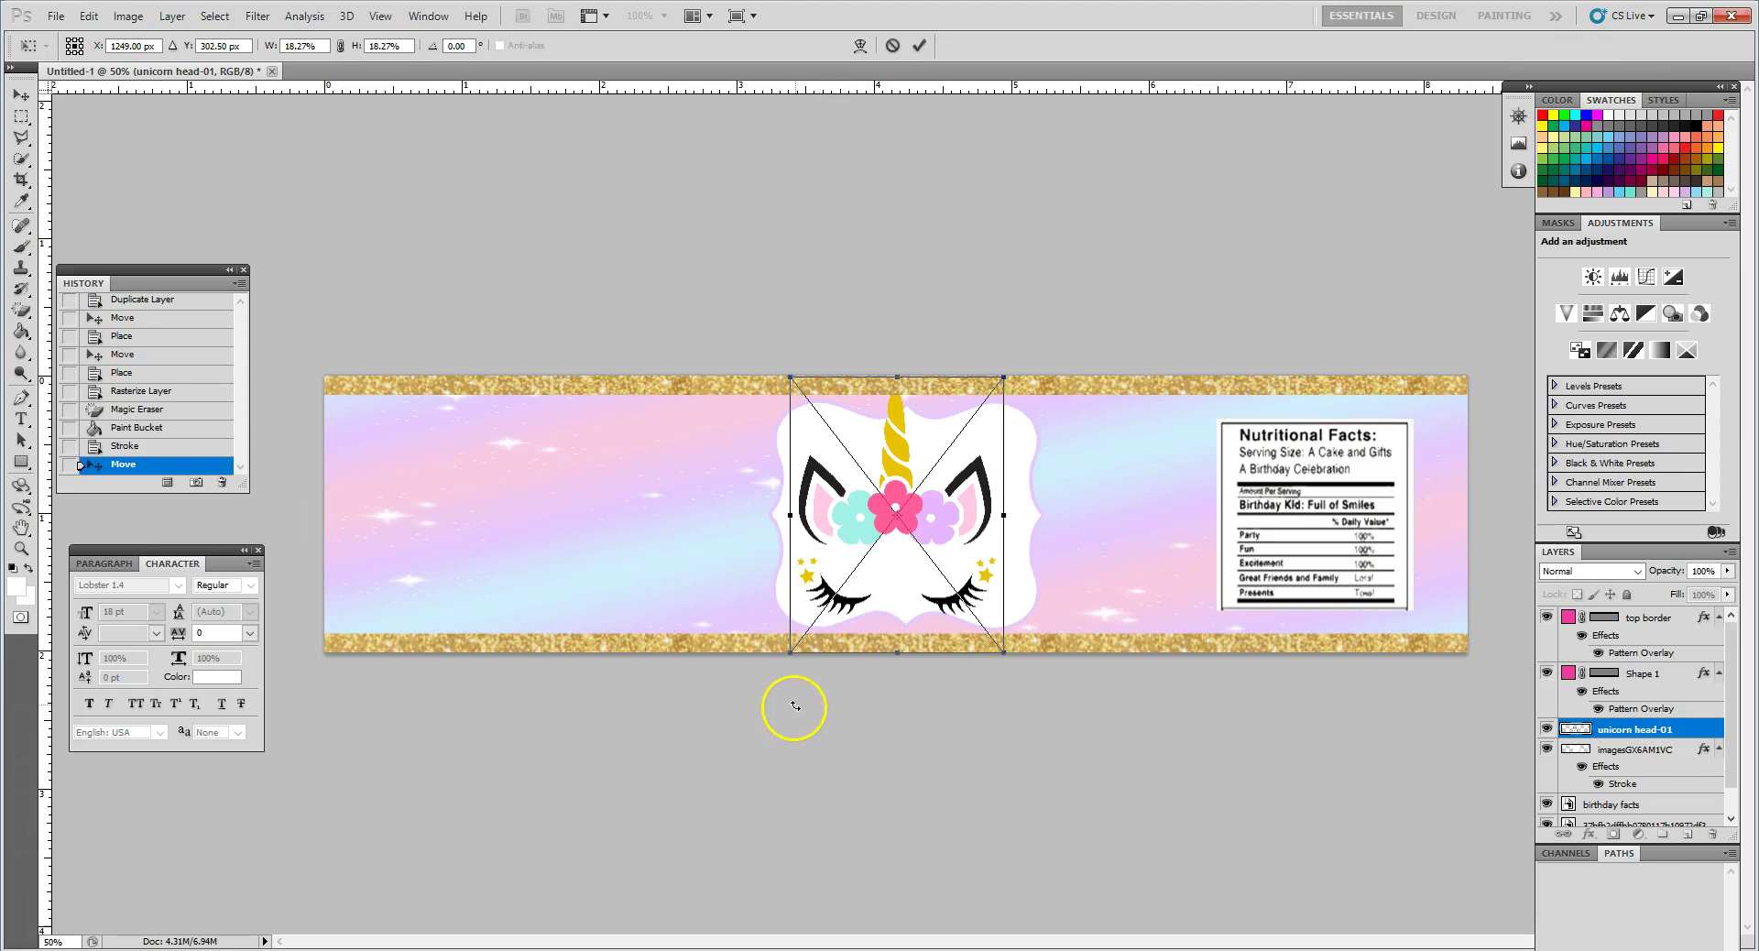
pyautogui.moveTo(790, 653); pyautogui.dragTo(857, 556)
pyautogui.moveTo(864, 550)
pyautogui.mouseDown()
pyautogui.moveTo(866, 516)
pyautogui.moveTo(852, 544)
pyautogui.mouseUp()
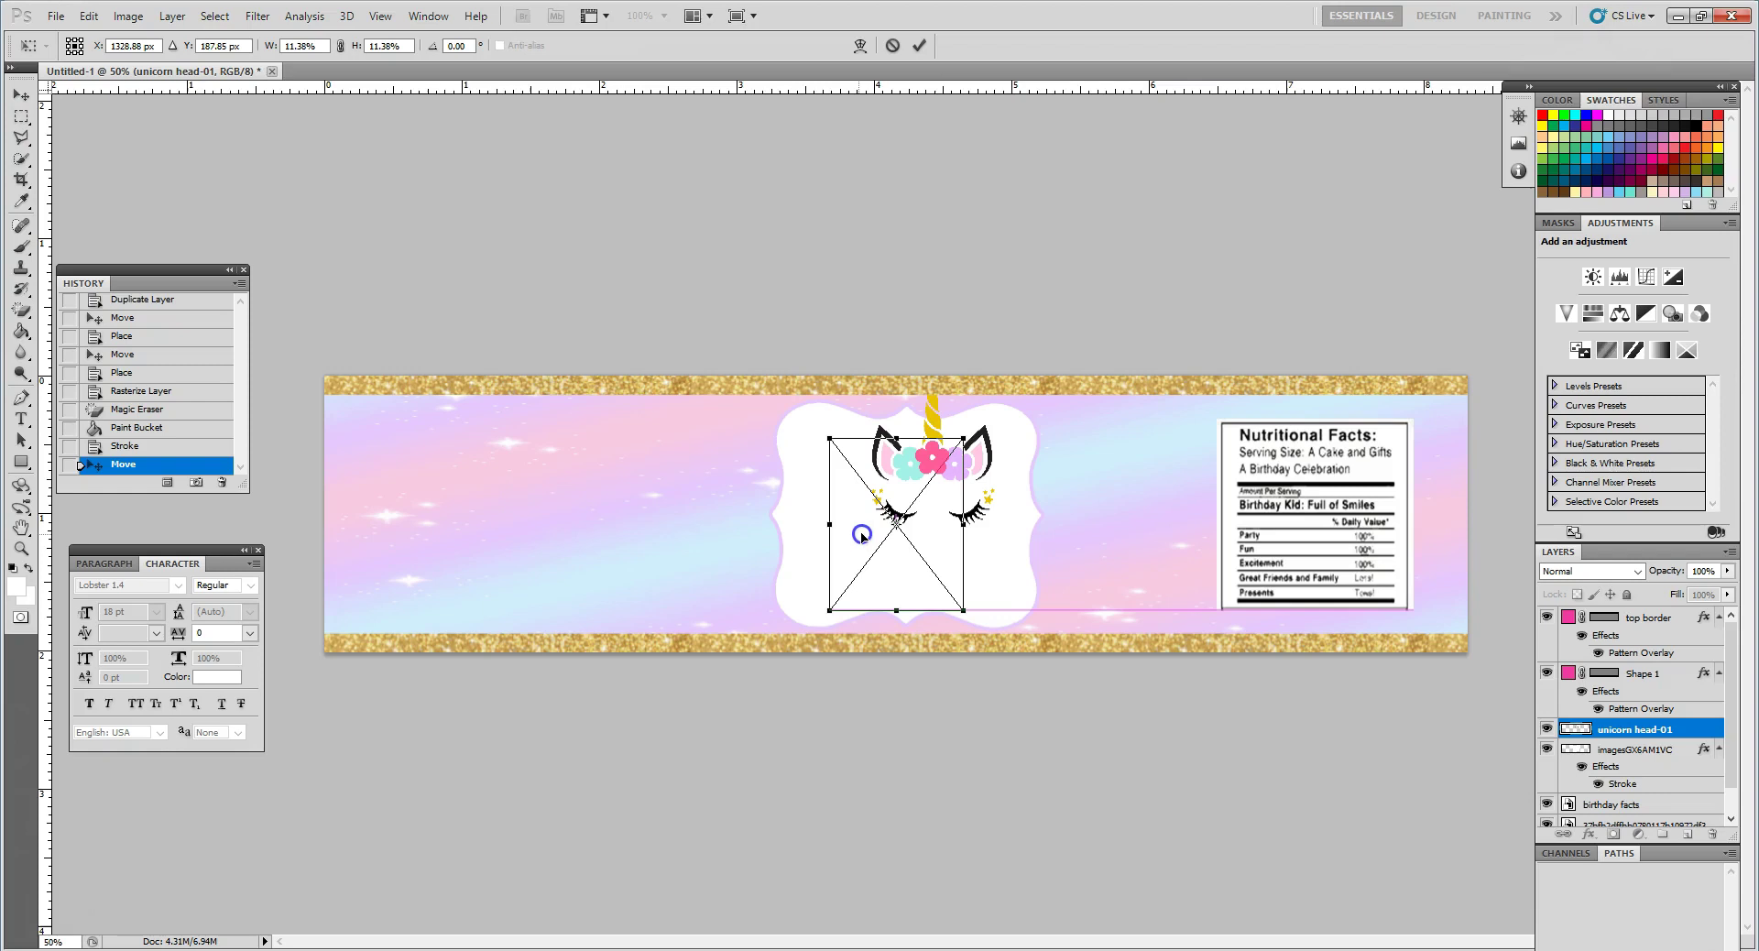
pyautogui.moveTo(873, 532)
pyautogui.mouseDown()
pyautogui.moveTo(898, 503)
pyautogui.moveTo(862, 501)
pyautogui.mouseUp()
pyautogui.moveTo(829, 574); pyautogui.dragTo(845, 553)
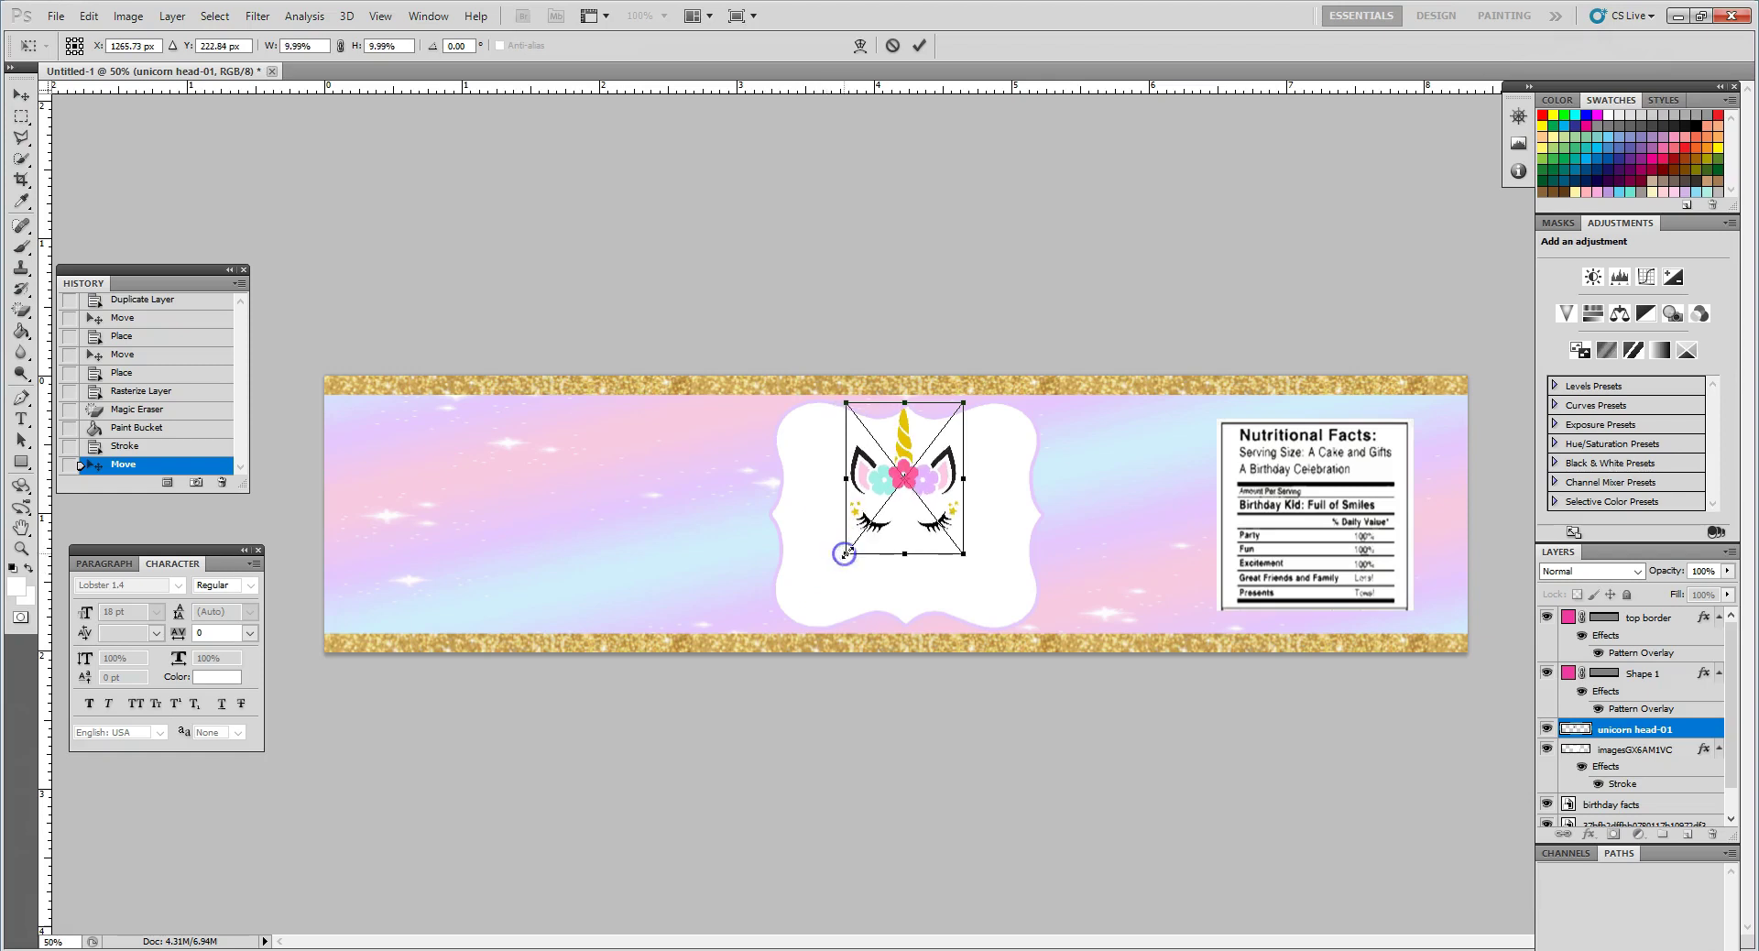
pyautogui.moveTo(873, 496)
pyautogui.mouseDown()
pyautogui.moveTo(881, 529)
pyautogui.moveTo(885, 511)
pyautogui.mouseUp()
pyautogui.press('Return')
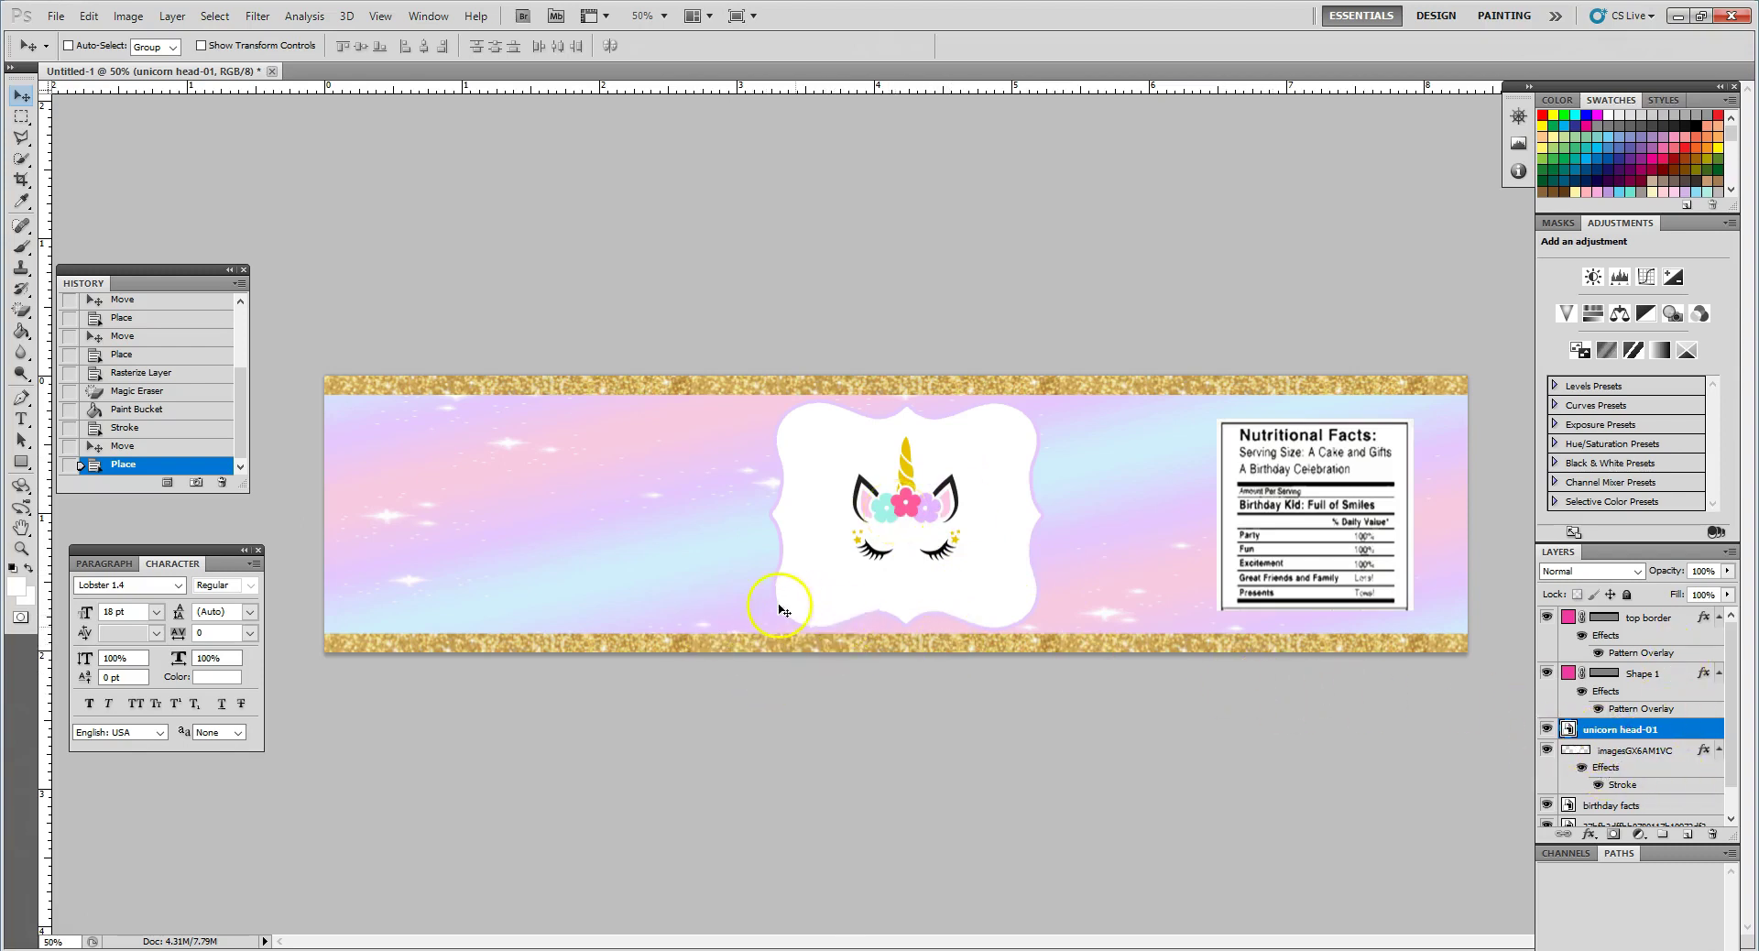
# Add a Lobster 1.4, 18 pt text line with the child's name followed by "'s 1st Birthday", in pink ff5c98 sampled from the unicorn's flower
pyautogui.click(22, 420)
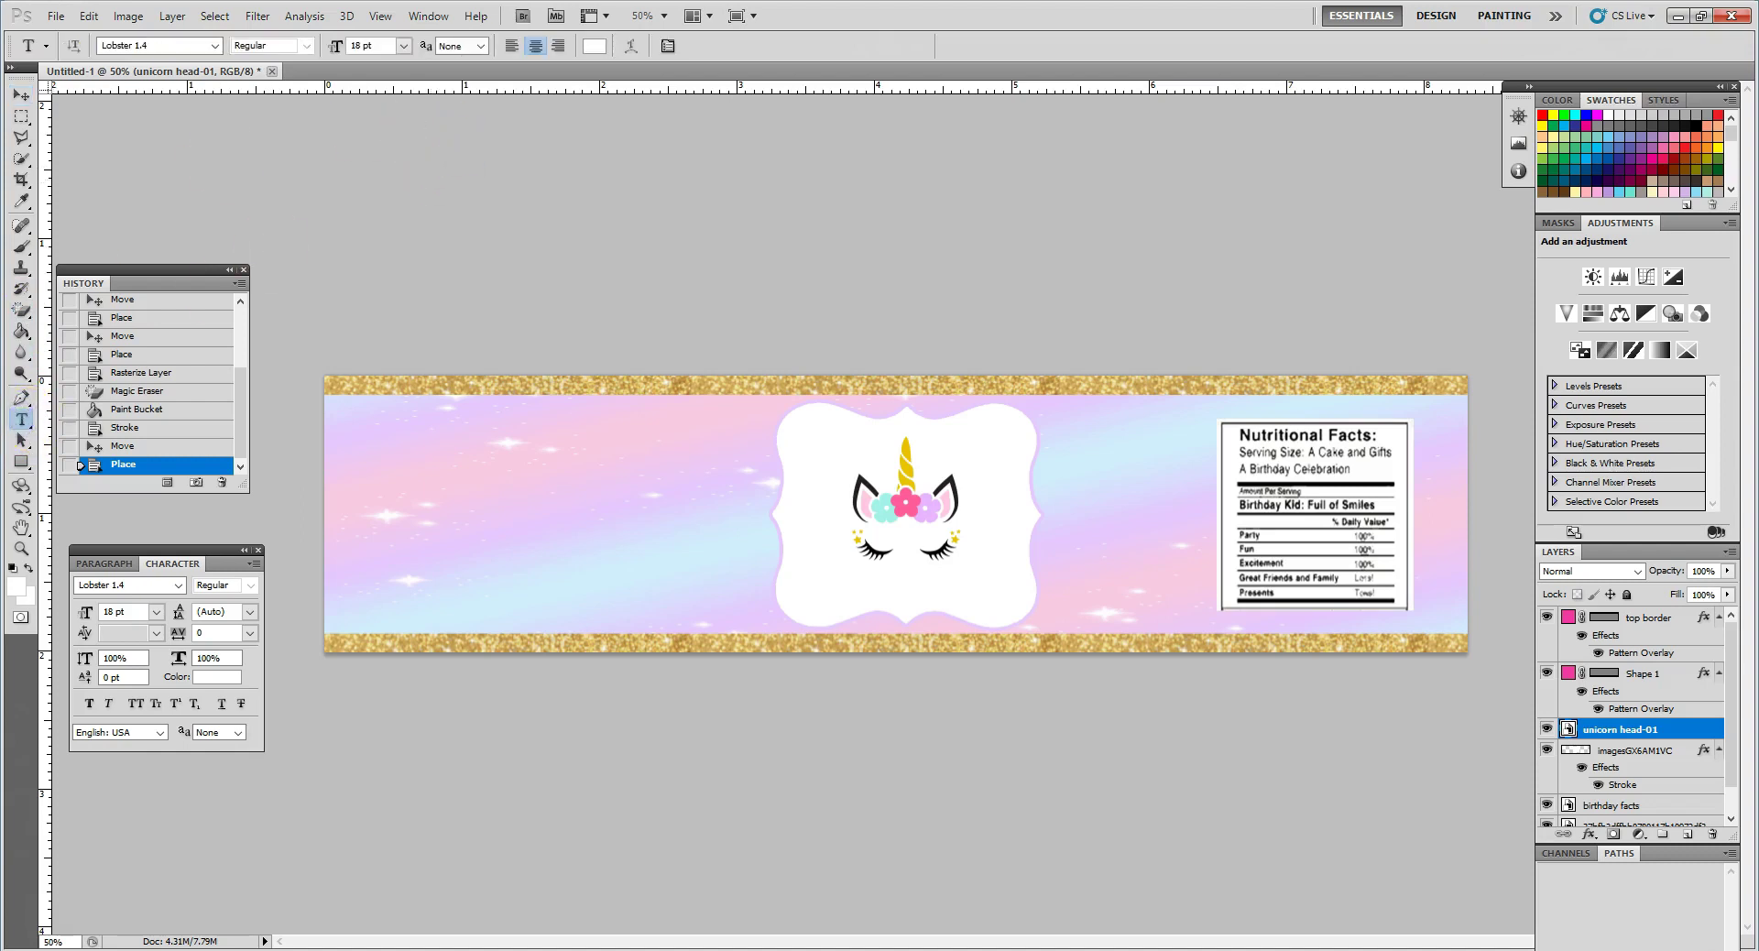
pyautogui.click(595, 56)
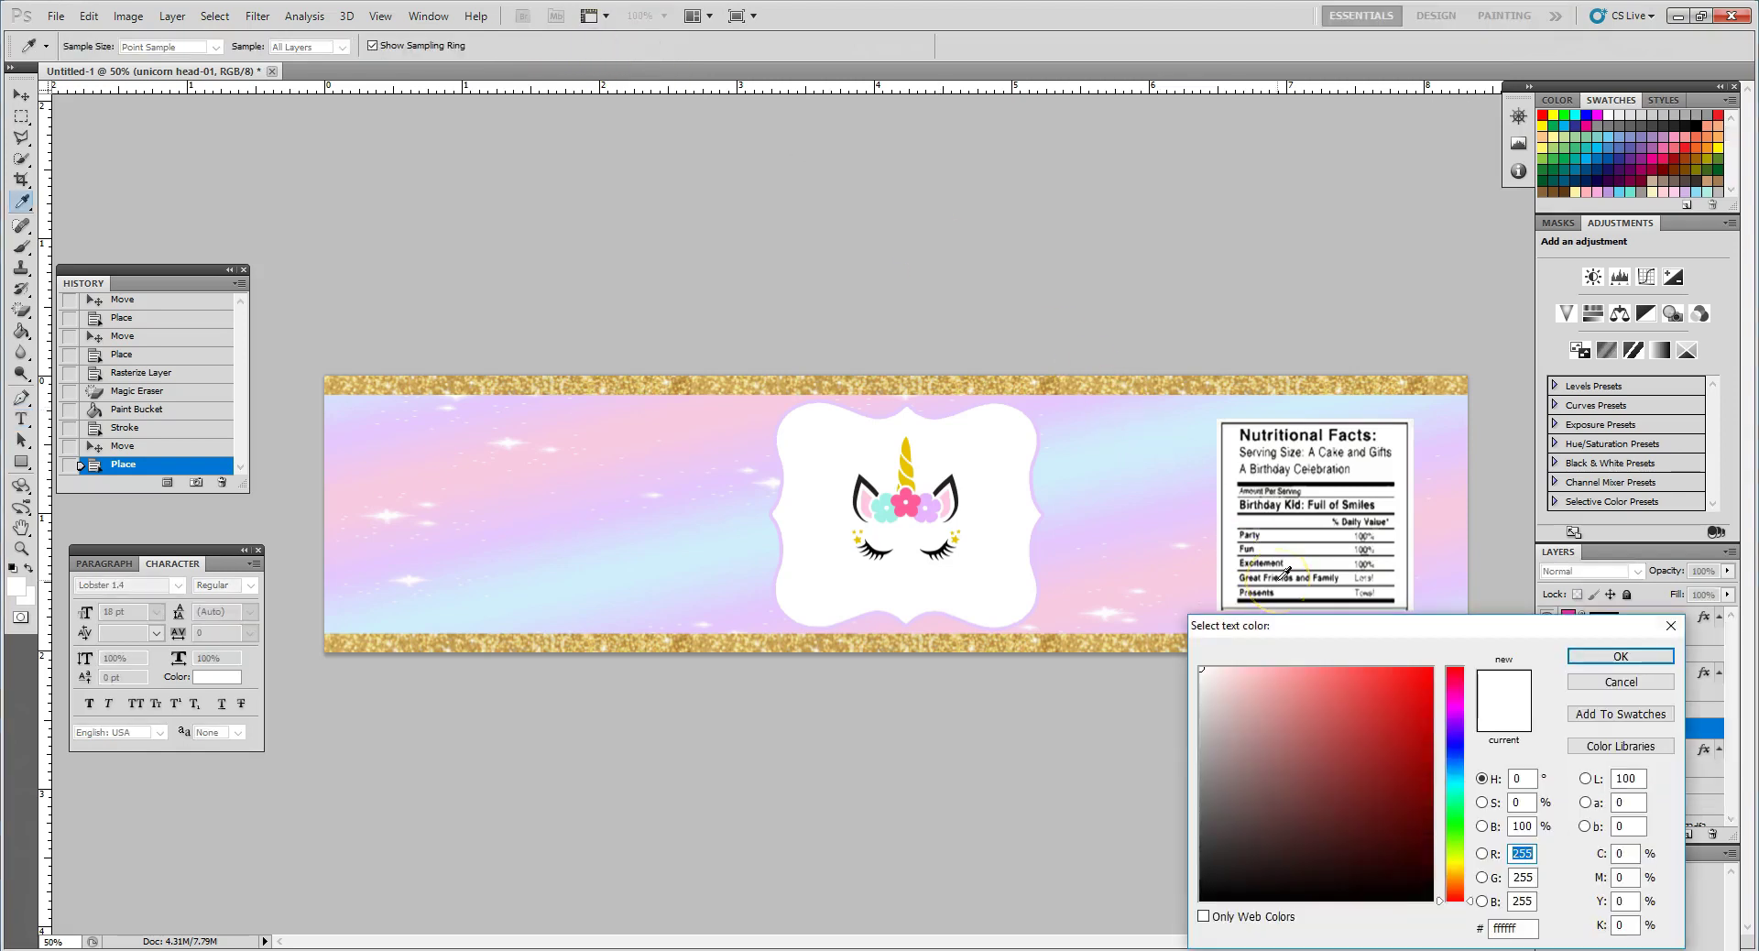
pyautogui.click(916, 492)
pyautogui.click(915, 501)
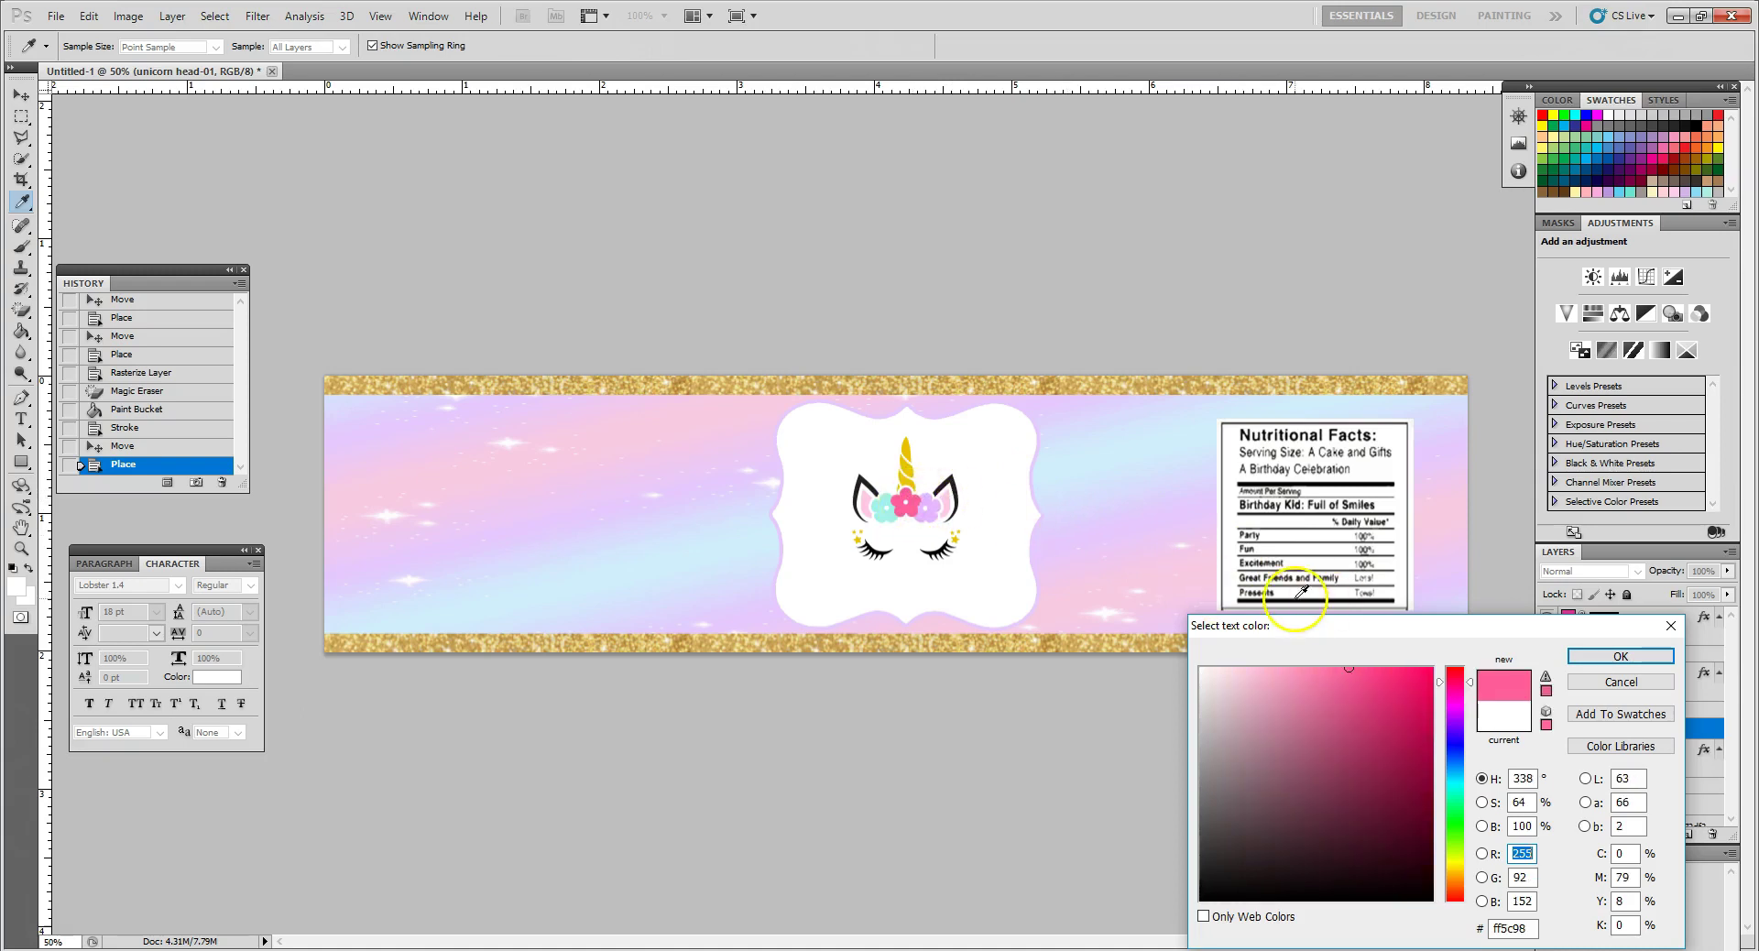
pyautogui.click(1591, 657)
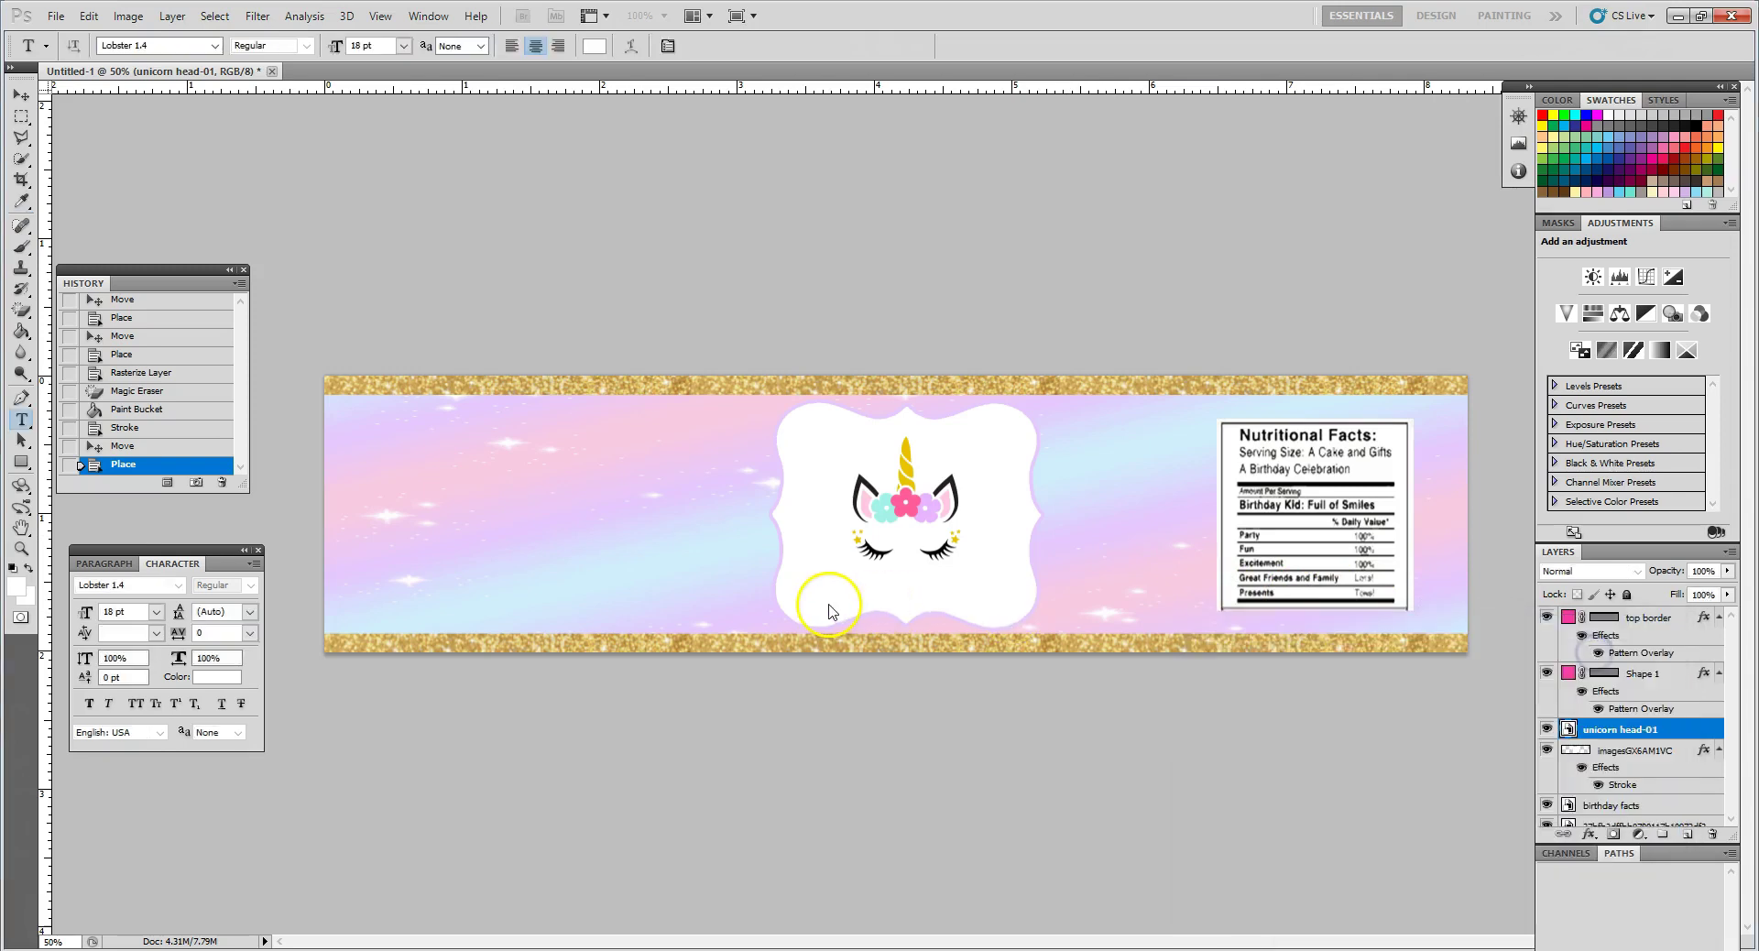
pyautogui.click(816, 612)
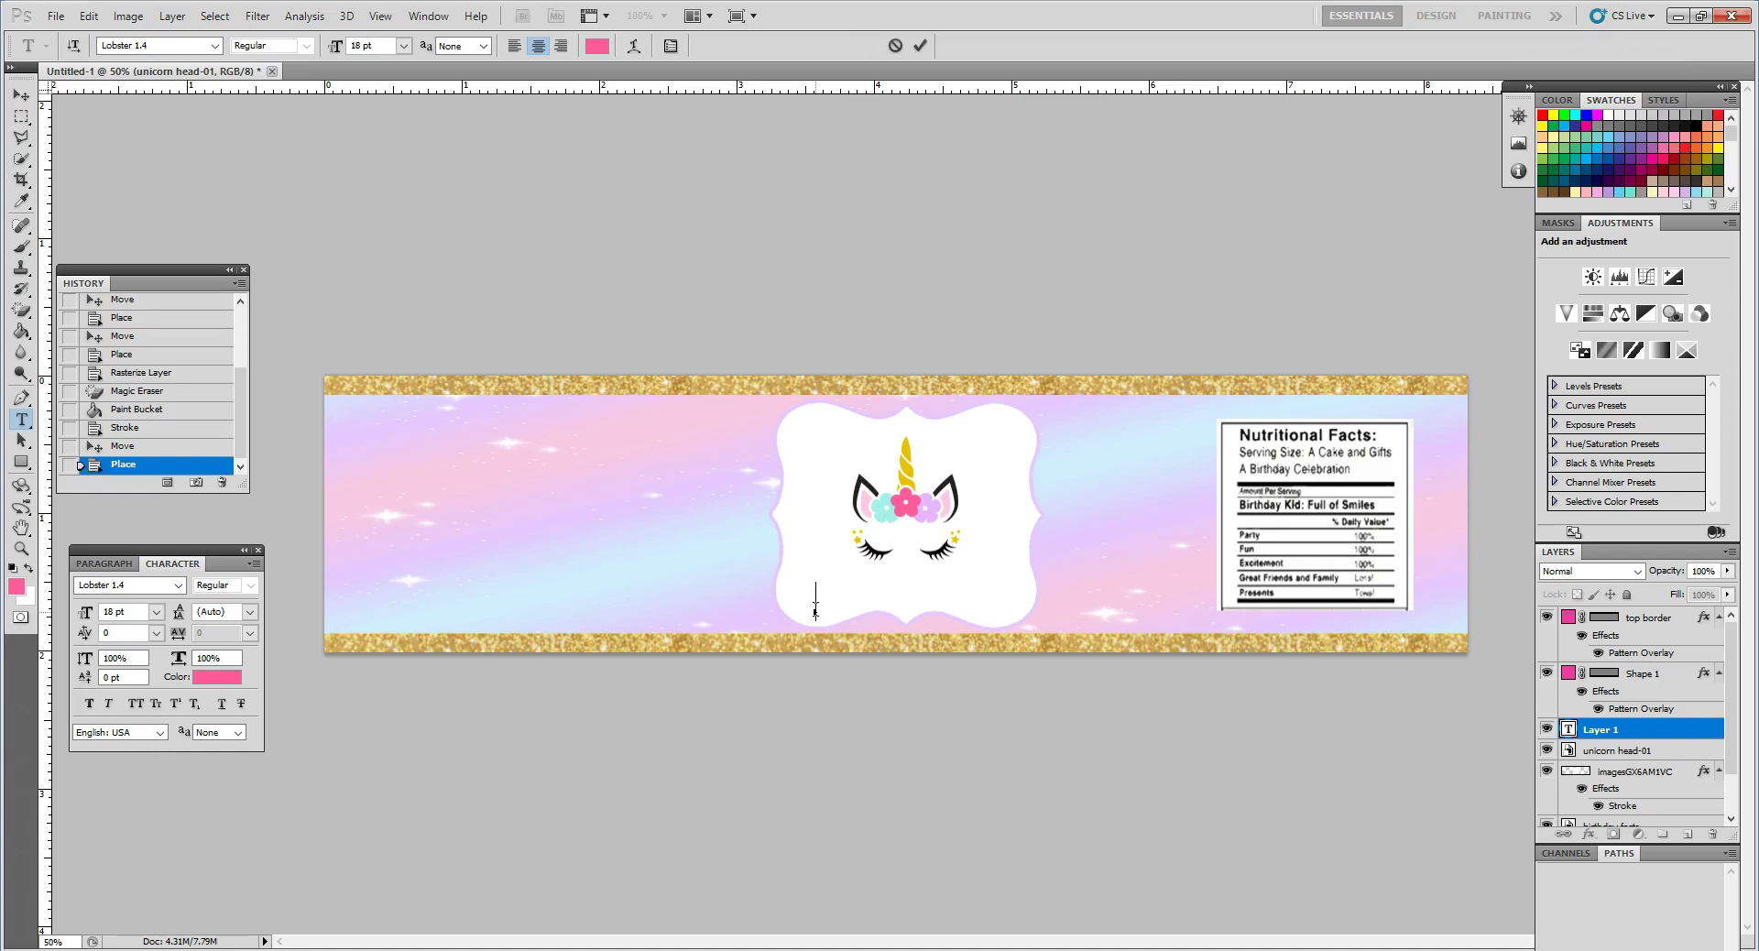
pyautogui.write('Julianna')
pyautogui.write("'s")
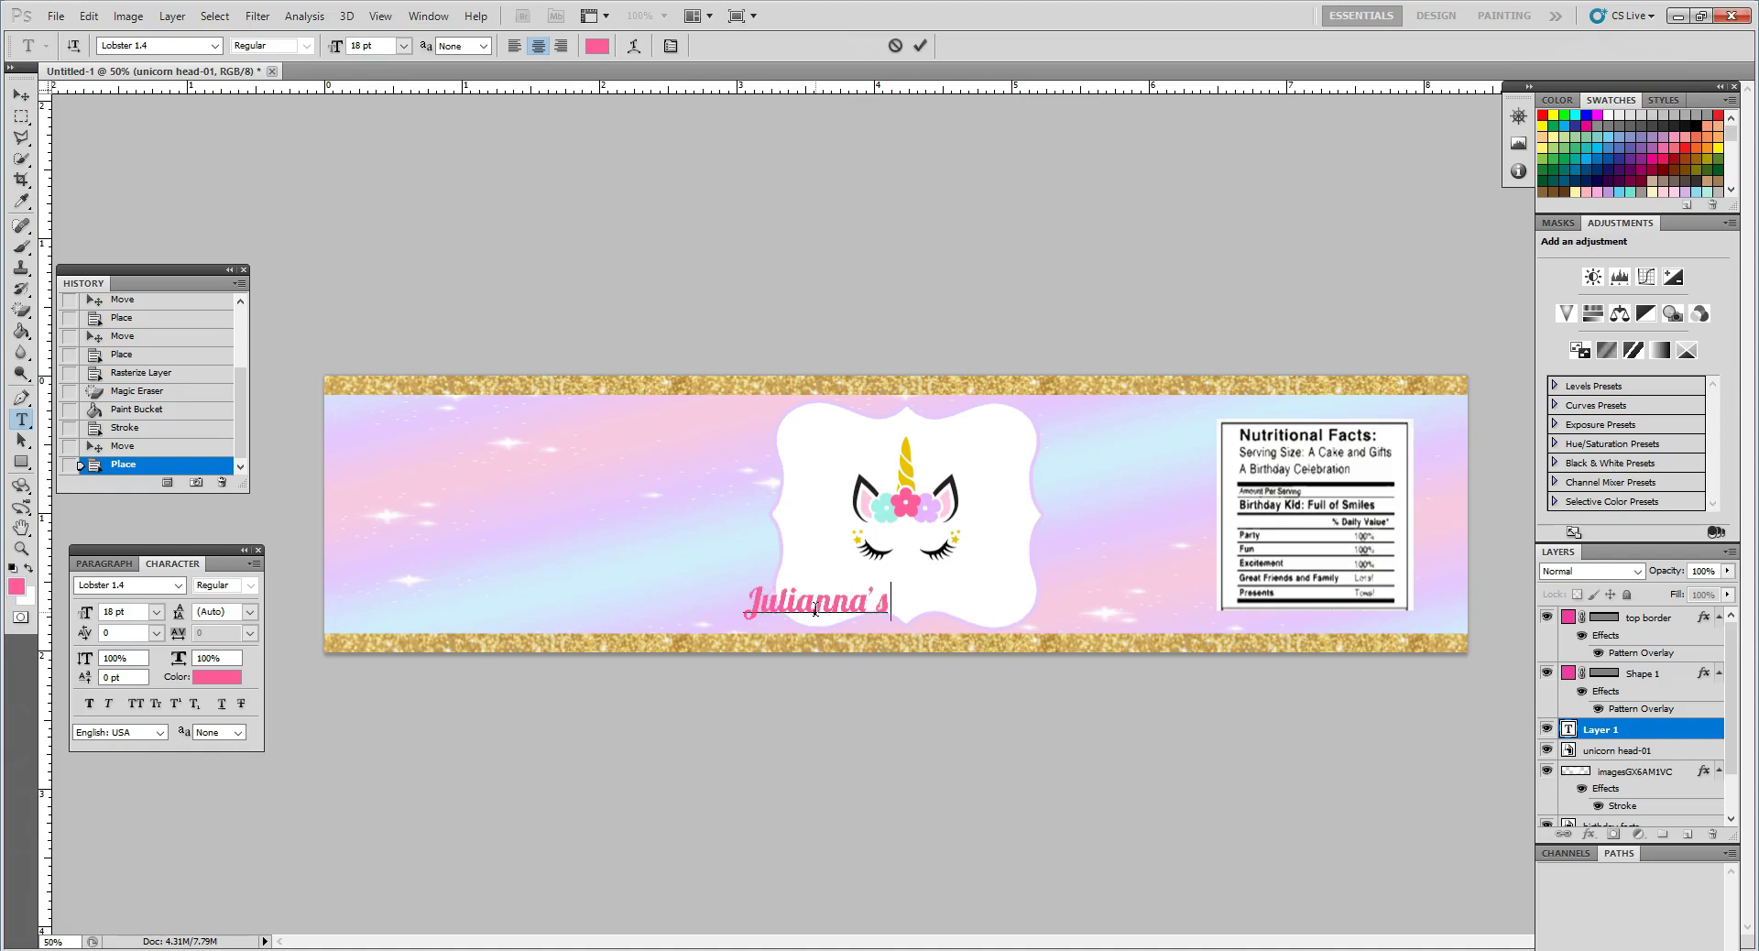
pyautogui.write(' 1st B')
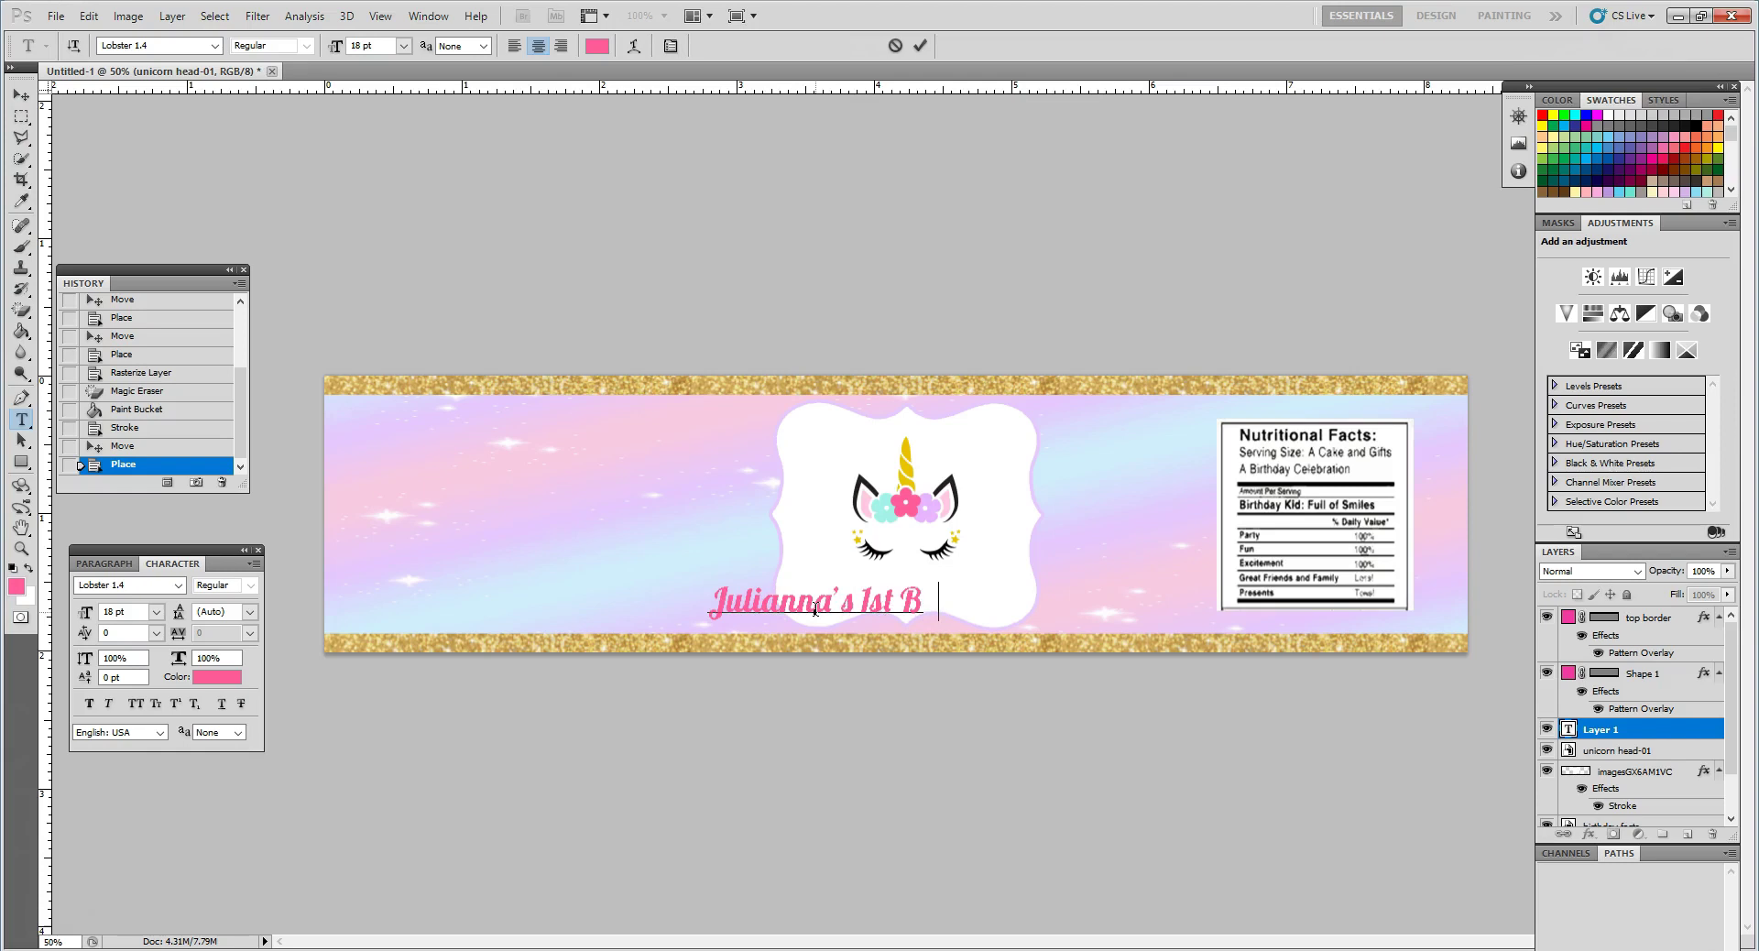
pyautogui.write('irthday')
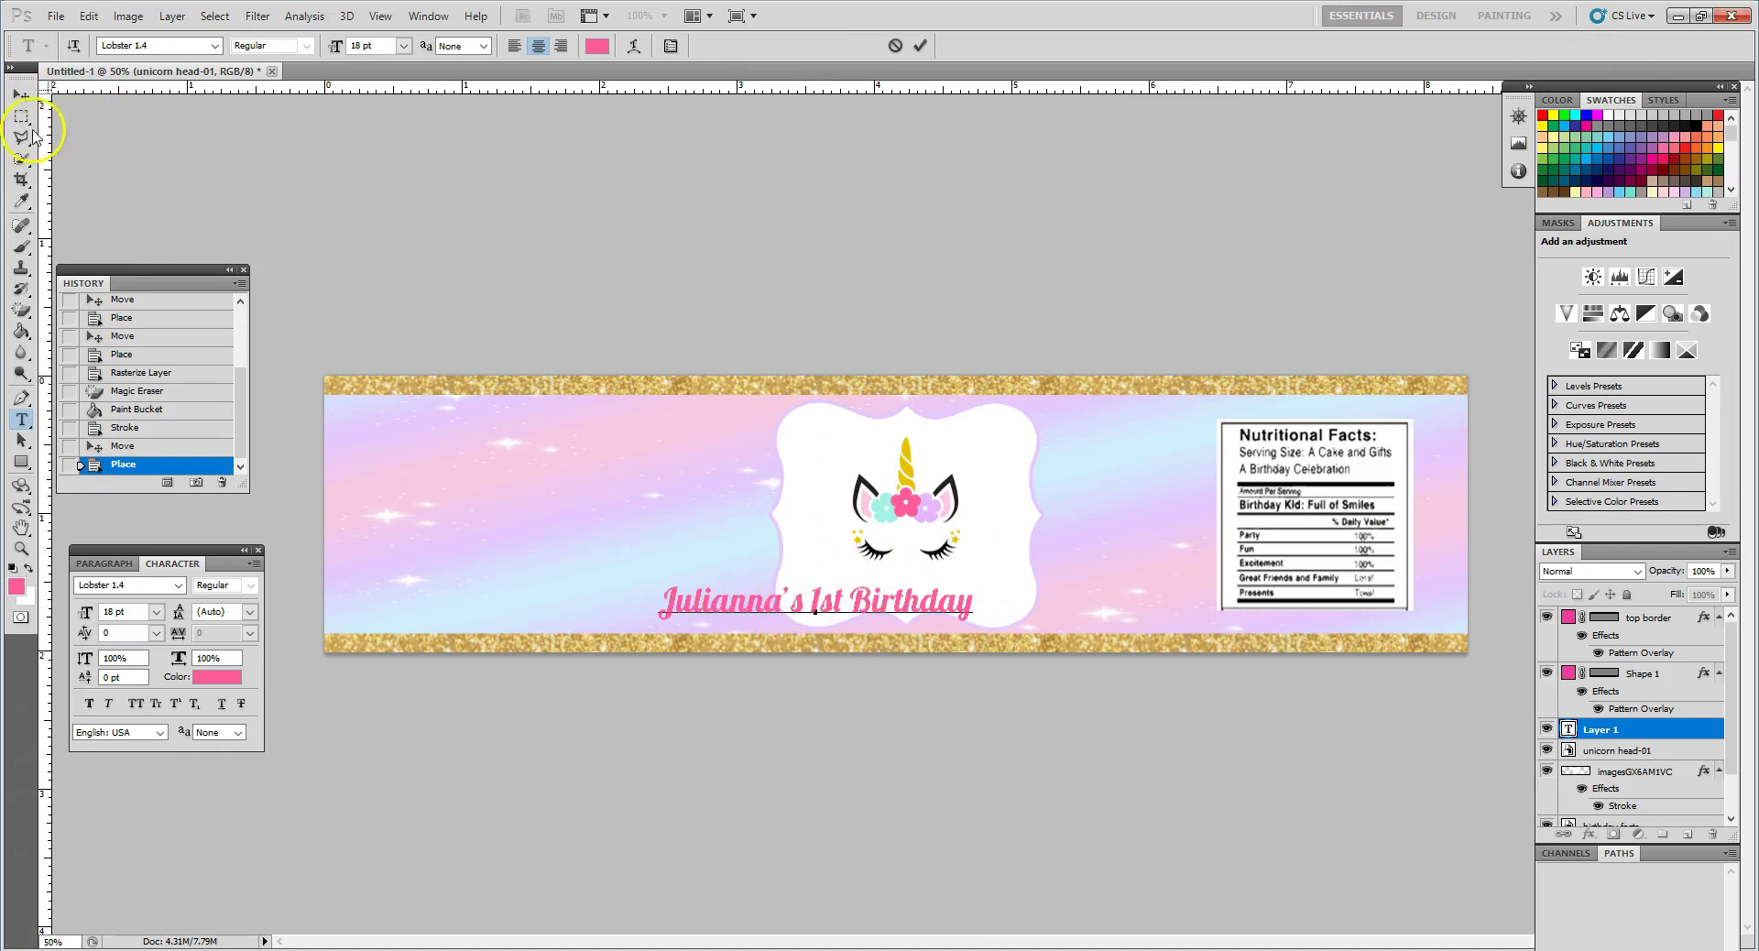
# Move the birthday text to the right so it is centred across the lower part of the frame
pyautogui.click(20, 94)
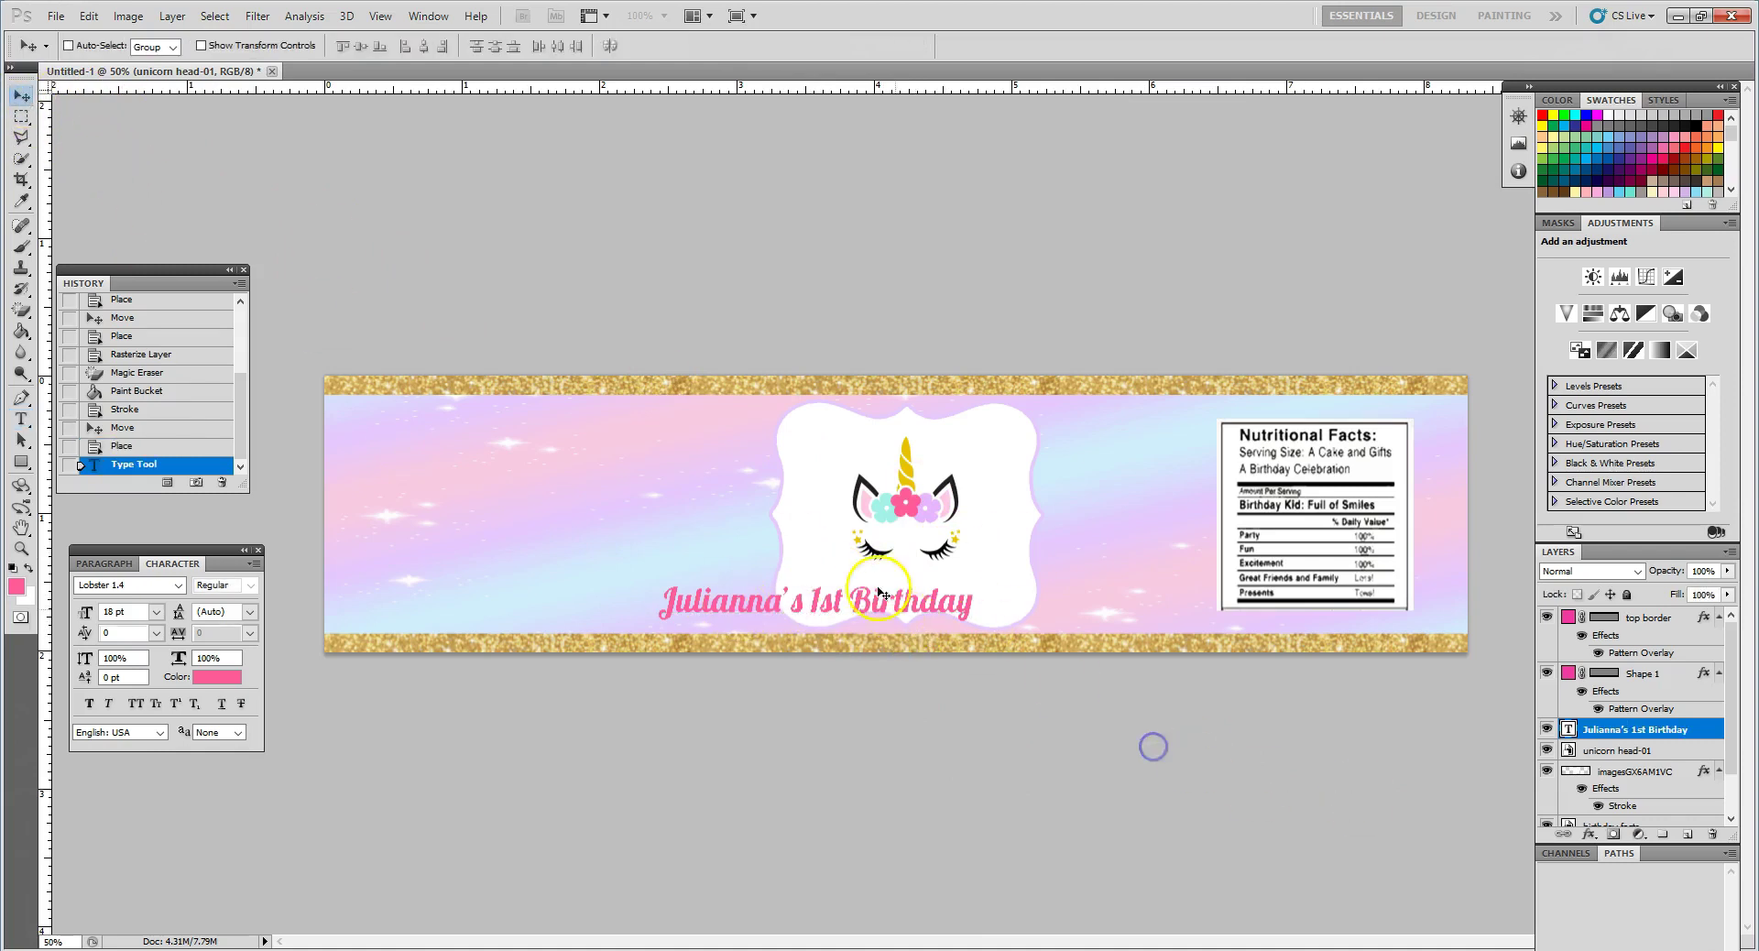
pyautogui.moveTo(913, 615); pyautogui.dragTo(949, 607)
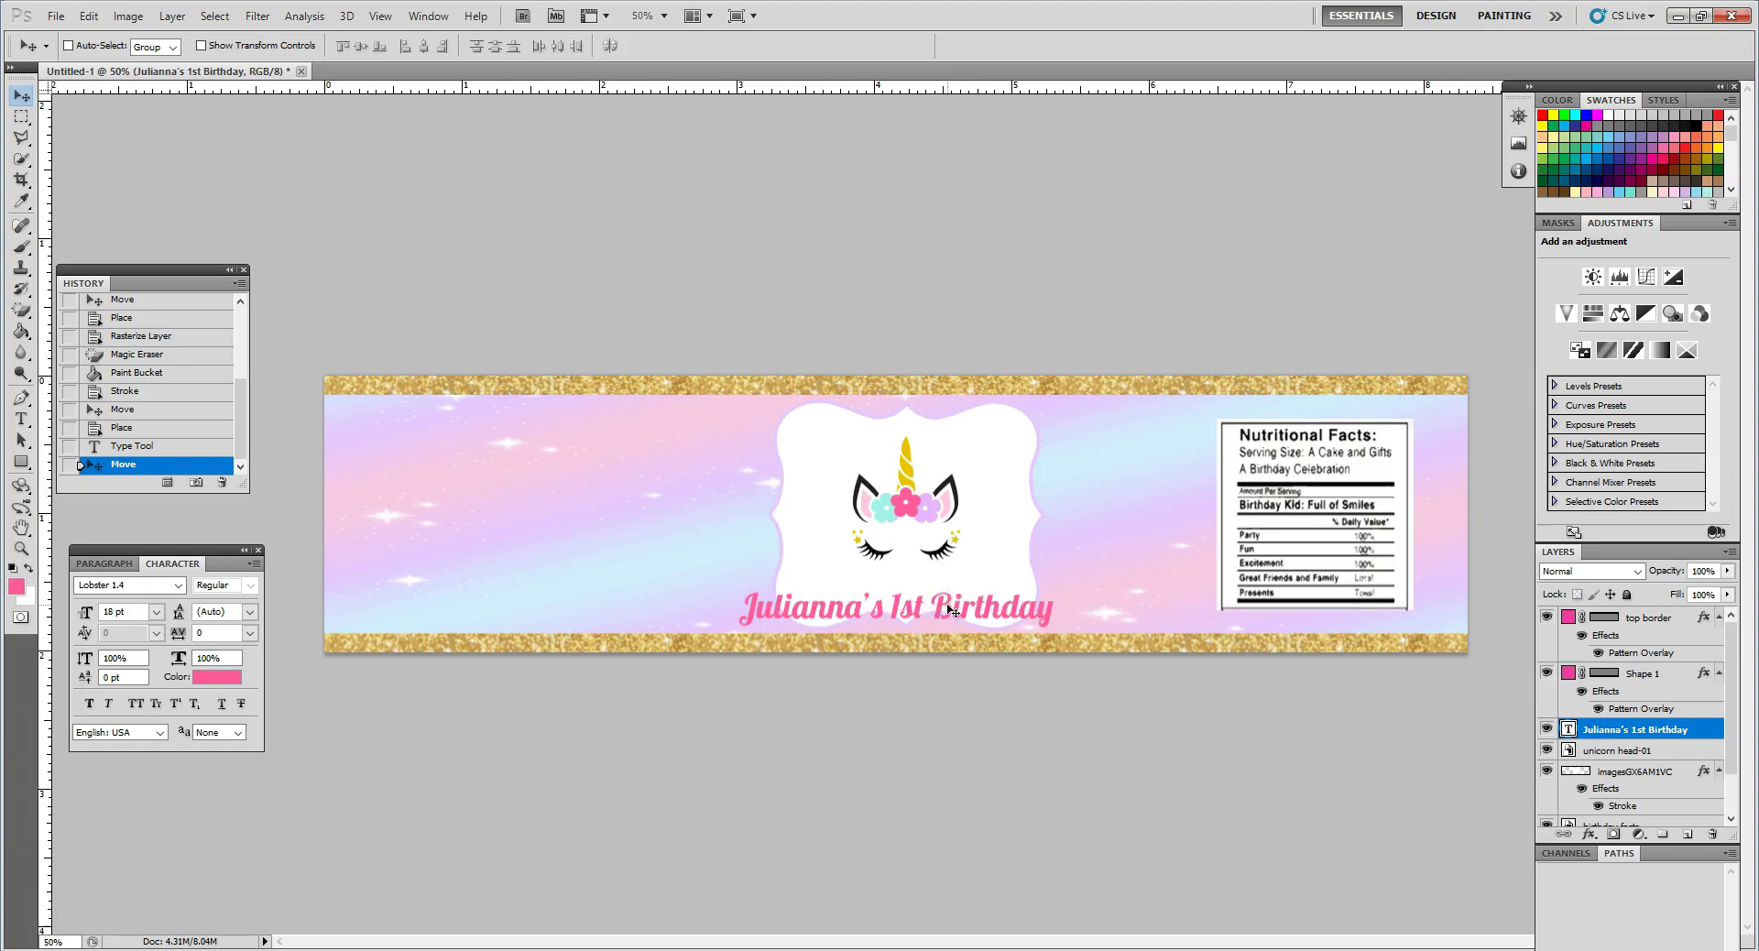
pyautogui.click(1519, 688)
pyautogui.click(886, 636)
# Give the birthday text a 4 px outside stroke in mint a2f2e7 sampled from the unicorn's teal flower
pyautogui.doubleClick(1707, 730)
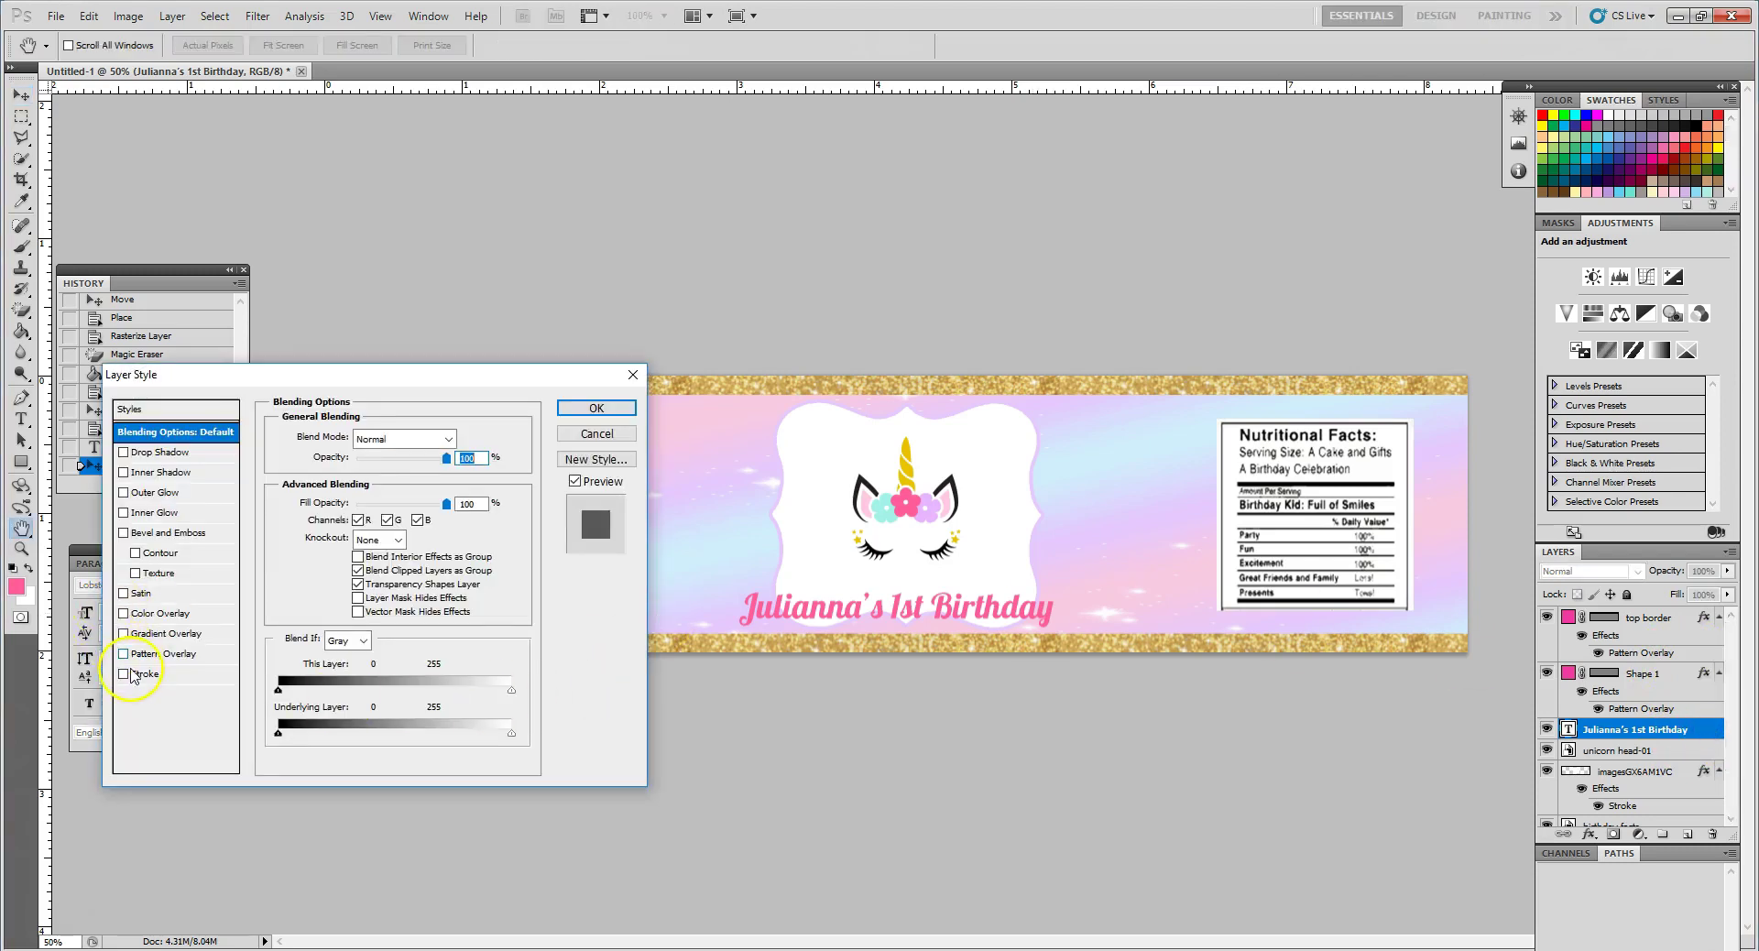
pyautogui.click(129, 675)
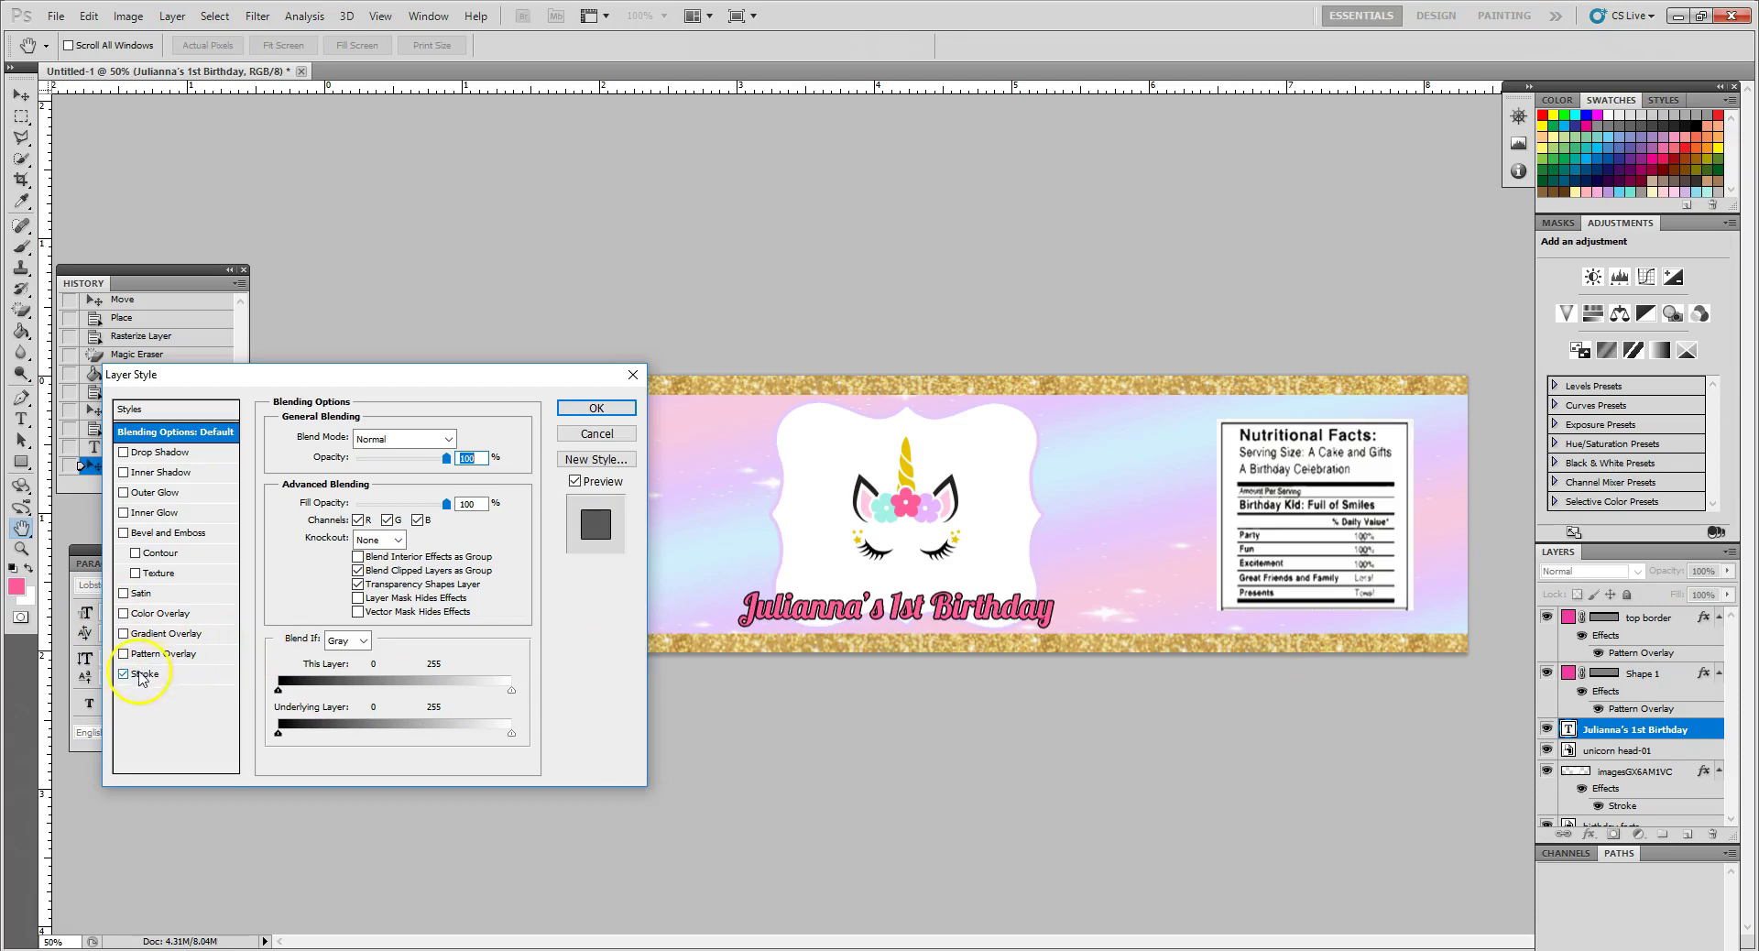
pyautogui.click(319, 554)
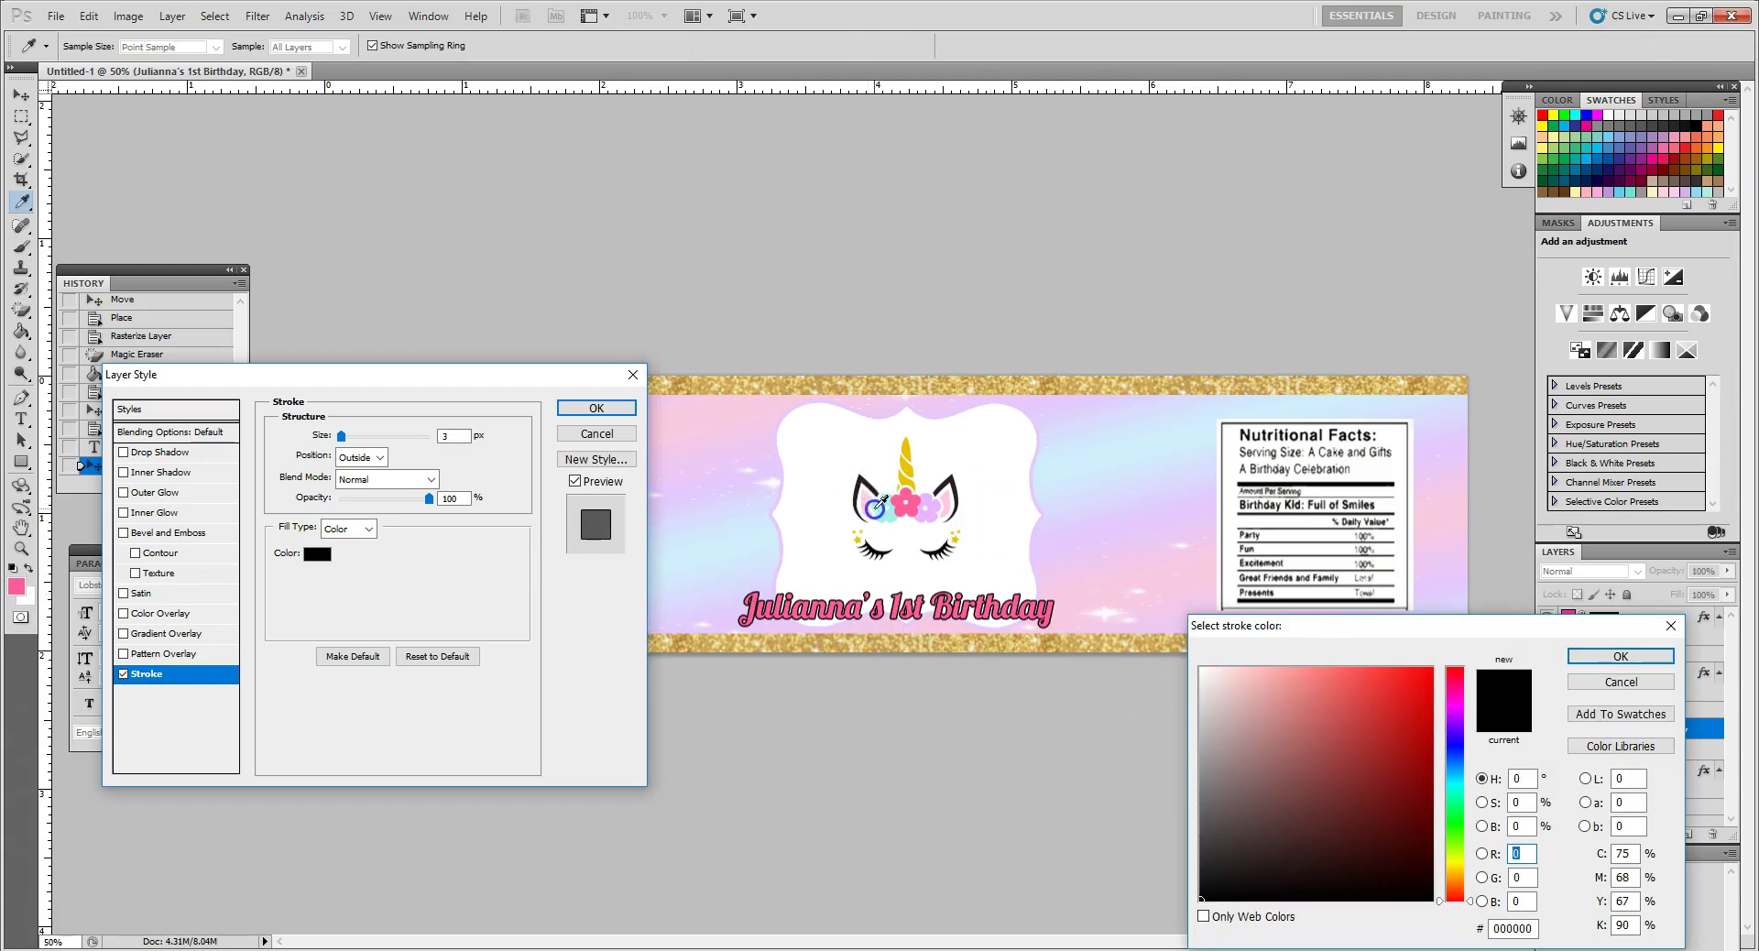
pyautogui.click(878, 505)
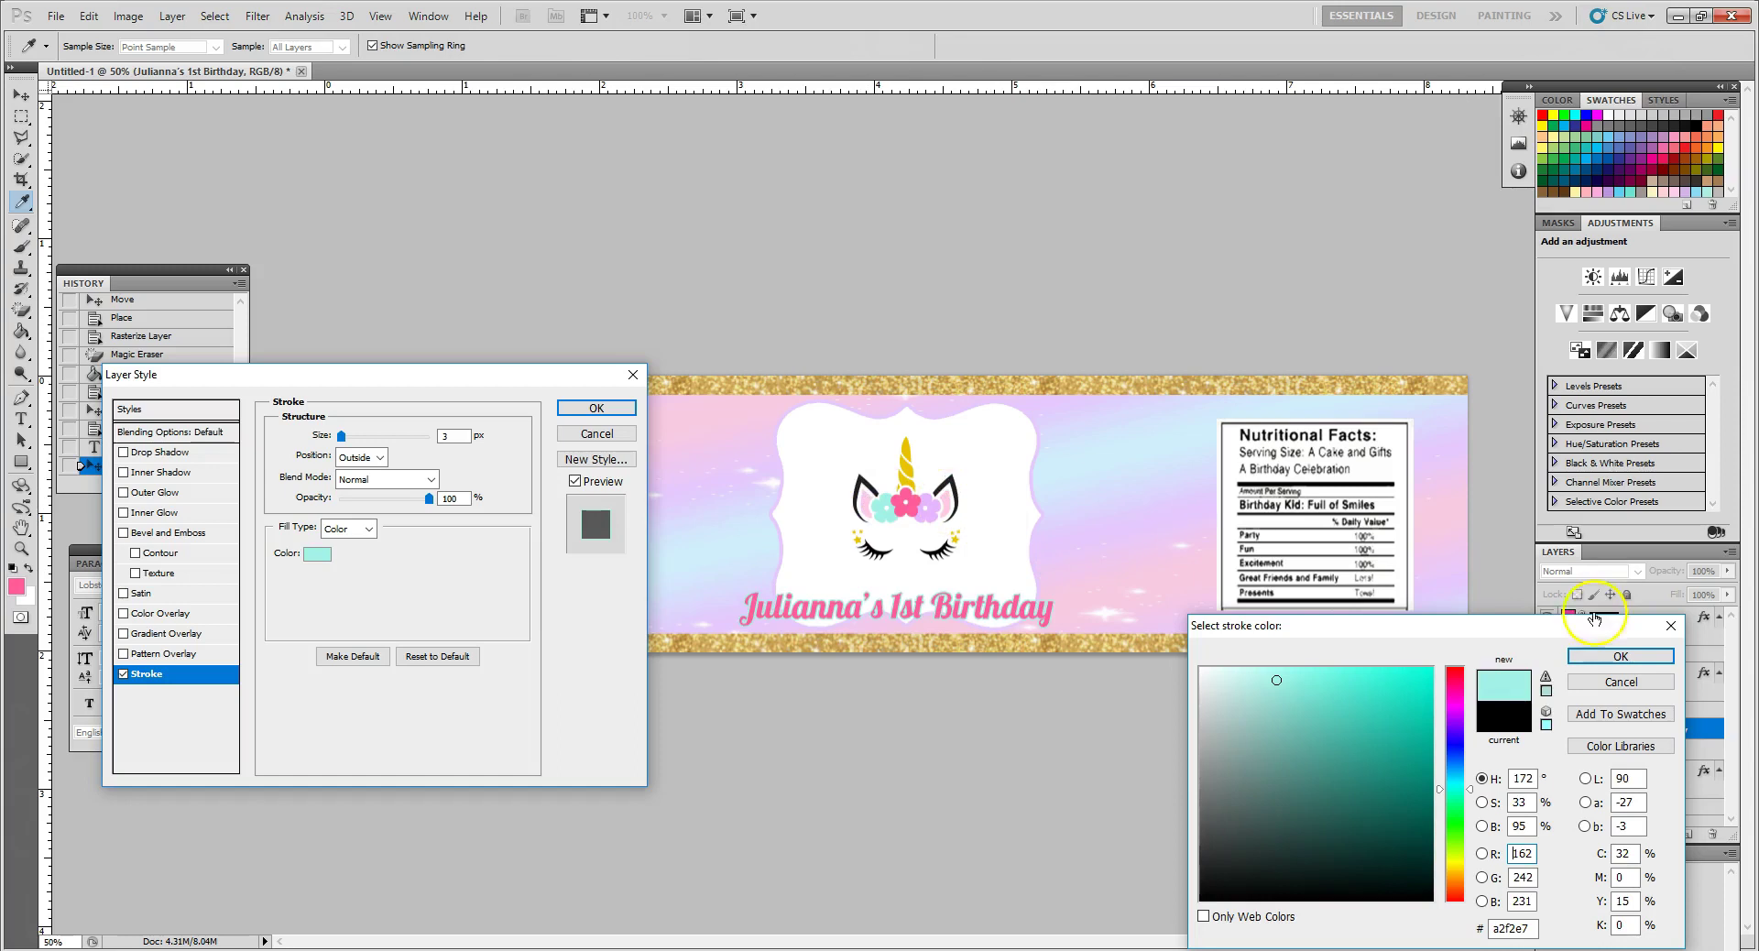
pyautogui.click(1585, 657)
pyautogui.doubleClick(443, 435)
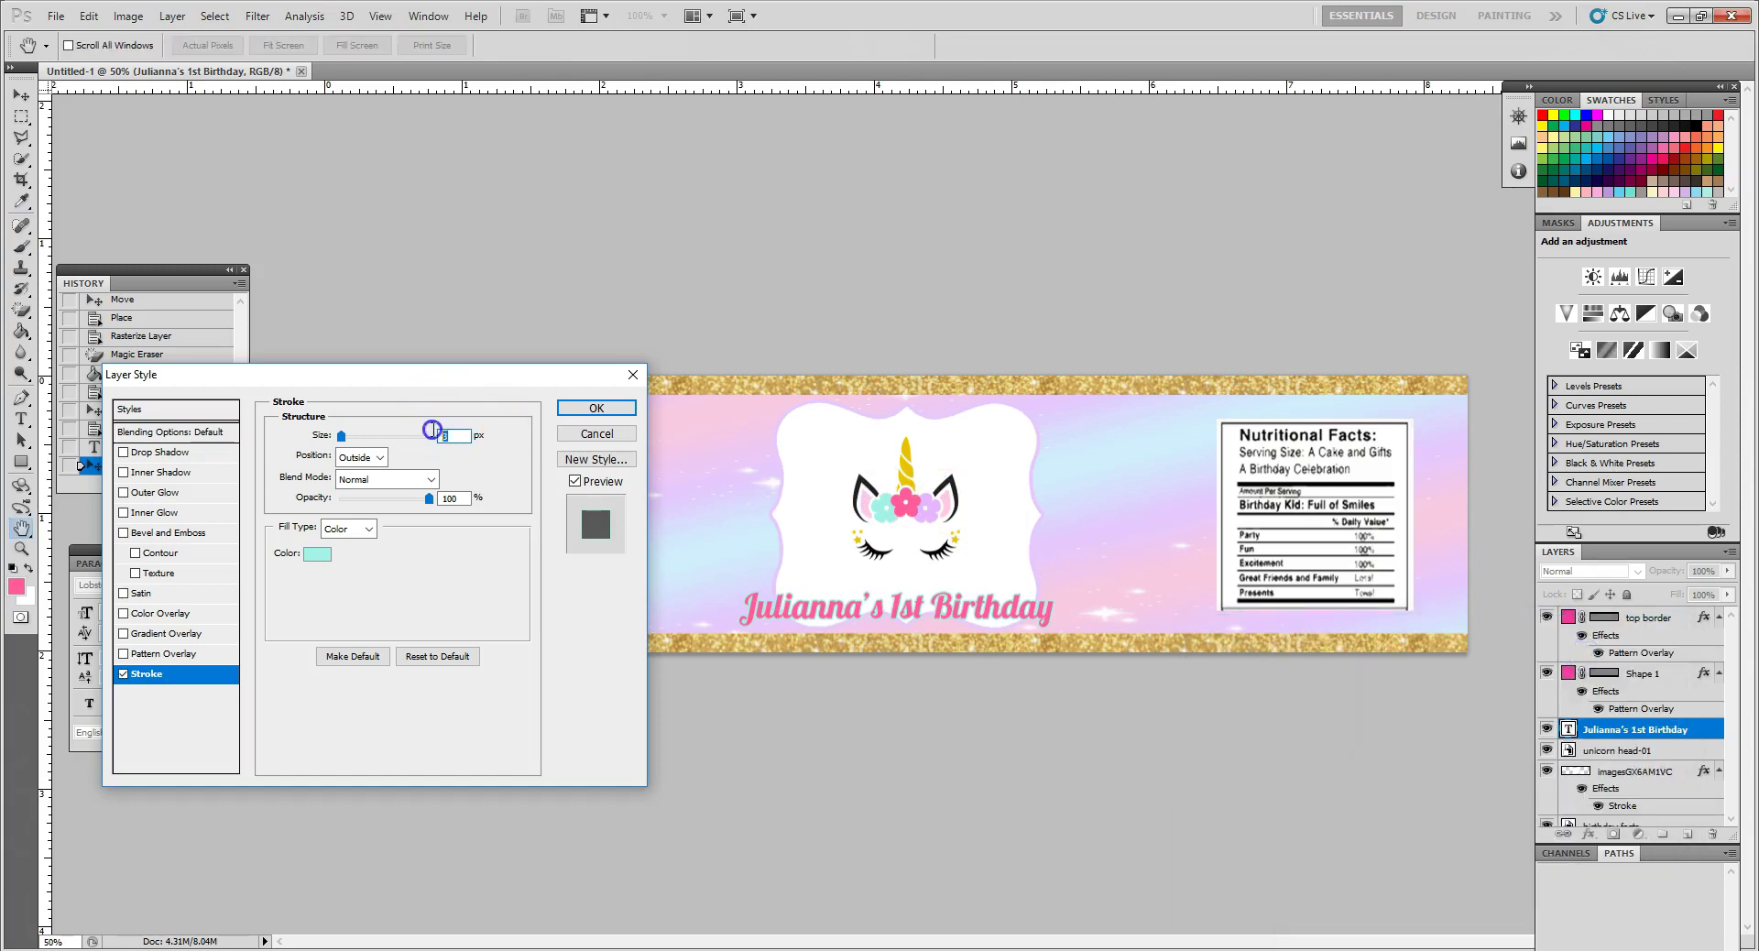
pyautogui.write('4')
pyautogui.click(580, 410)
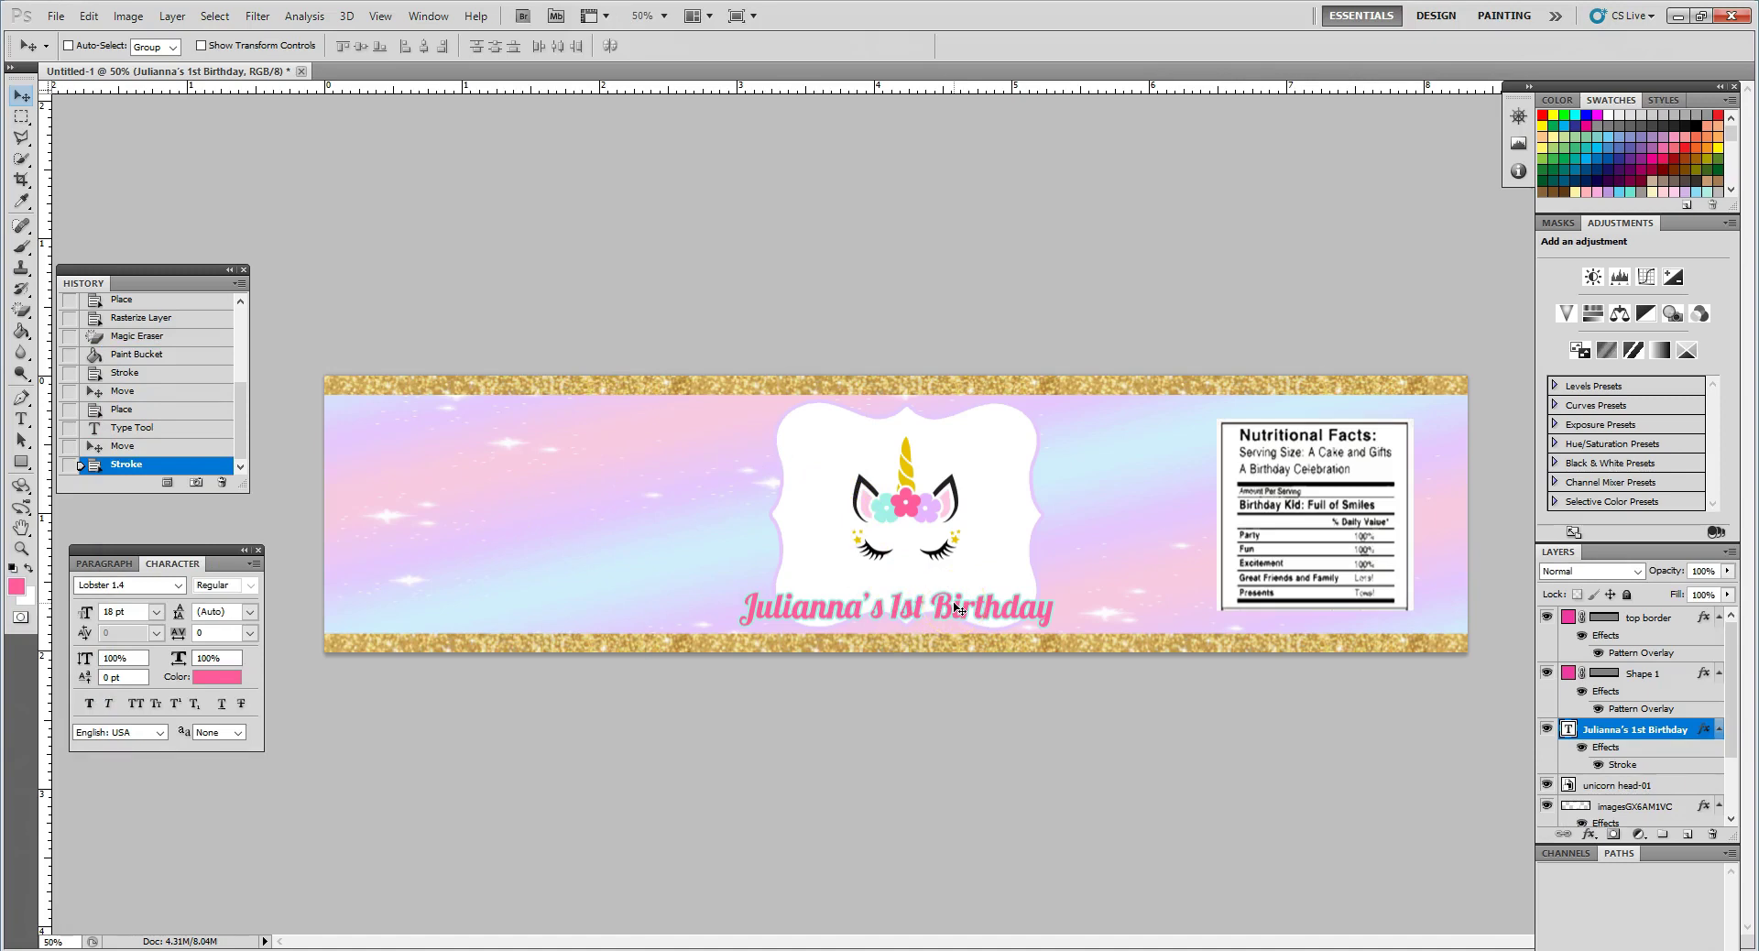
# Scale the birthday text down proportionally to about 15 pt and centre it across the lower part of the white frame
pyautogui.hotkey('ctrl', 't')
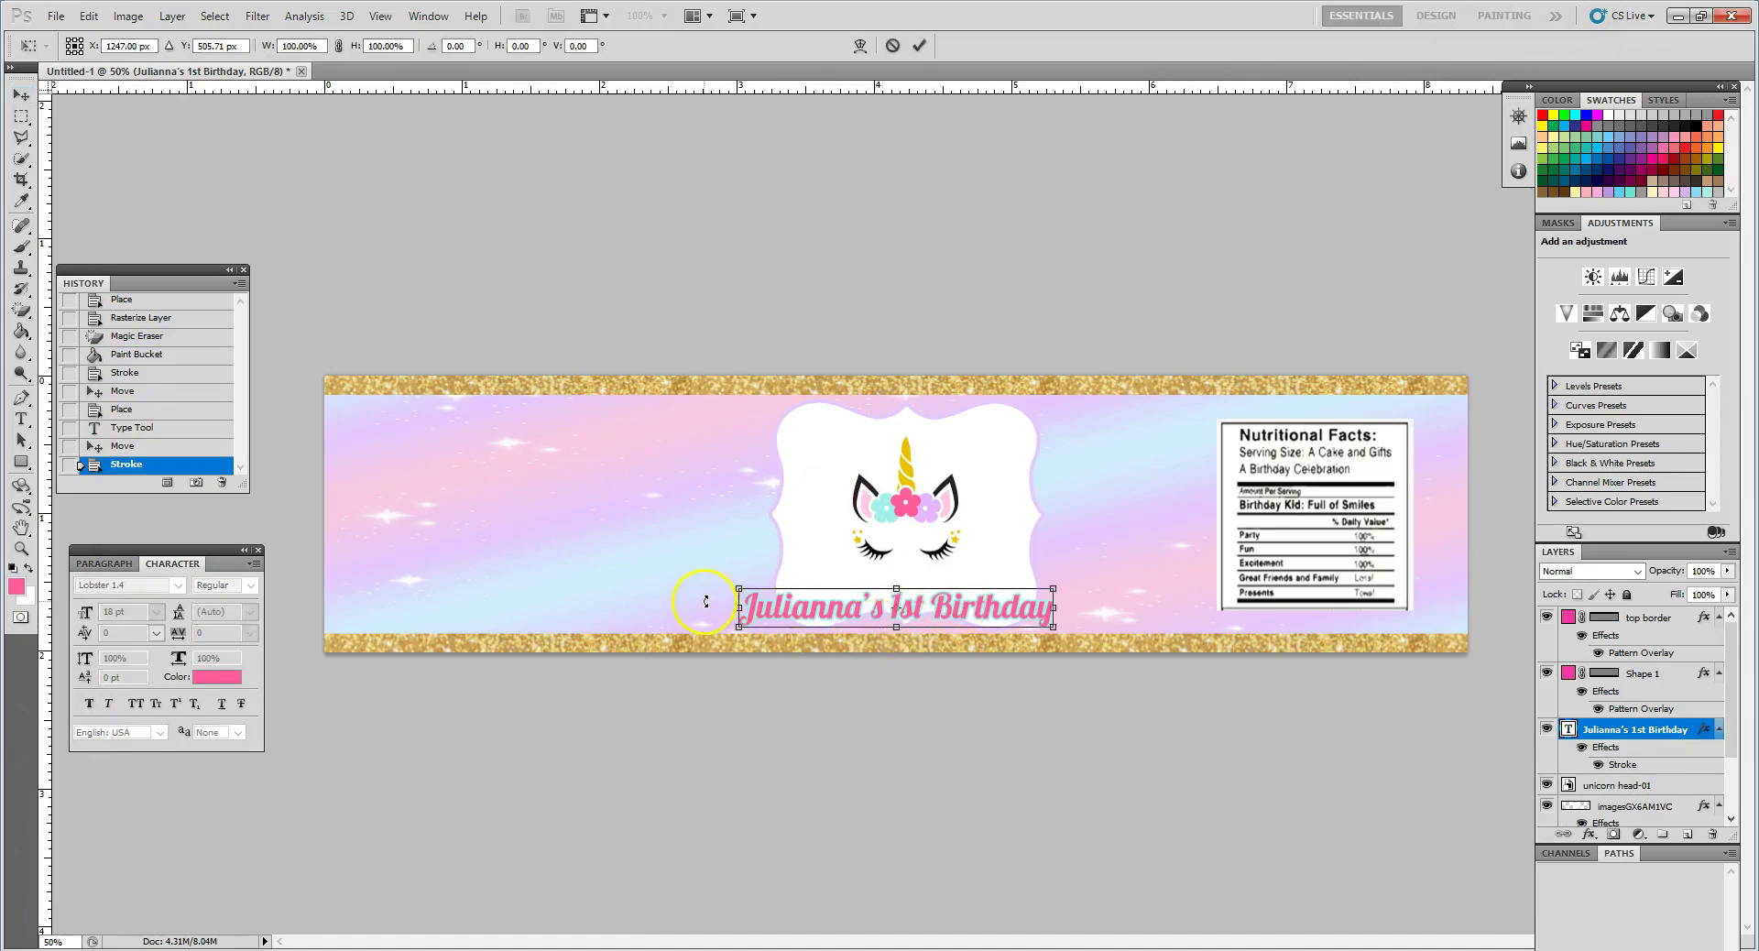
pyautogui.moveTo(739, 626); pyautogui.dragTo(786, 622)
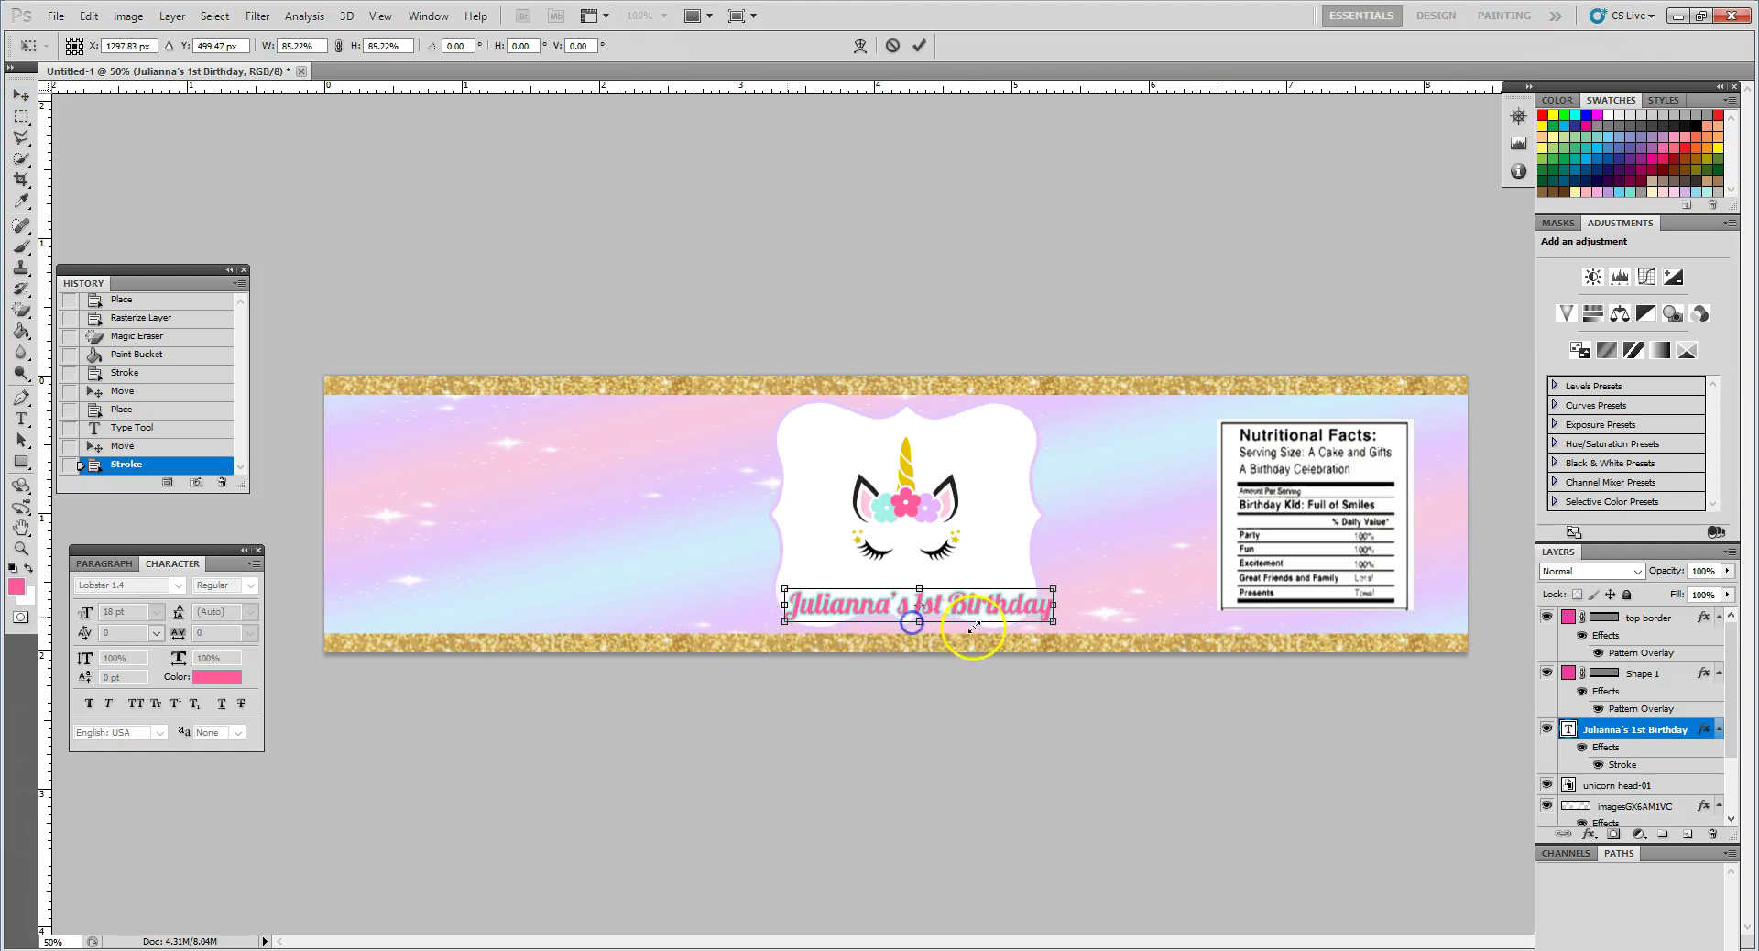
pyautogui.moveTo(1053, 621); pyautogui.dragTo(1013, 613)
pyautogui.press('Return')
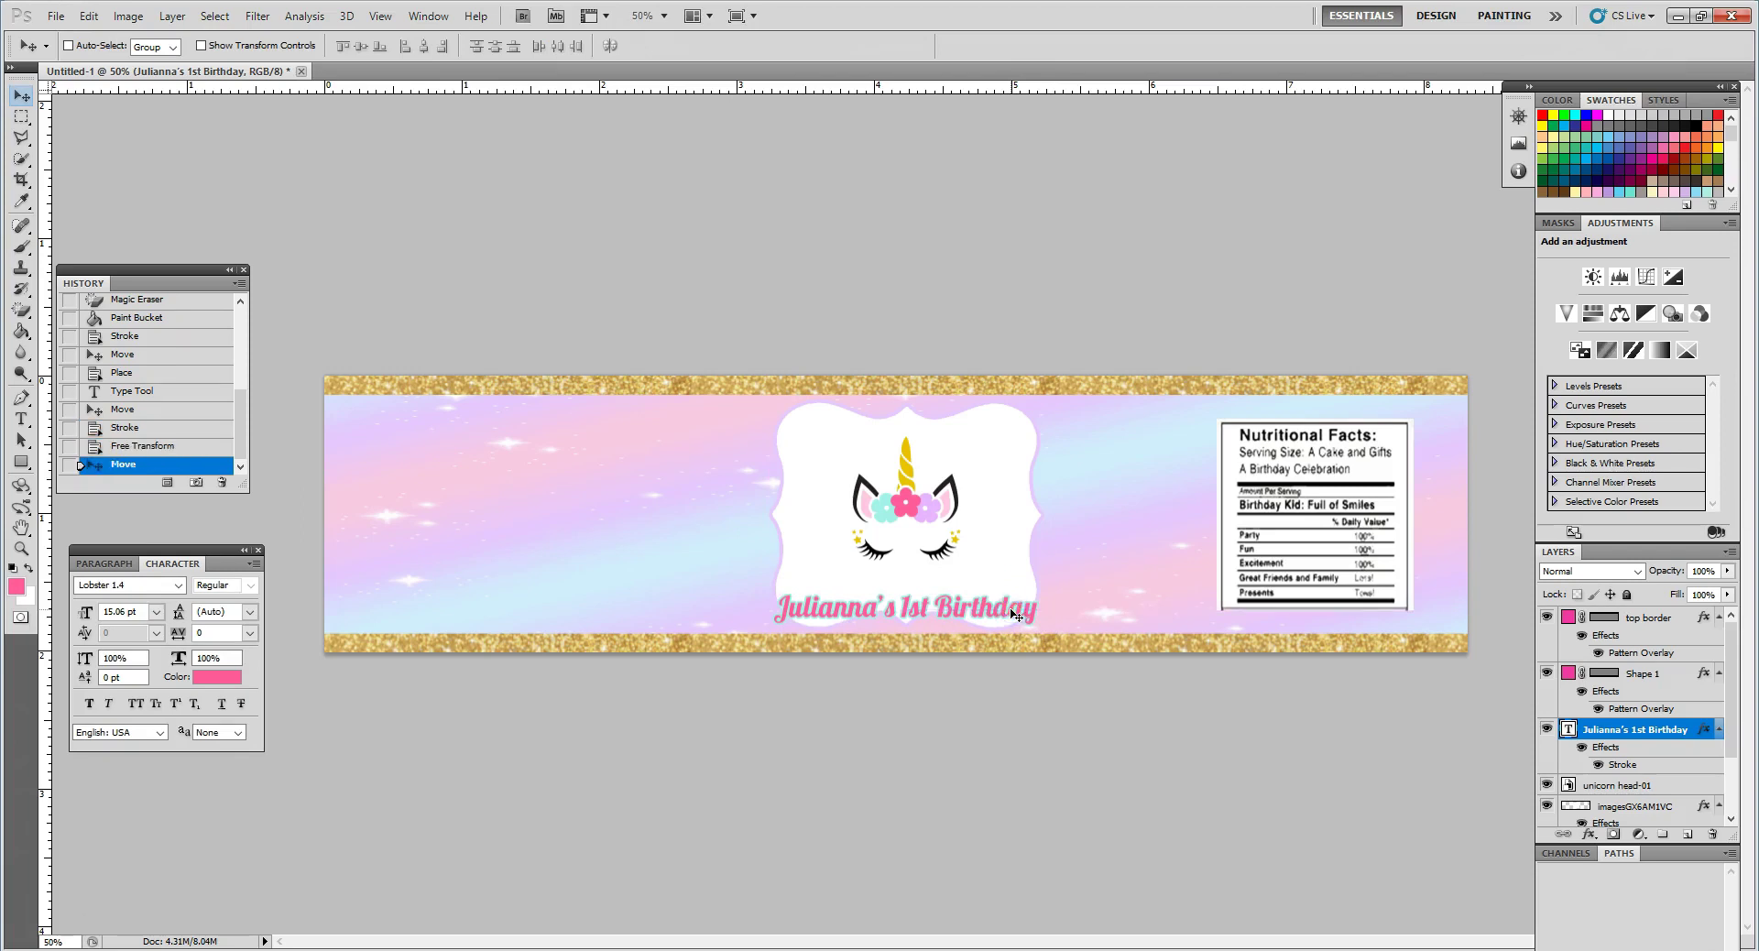
pyautogui.click(994, 619)
pyautogui.click(616, 497)
# Draw a nearly square rectangle with white ffffff fill on the label's left part, directly above the pastel background layer
pyautogui.scroll(-2, 1598, 770)
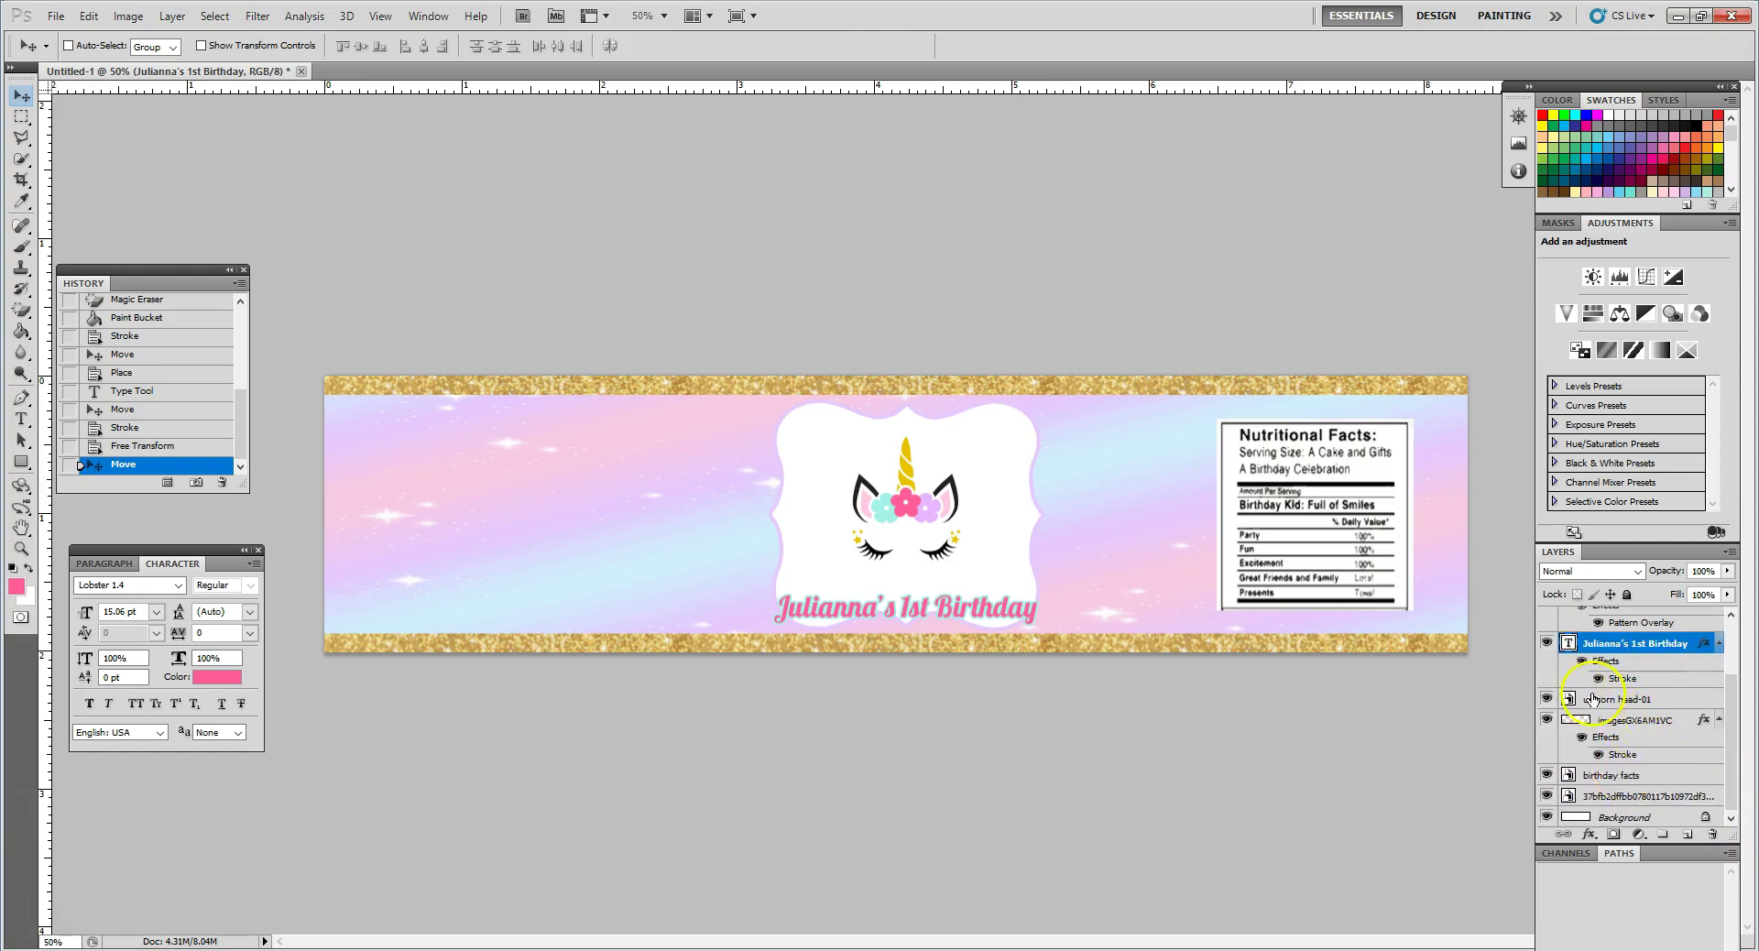
pyautogui.click(1650, 796)
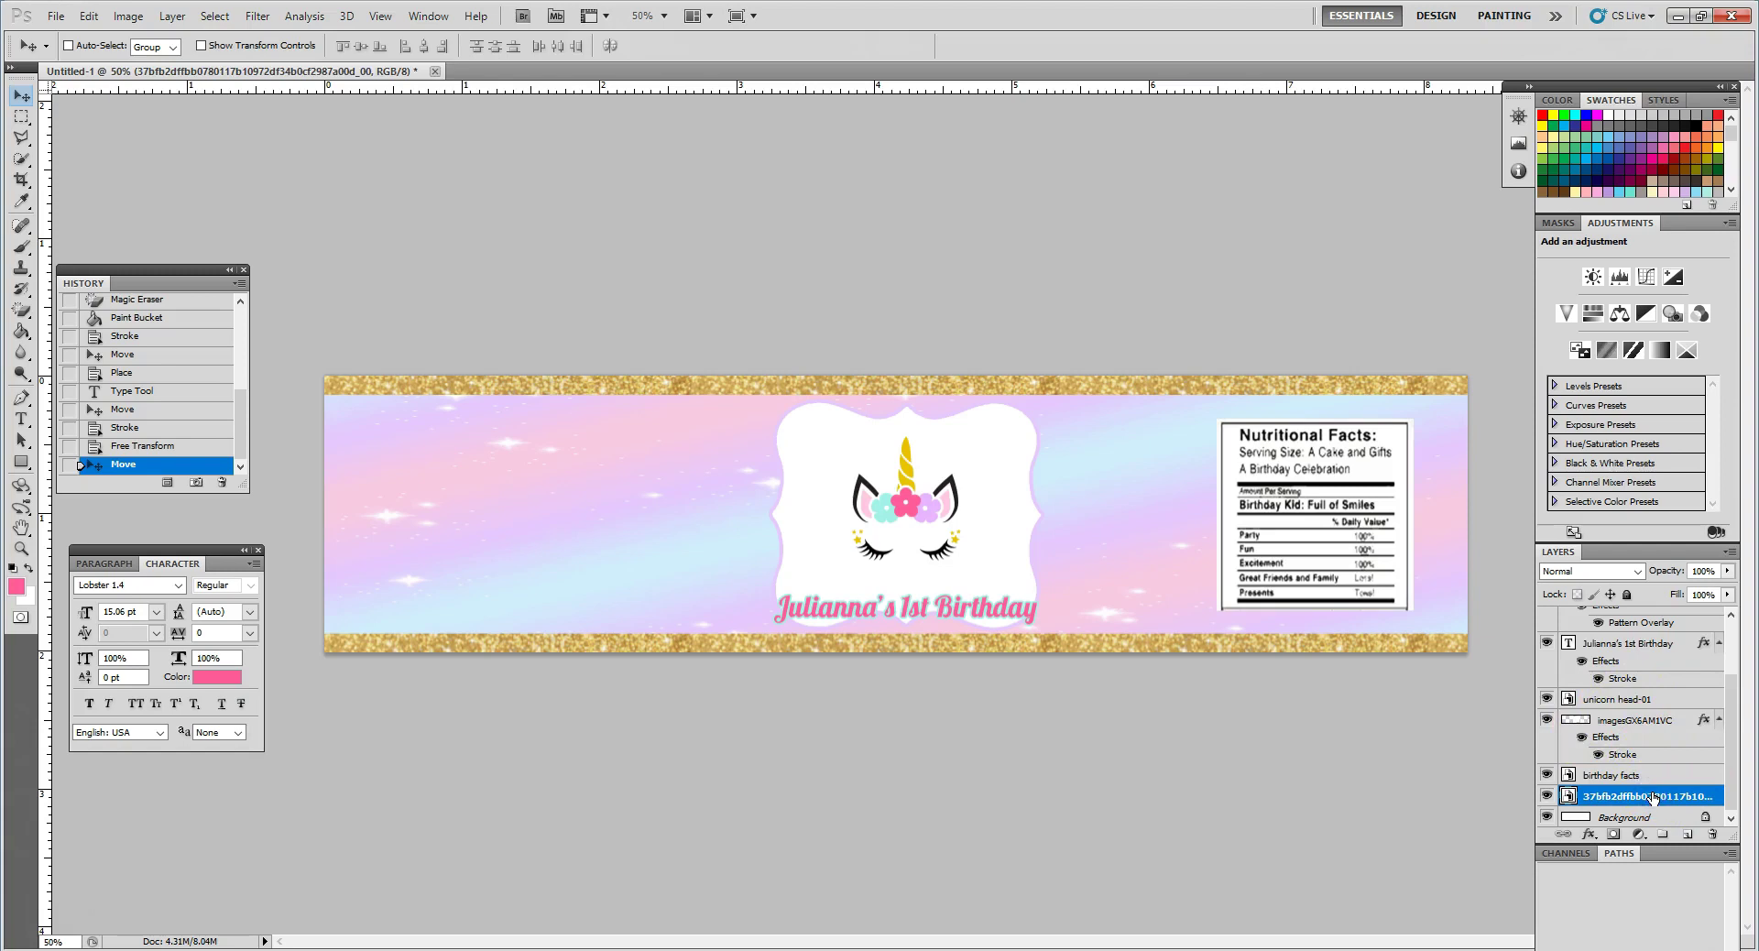
pyautogui.click(20, 462)
pyautogui.click(20, 466)
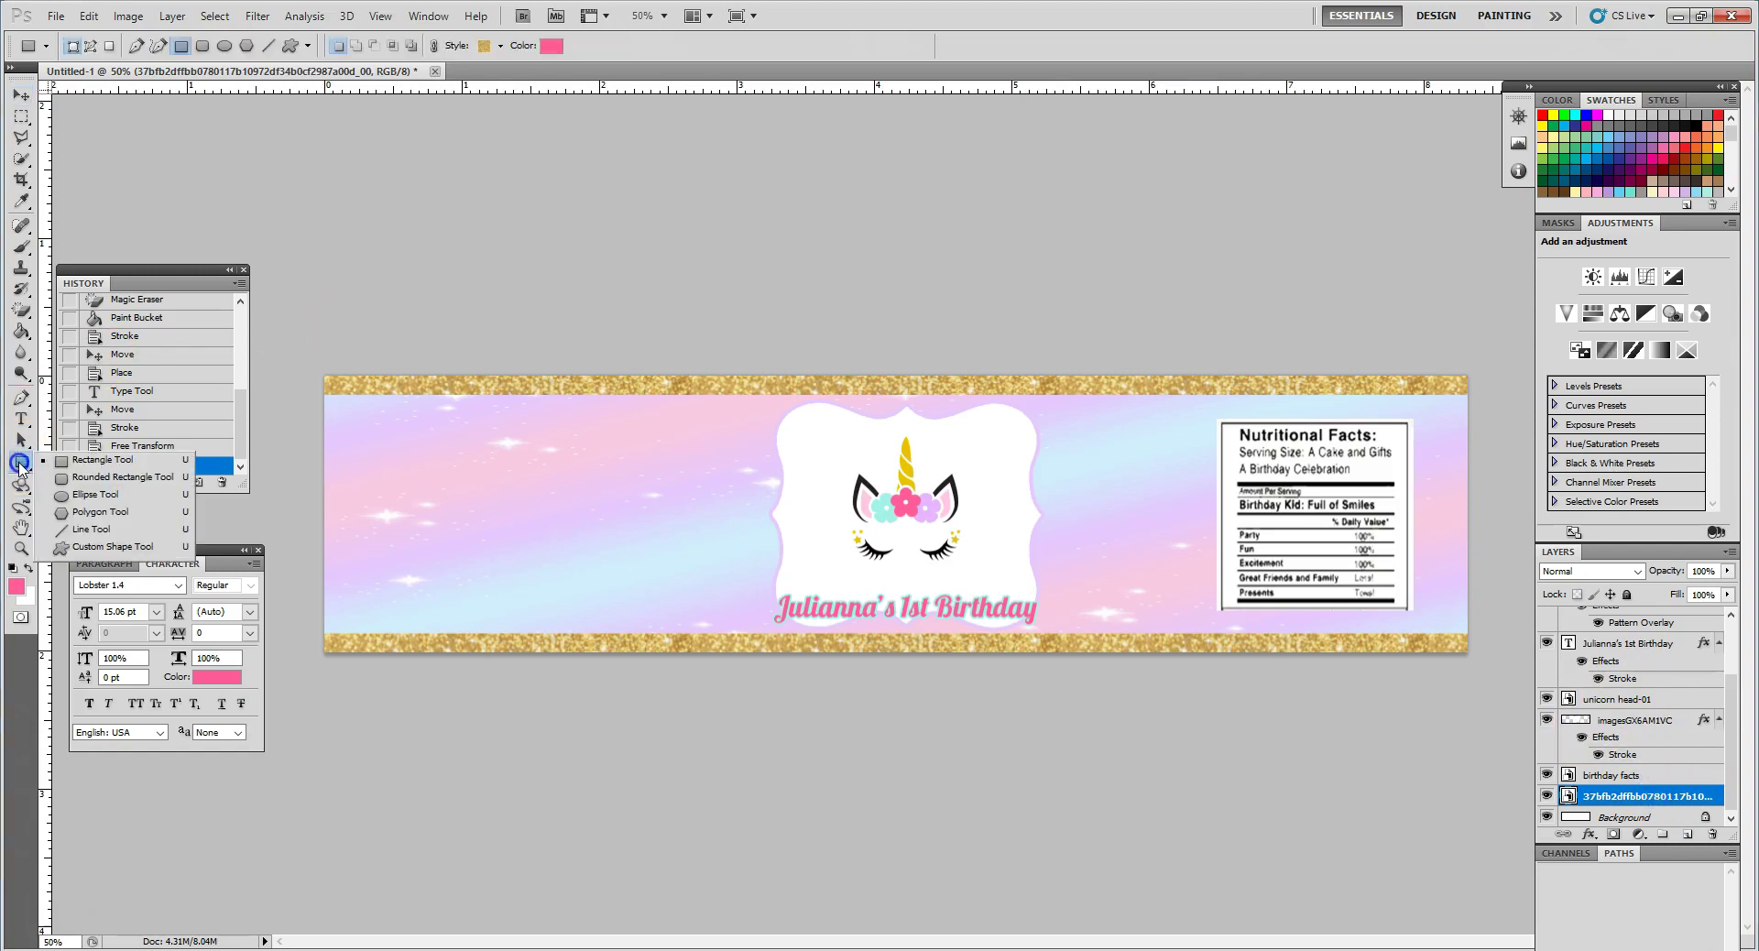
pyautogui.click(100, 467)
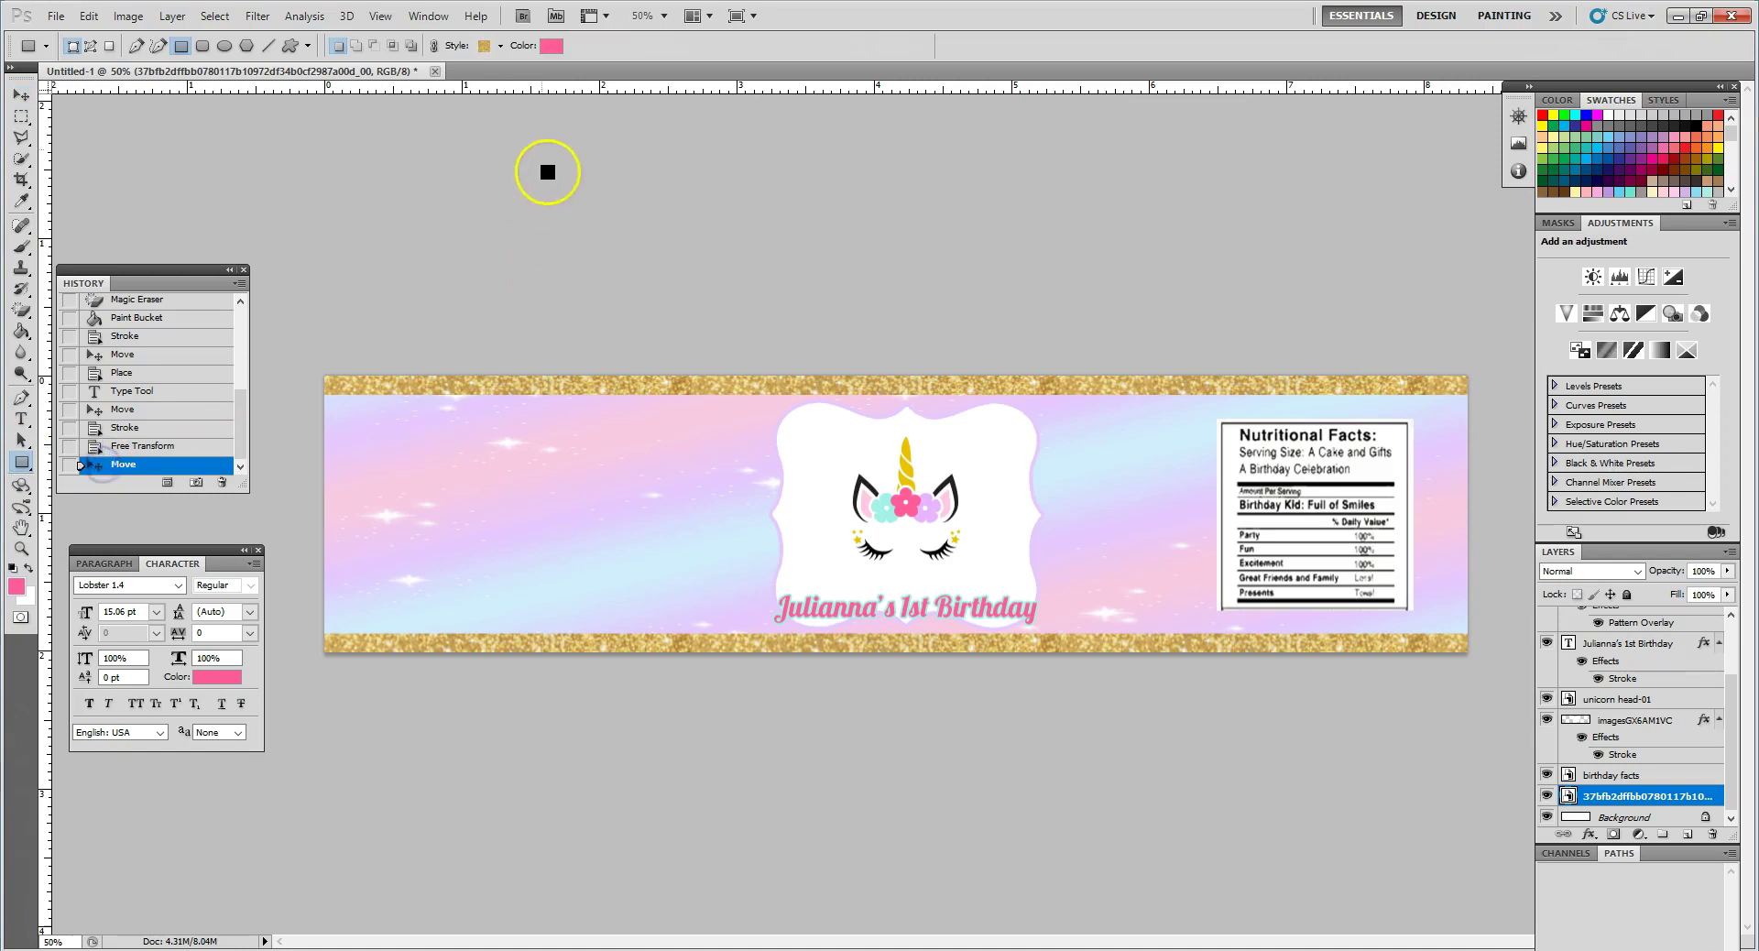
pyautogui.click(552, 46)
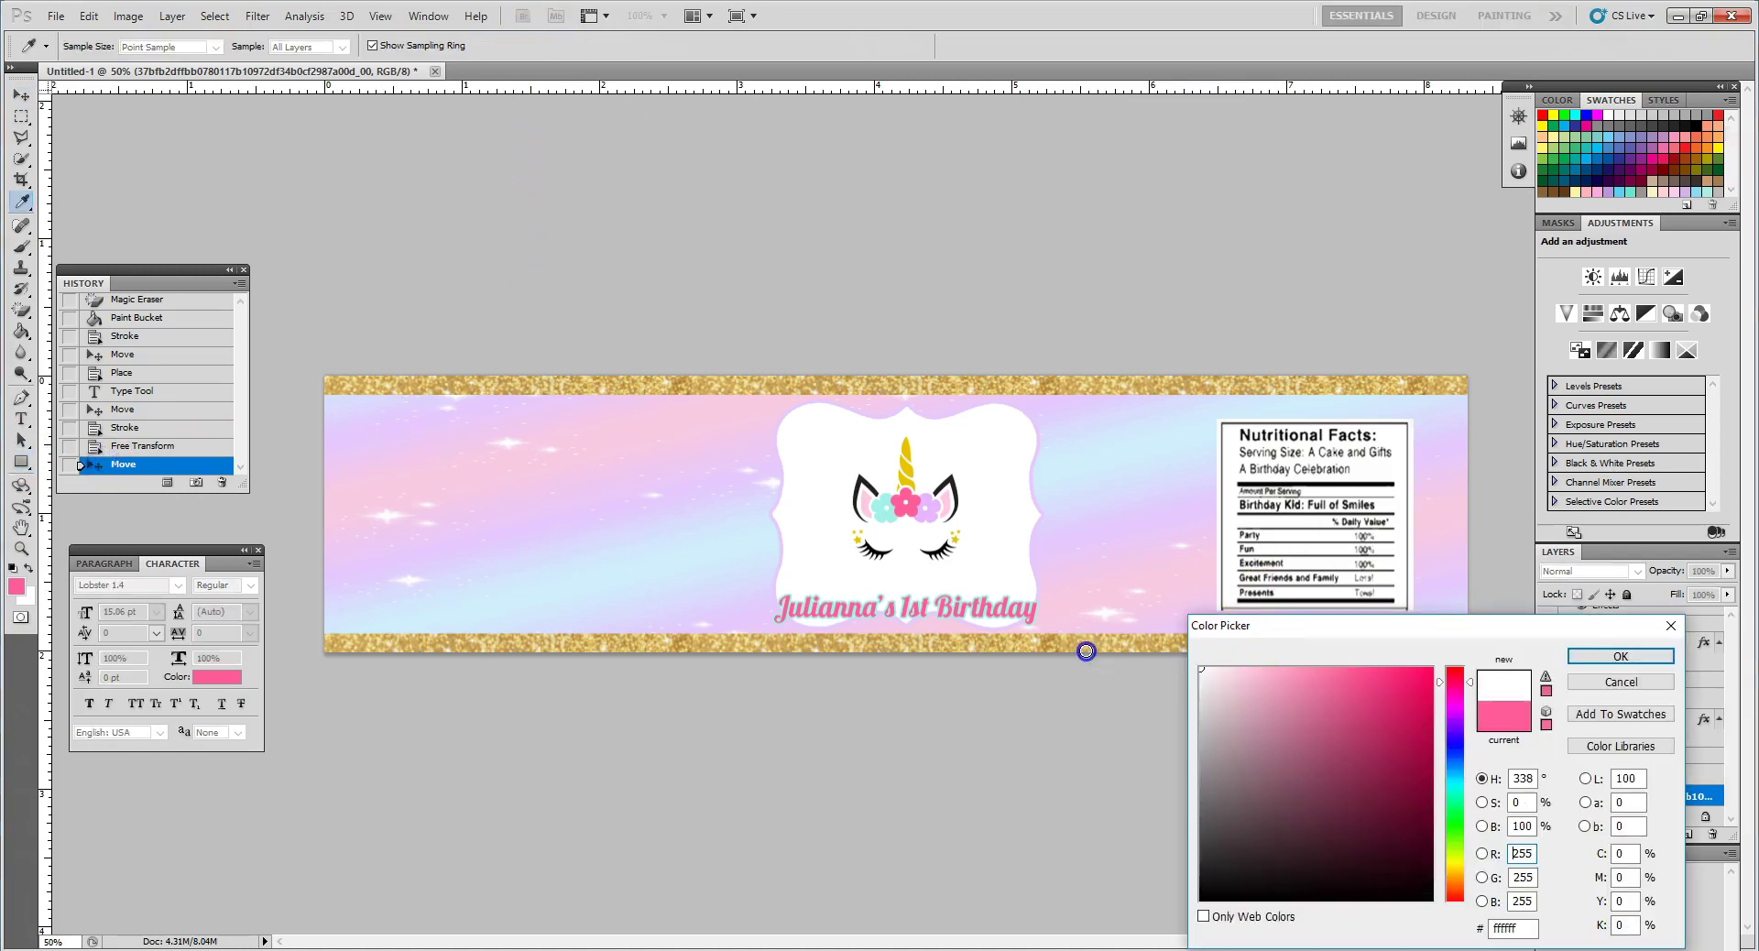
pyautogui.click(1592, 655)
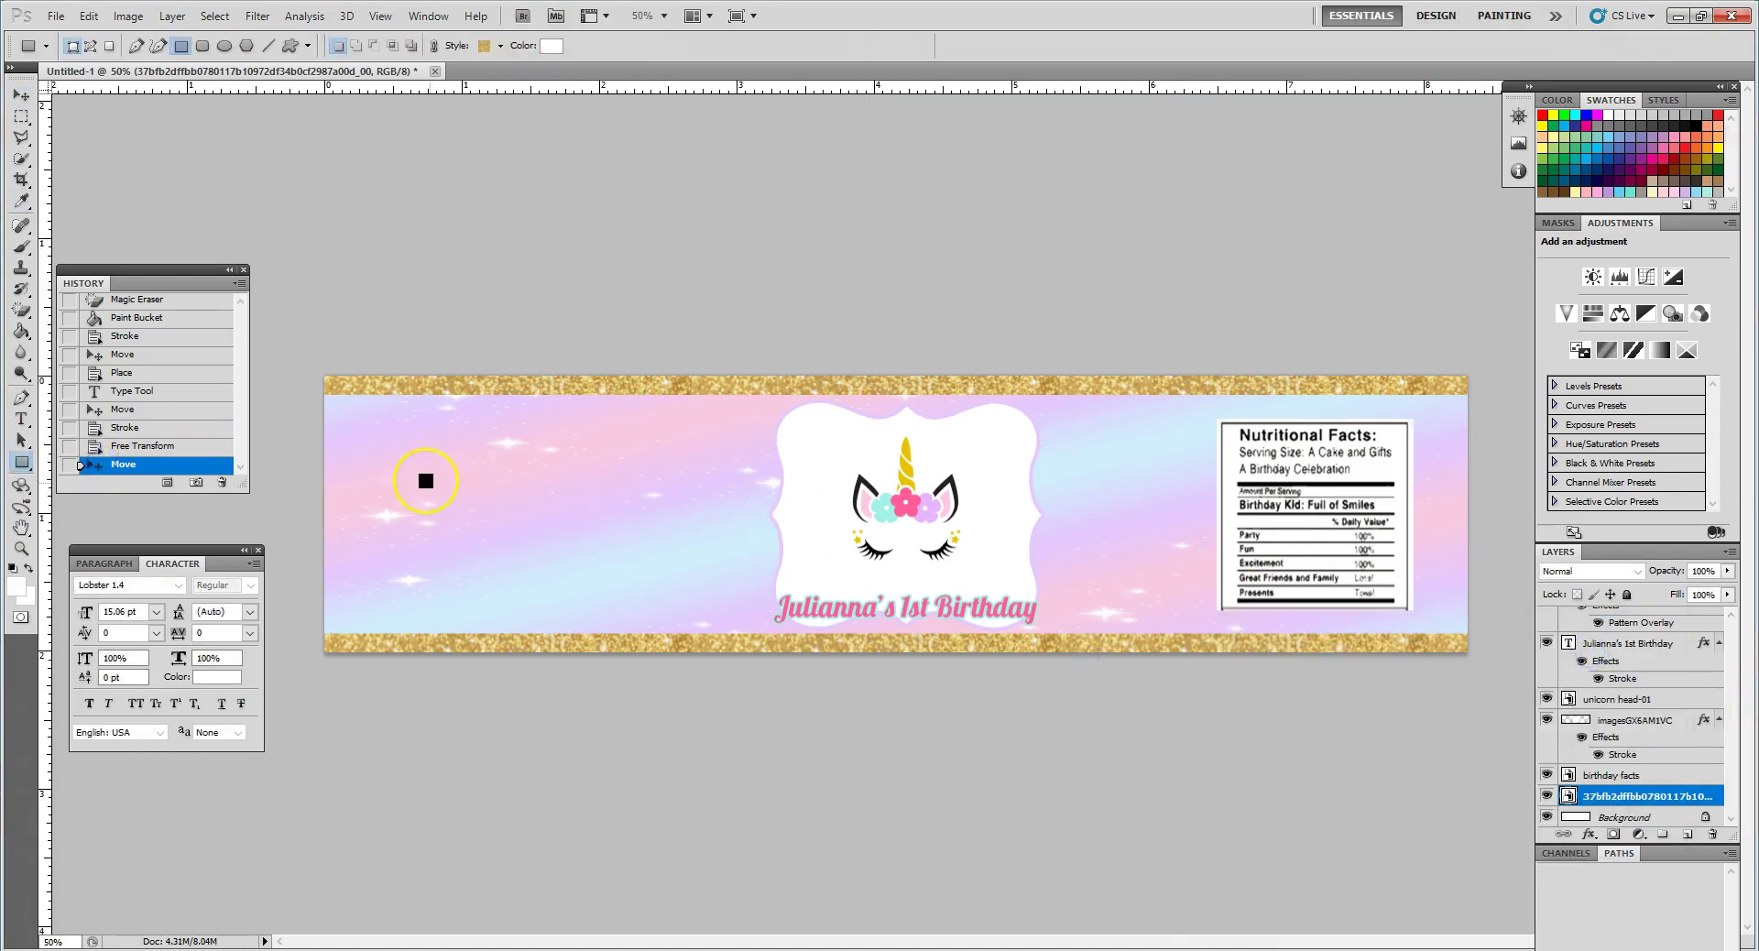
pyautogui.moveTo(404, 456); pyautogui.dragTo(574, 612)
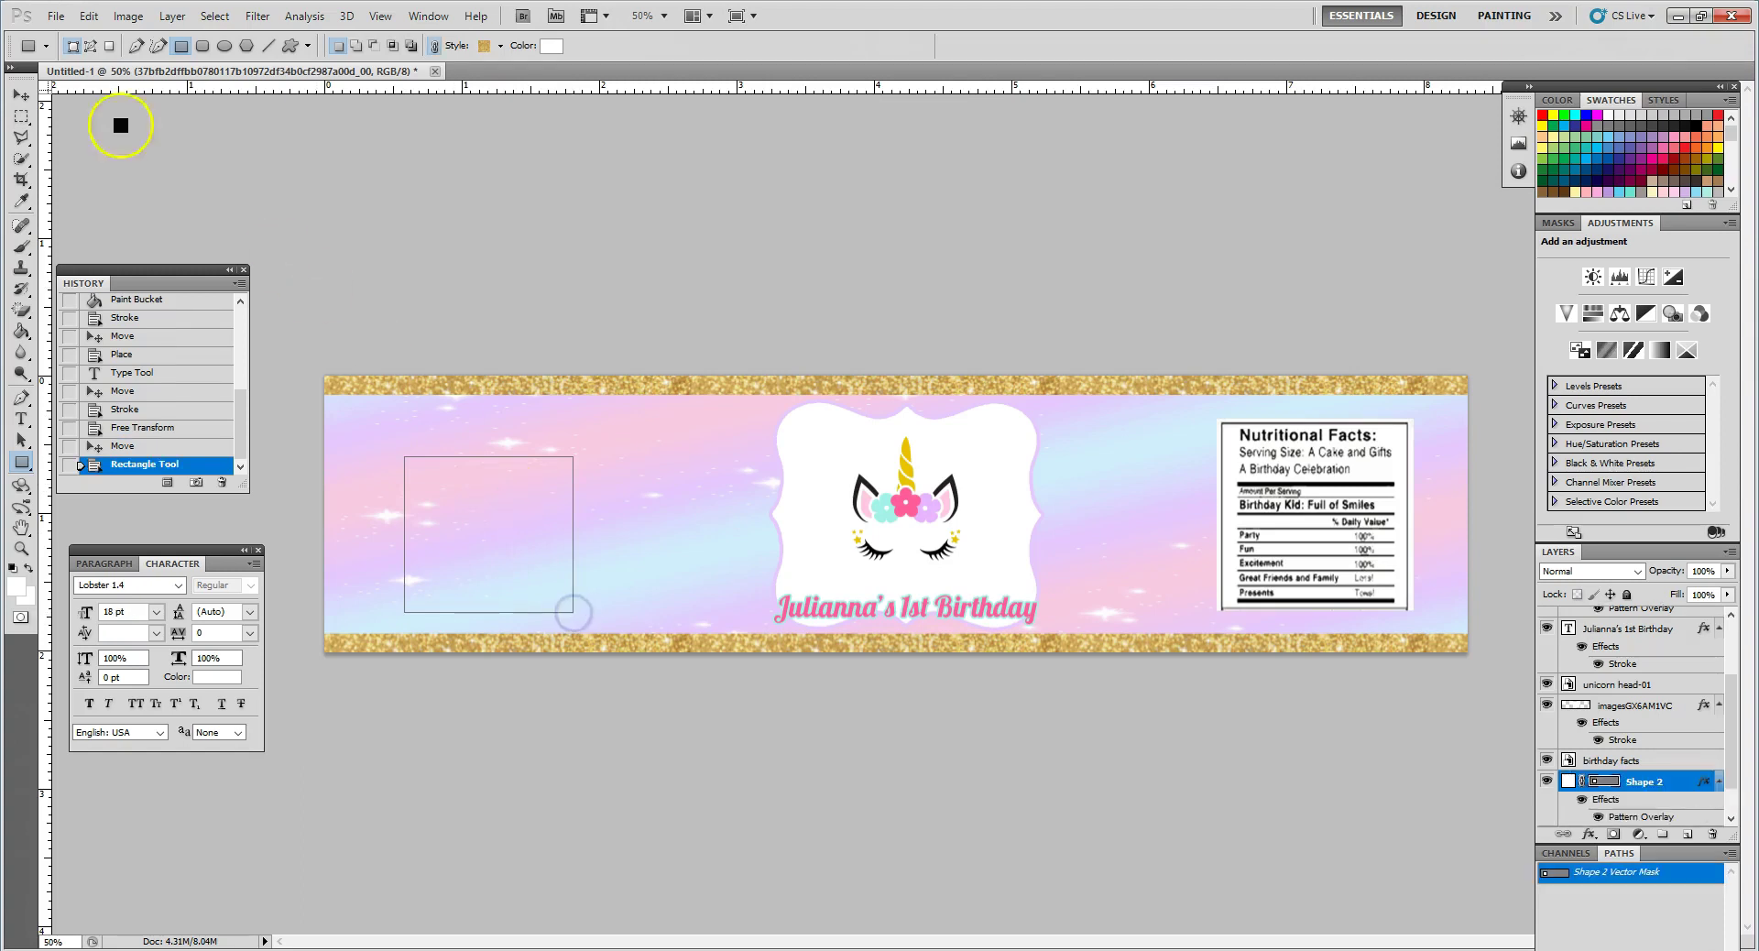
pyautogui.click(531, 519)
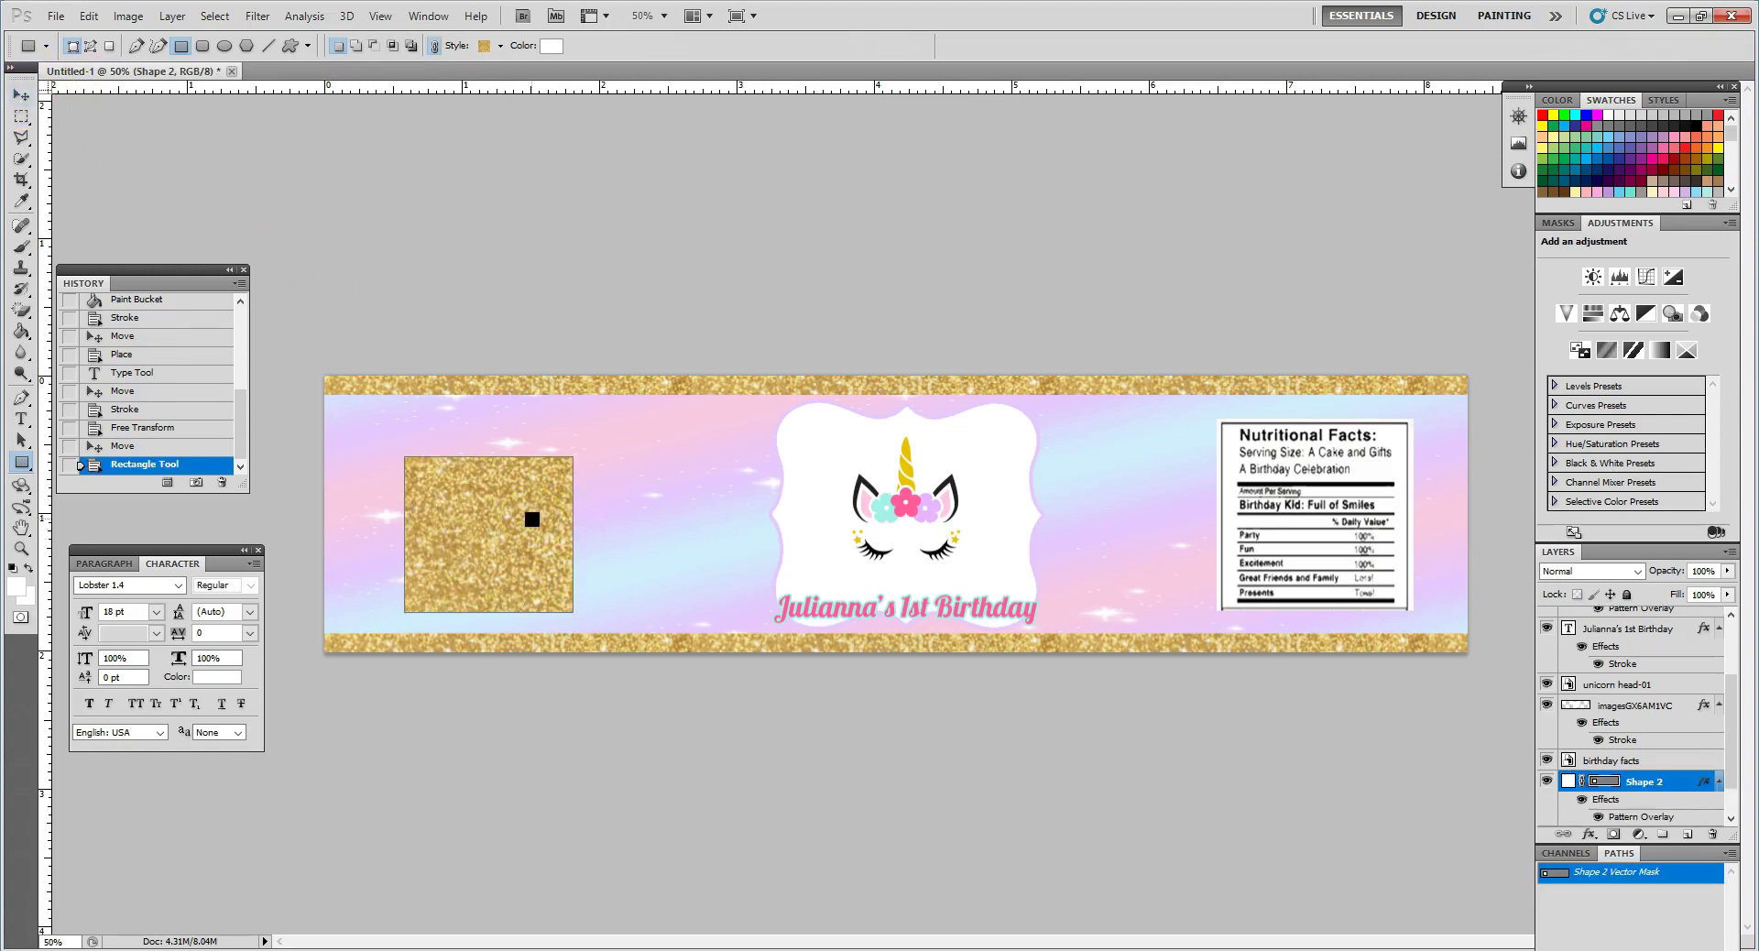
pyautogui.click(803, 681)
# Remove the glitter Pattern Overlay from the new rectangle and shift it slightly up and to the right
pyautogui.doubleClick(1678, 786)
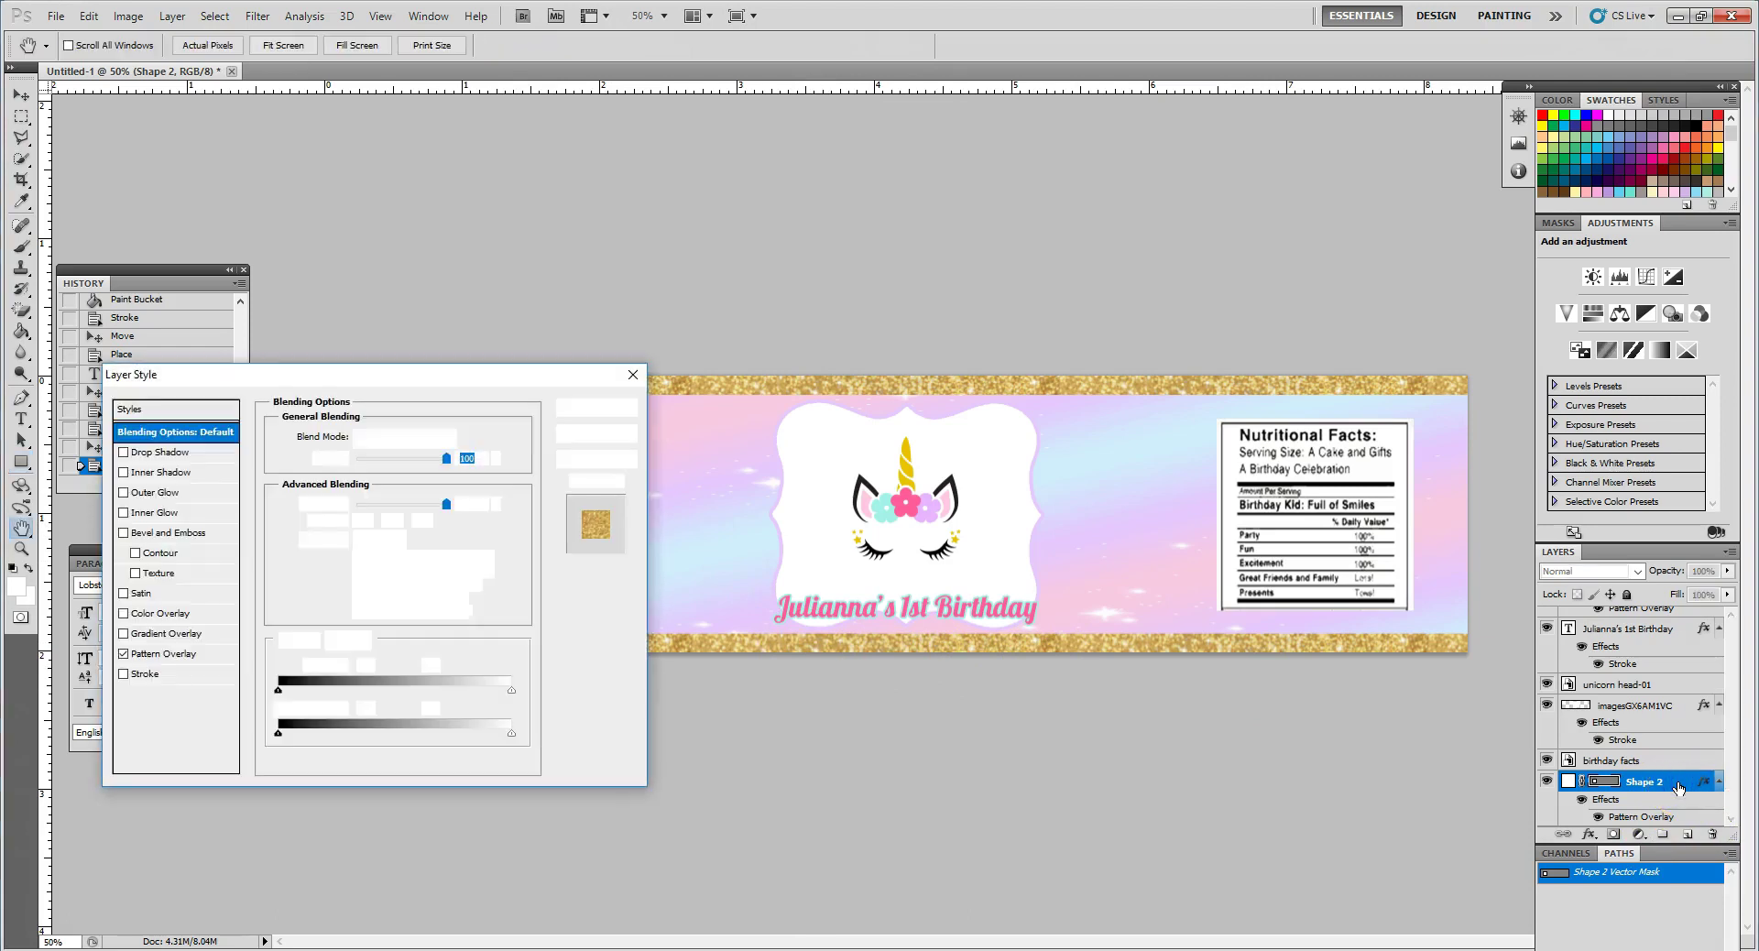
pyautogui.click(124, 655)
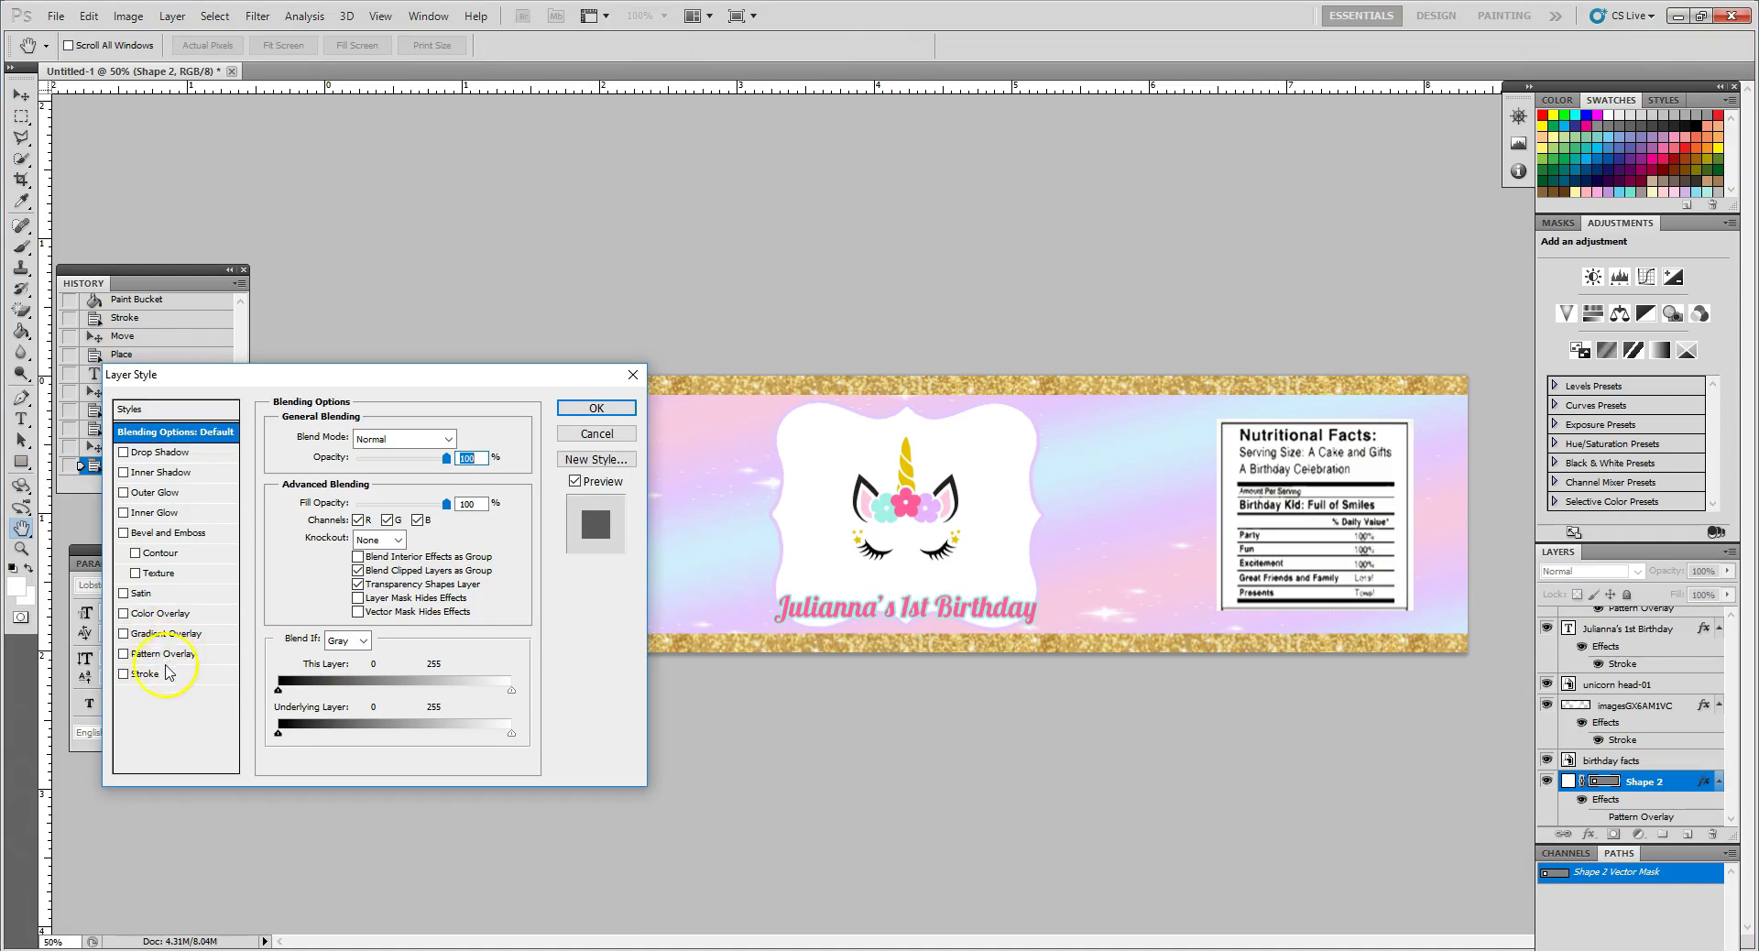
pyautogui.click(630, 409)
pyautogui.click(20, 97)
pyautogui.moveTo(463, 578); pyautogui.dragTo(476, 544)
pyautogui.click(481, 545)
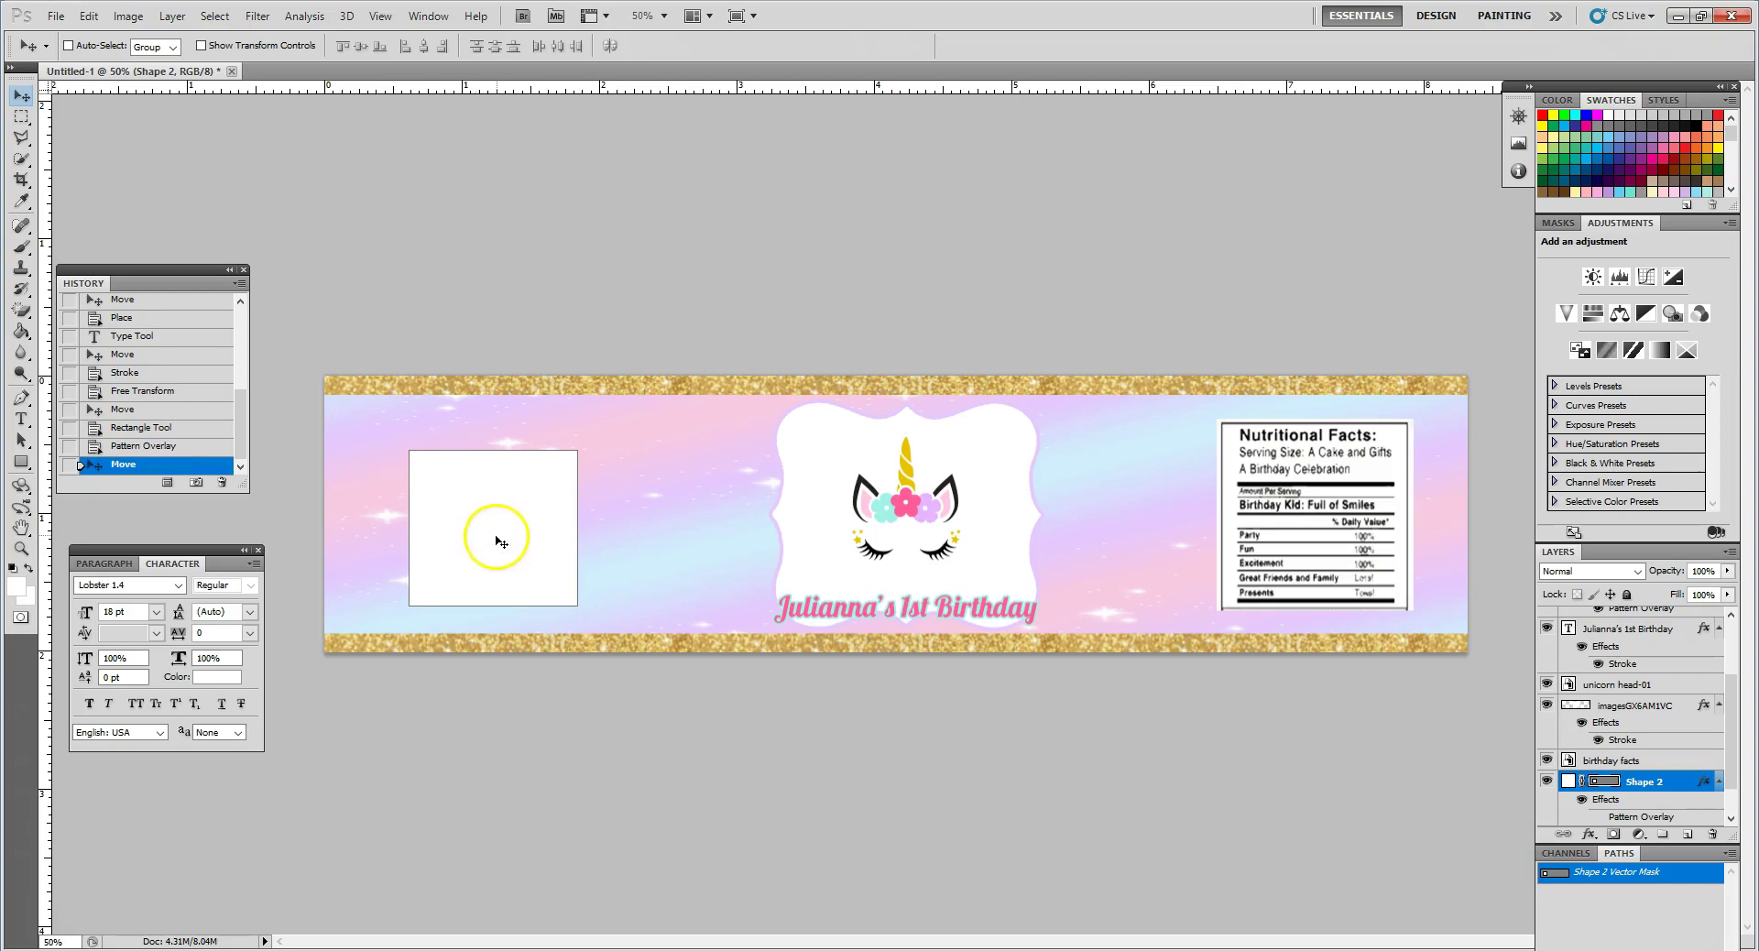
pyautogui.click(1301, 685)
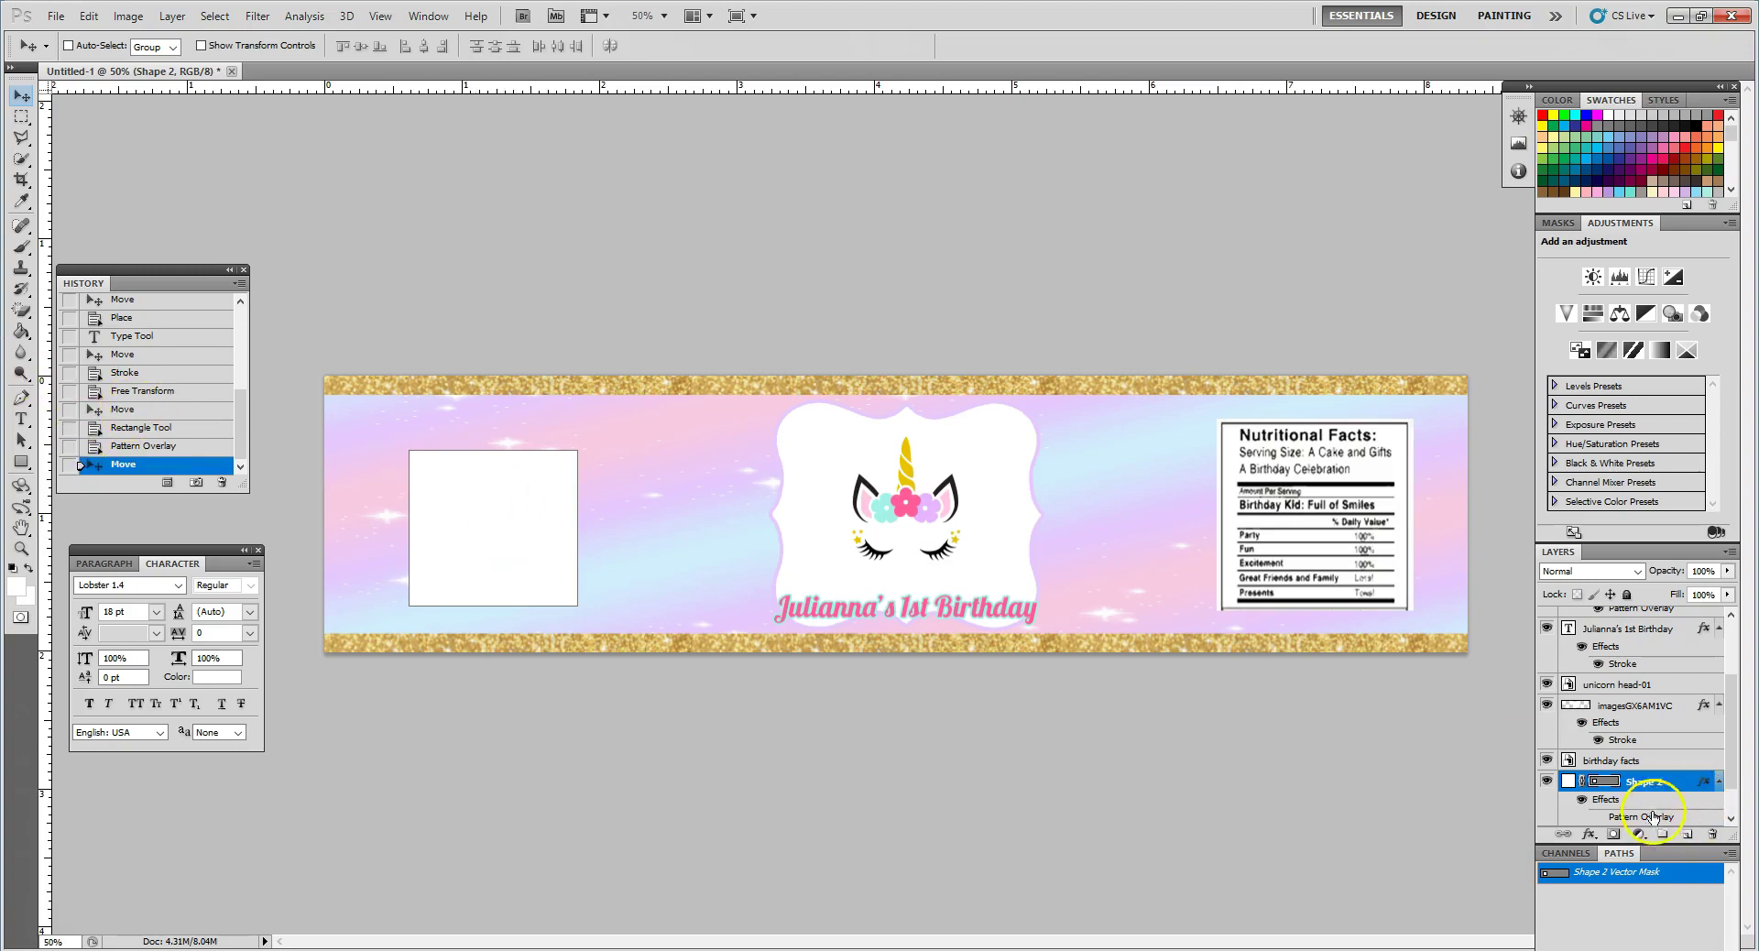
# Add the four-line centred text "Thanks / for making / this day / magical" in Lobster 1.4, 18 pt, pink ff5c98 sampled from the unicorn's flower
pyautogui.scroll(-1, 1649, 814)
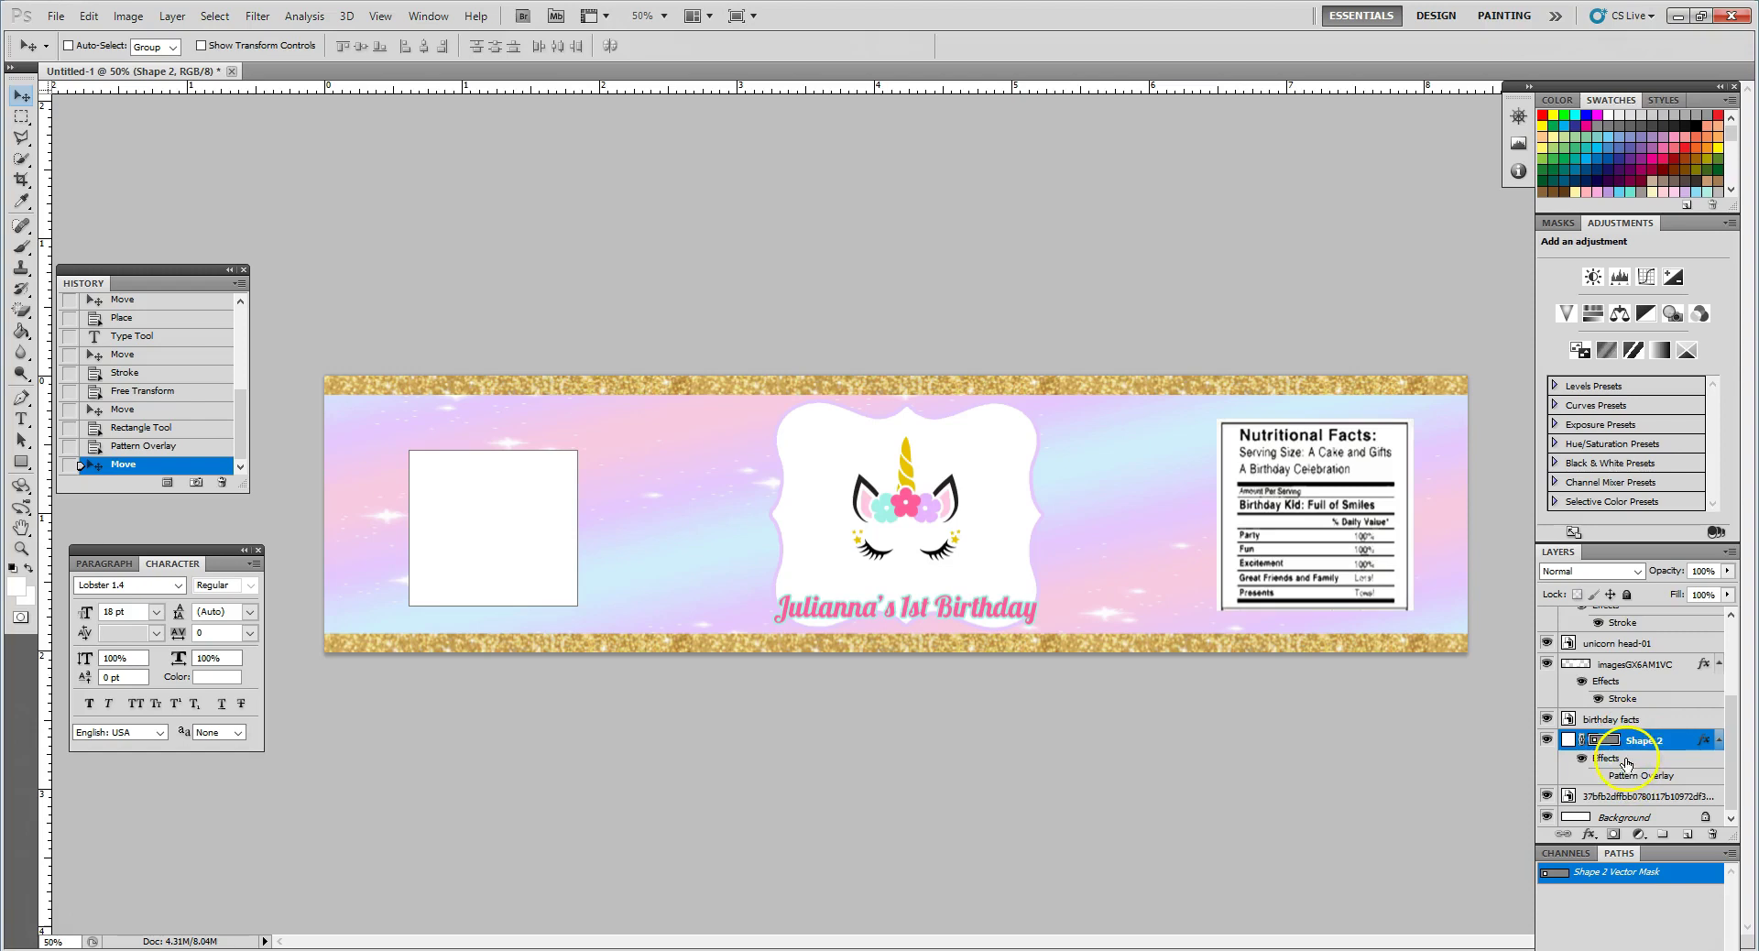
pyautogui.click(1620, 798)
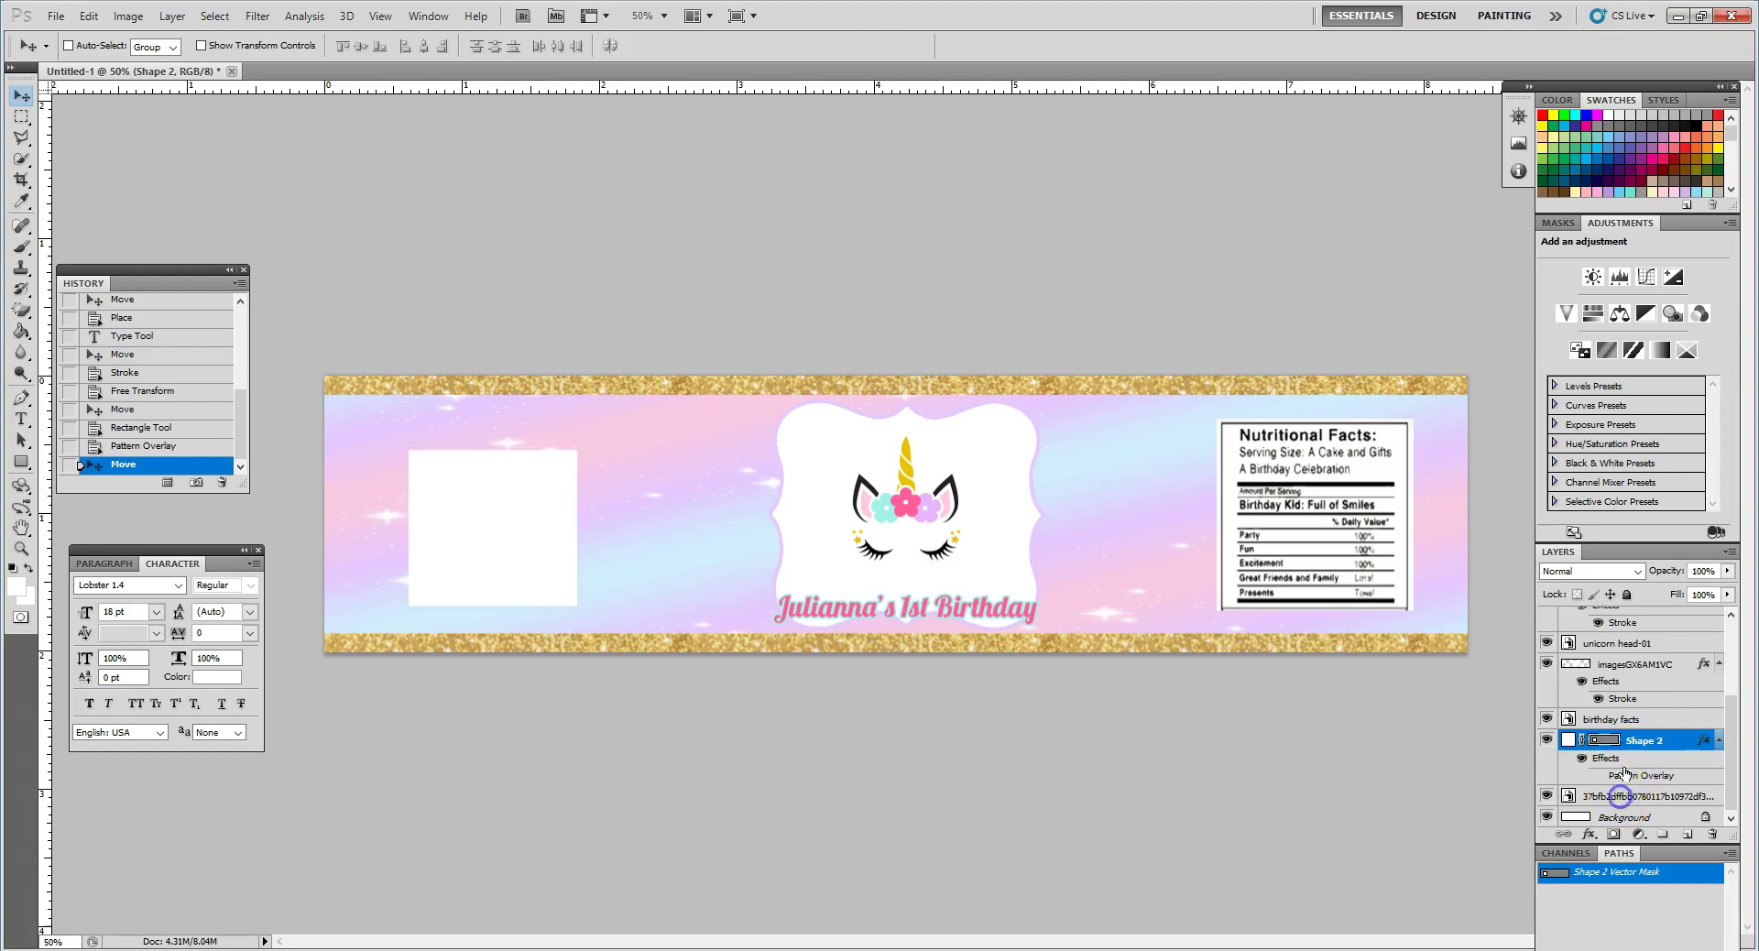
pyautogui.click(22, 419)
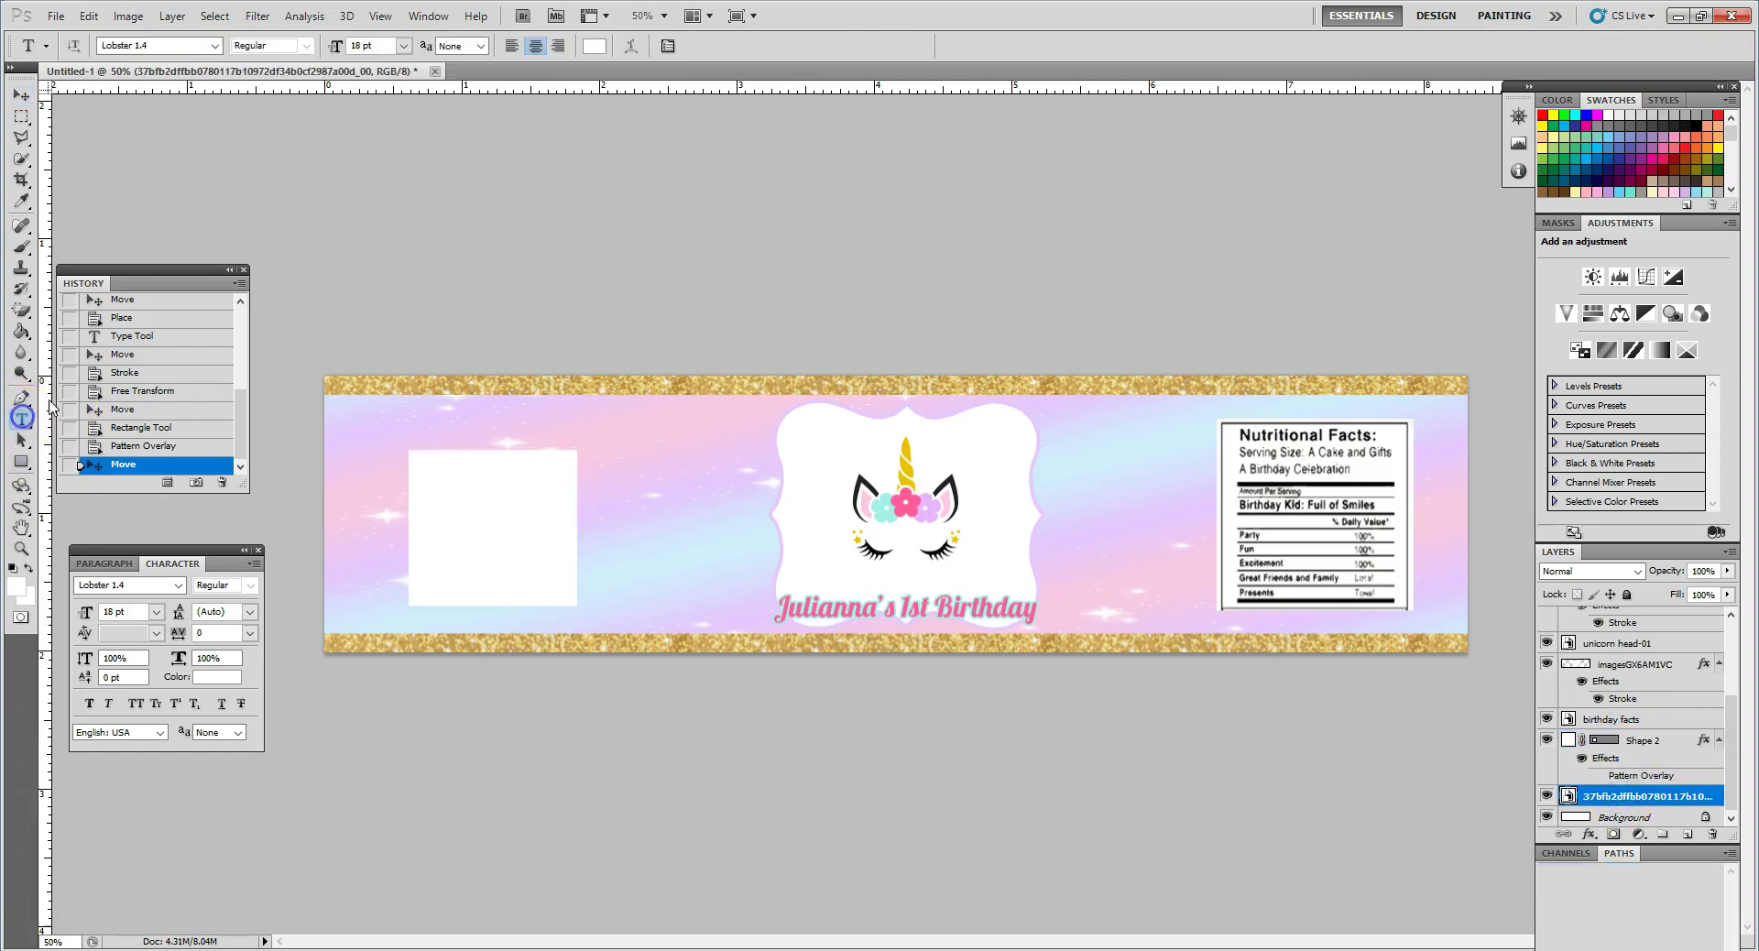
pyautogui.click(594, 47)
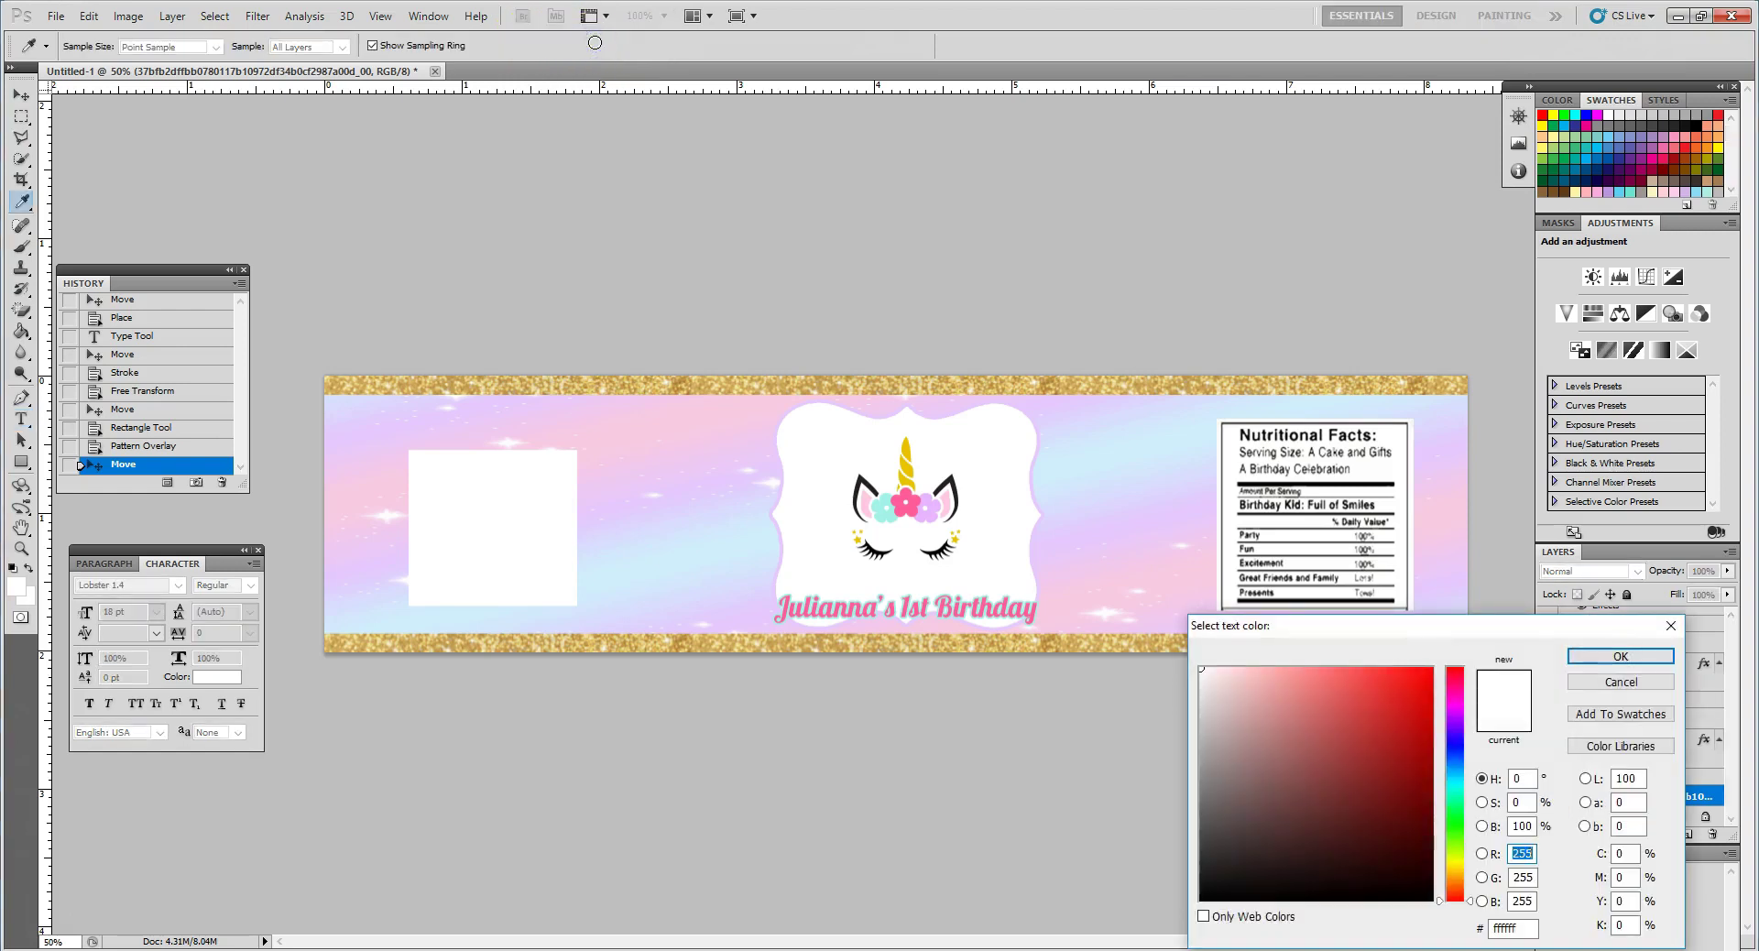
pyautogui.click(907, 506)
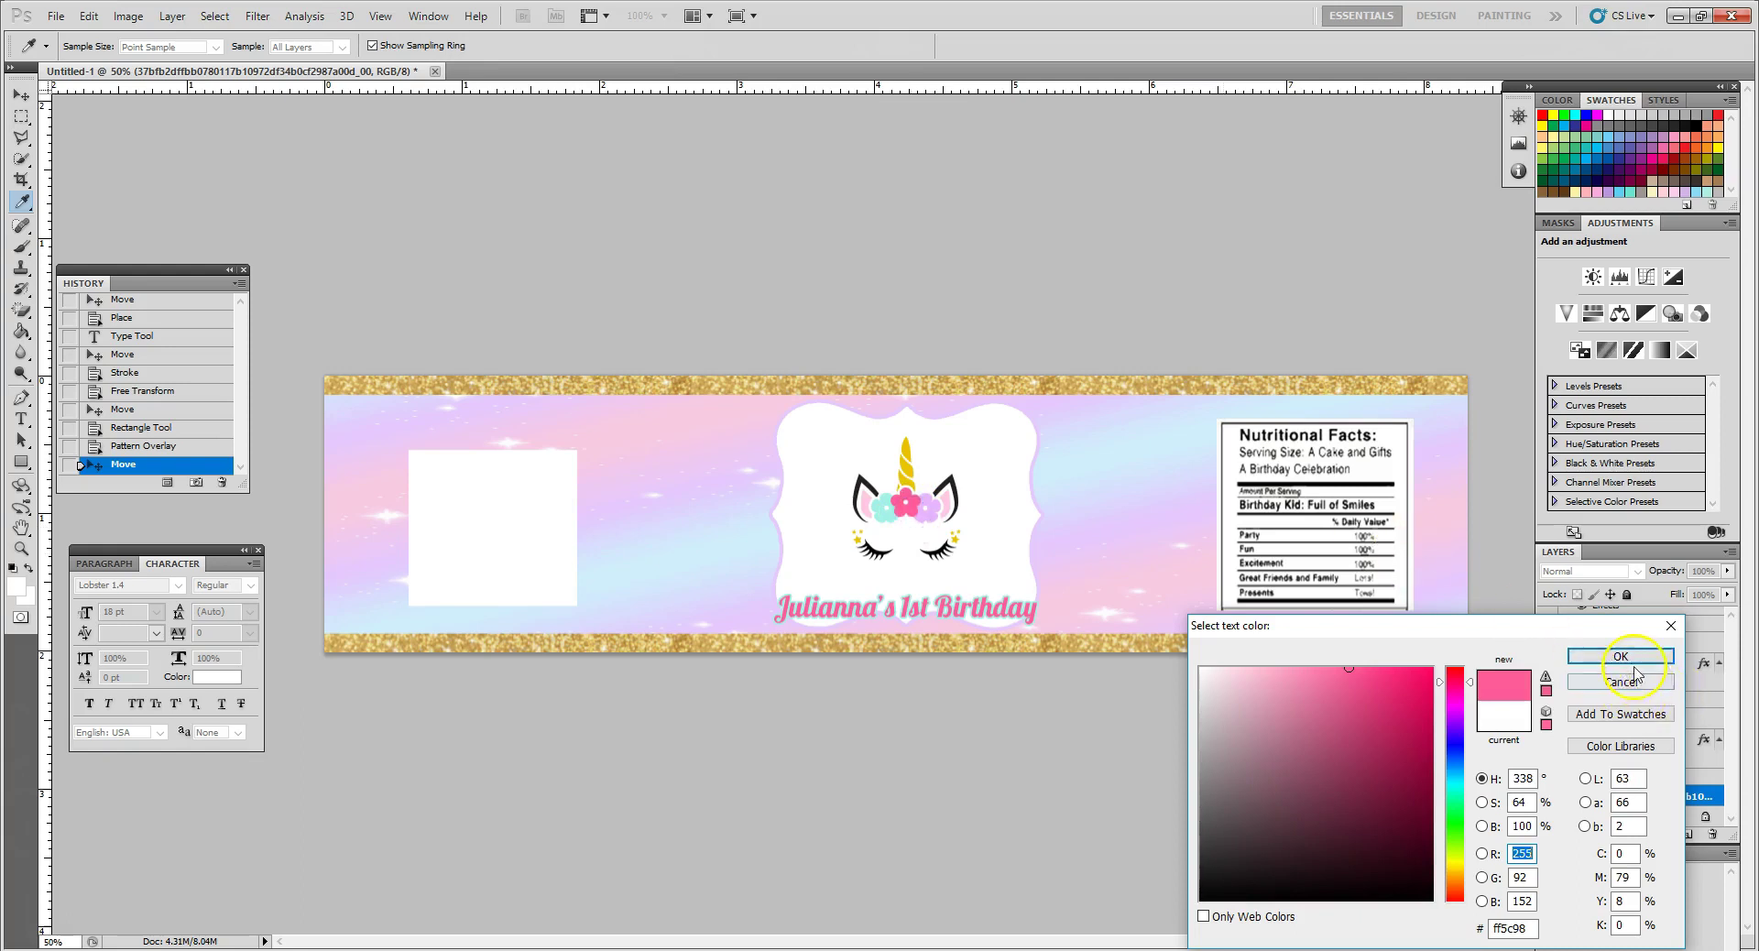
pyautogui.click(1616, 658)
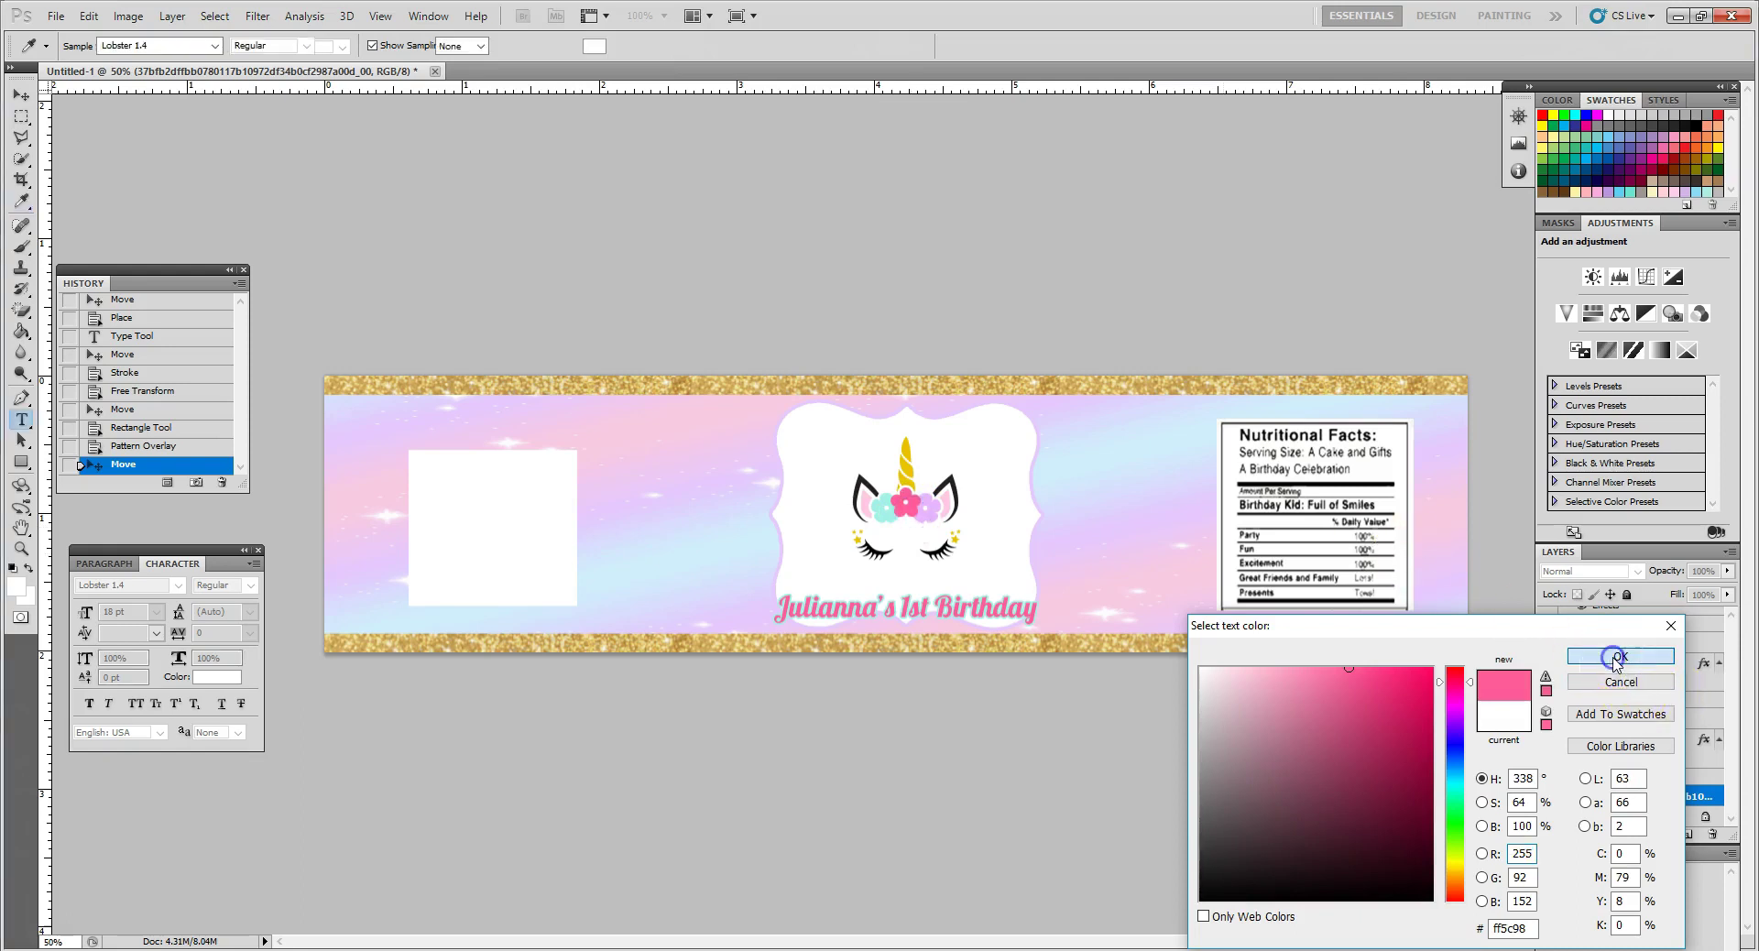
pyautogui.click(565, 431)
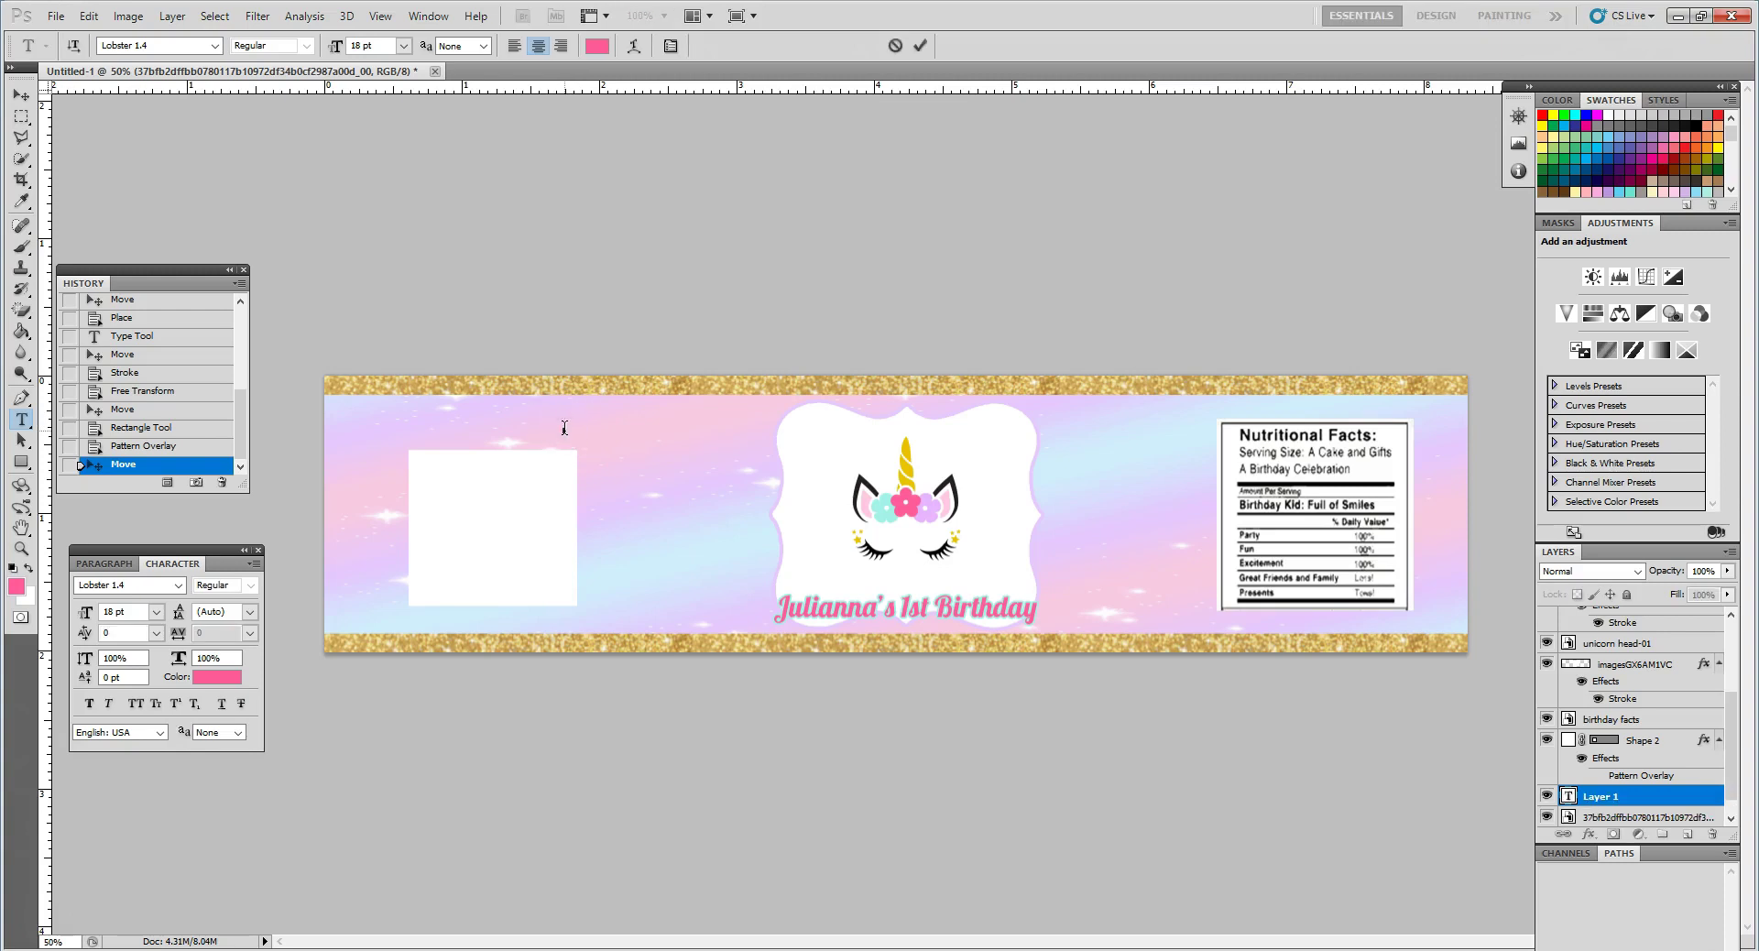
pyautogui.write('Thanks k')
pyautogui.write('ing')
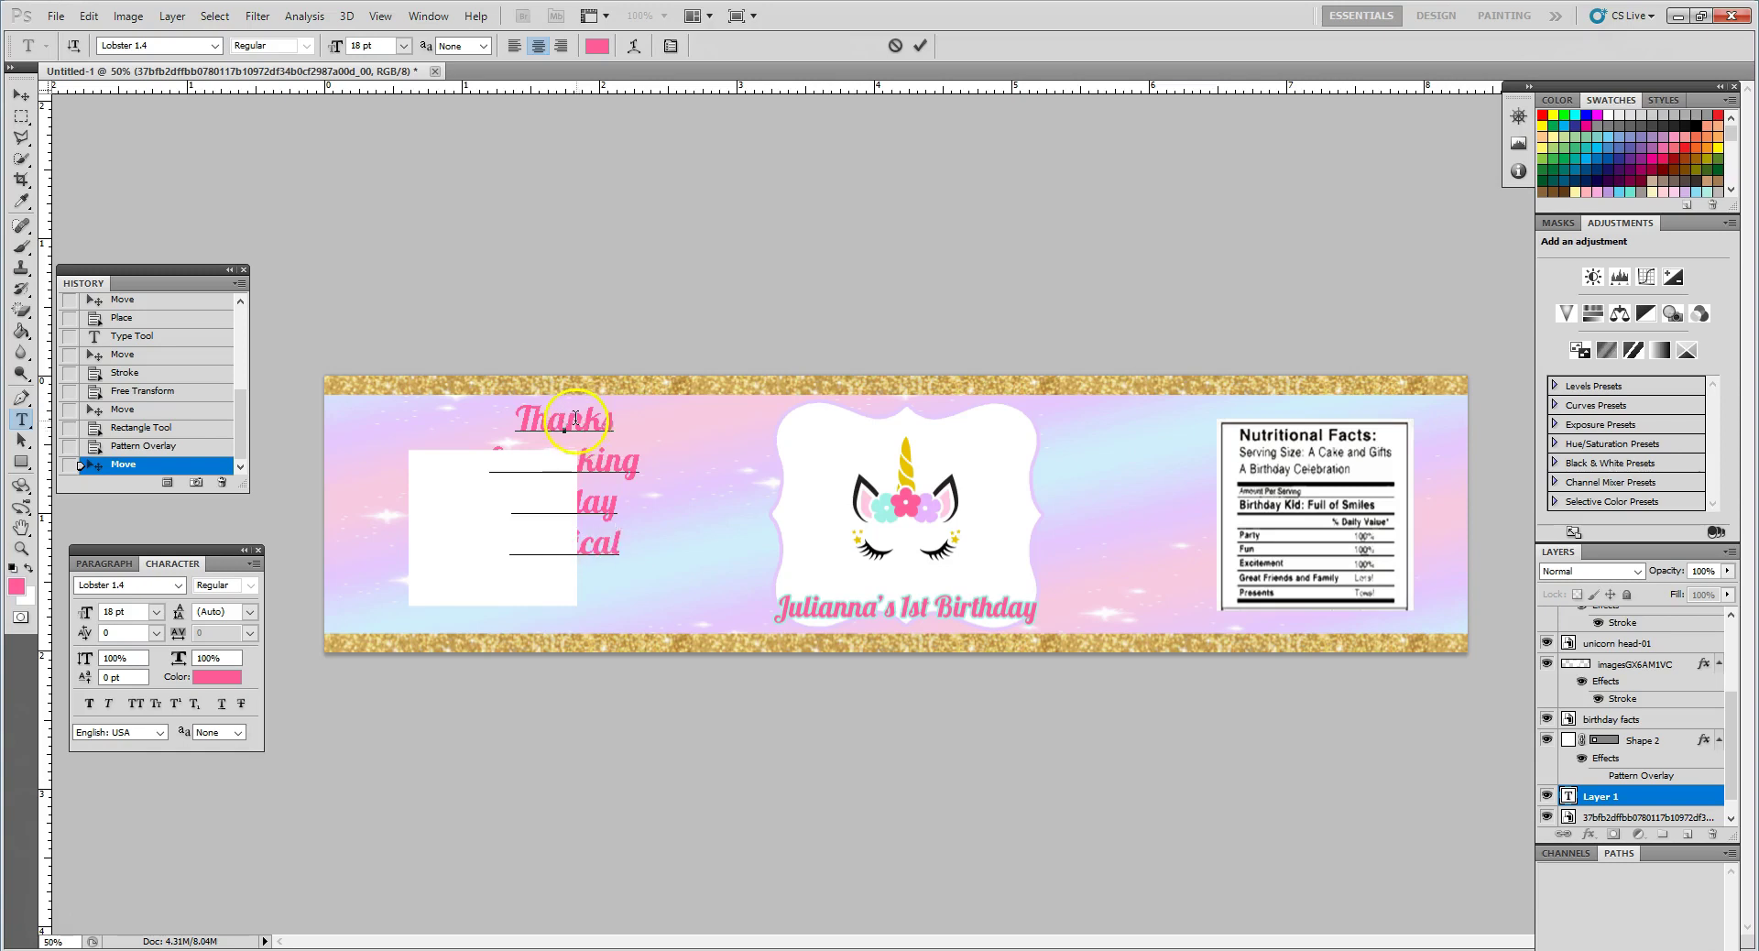
# Bring the thank-you text layer in front of the white rectangle and position the text over the rectangle
pyautogui.click(20, 98)
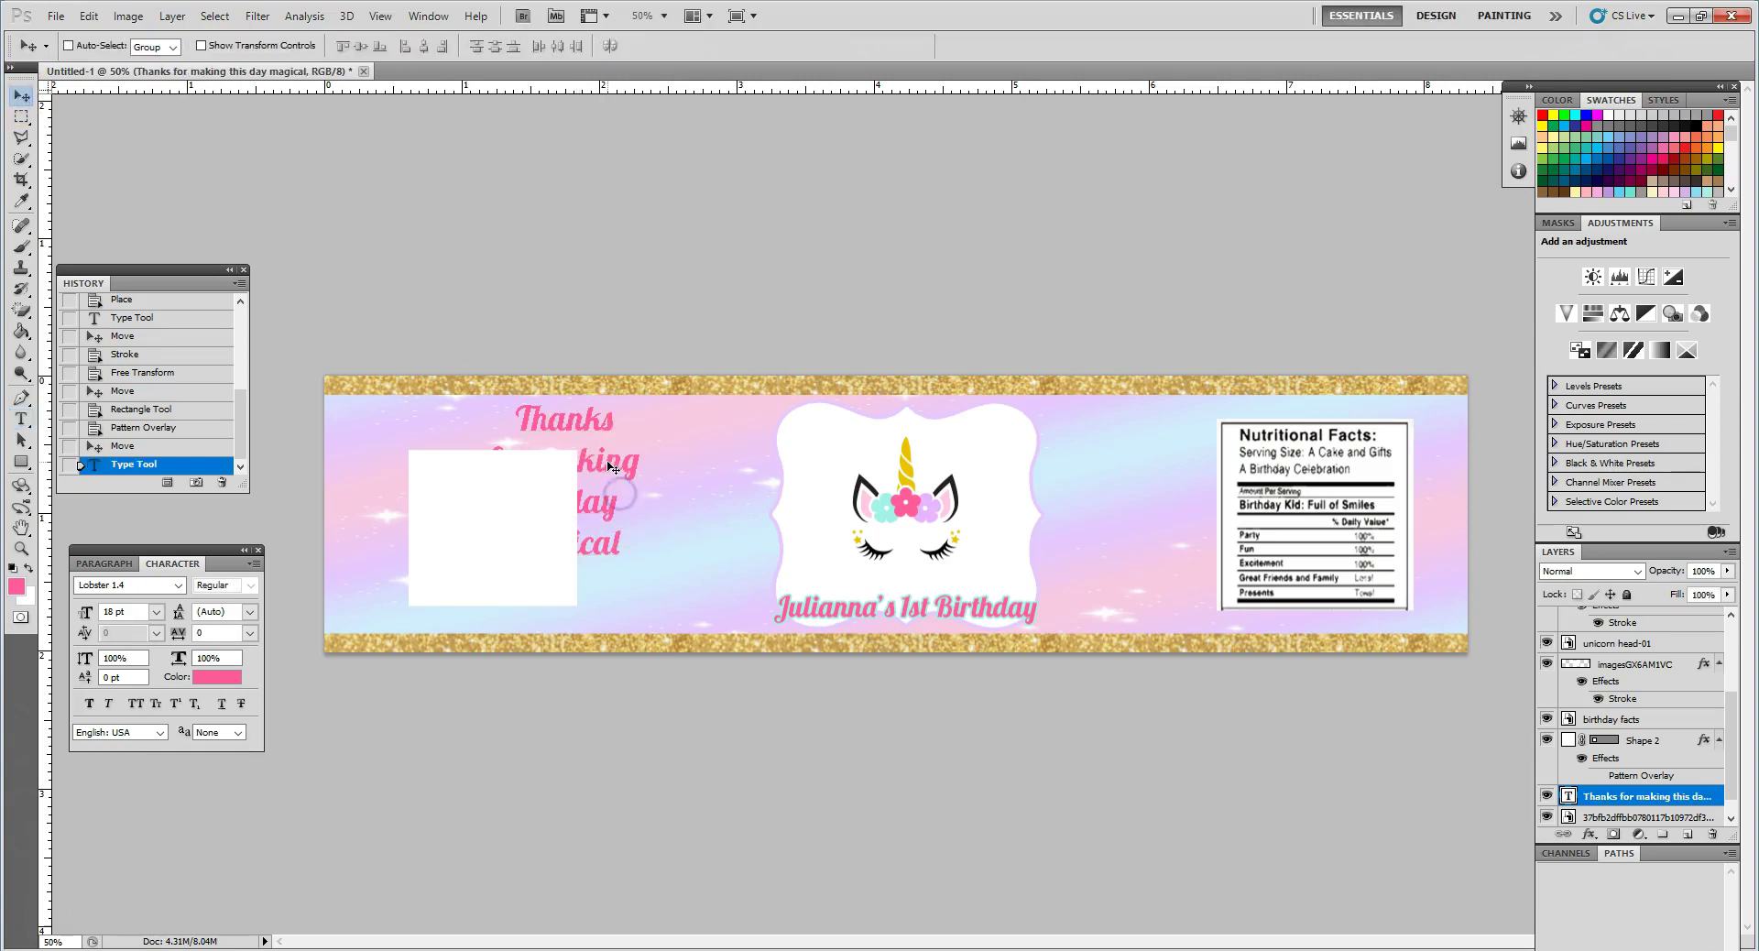
pyautogui.moveTo(565, 516); pyautogui.dragTo(625, 466)
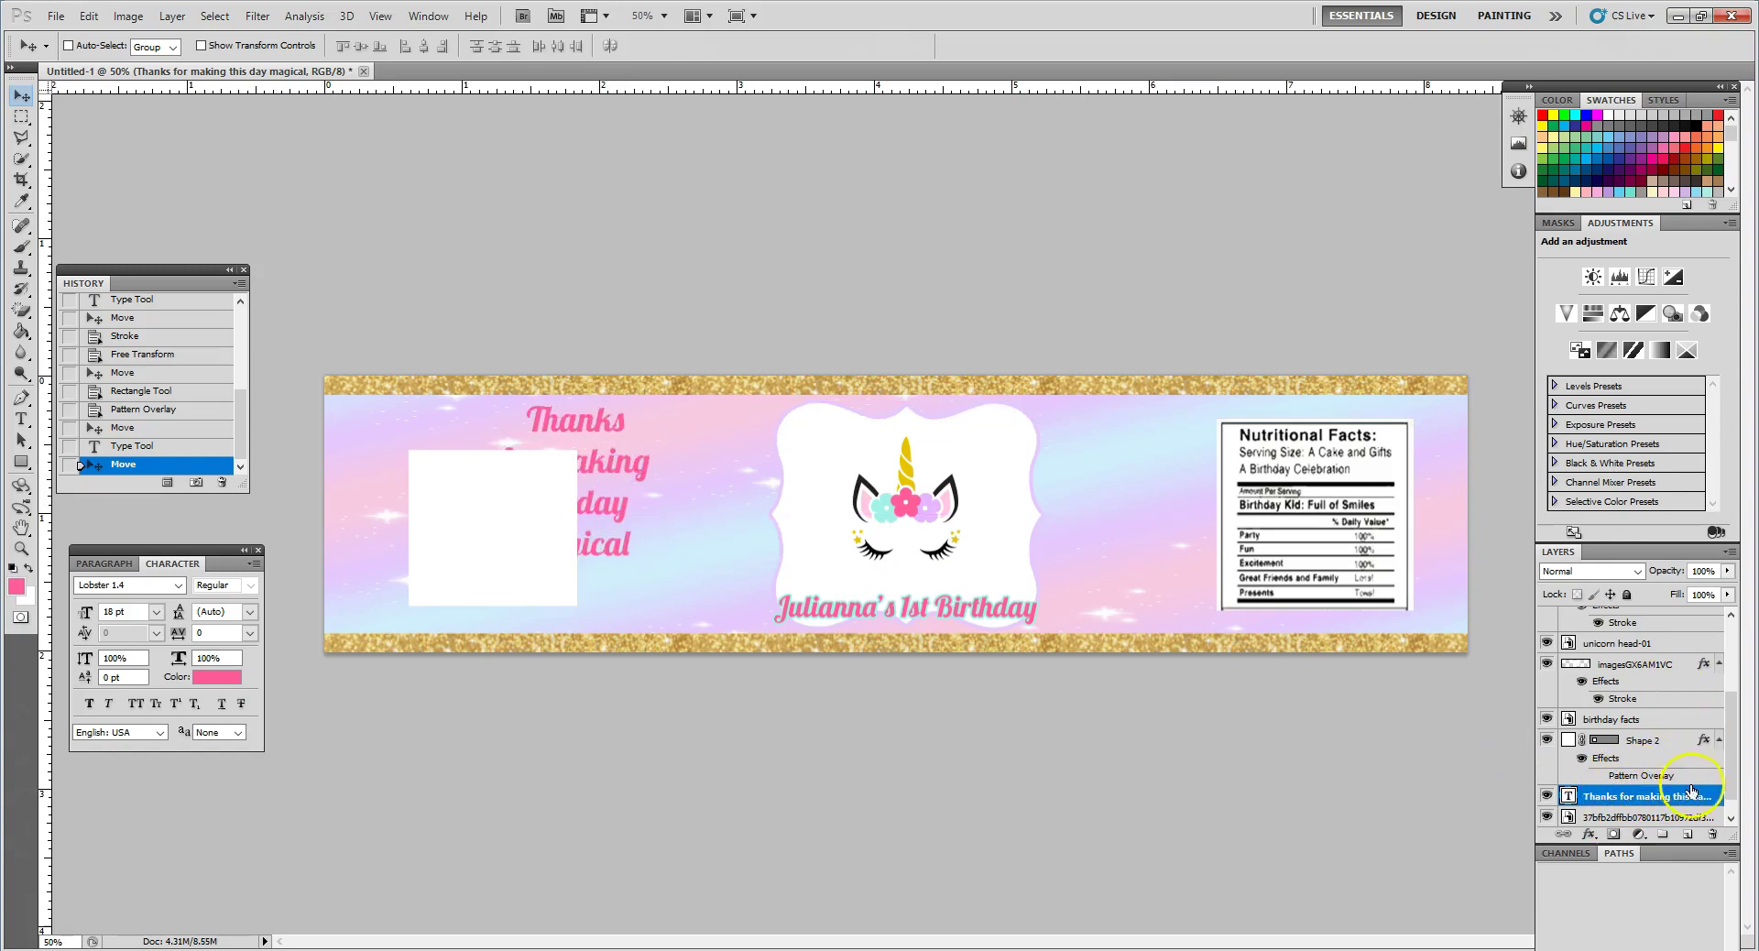
pyautogui.moveTo(1665, 796); pyautogui.dragTo(1656, 735)
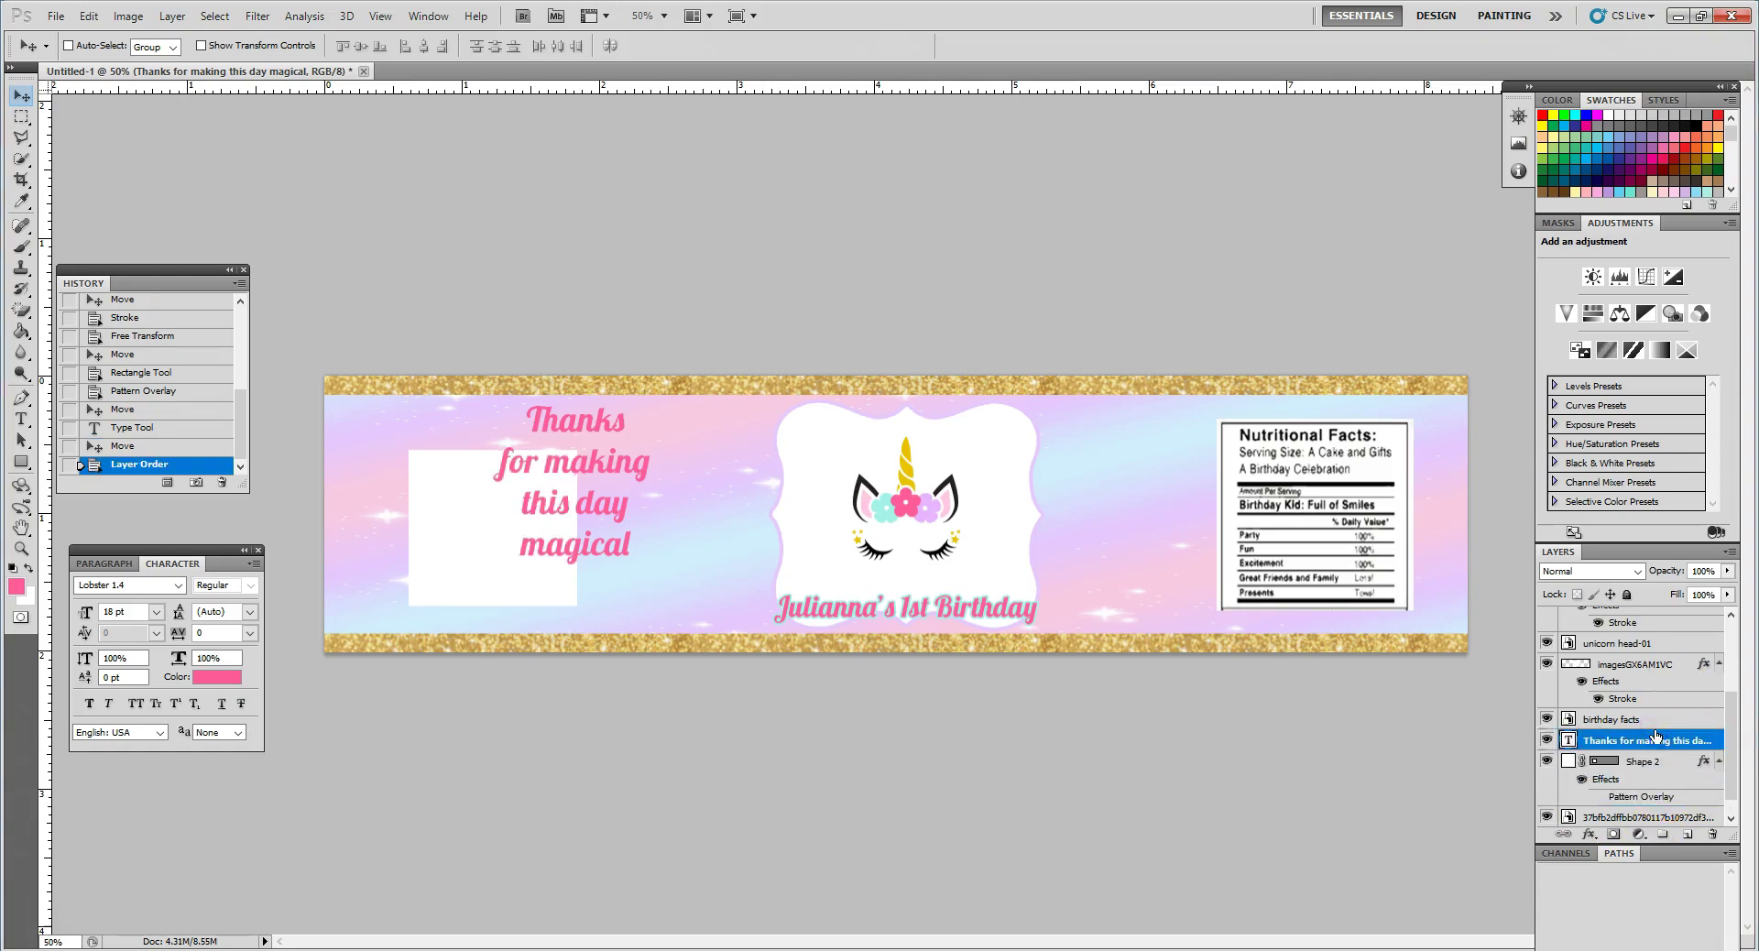
pyautogui.moveTo(641, 469); pyautogui.dragTo(569, 505)
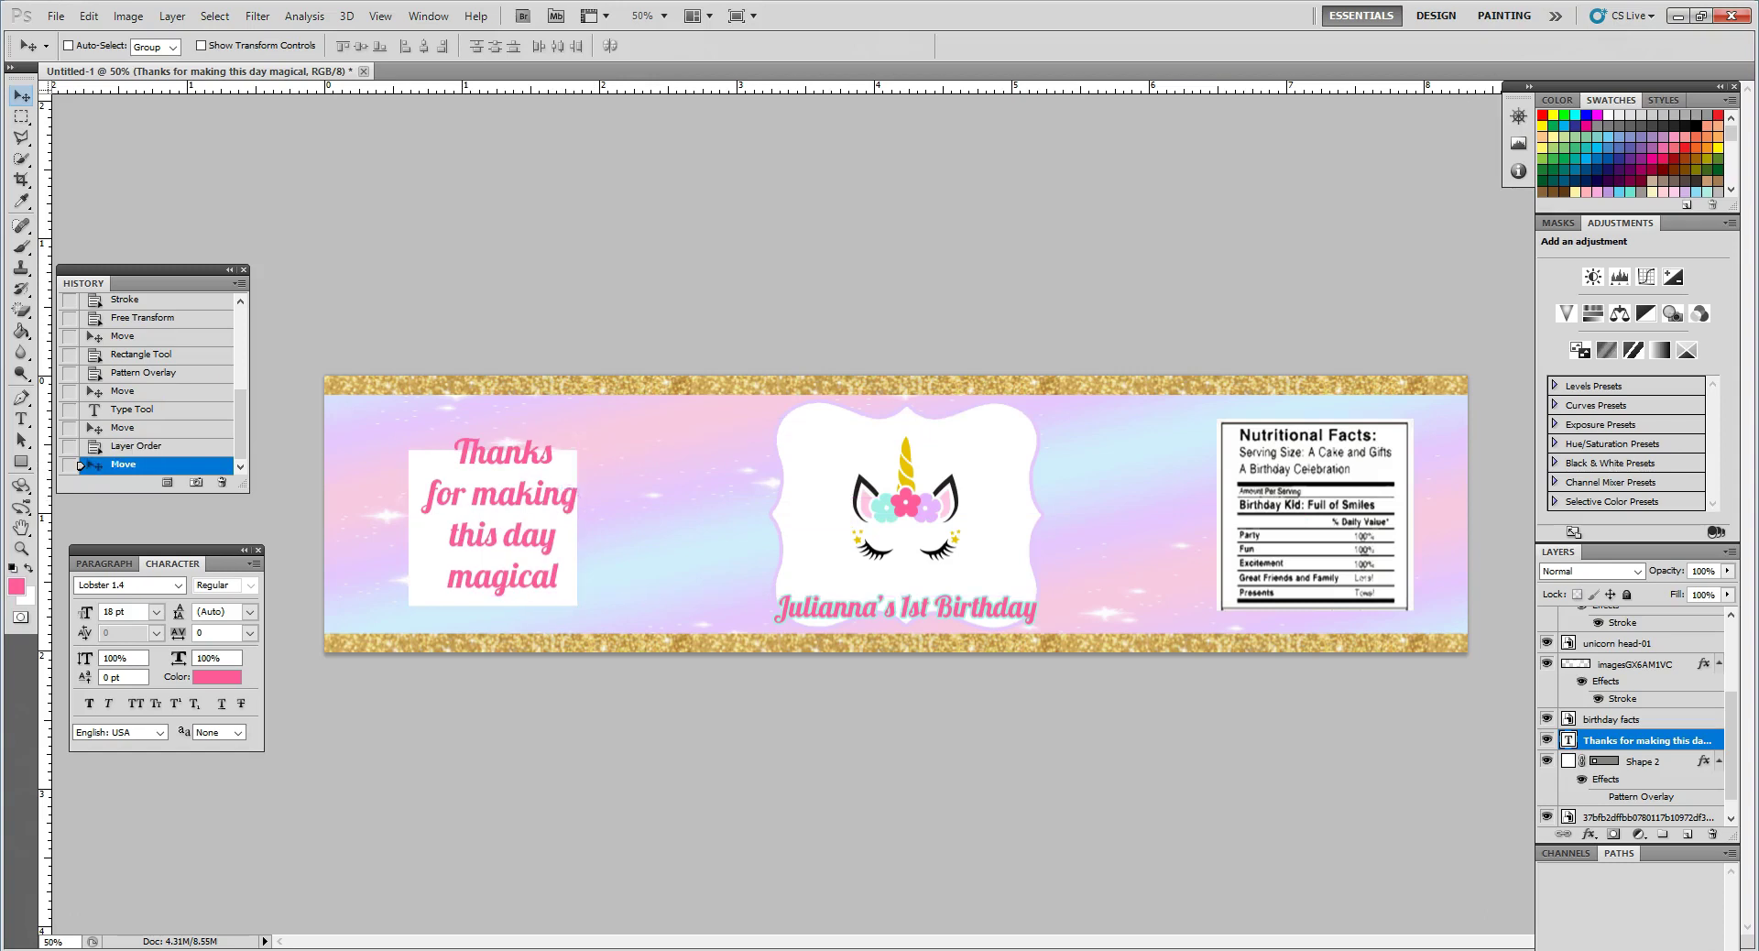
# Reduce the thank-you text to 14 pt and move it so it sits within the white rectangle
pyautogui.click(25, 422)
pyautogui.moveTo(453, 451); pyautogui.dragTo(577, 603)
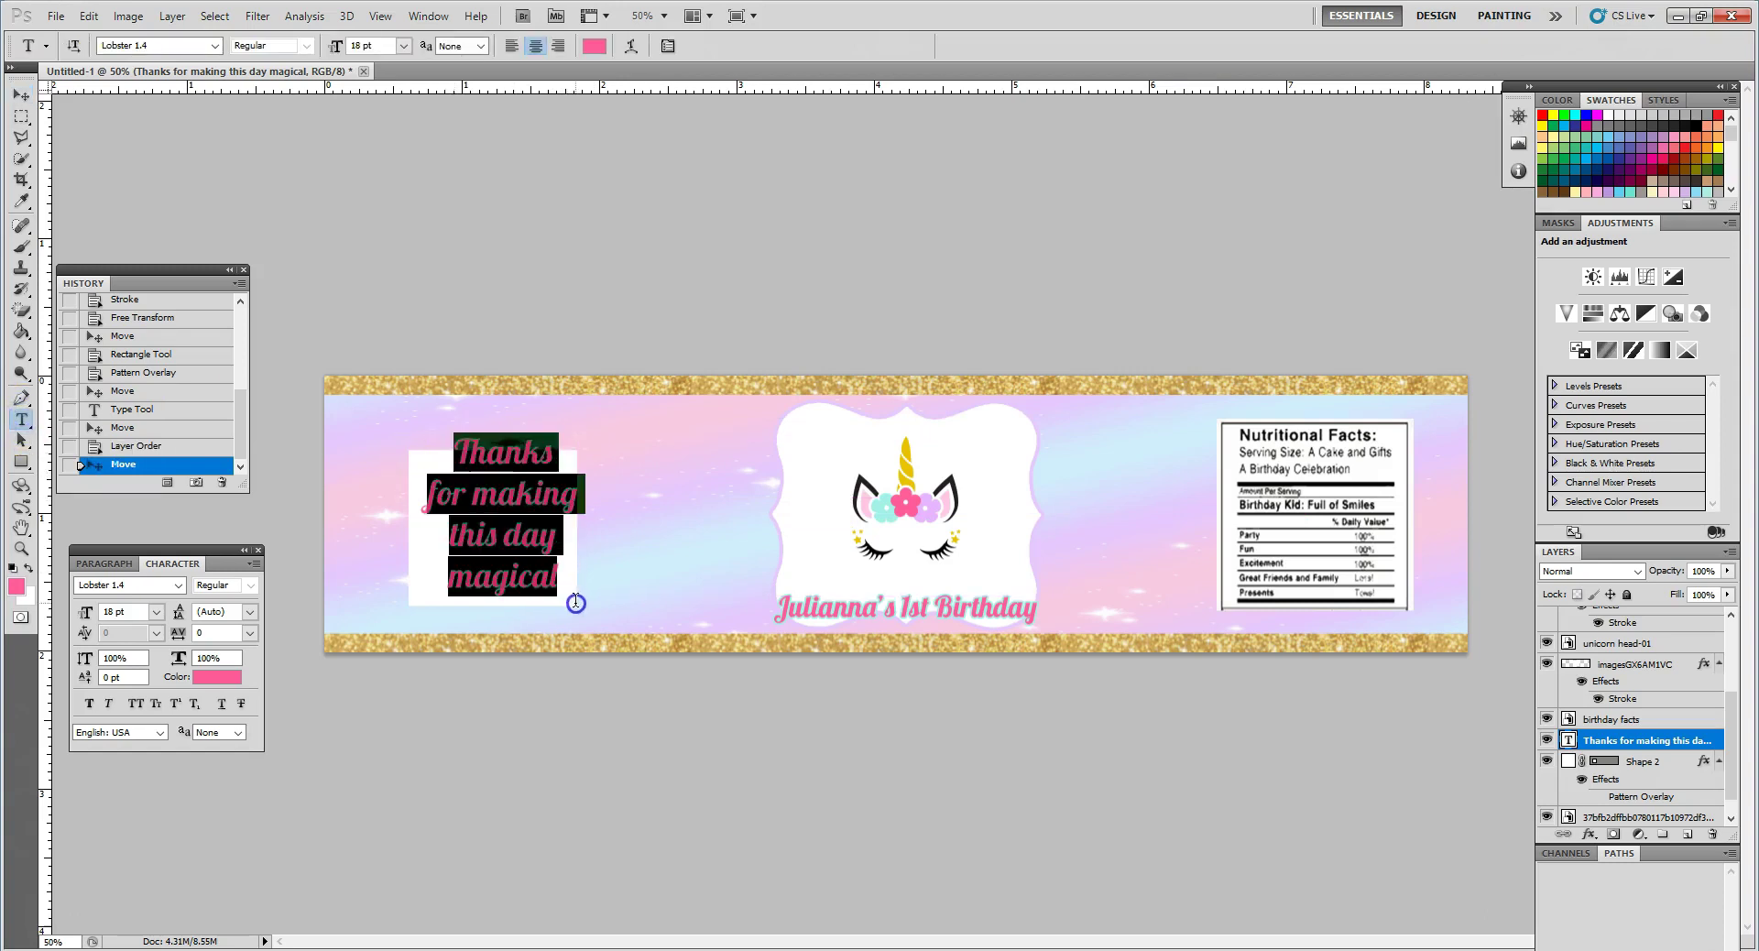
pyautogui.click(404, 46)
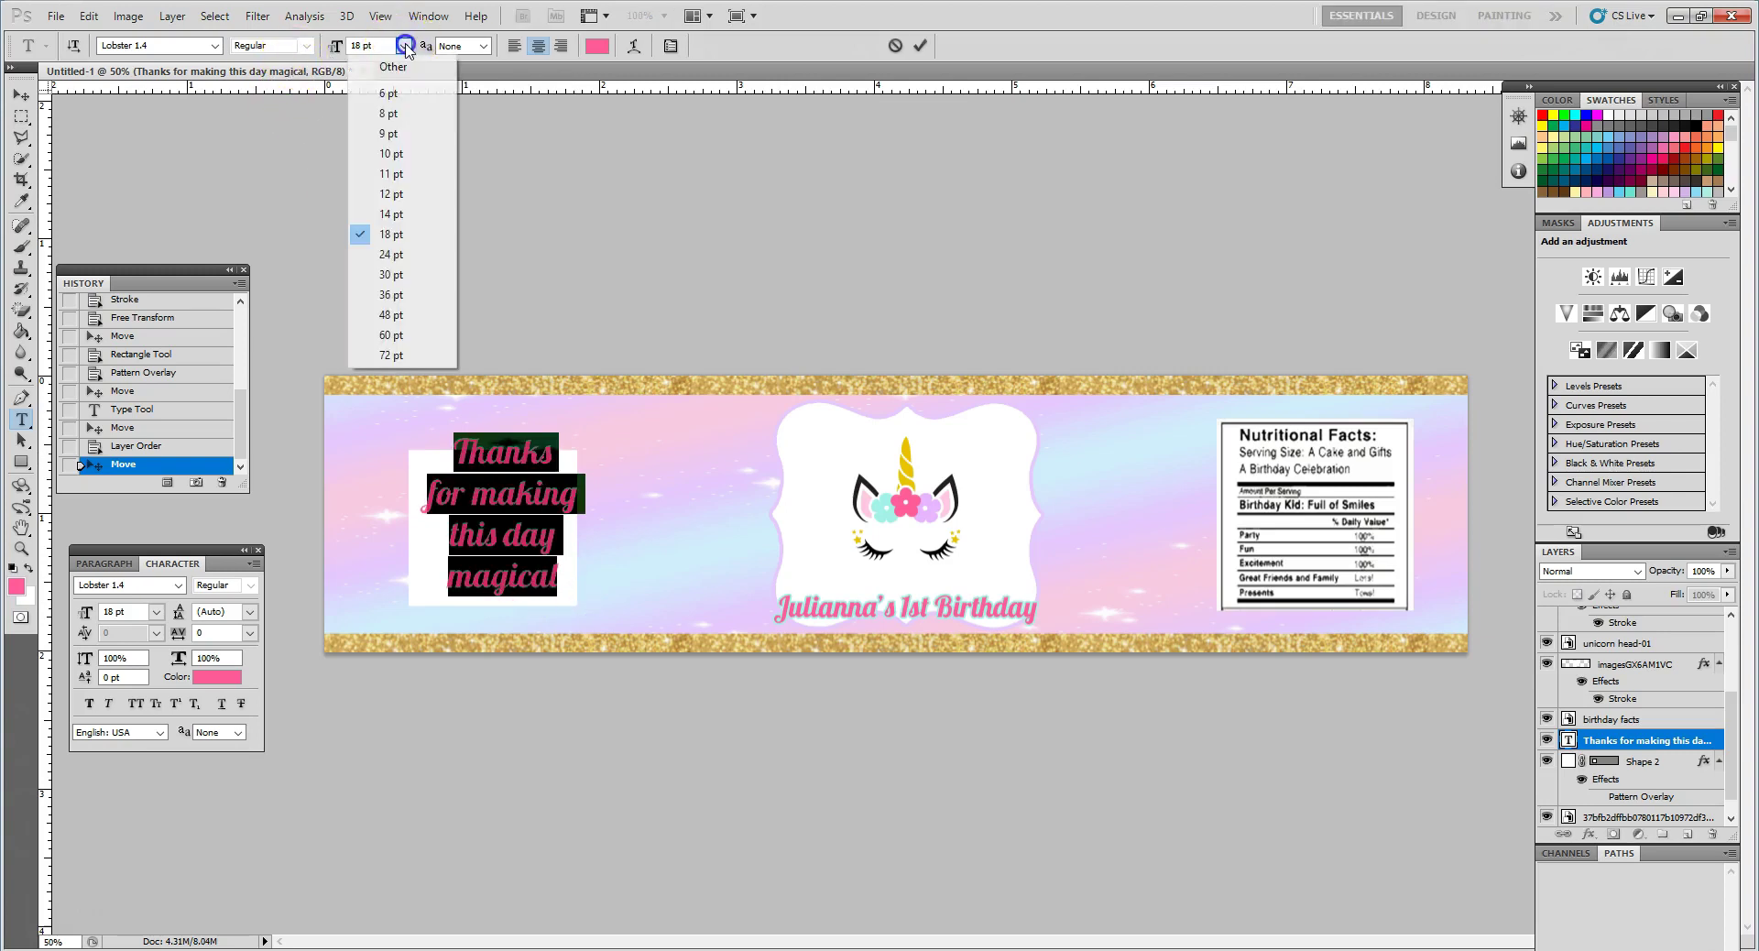
pyautogui.click(389, 213)
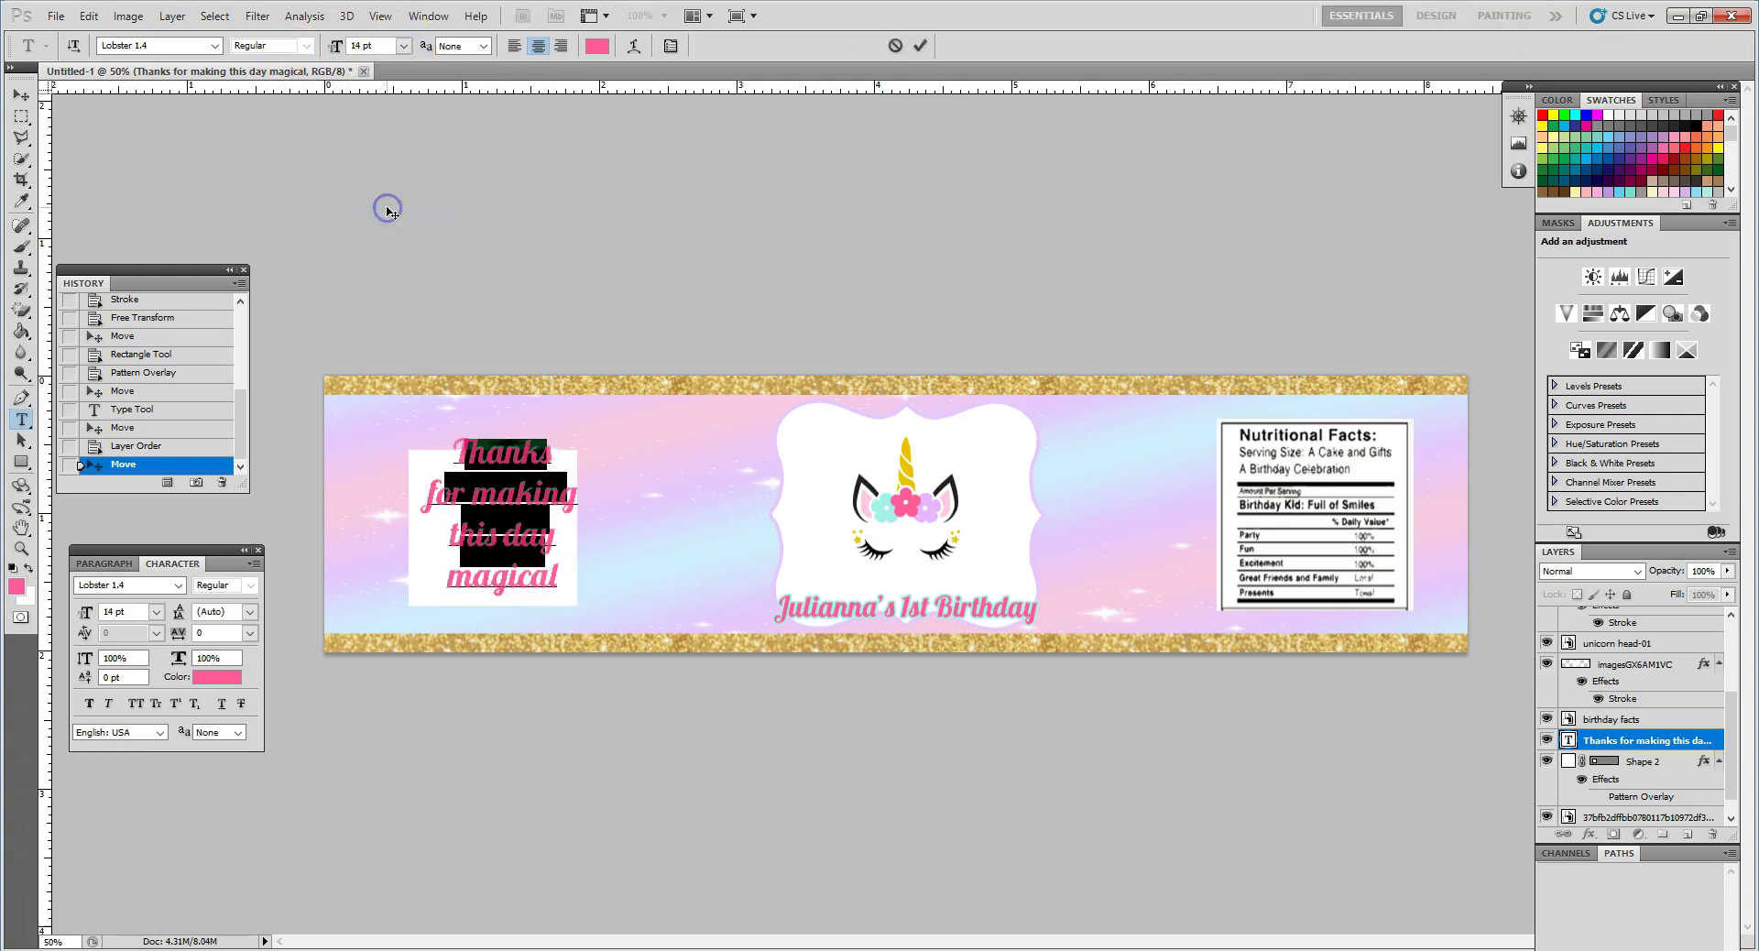
pyautogui.click(22, 94)
pyautogui.moveTo(490, 513); pyautogui.dragTo(484, 536)
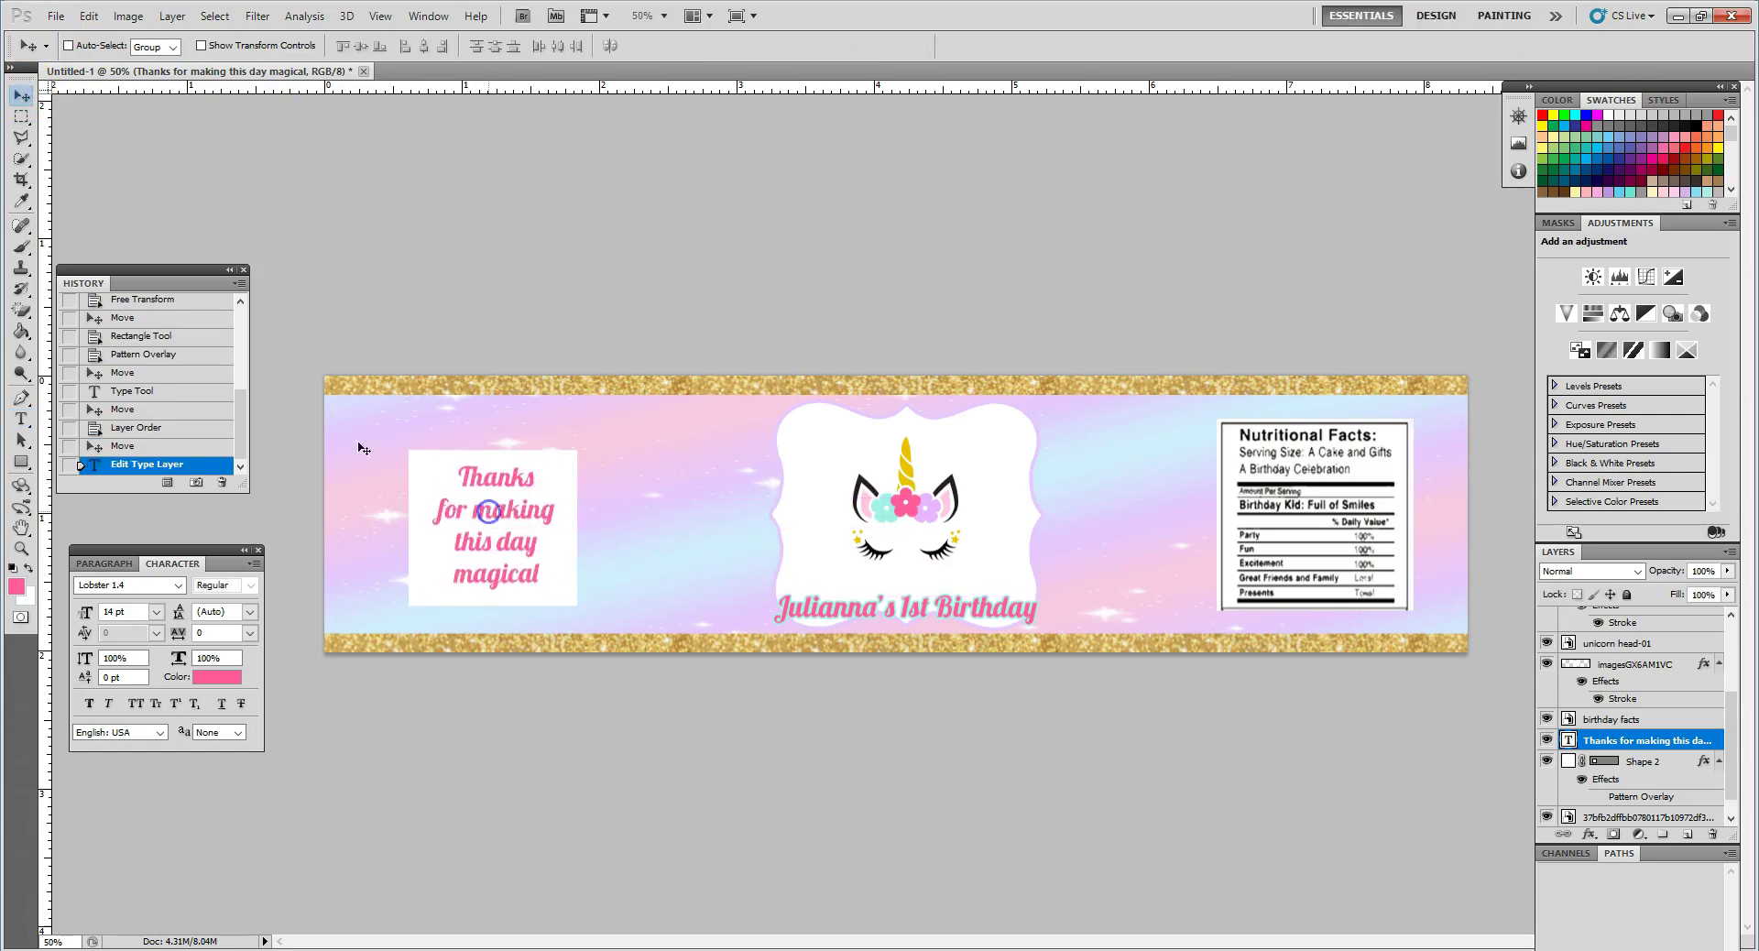
# Add a 4 px outside stroke to the thank-you text in aqua a2f2e7 sampled from the unicorn's teal flower
pyautogui.click(20, 418)
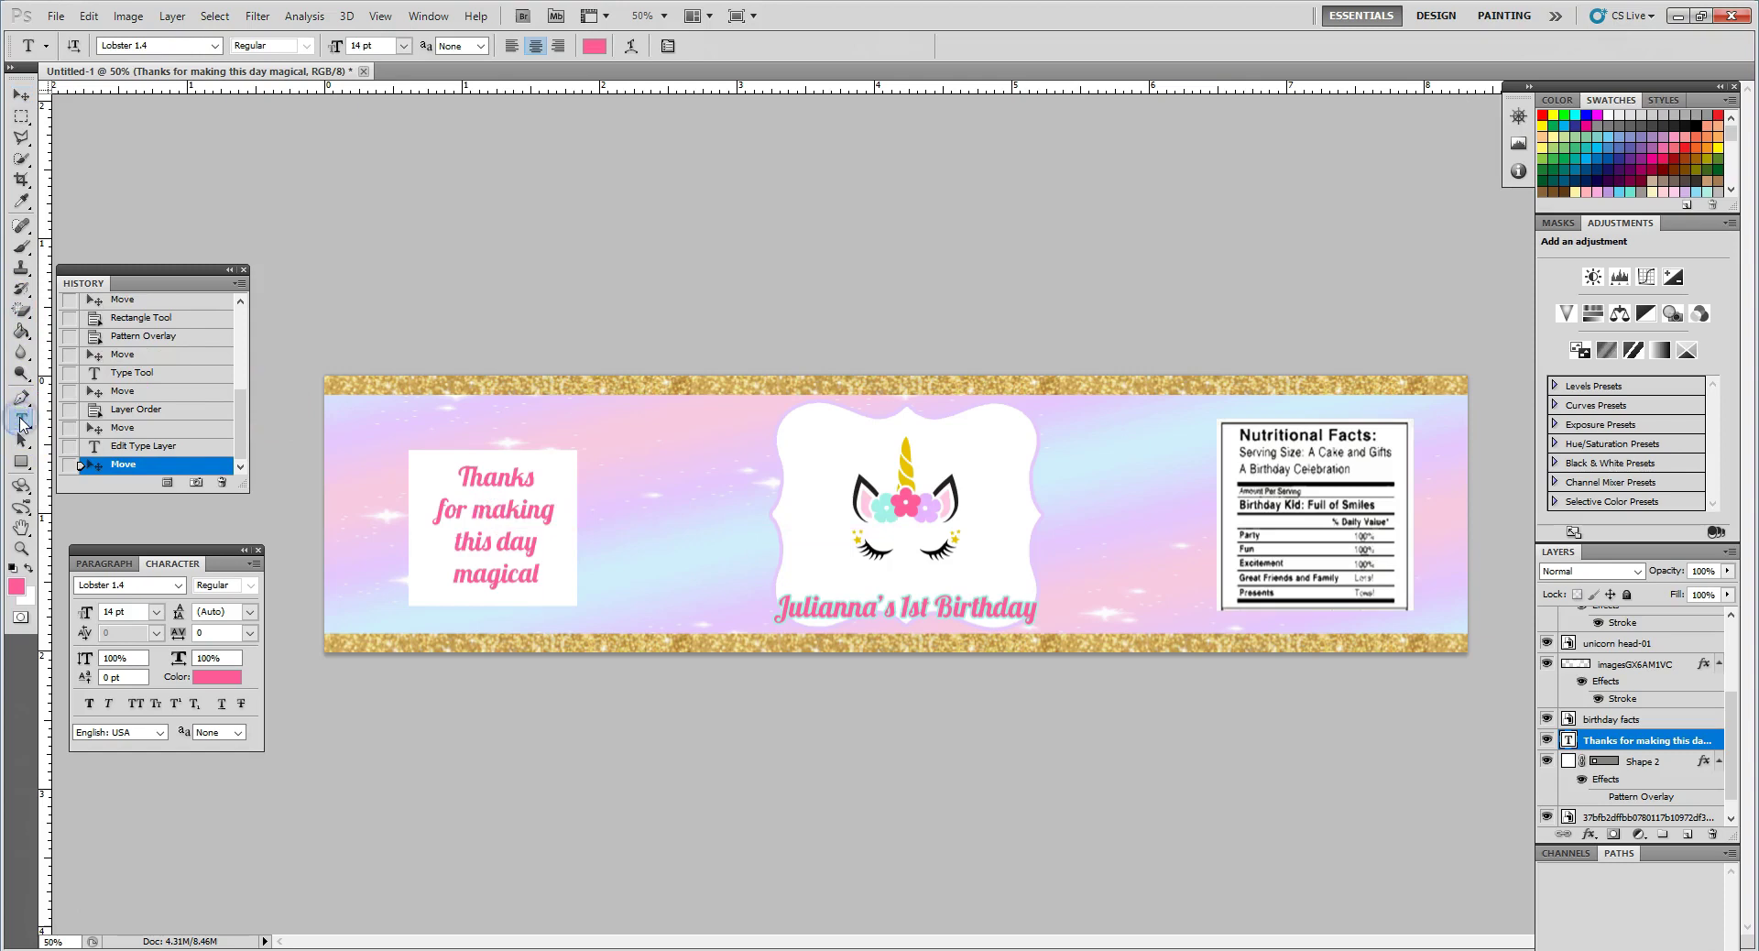
pyautogui.doubleClick(1717, 741)
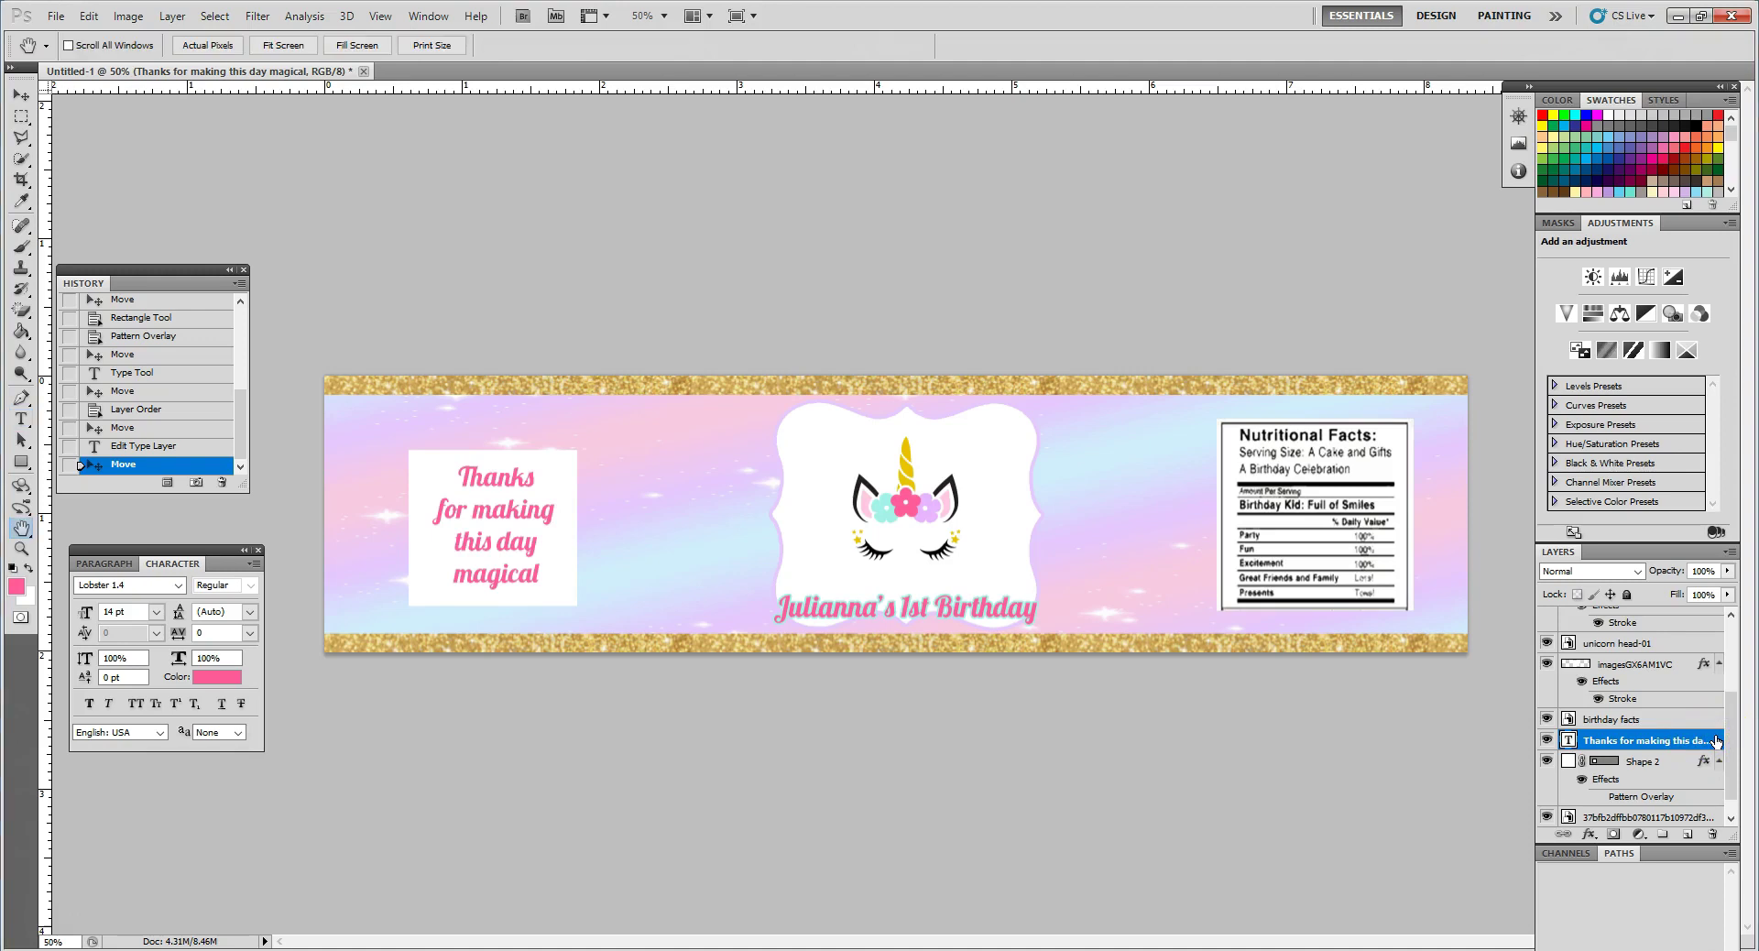
pyautogui.click(144, 674)
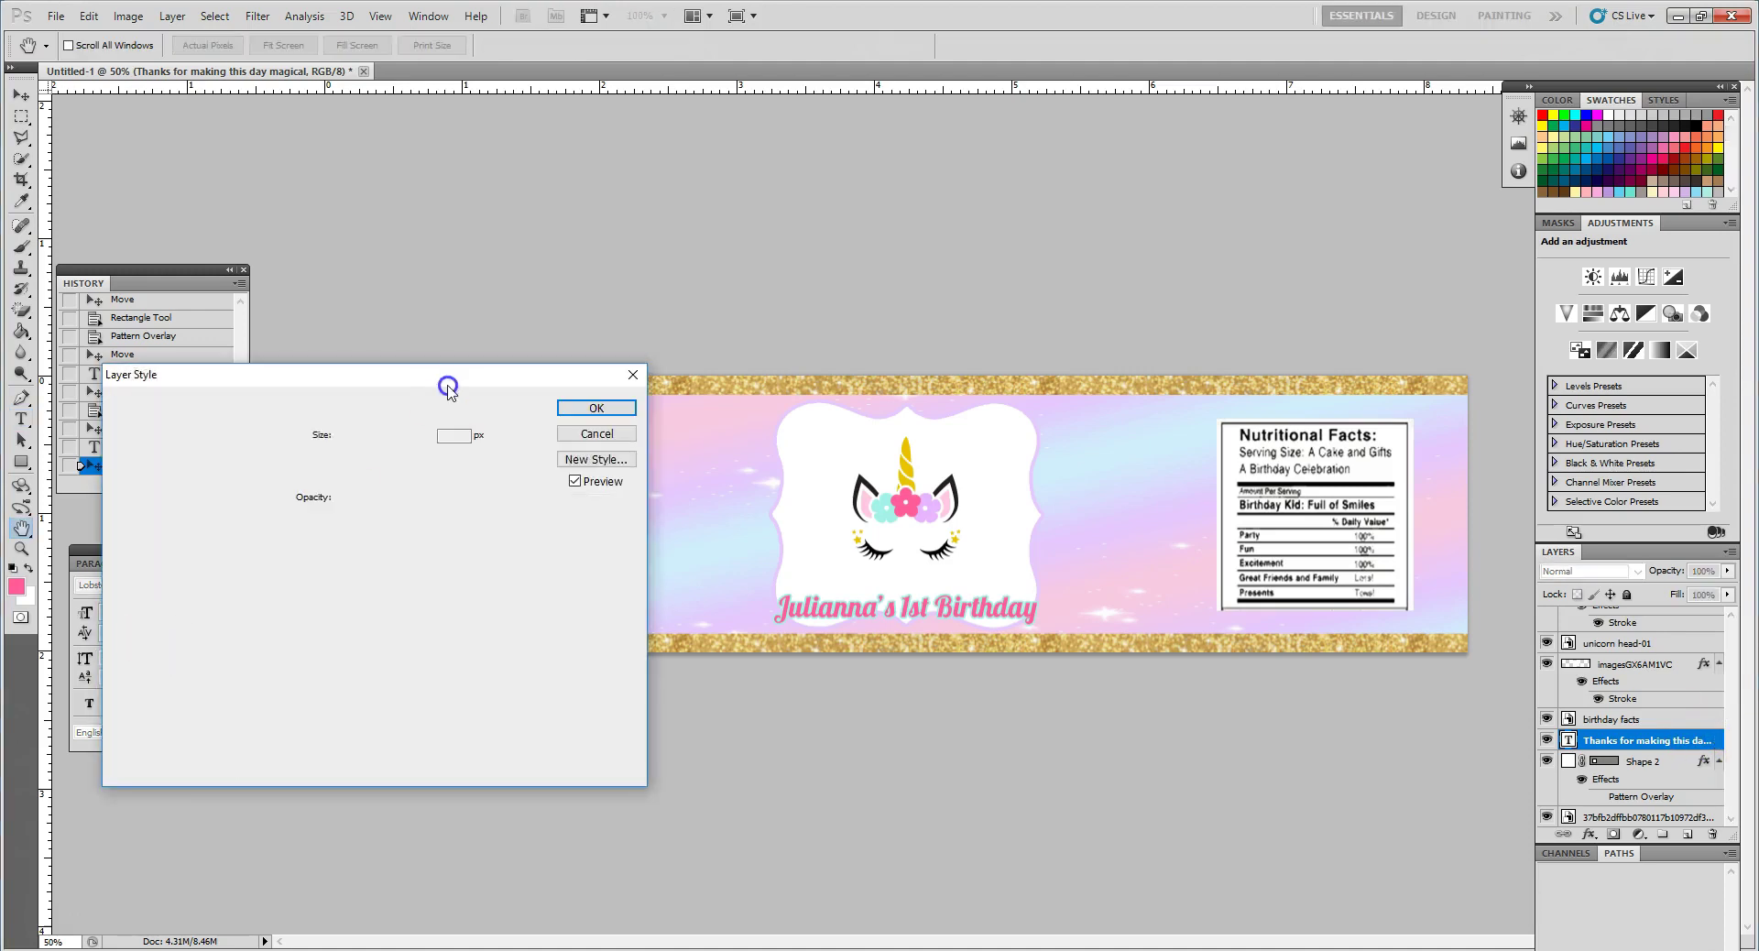
pyautogui.moveTo(417, 373); pyautogui.dragTo(1178, 378)
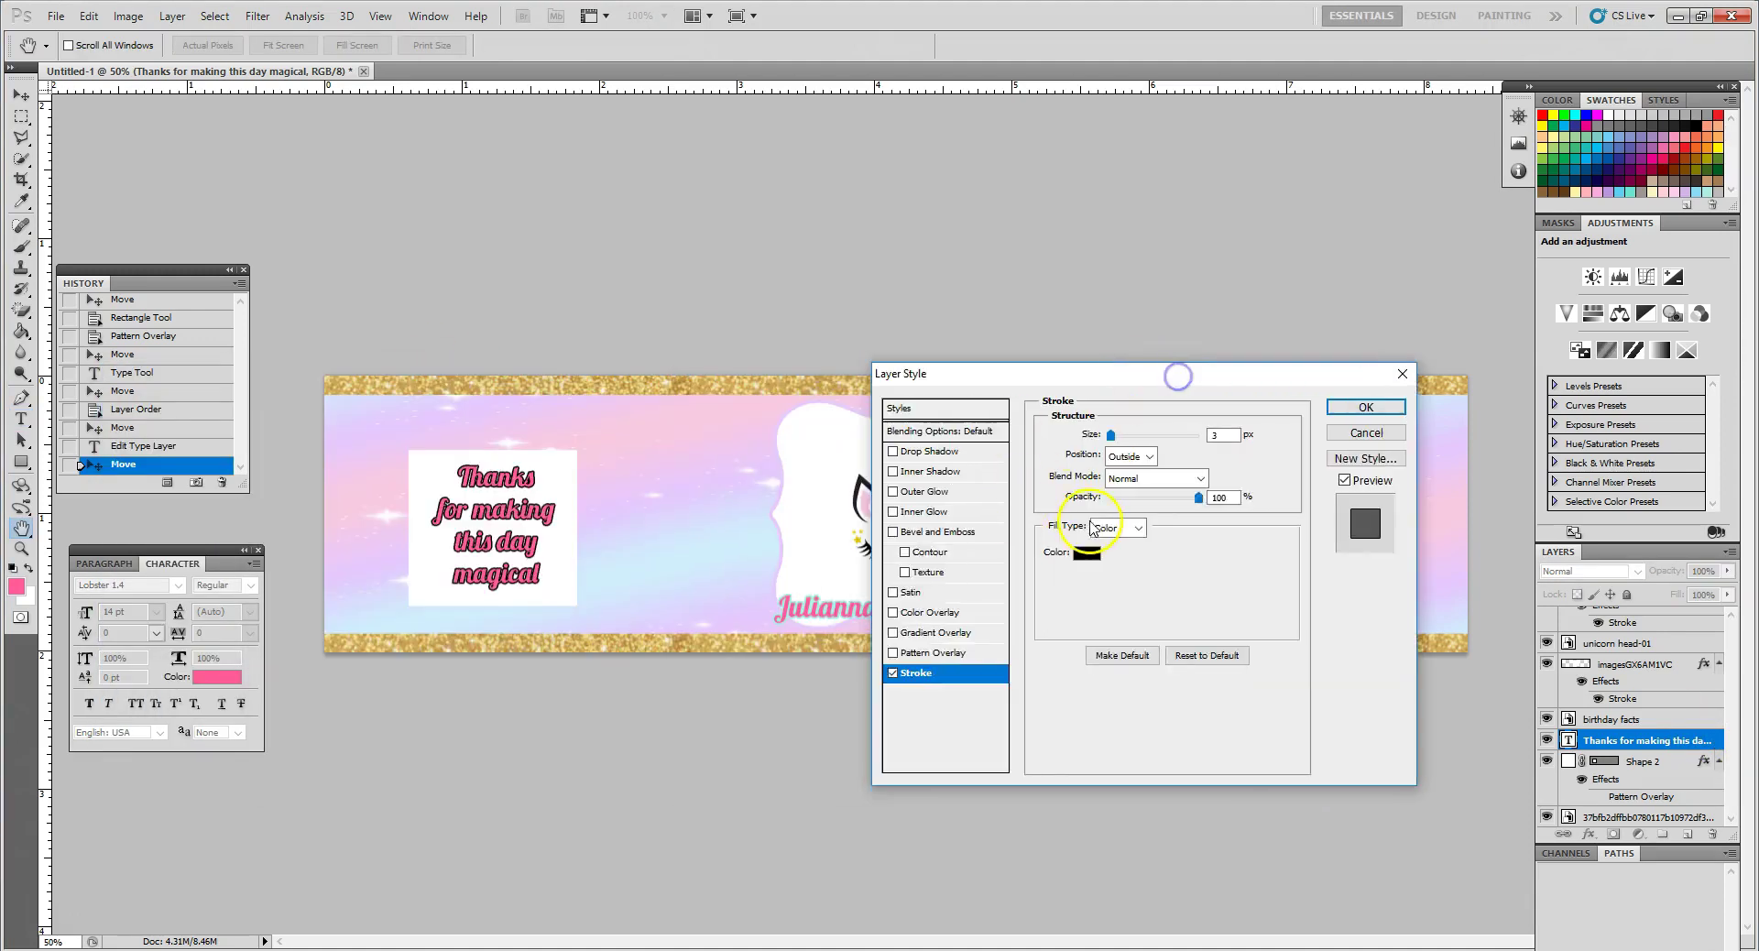
pyautogui.click(1086, 553)
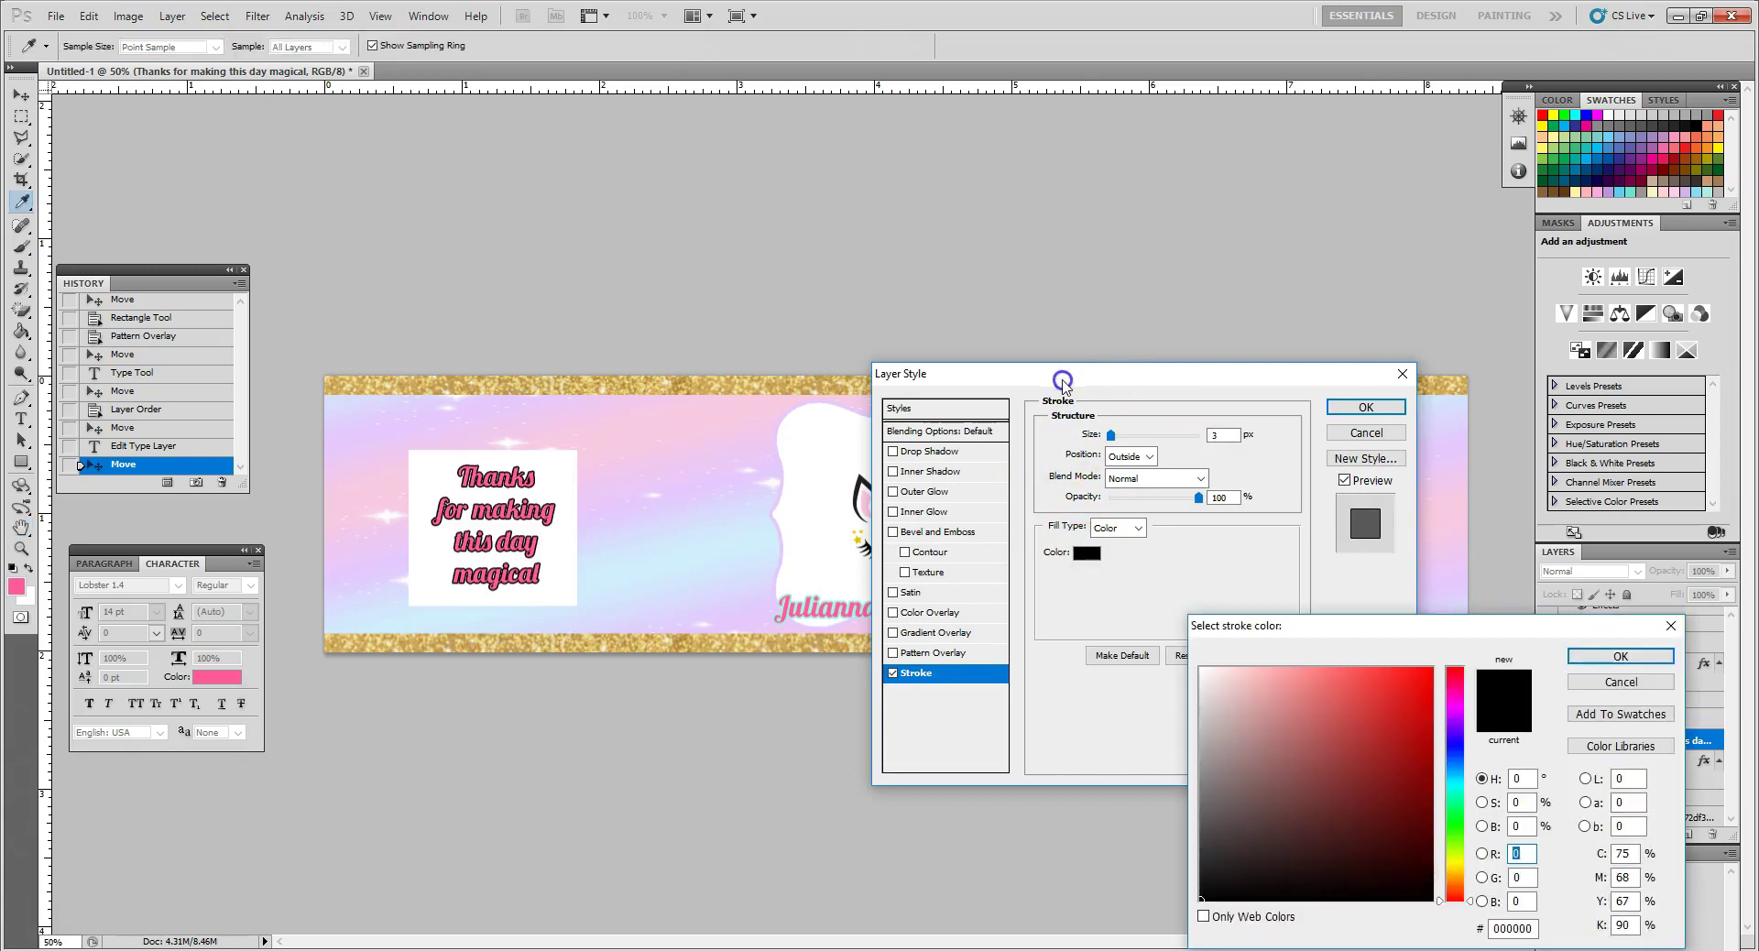
pyautogui.click(1613, 656)
pyautogui.moveTo(1043, 374); pyautogui.dragTo(1136, 375)
pyautogui.click(1183, 558)
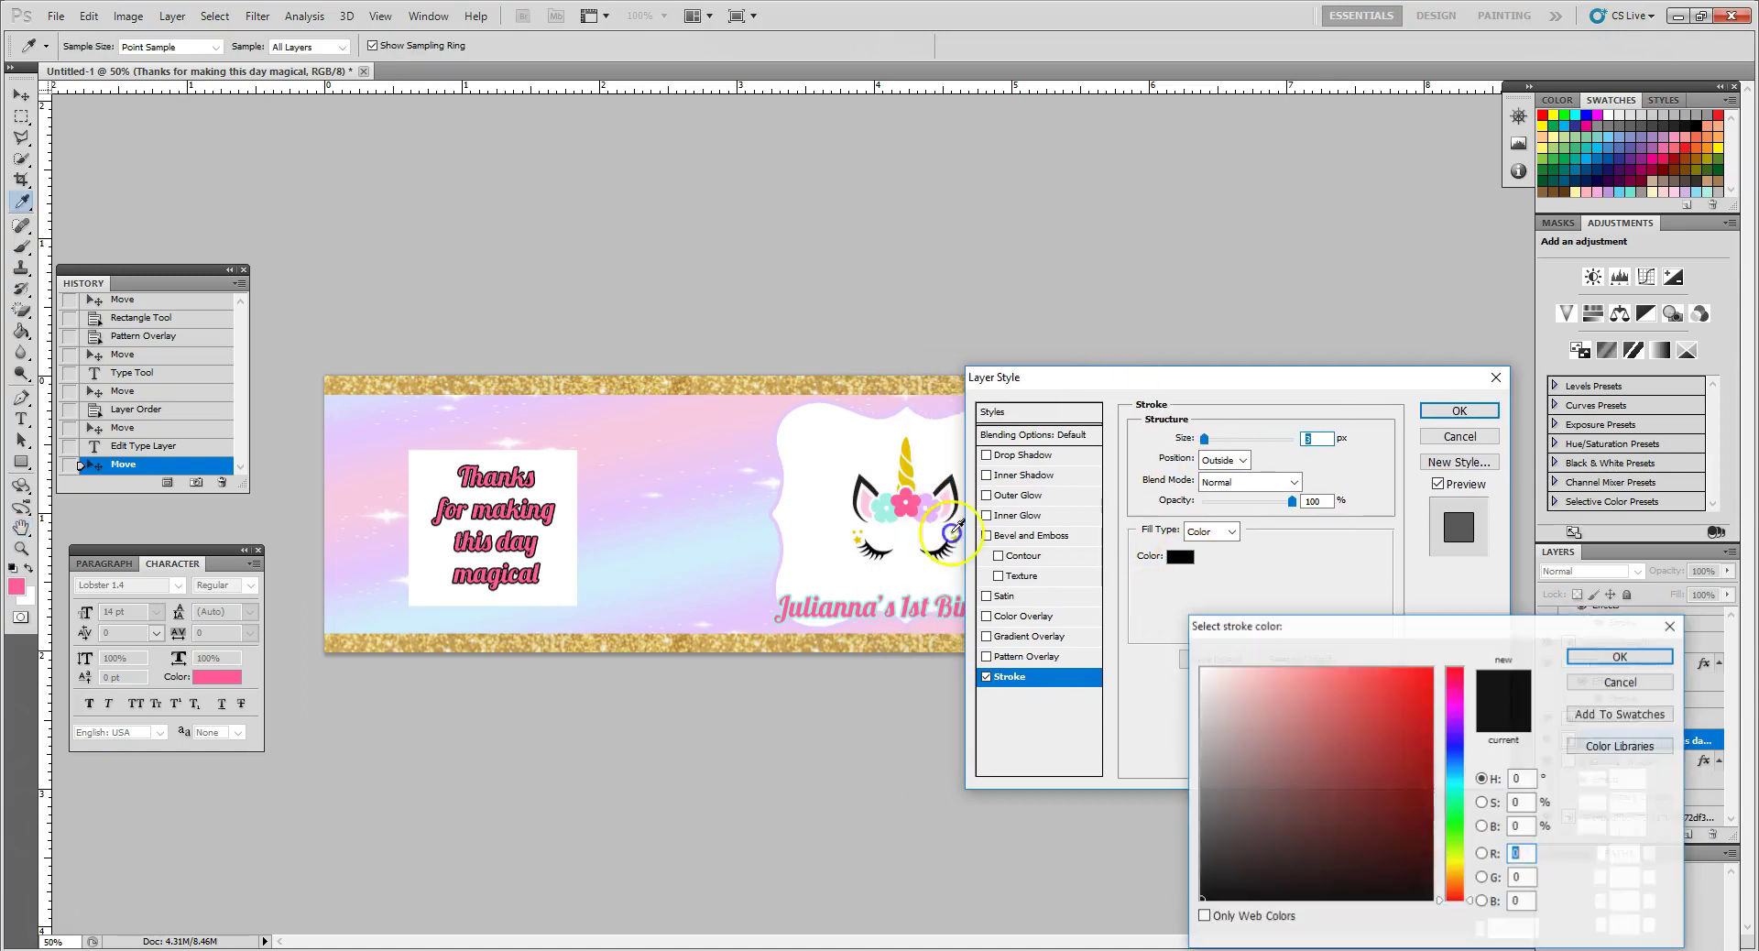
pyautogui.click(890, 515)
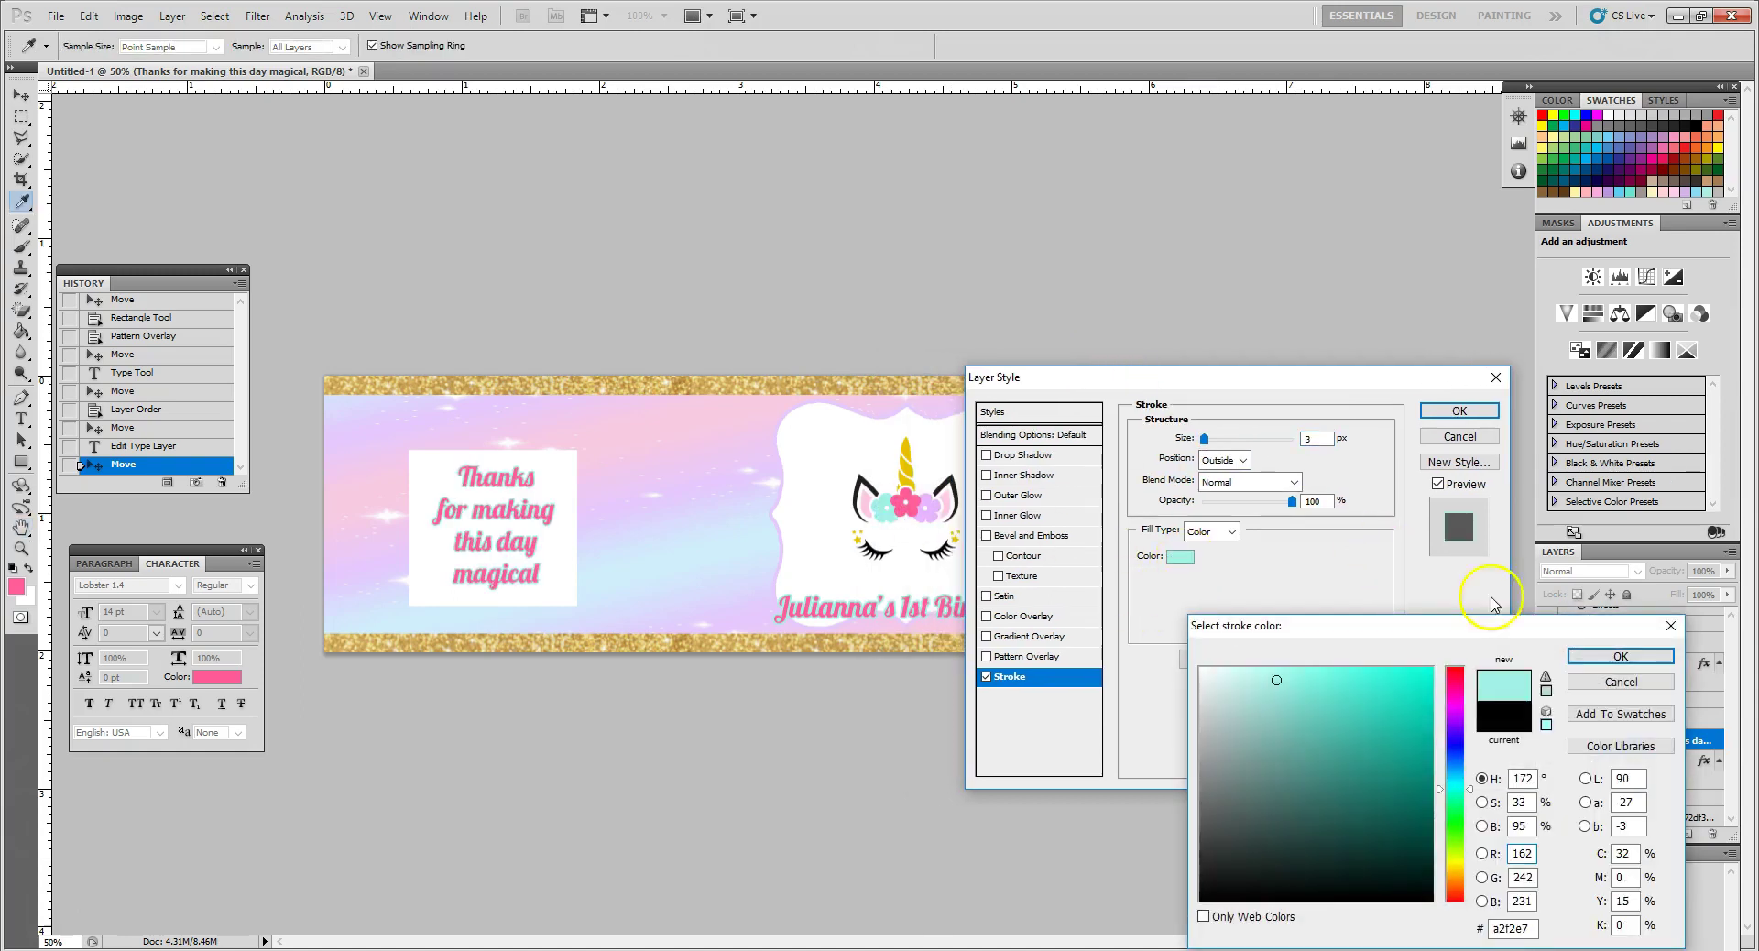
pyautogui.click(1613, 656)
pyautogui.click(1314, 437)
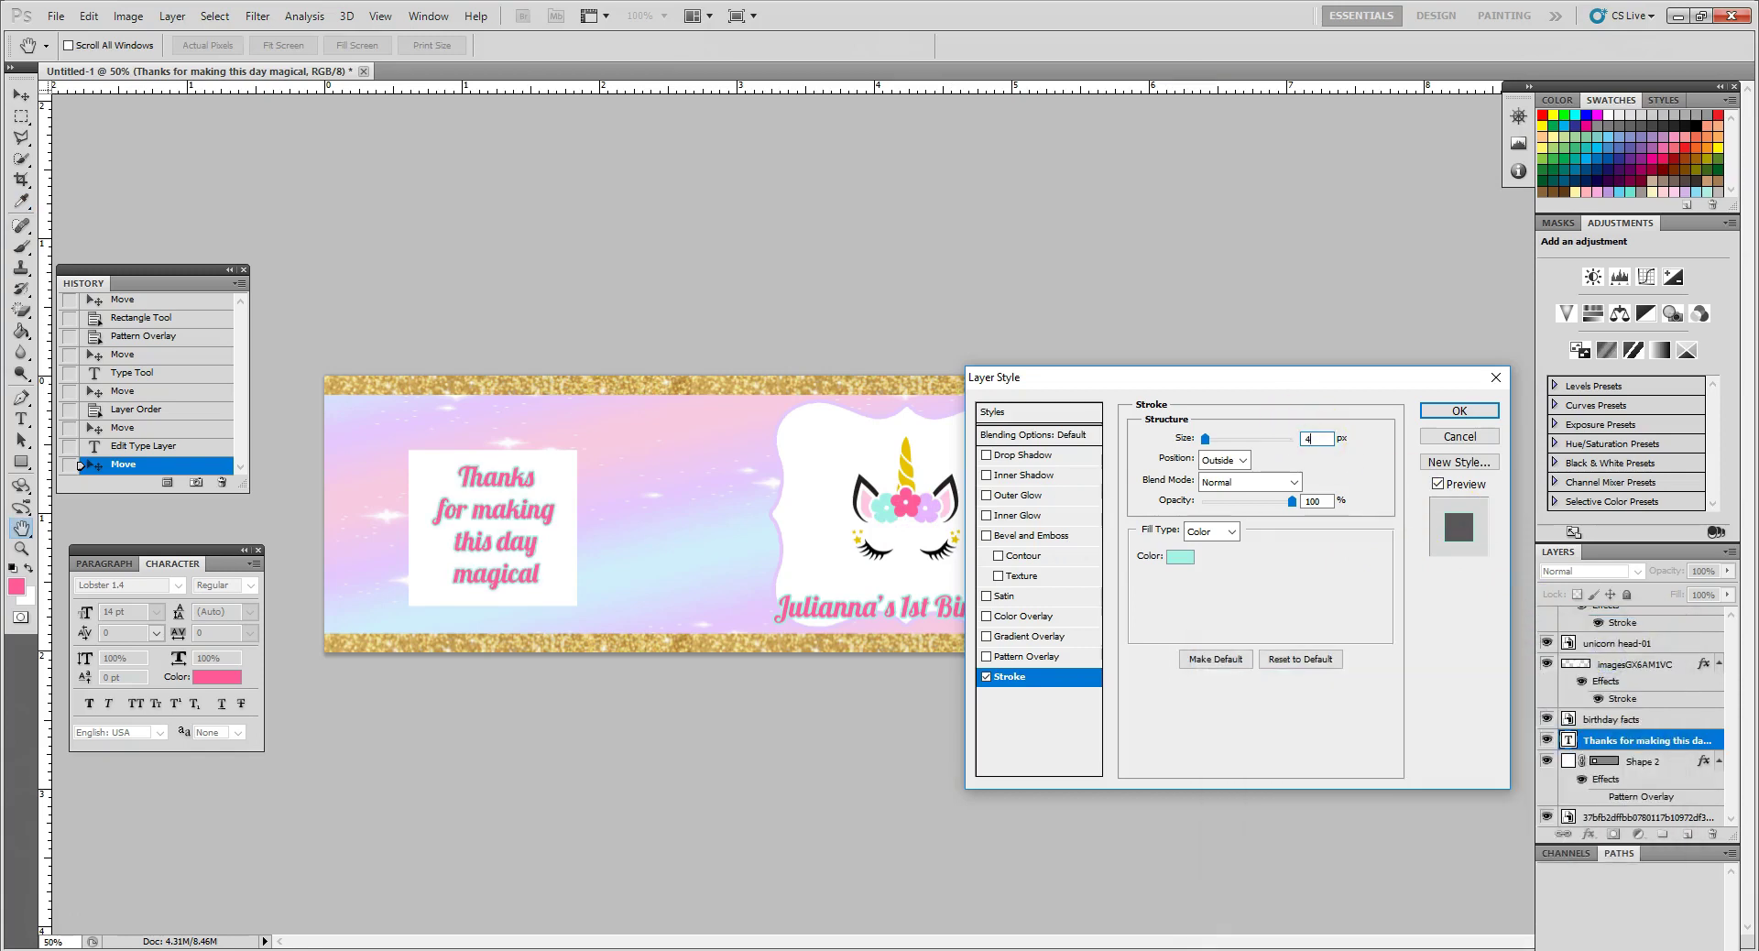
pyautogui.click(1460, 410)
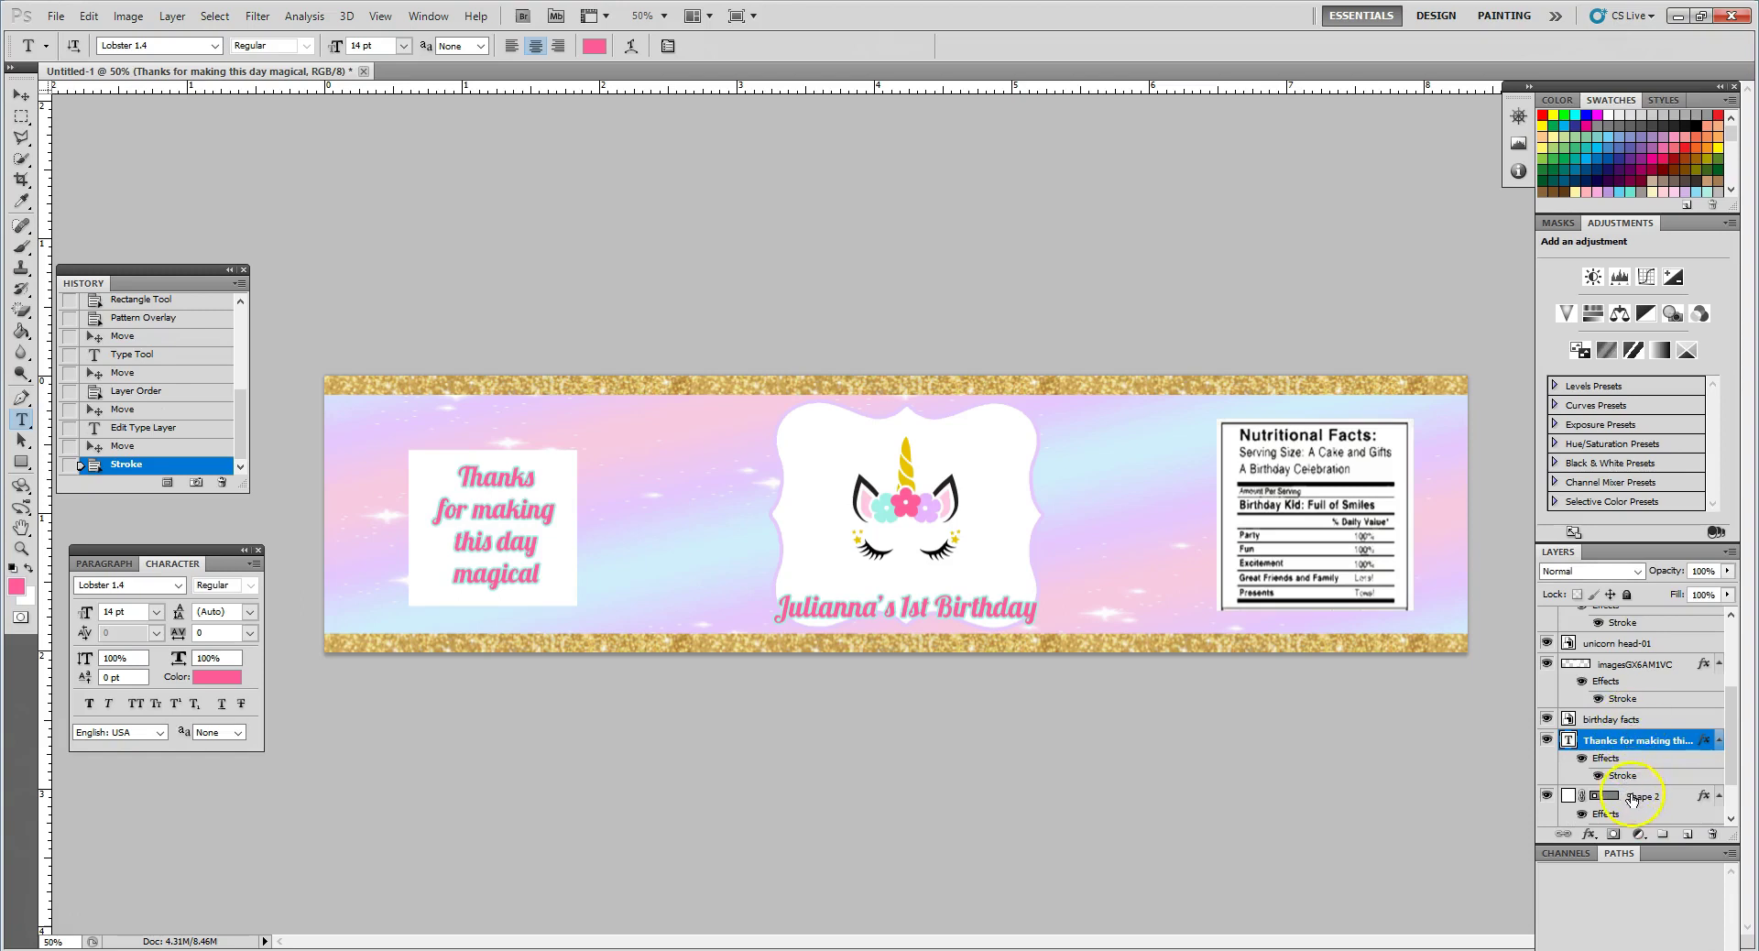
# Select the thank-you text and its white rectangle together and shift both slightly up and to the left
pyautogui.keyDown('shift'); pyautogui.click(1631, 798); pyautogui.keyUp('shift')
pyautogui.click(22, 95)
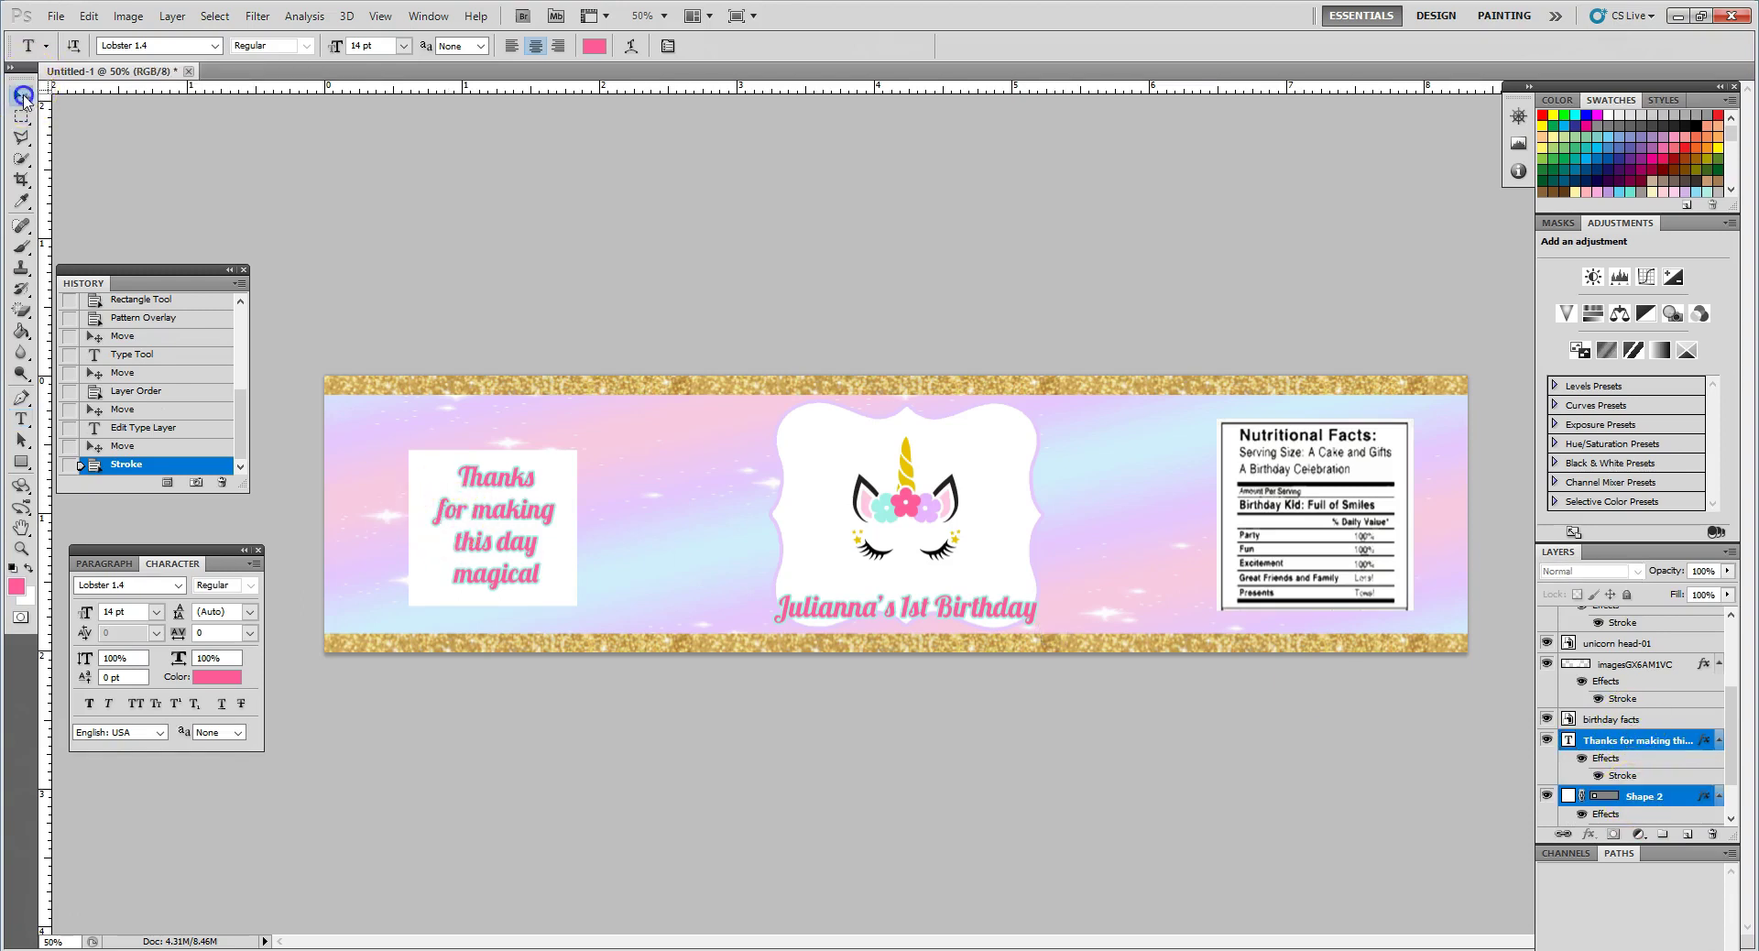
pyautogui.moveTo(498, 522); pyautogui.dragTo(495, 513)
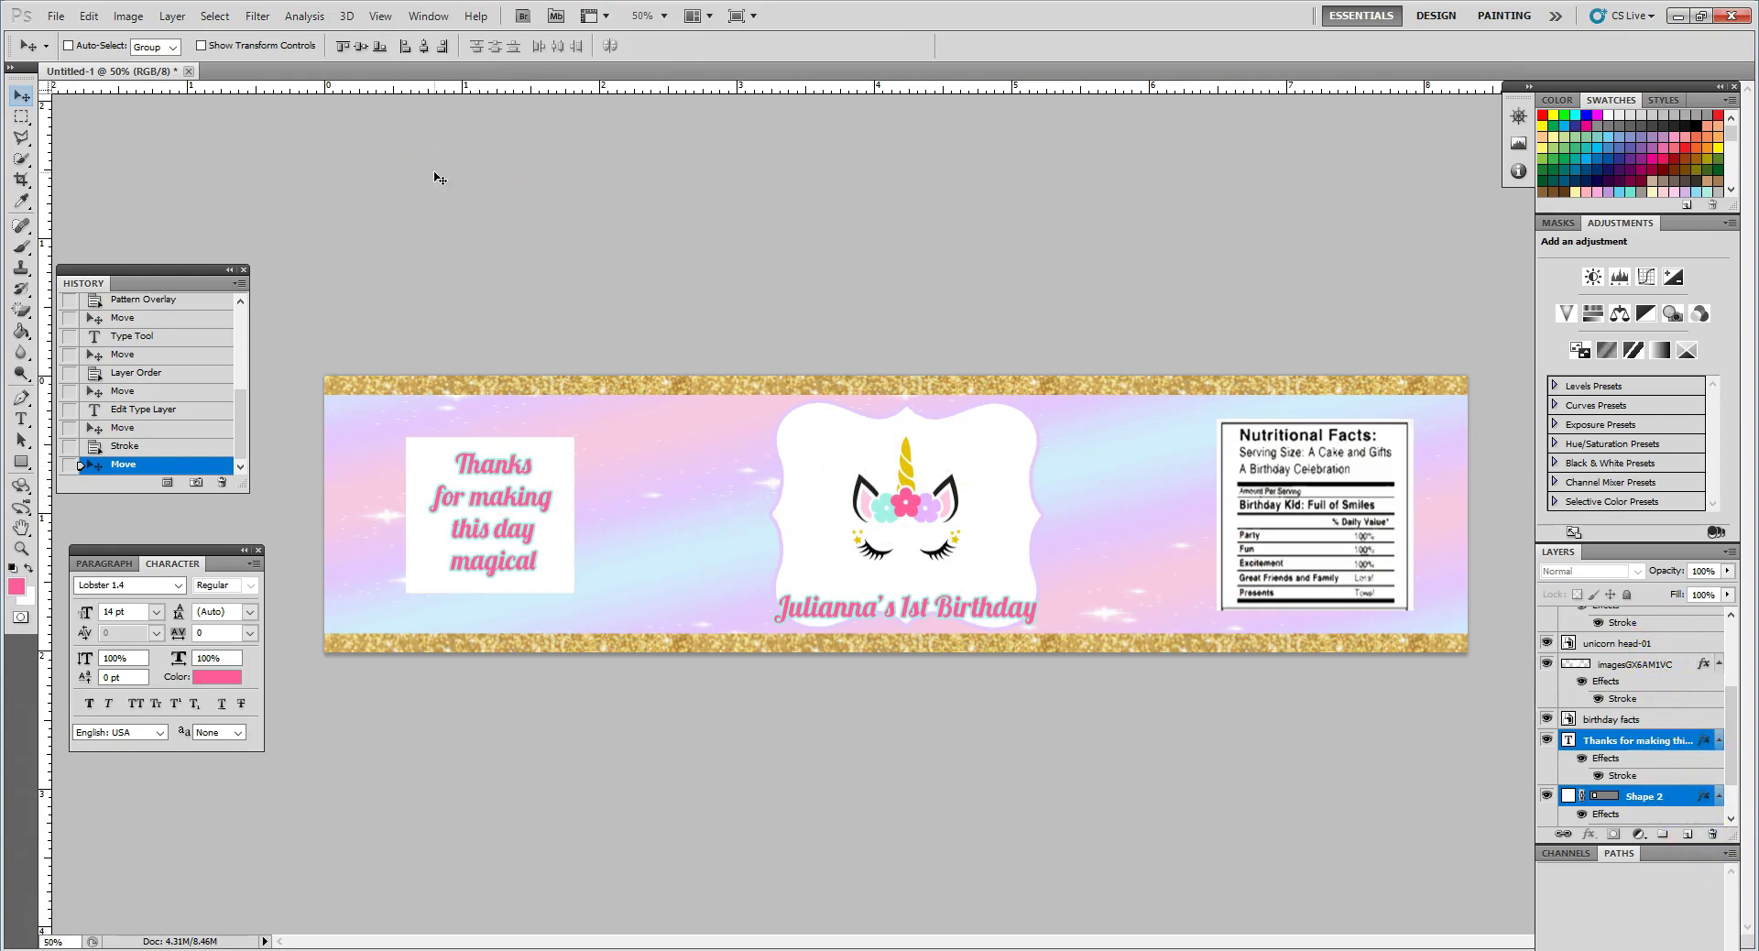
# Start saving the label under a new name and choose the unicorn folder on the E: drive as destination
pyautogui.click(57, 17)
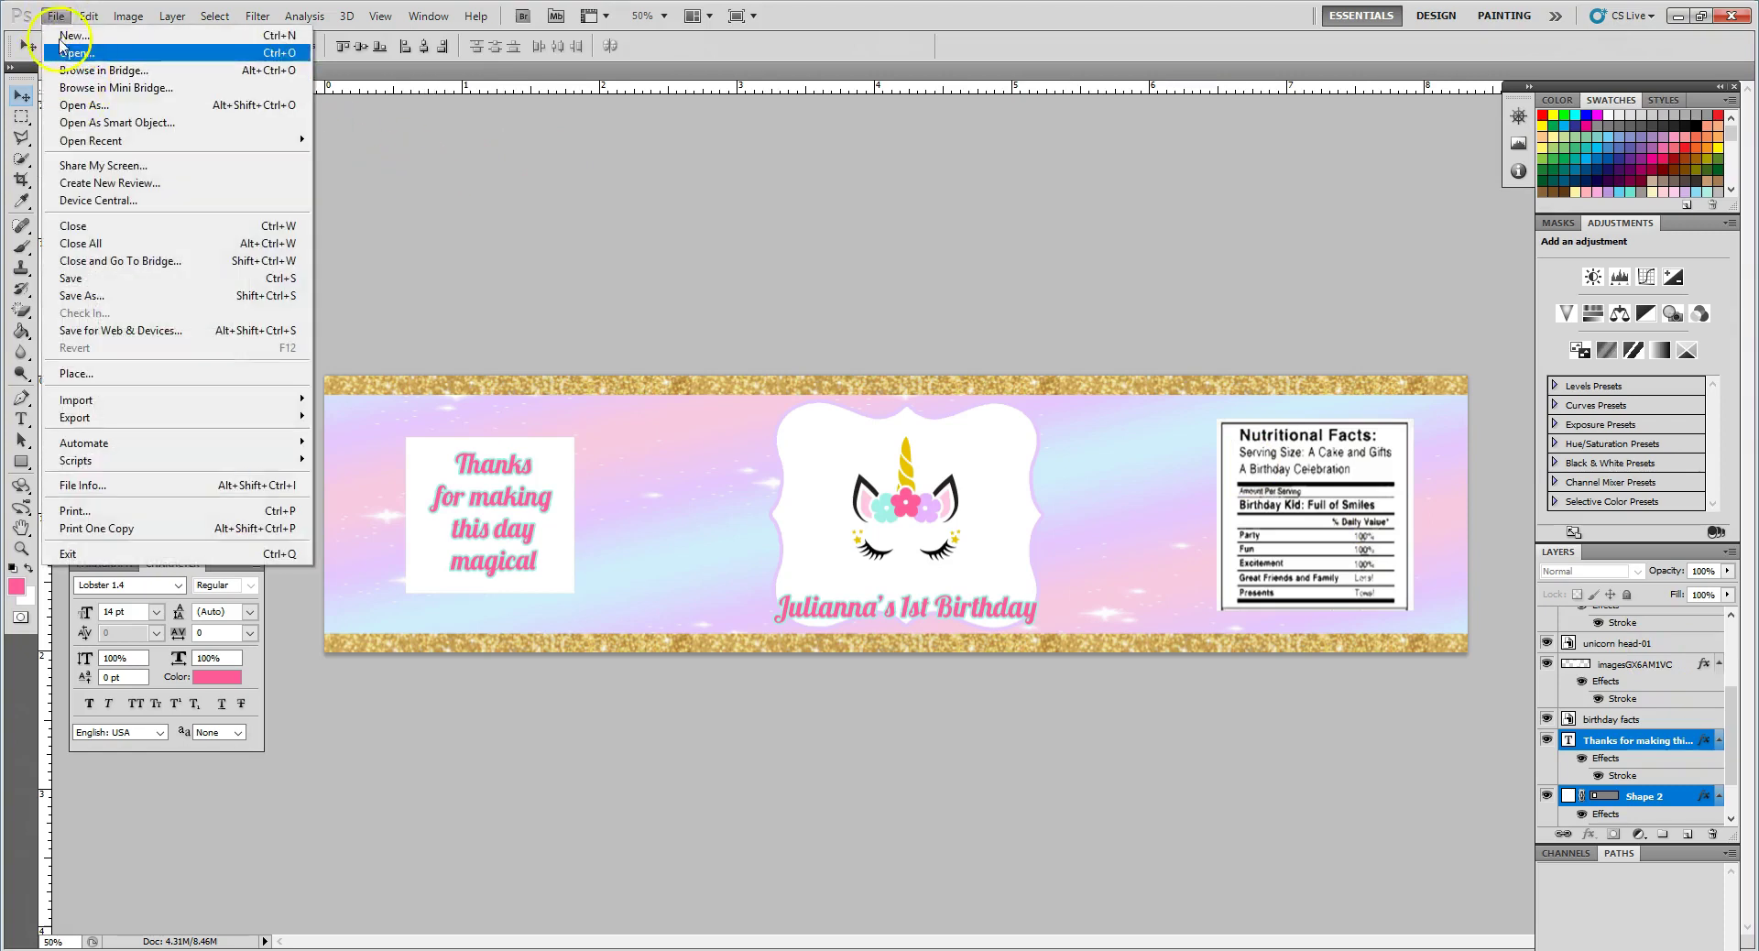
pyautogui.click(125, 298)
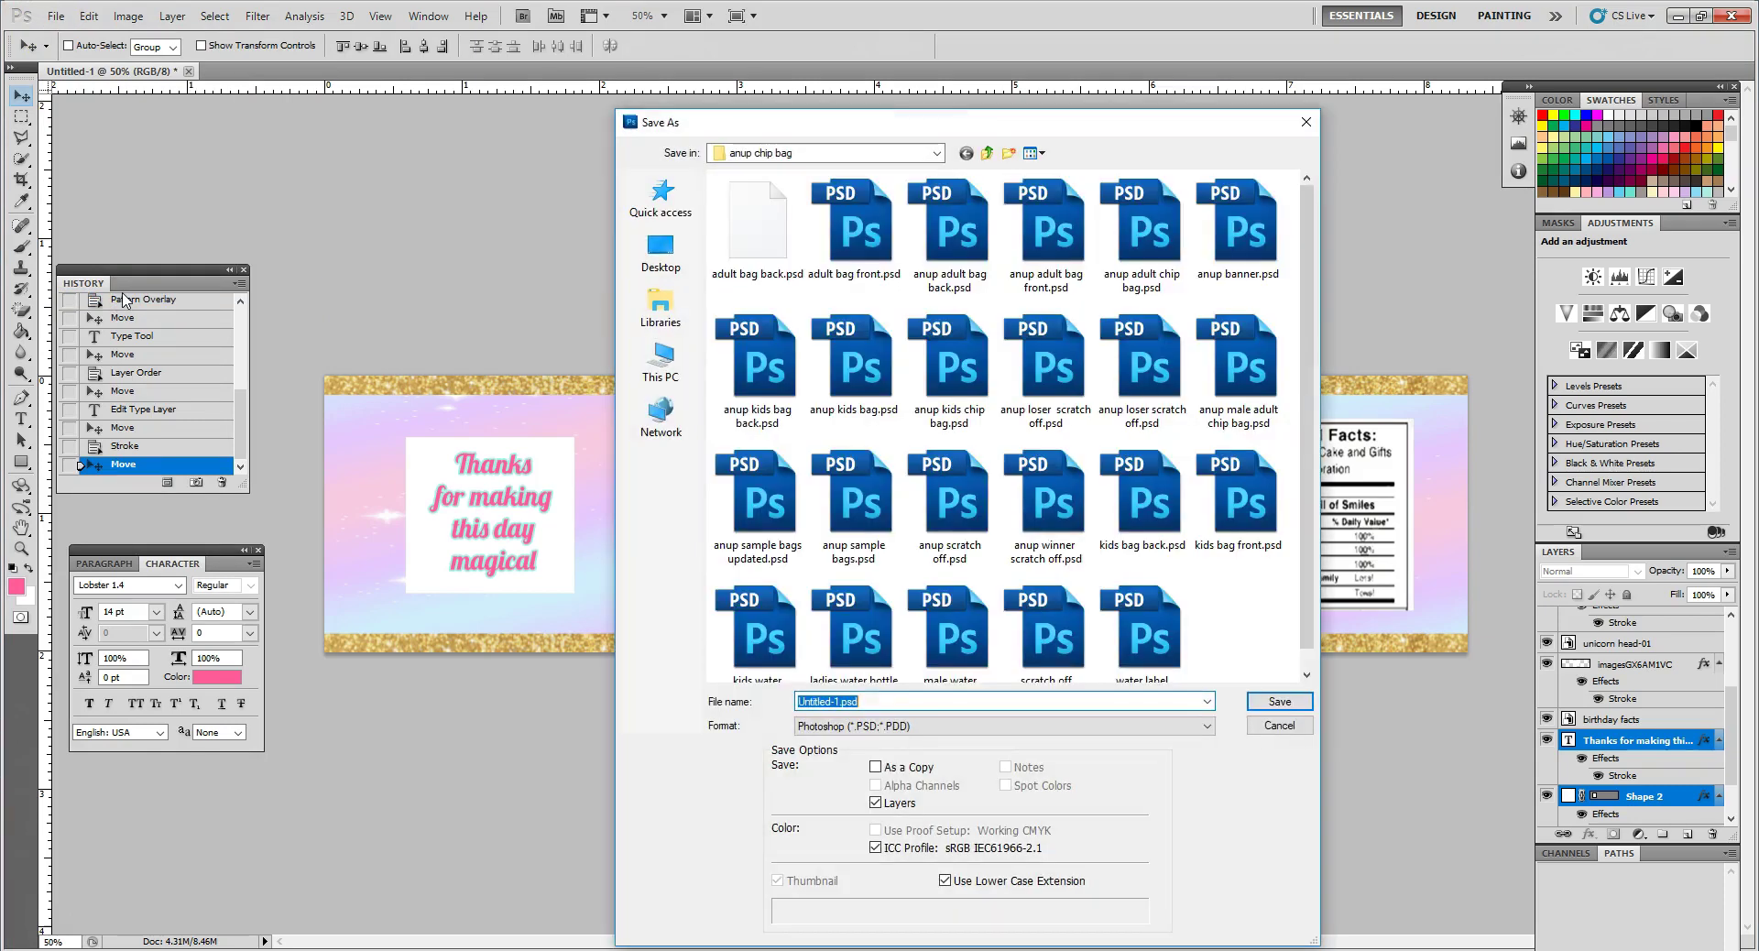
pyautogui.click(989, 154)
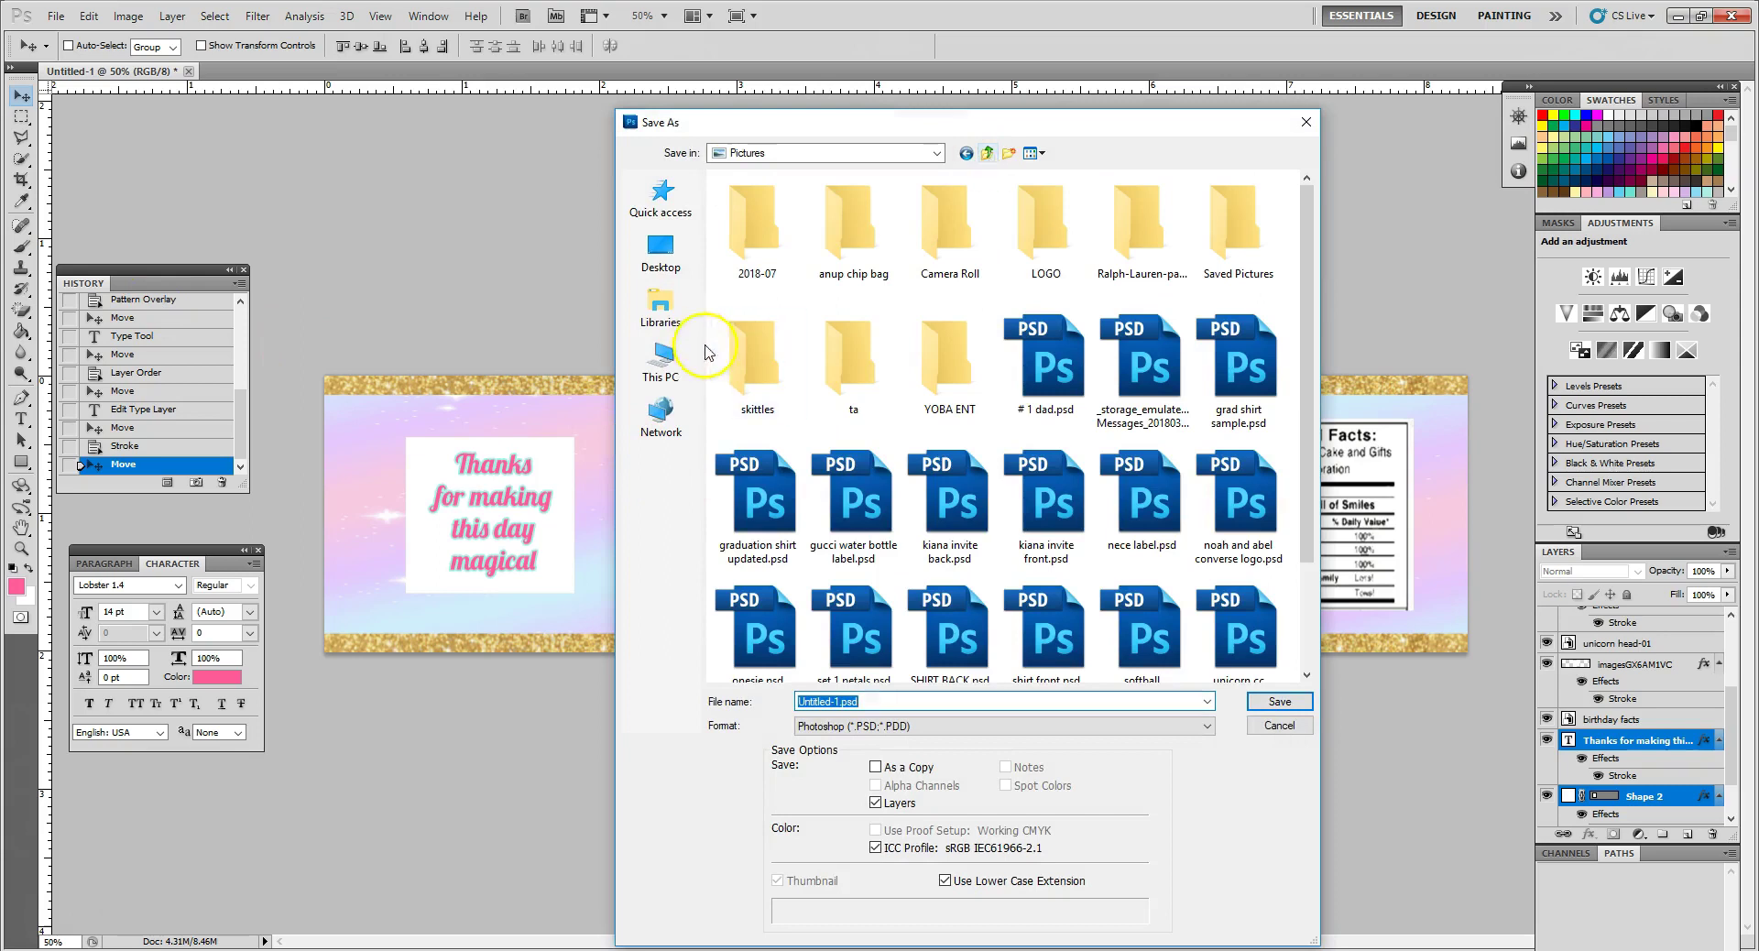
pyautogui.click(676, 371)
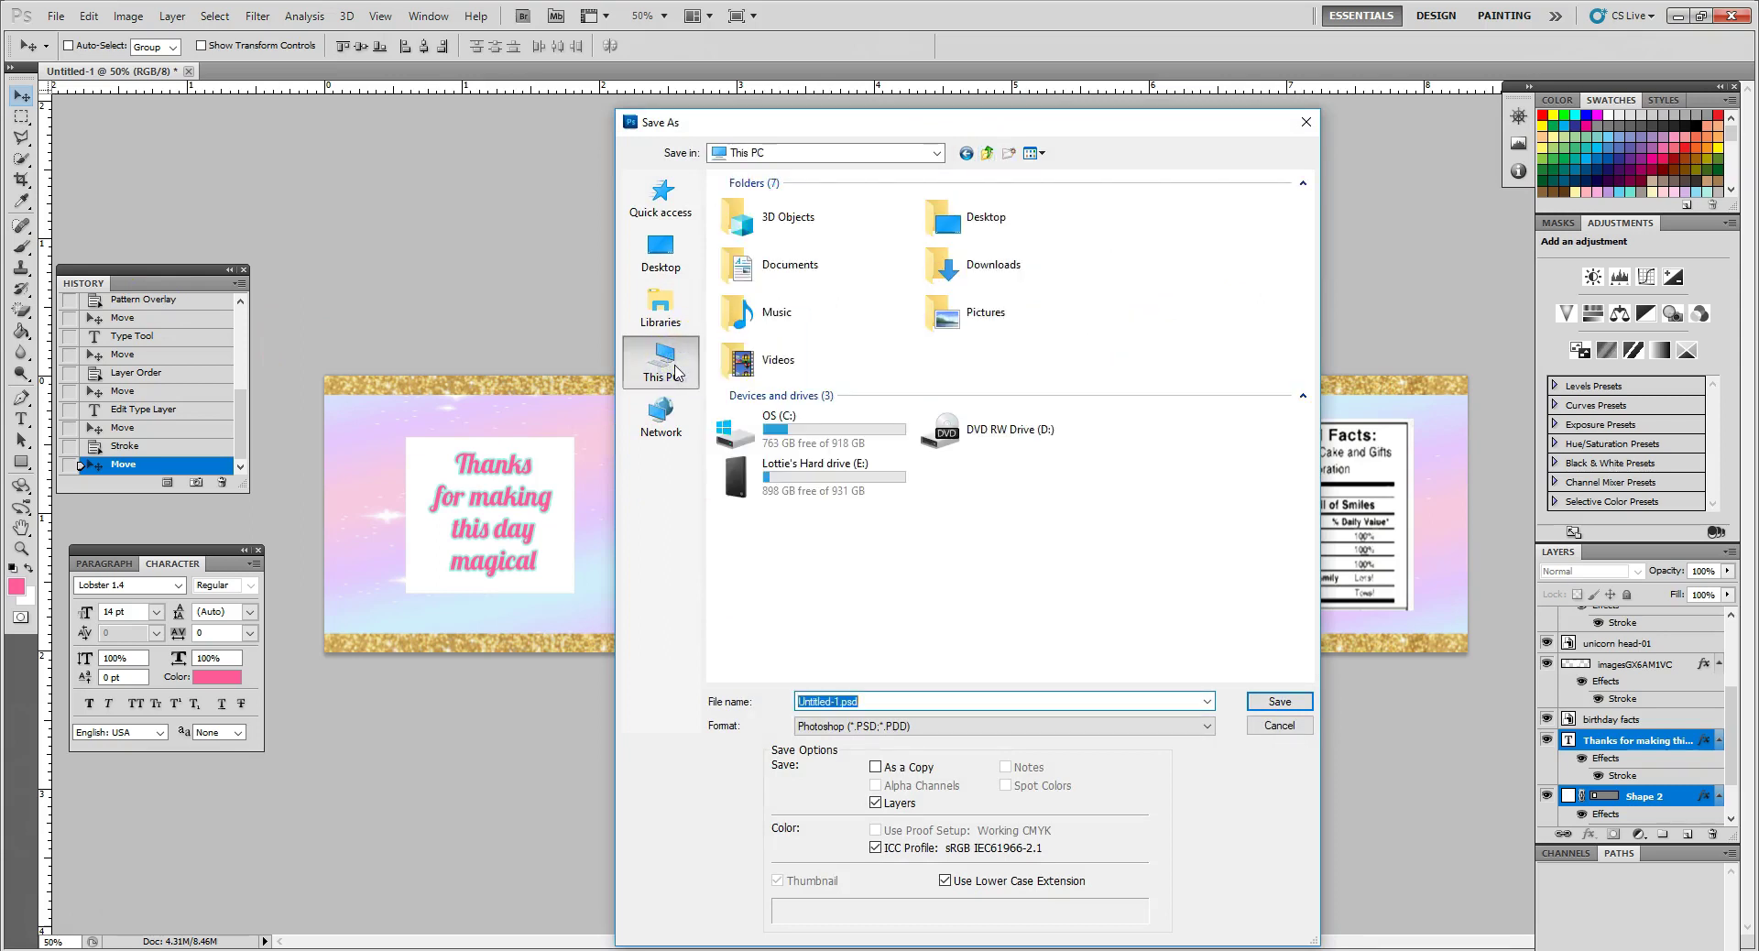
pyautogui.click(743, 478)
pyautogui.doubleClick(743, 478)
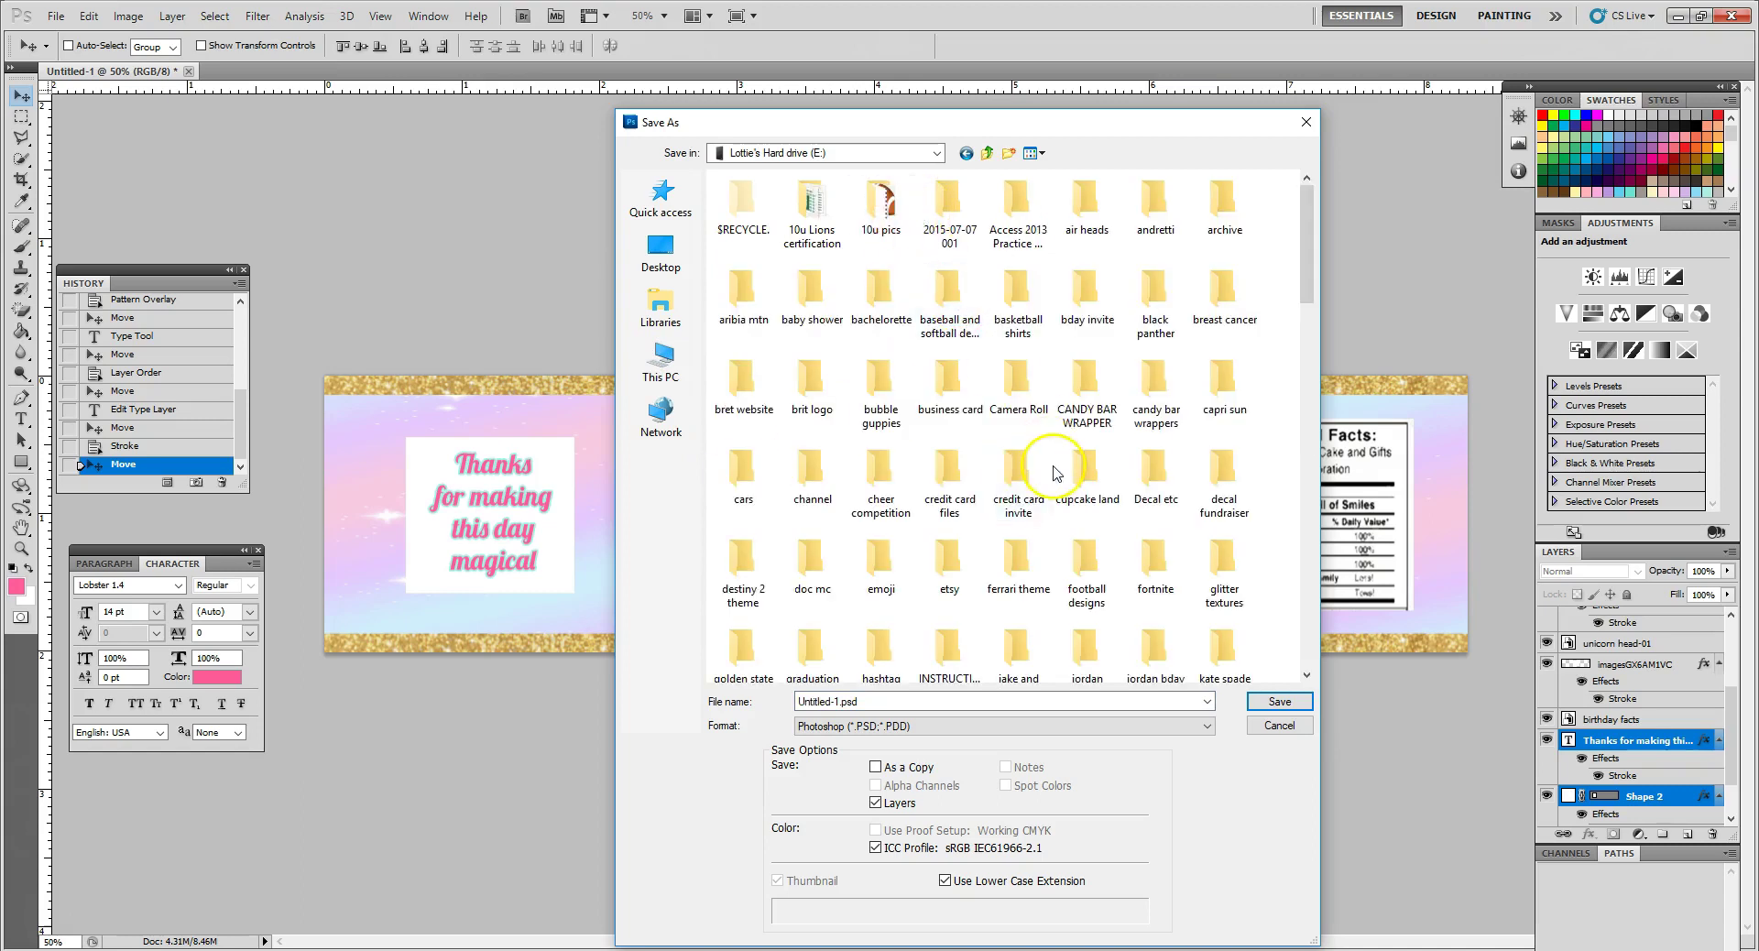
pyautogui.scroll(-6, 1049, 458)
pyautogui.scroll(-10, 1052, 475)
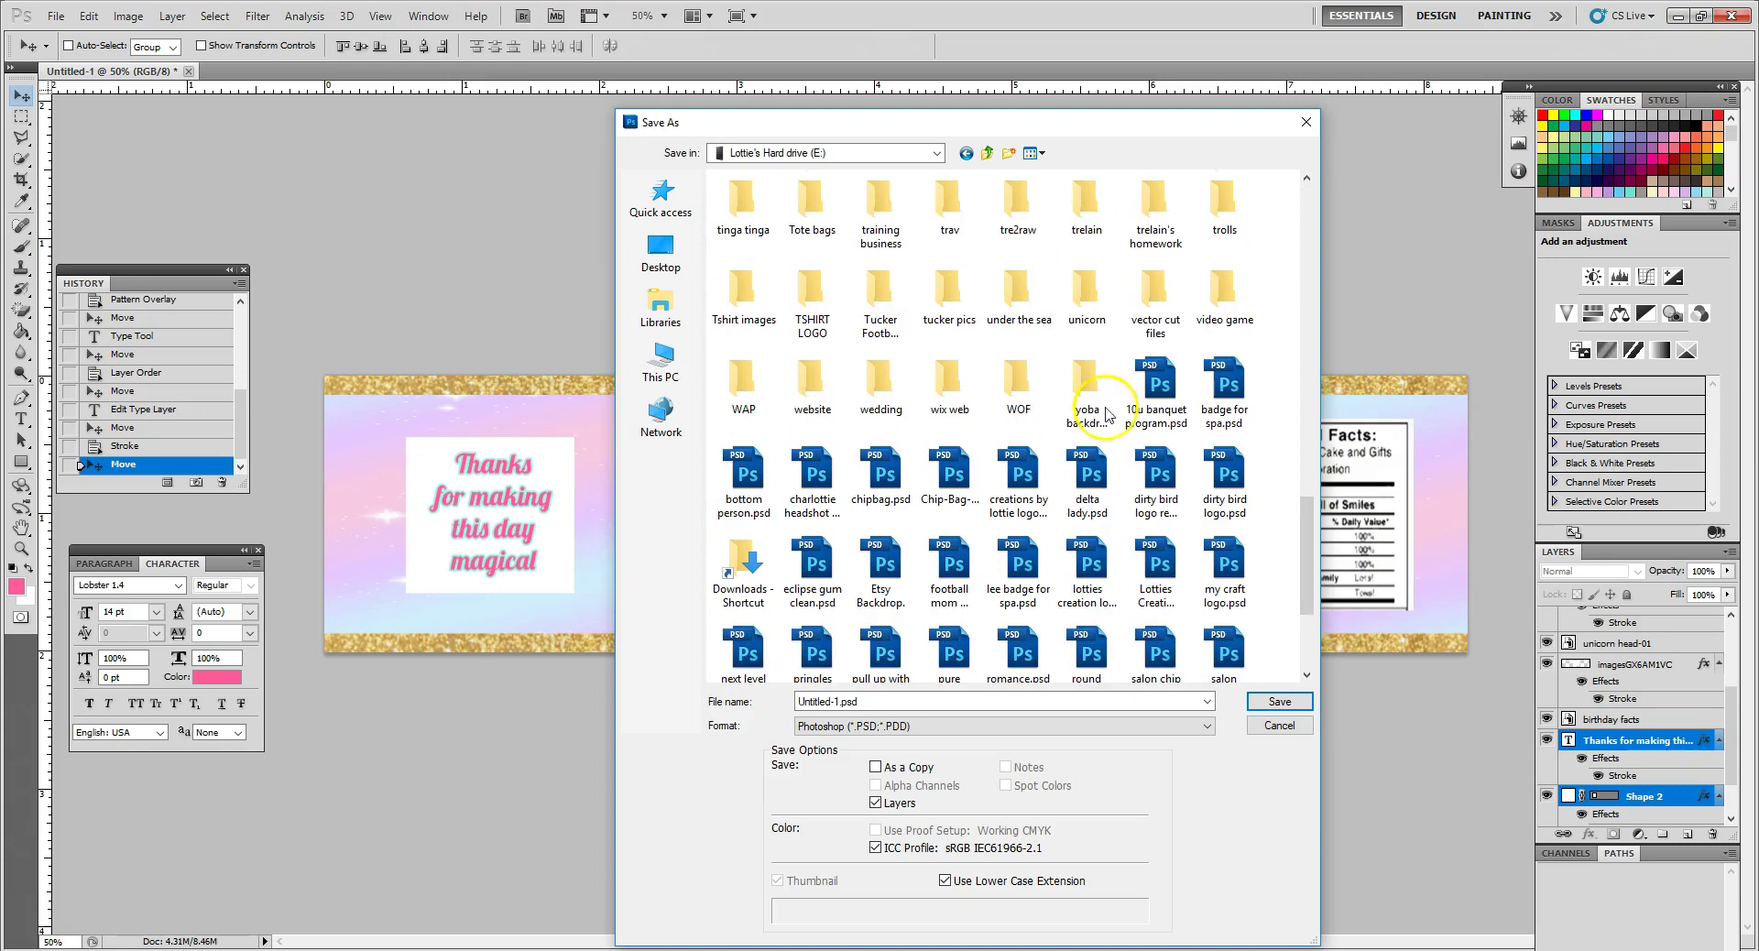
pyautogui.click(806, 394)
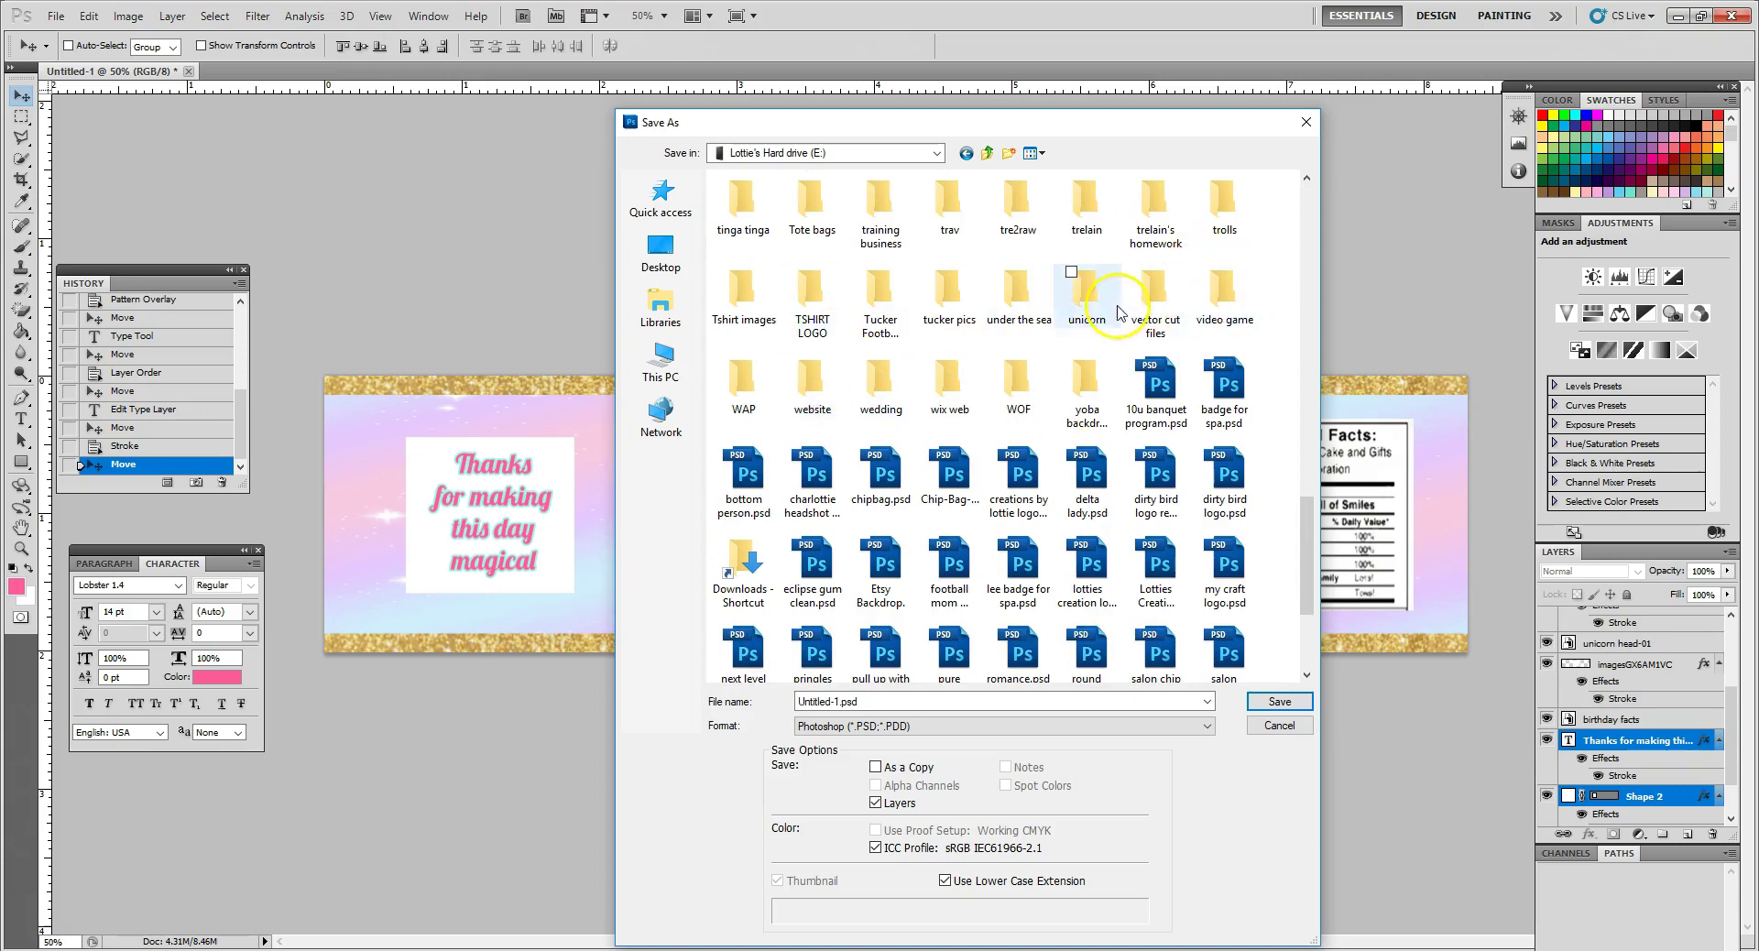
pyautogui.doubleClick(1085, 292)
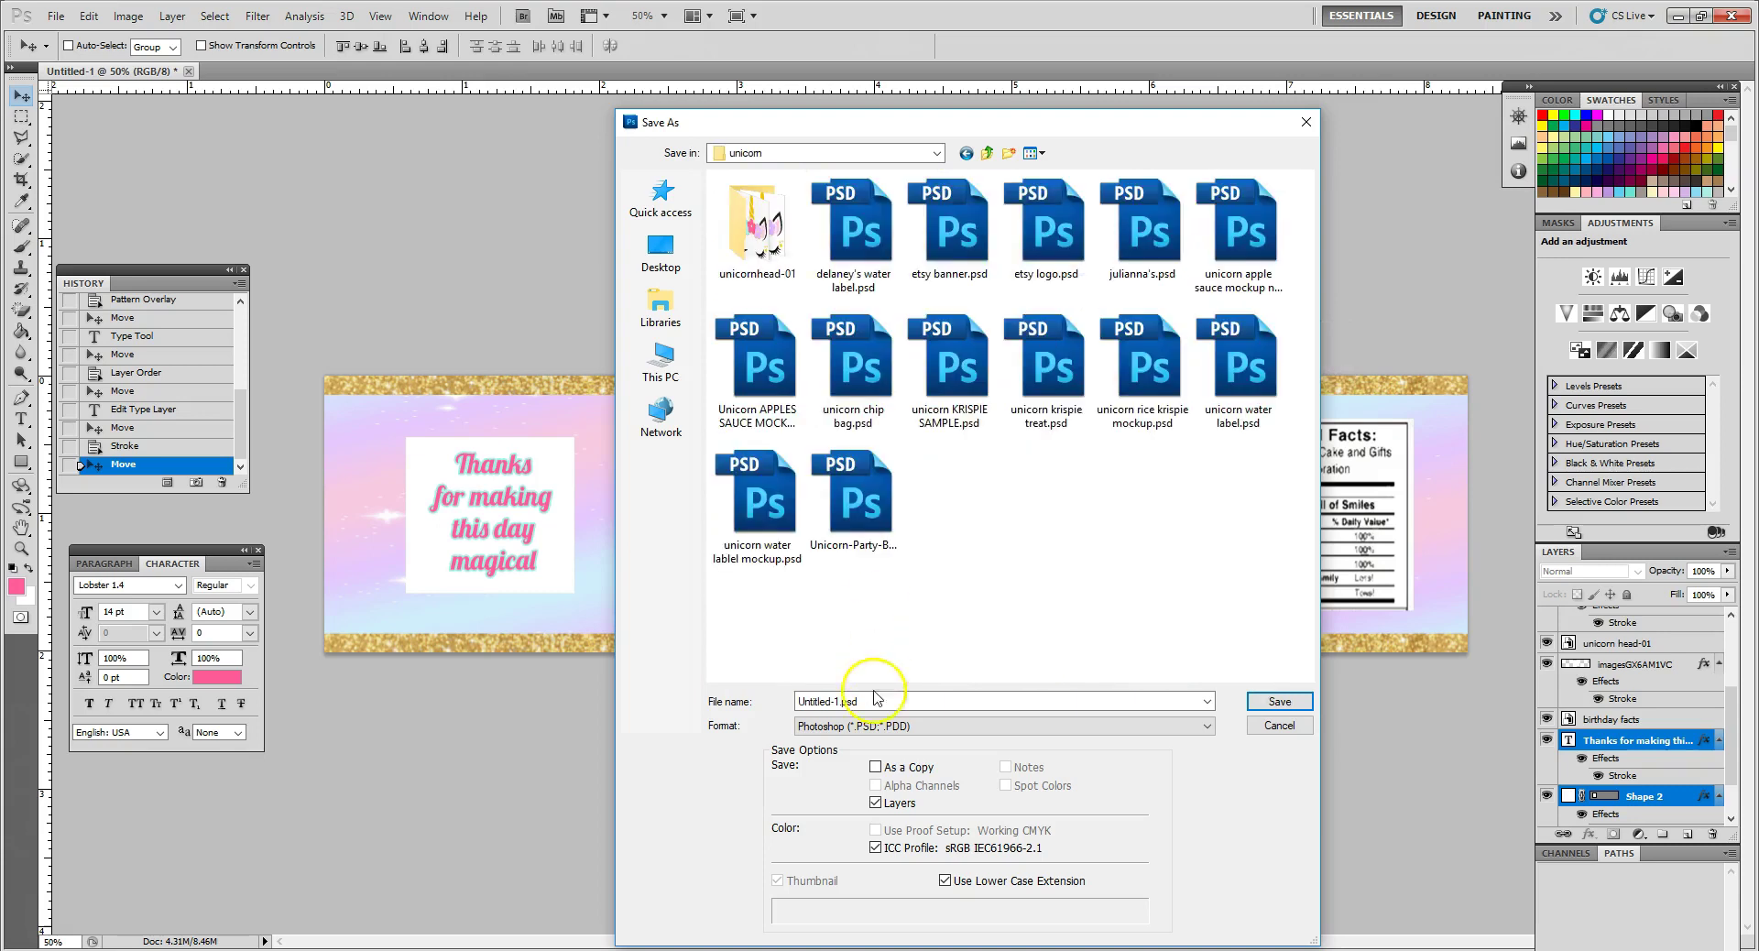
# Name the file "new unicorn water label" and save it in Photoshop format with Maximize Compatibility on
pyautogui.moveTo(861, 701); pyautogui.dragTo(750, 702)
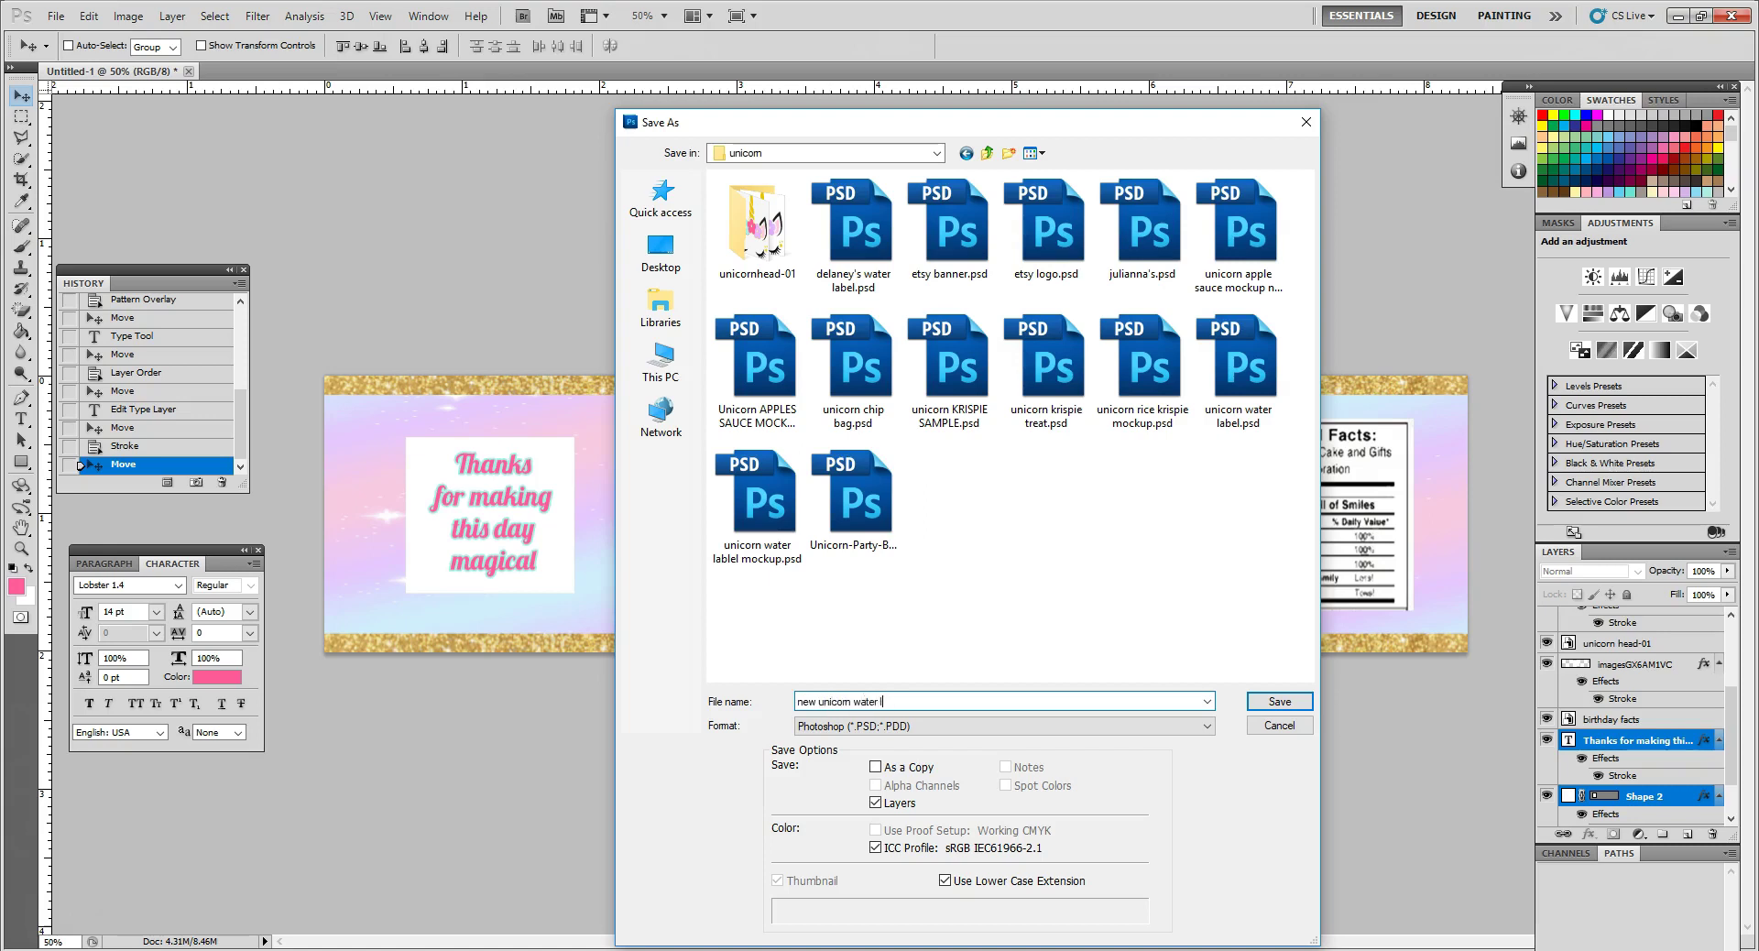
pyautogui.press('Return')
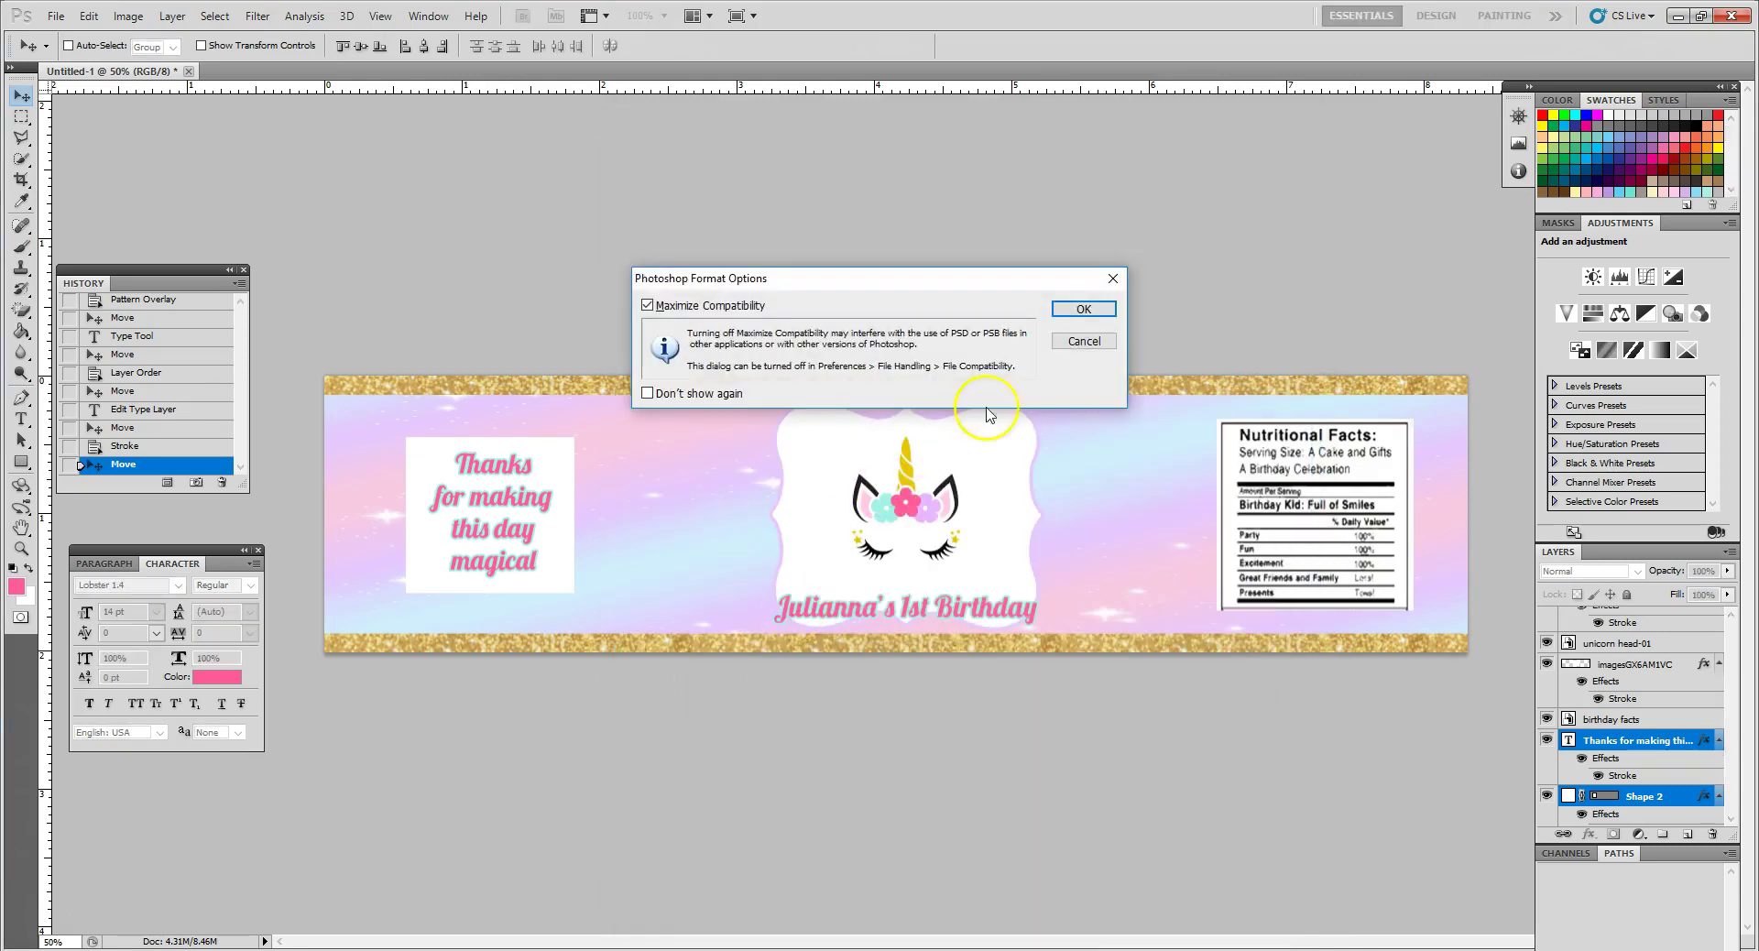
pyautogui.click(1062, 310)
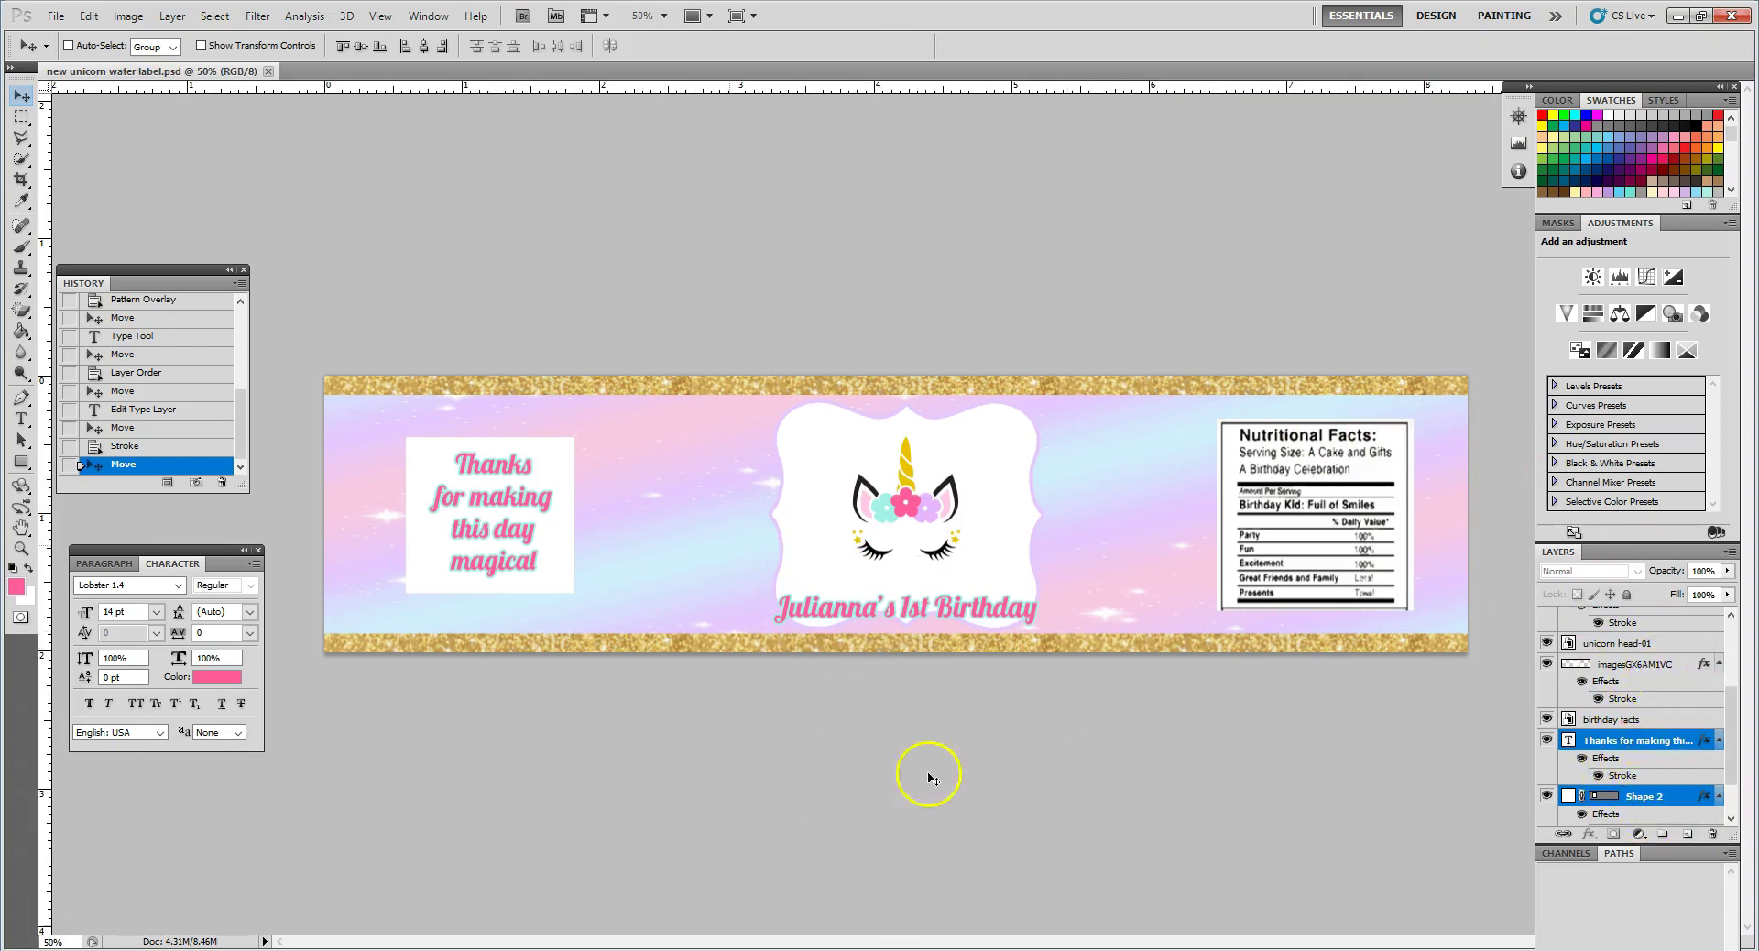
# Save a JPEG copy as new unicorn water label.jpg in the unicorn folder, quality 12 Maximum, Baseline ("Standard")
pyautogui.click(53, 16)
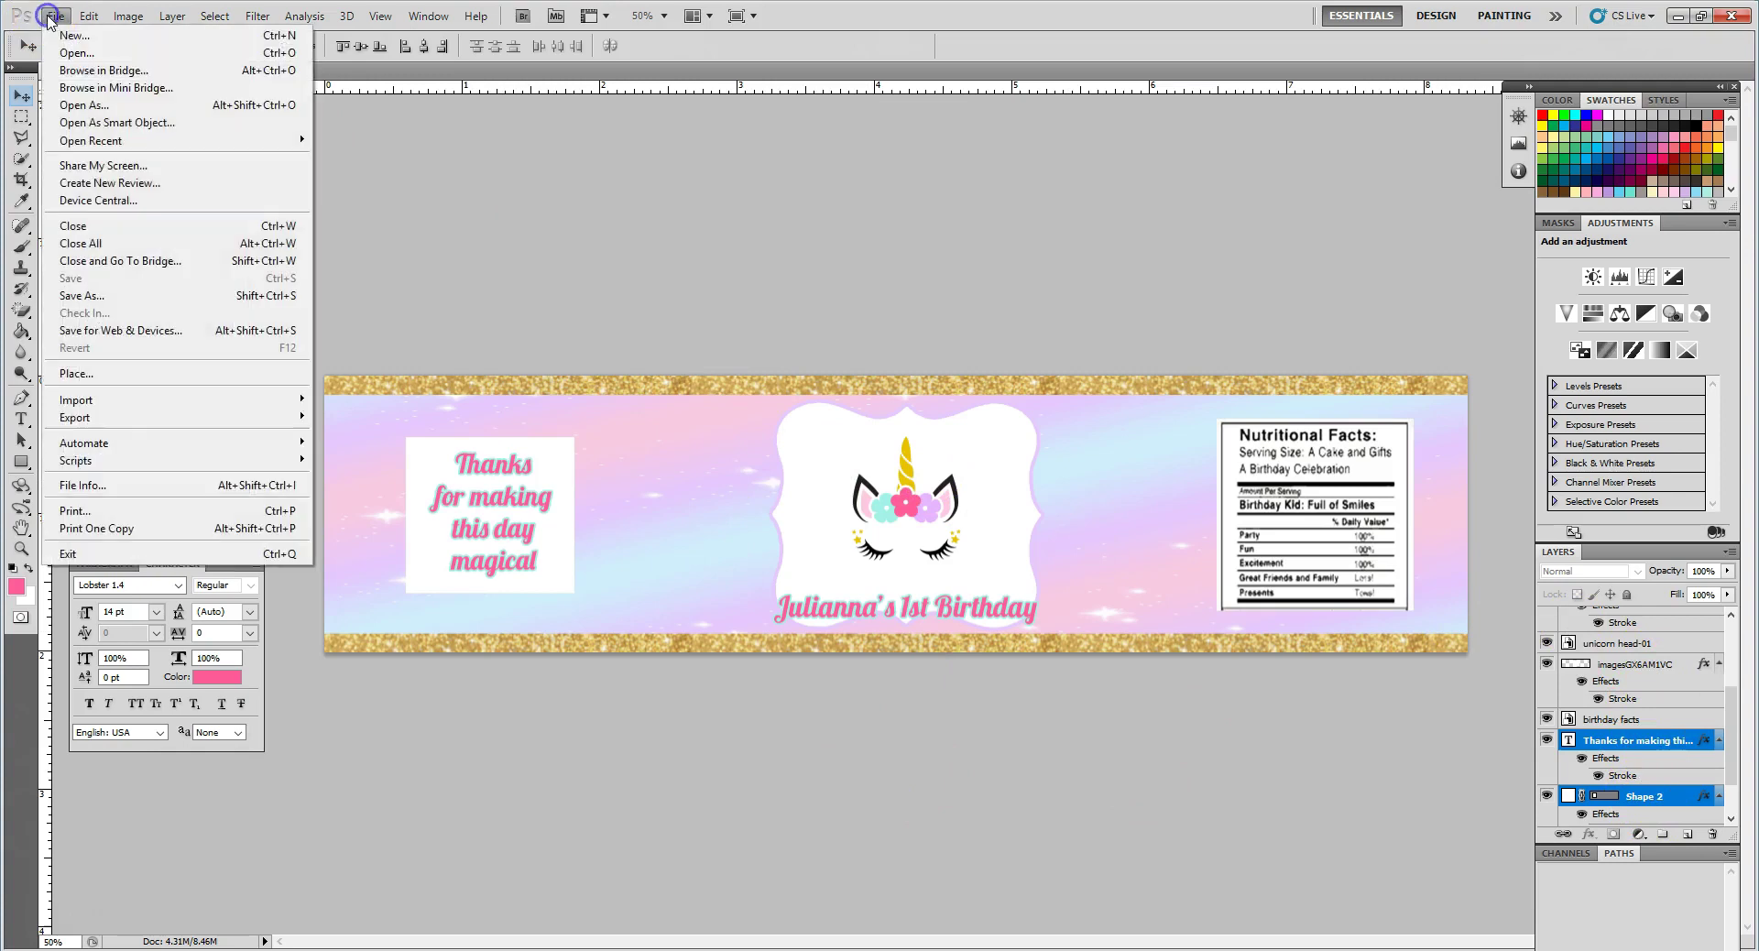
pyautogui.click(108, 308)
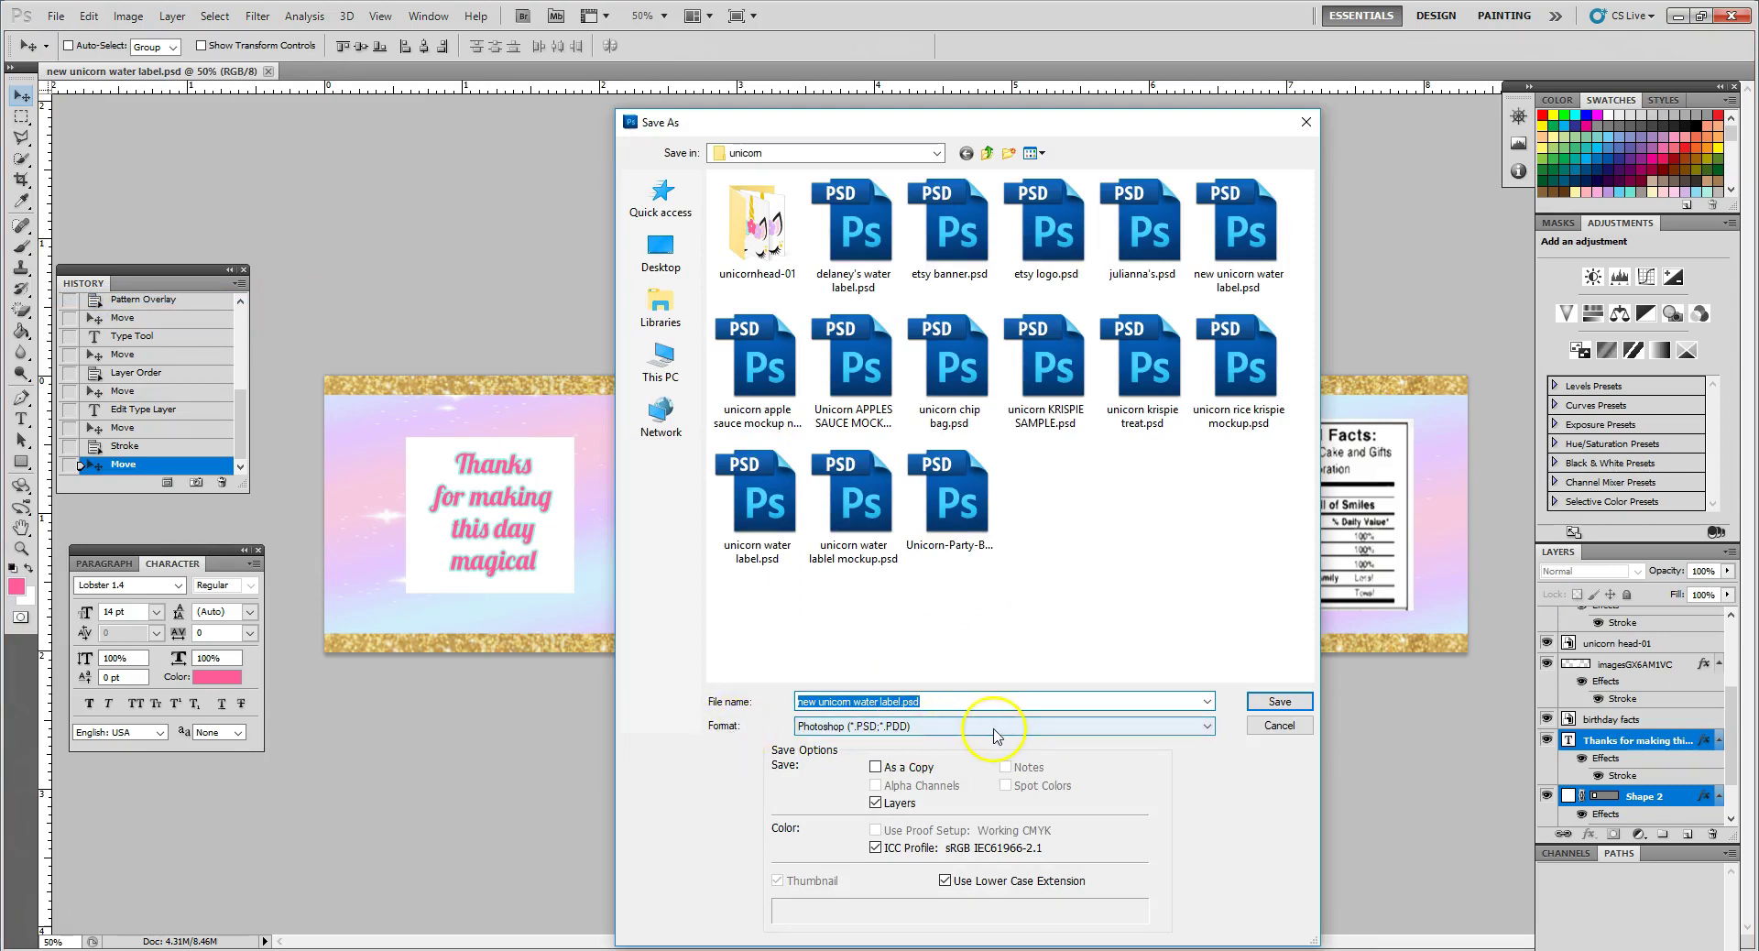
pyautogui.click(948, 729)
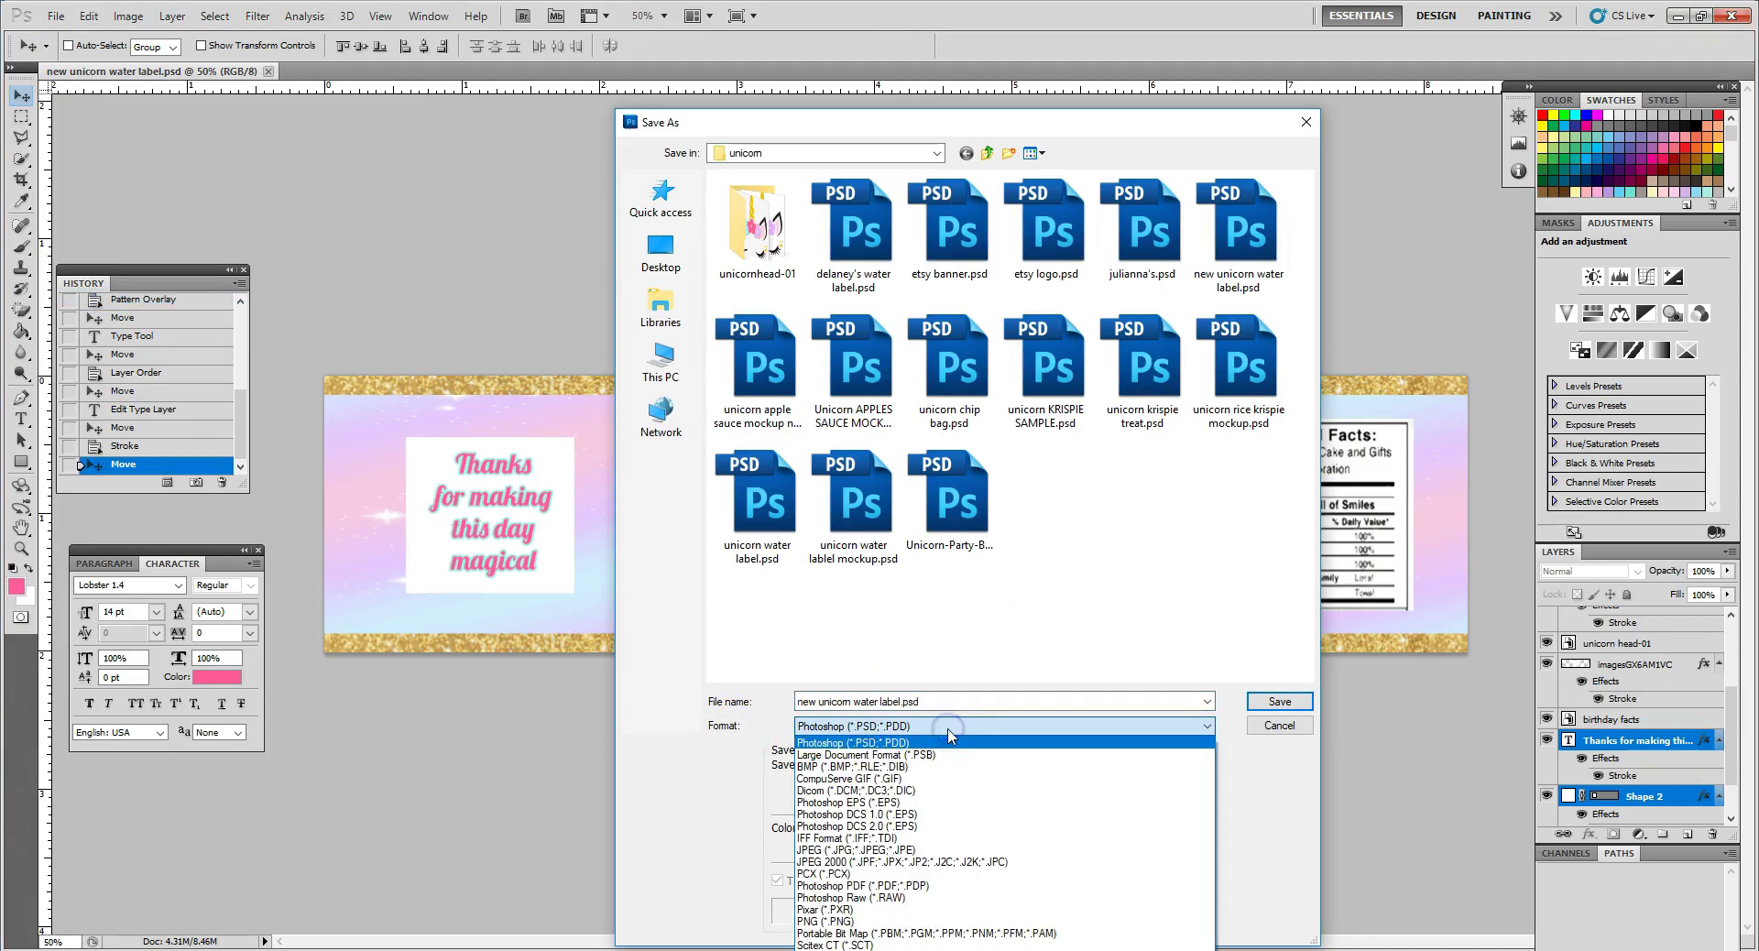
pyautogui.click(929, 849)
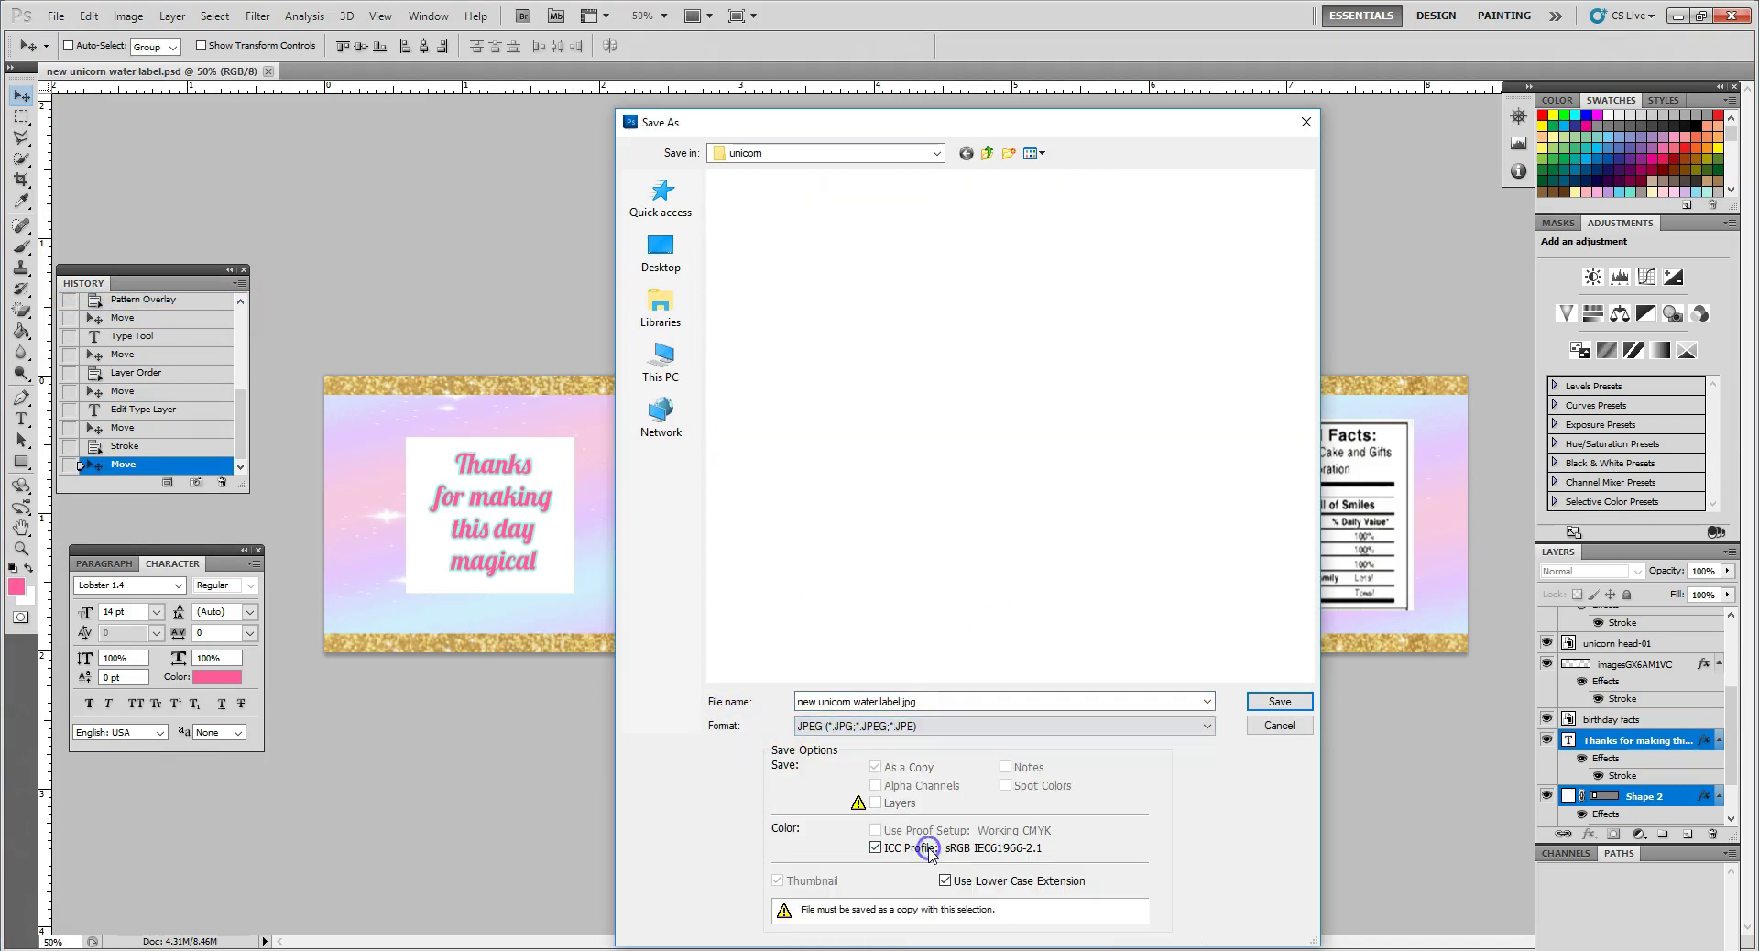
pyautogui.click(1279, 704)
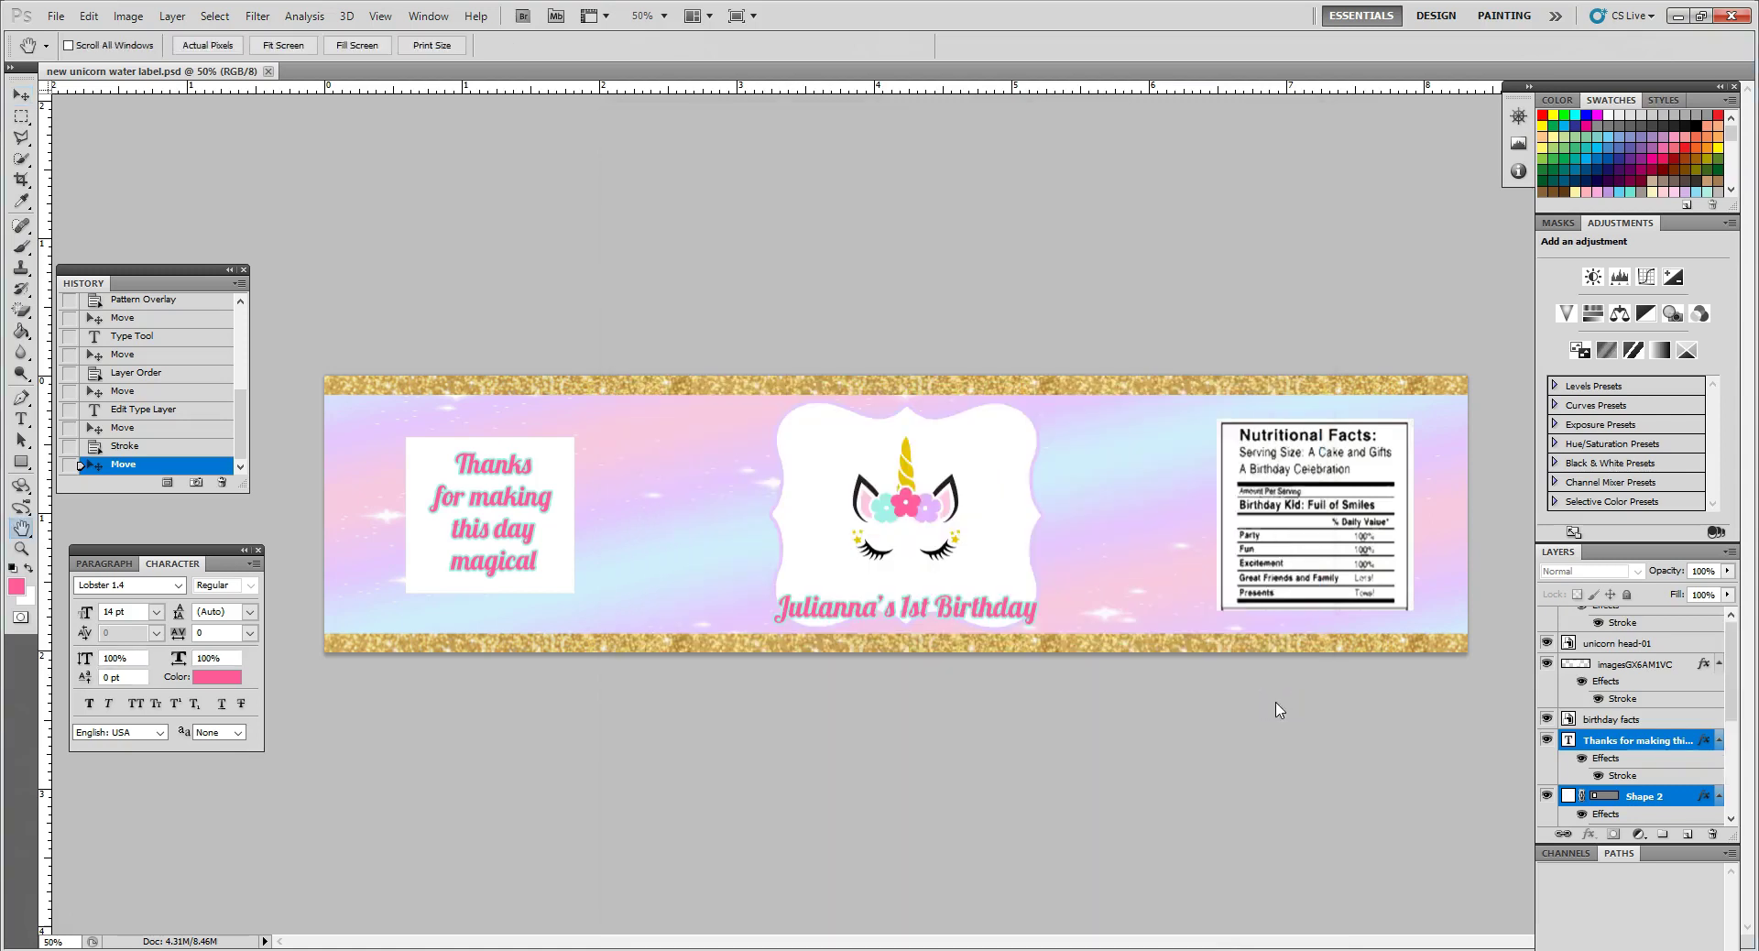
pyautogui.click(993, 268)
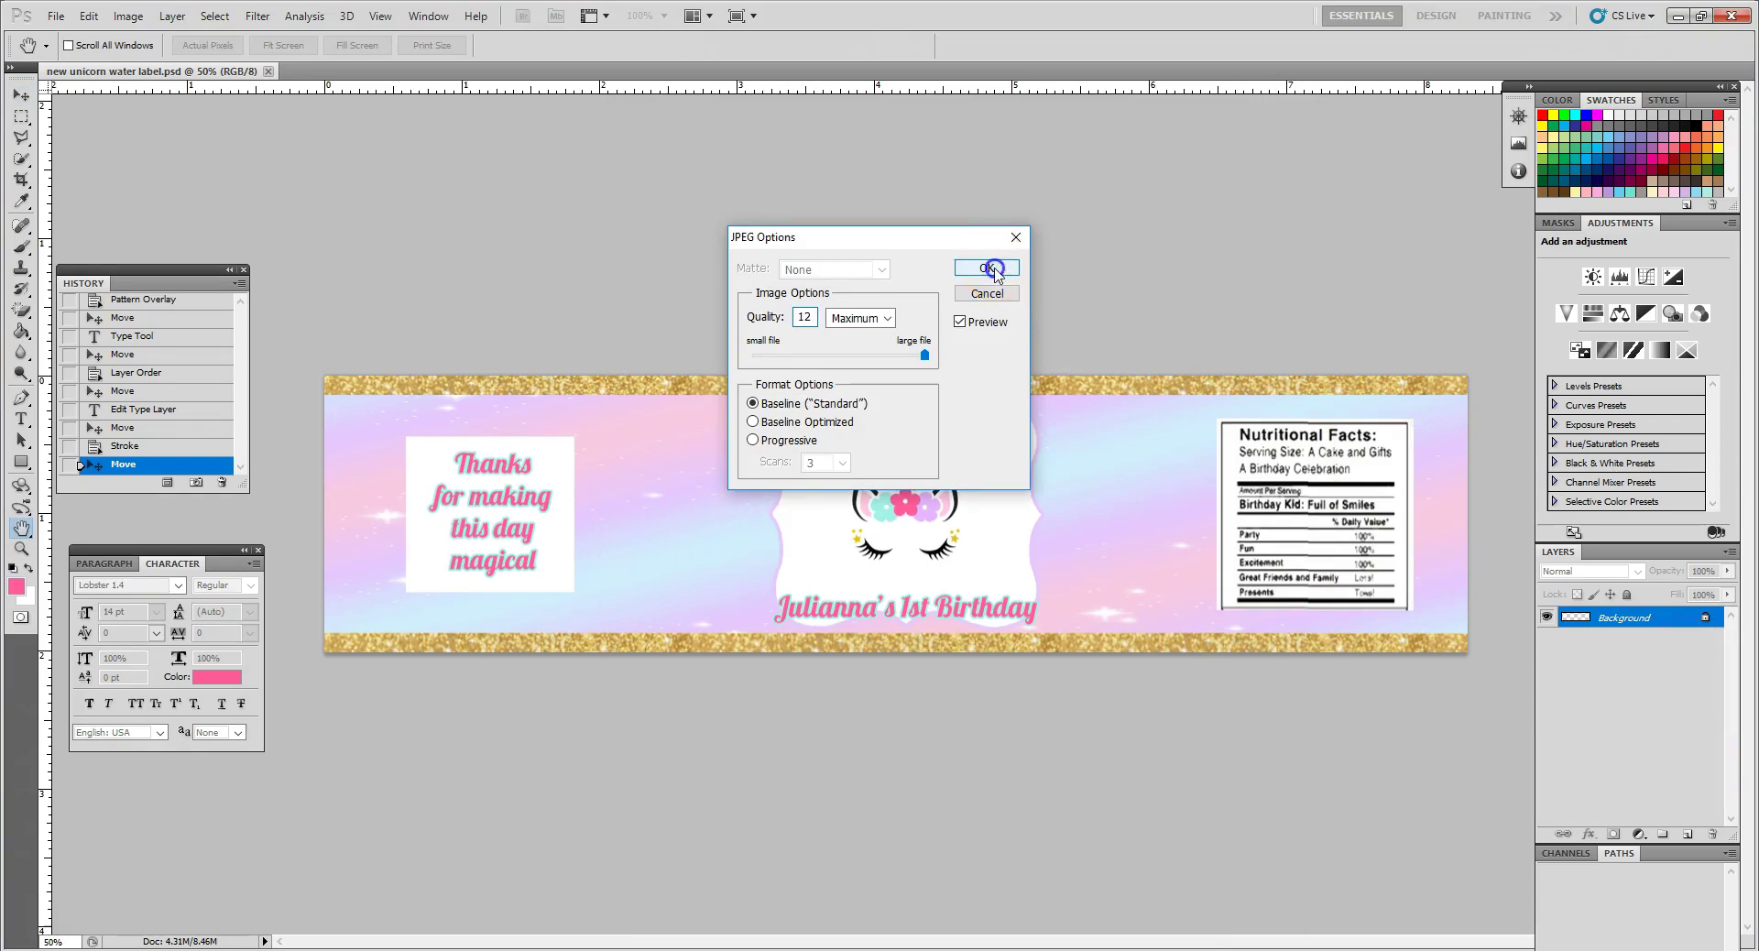